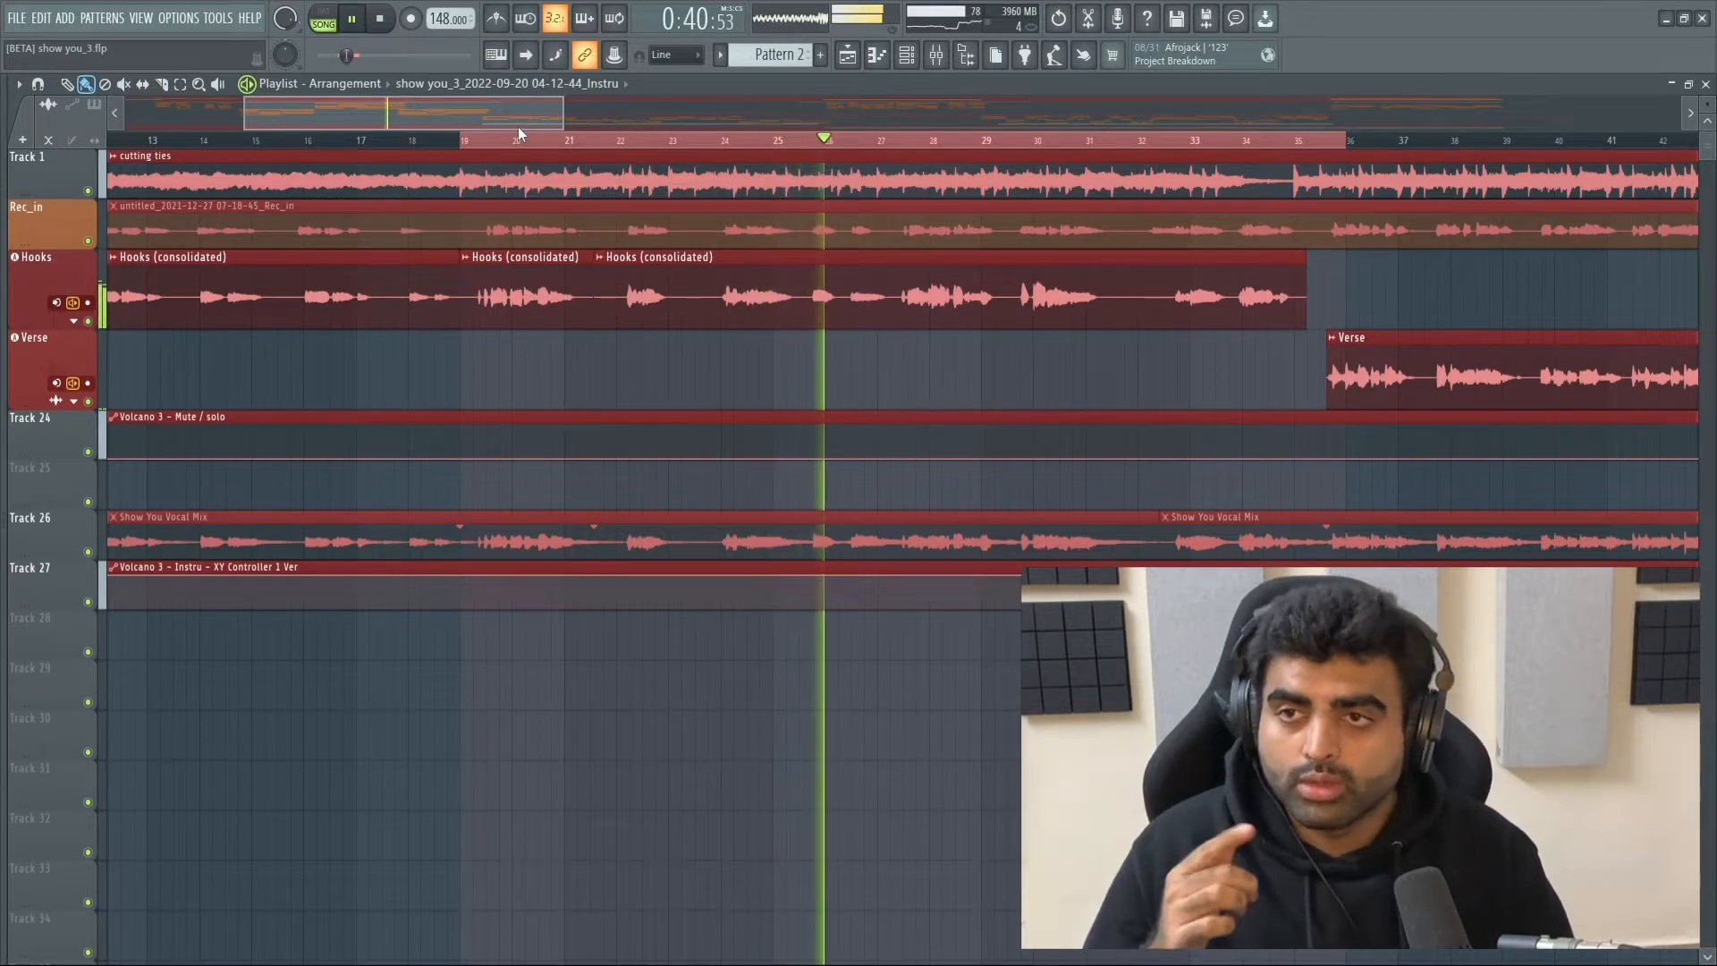
Step: Switch smart disable for all plugins with the project macro
click(217, 18)
mouse_move(302, 81)
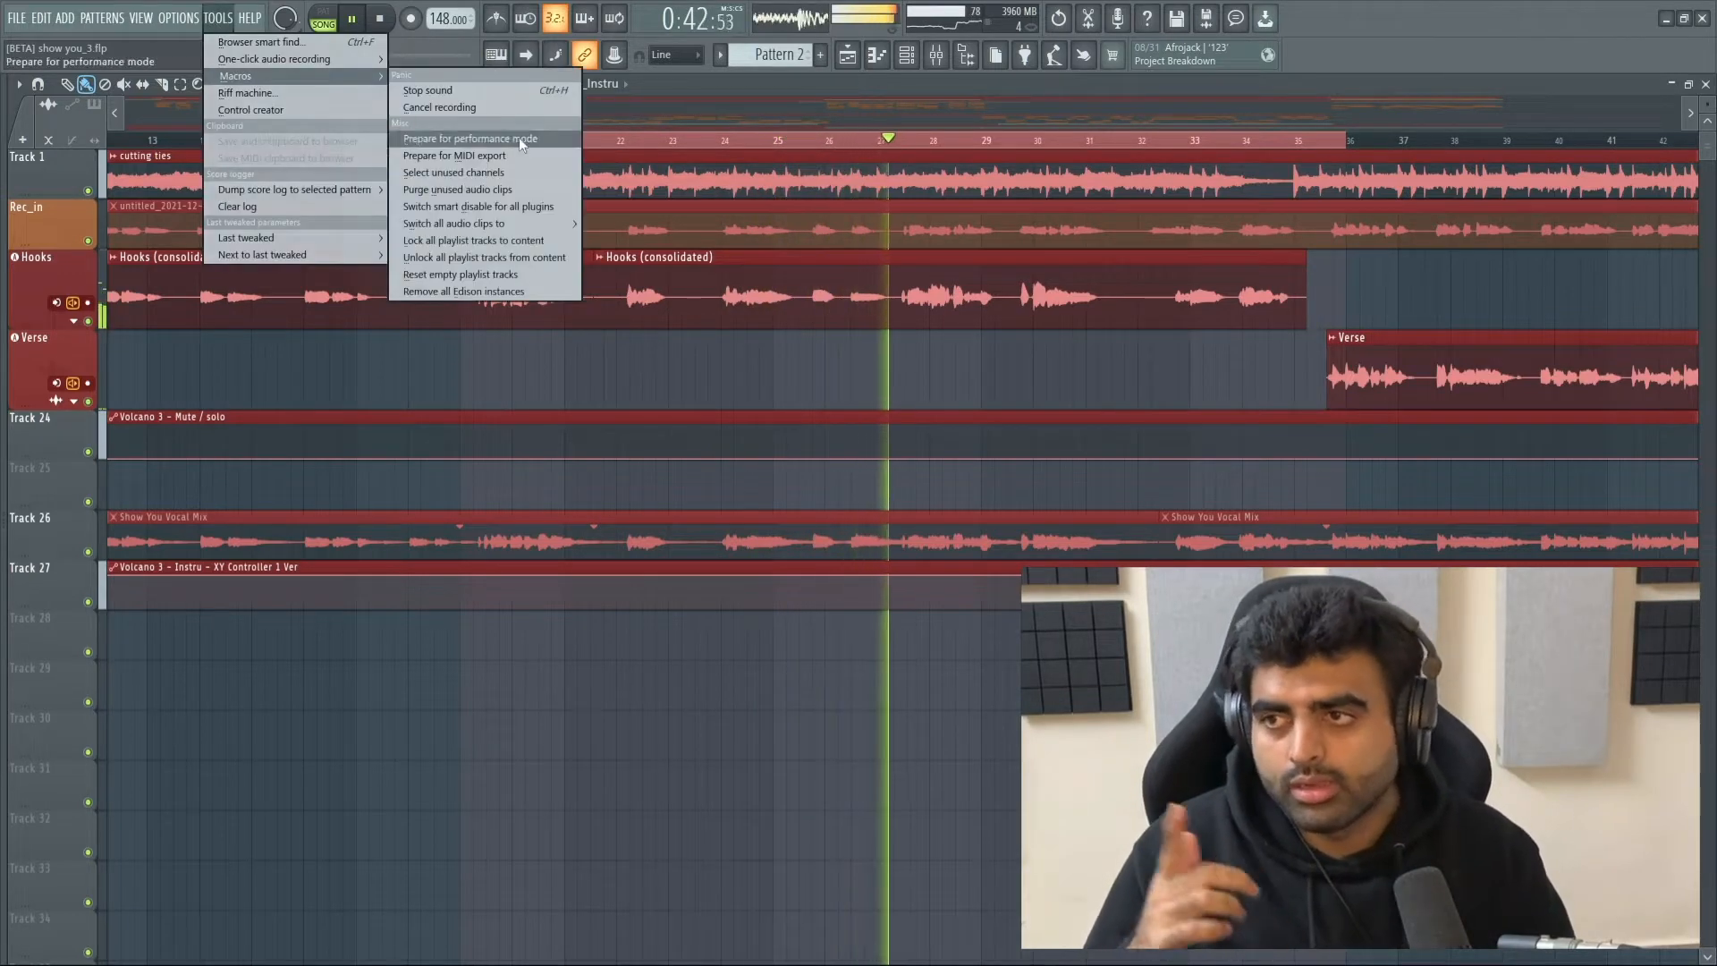
click(528, 207)
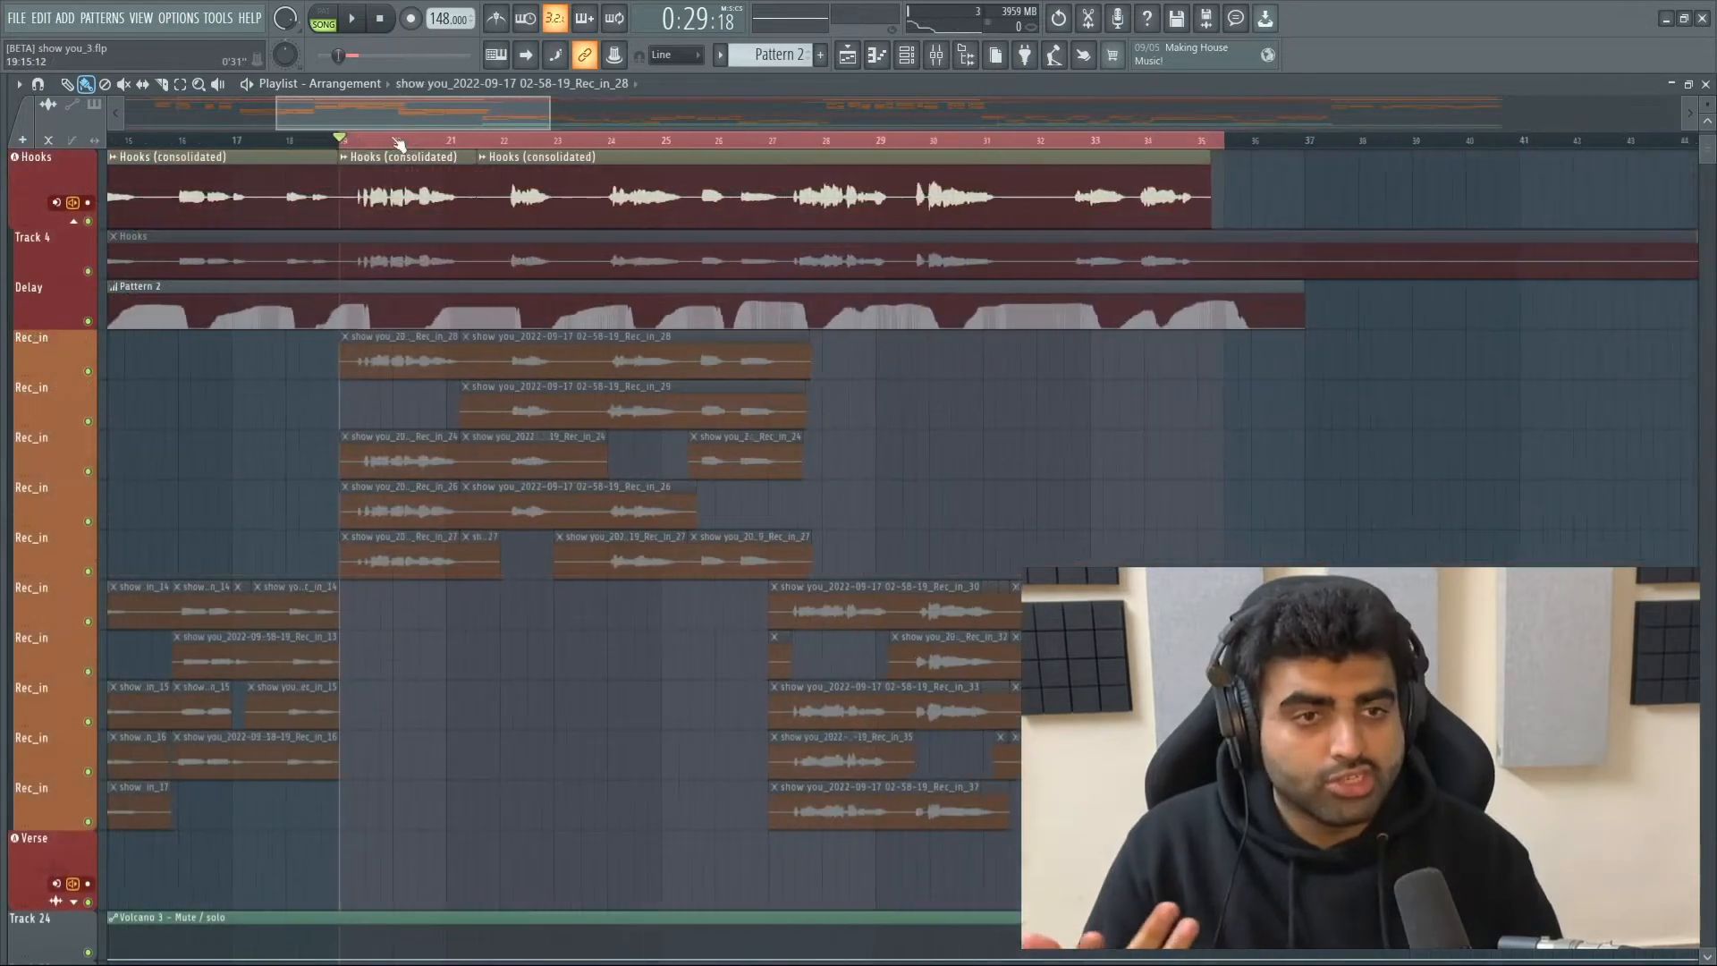
scroll(398, 143, up, 2)
scroll(398, 143, up, 3)
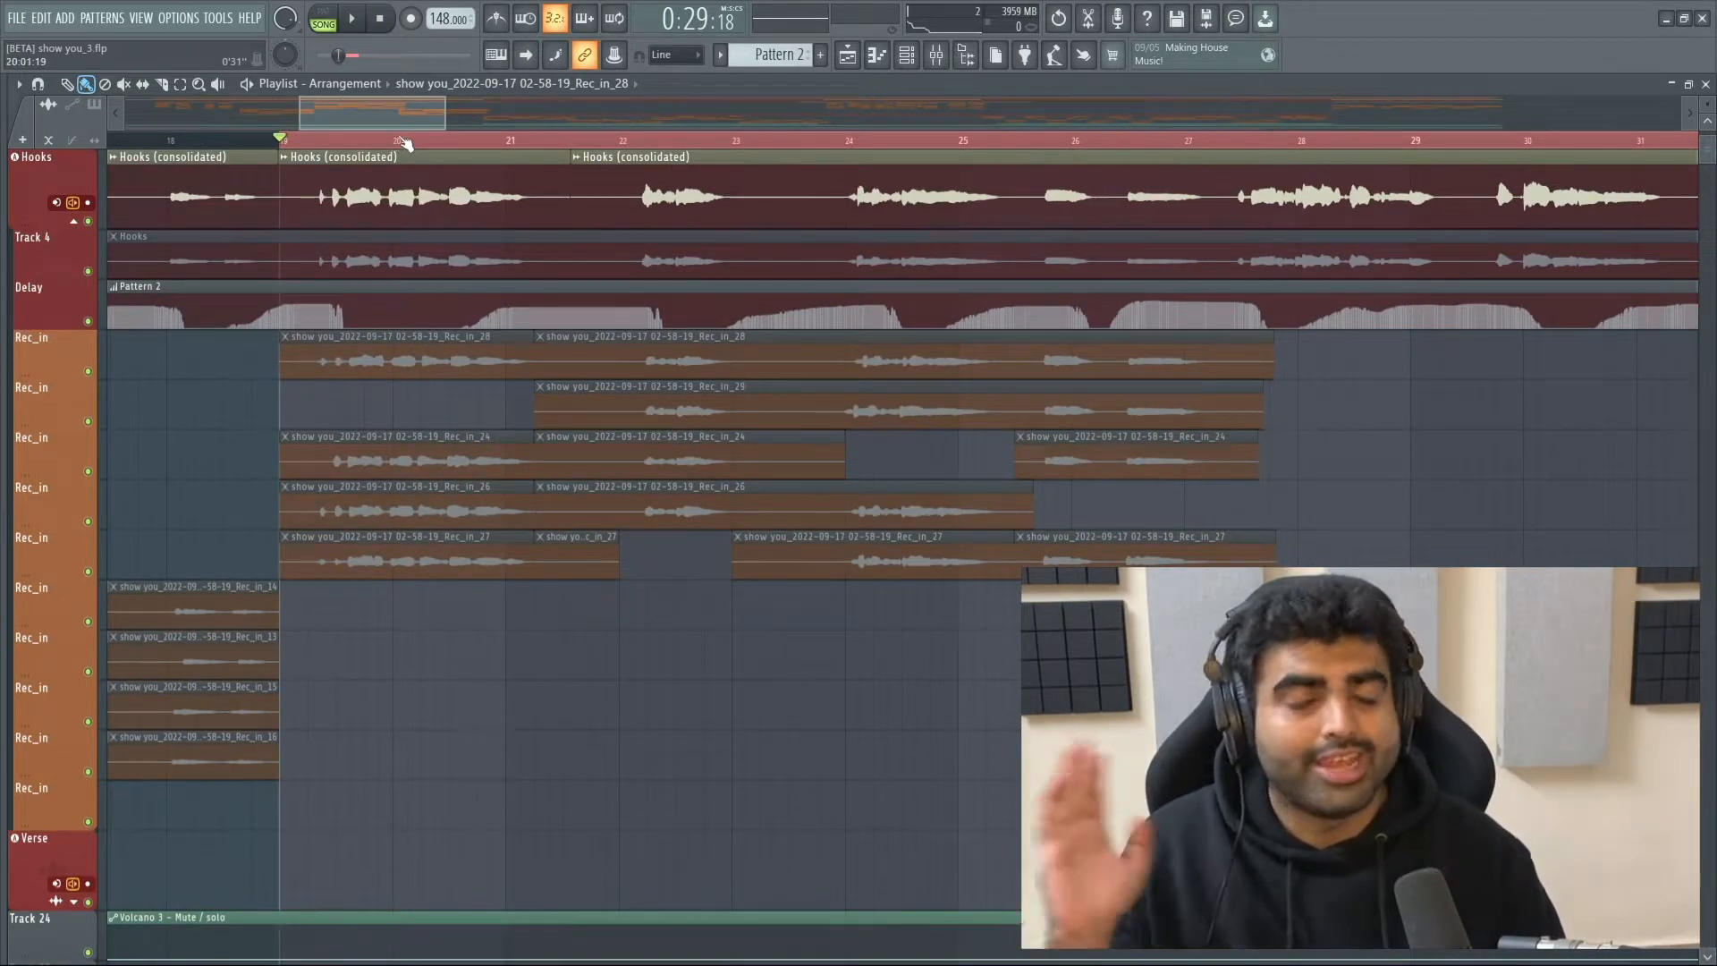
scroll(399, 143, down, 2)
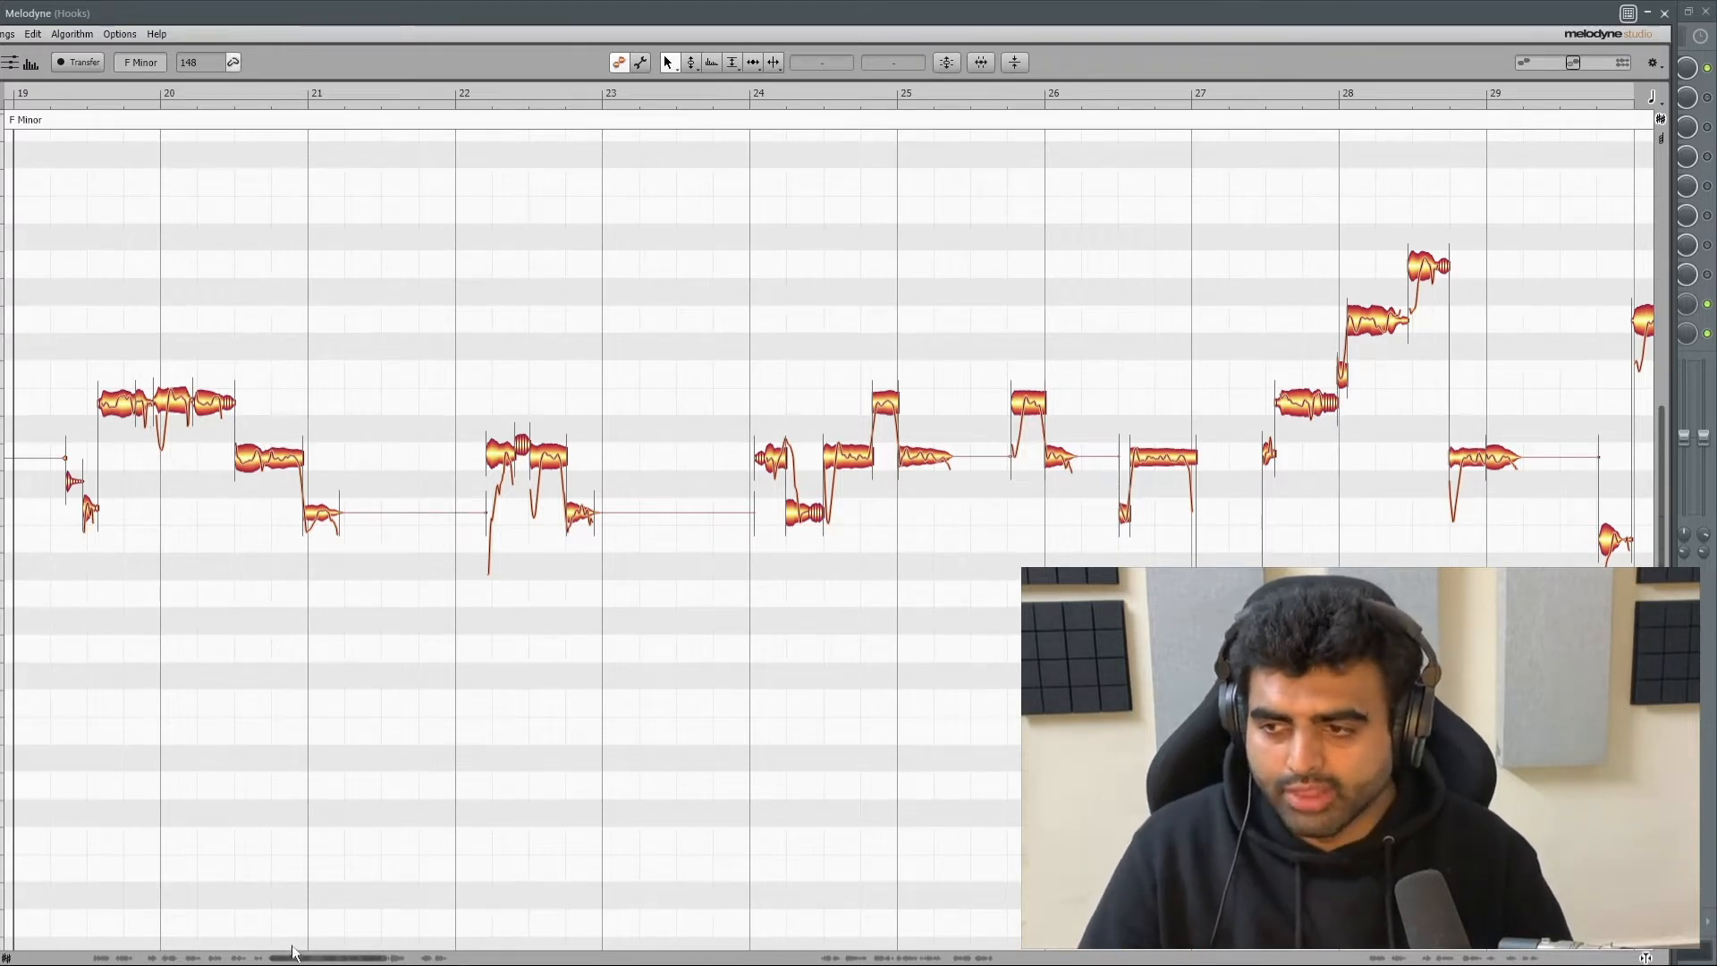
Step: Review the tuned hook notes around bars 13 to 23 in Melodyne and close the editor
drag(322, 958, 244, 960)
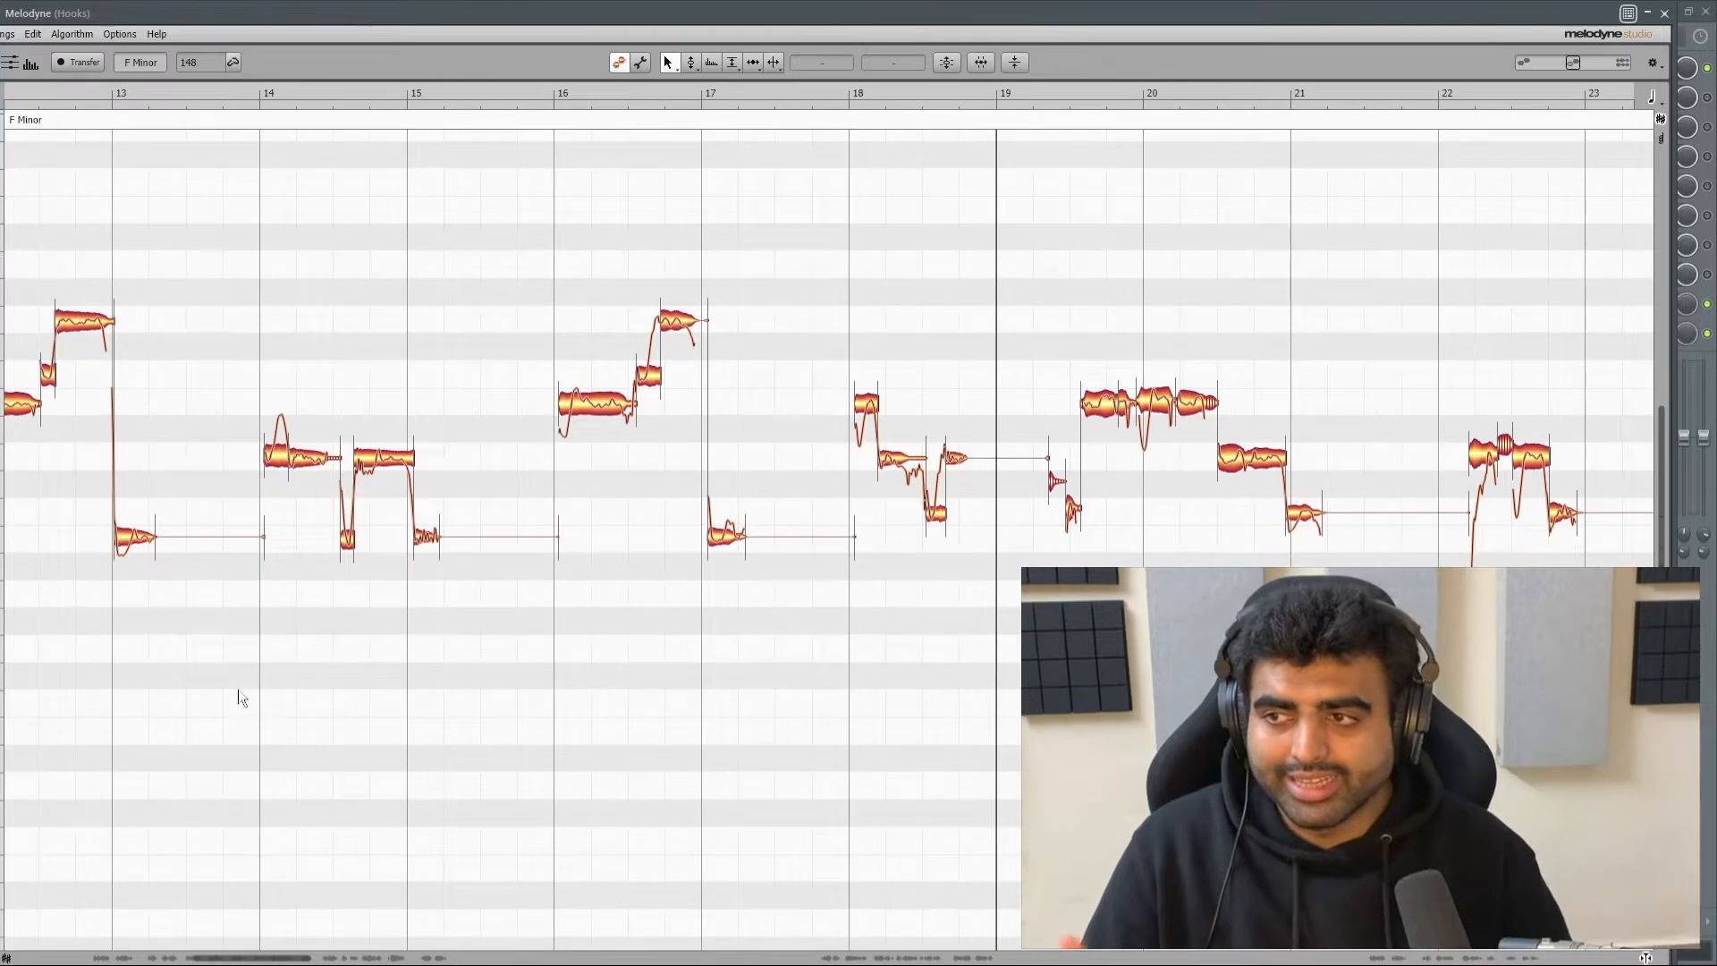
click(1664, 13)
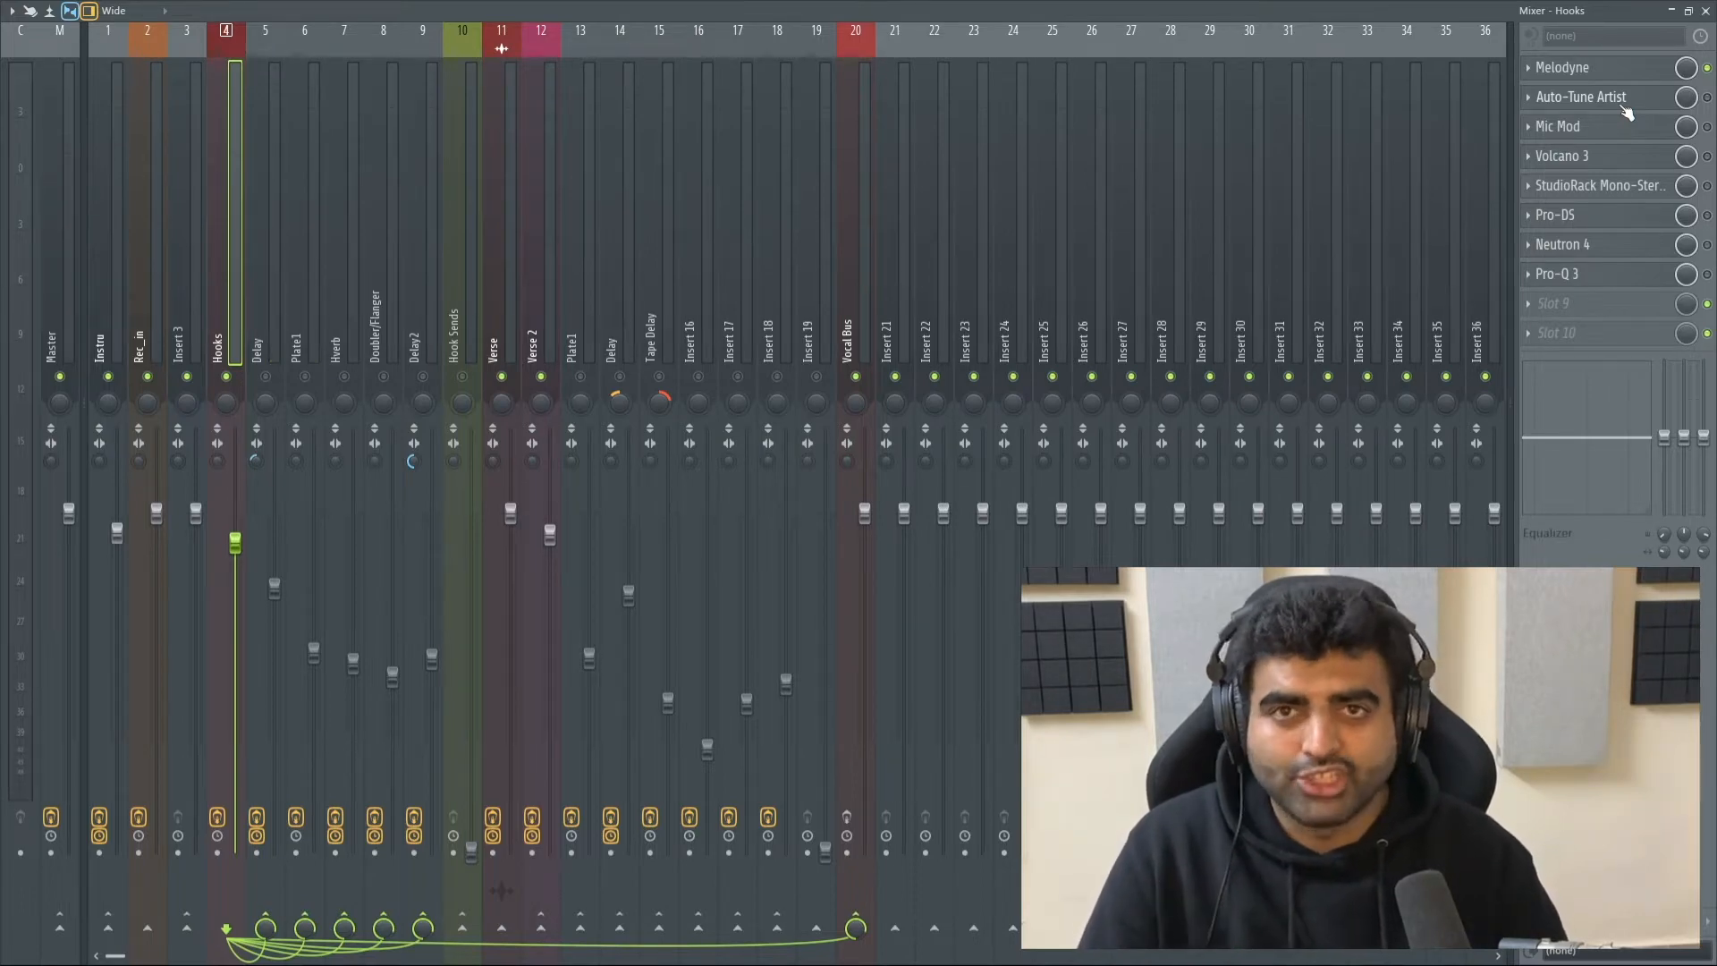
Step: Enable Auto-Tune Artist on the Hooks channel, check its settings and play back the vocal
click(1601, 98)
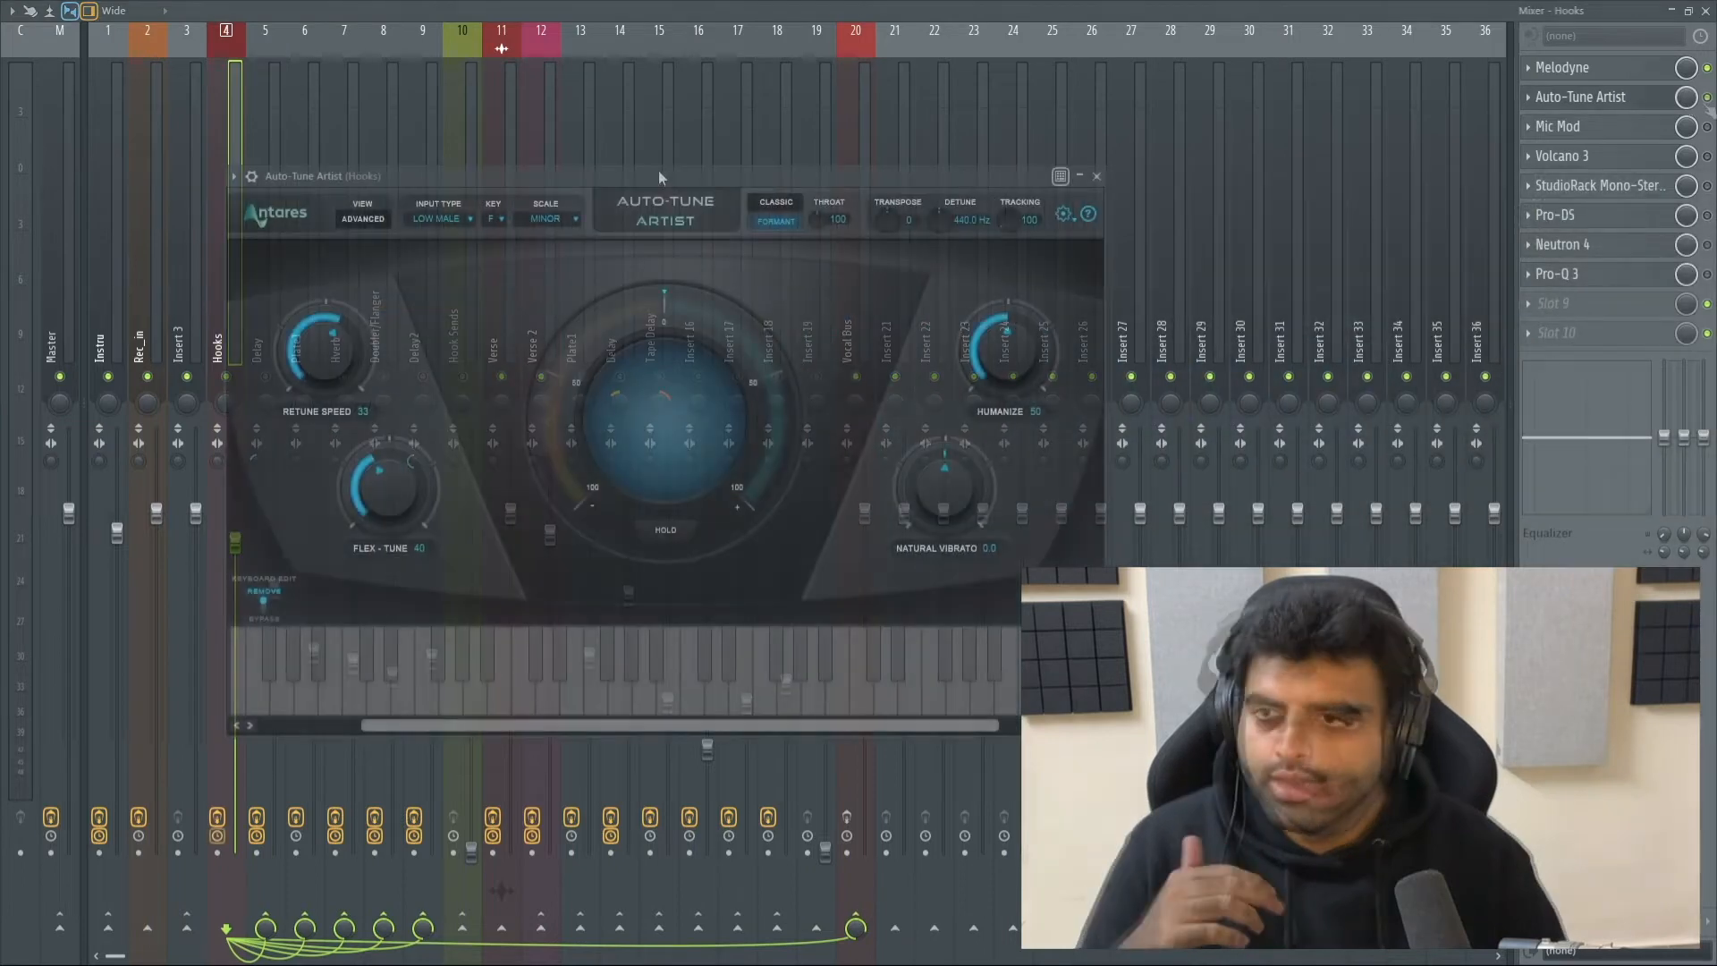
drag(658, 170, 770, 138)
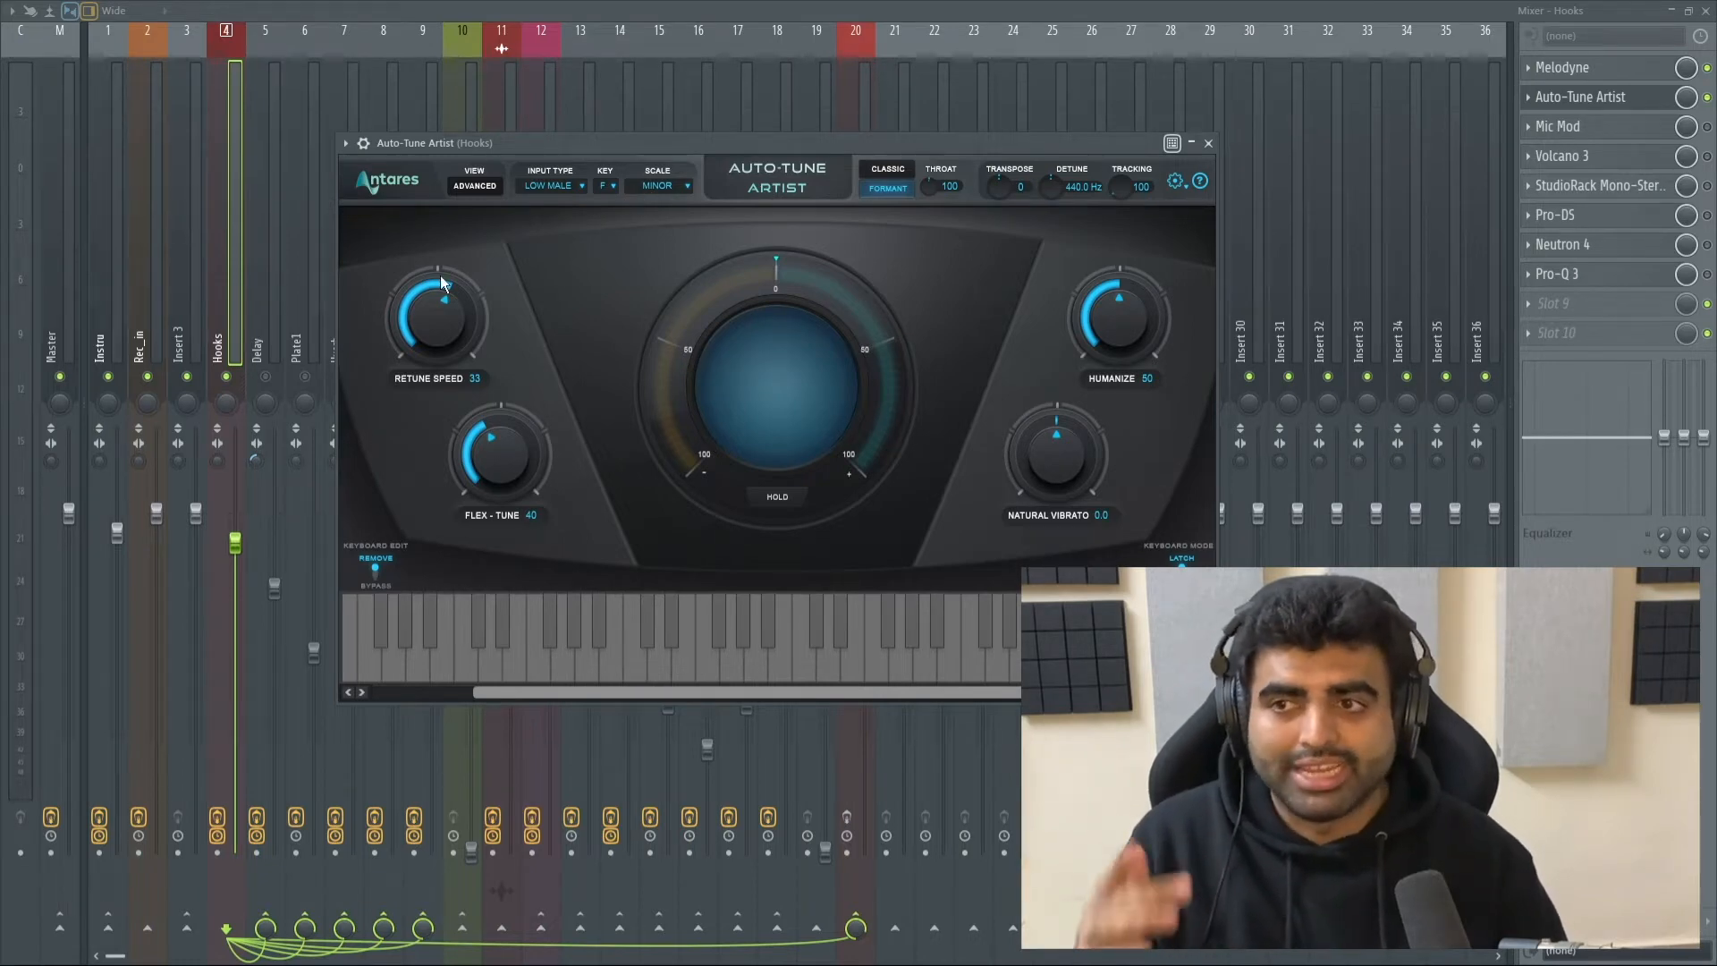
click(1208, 143)
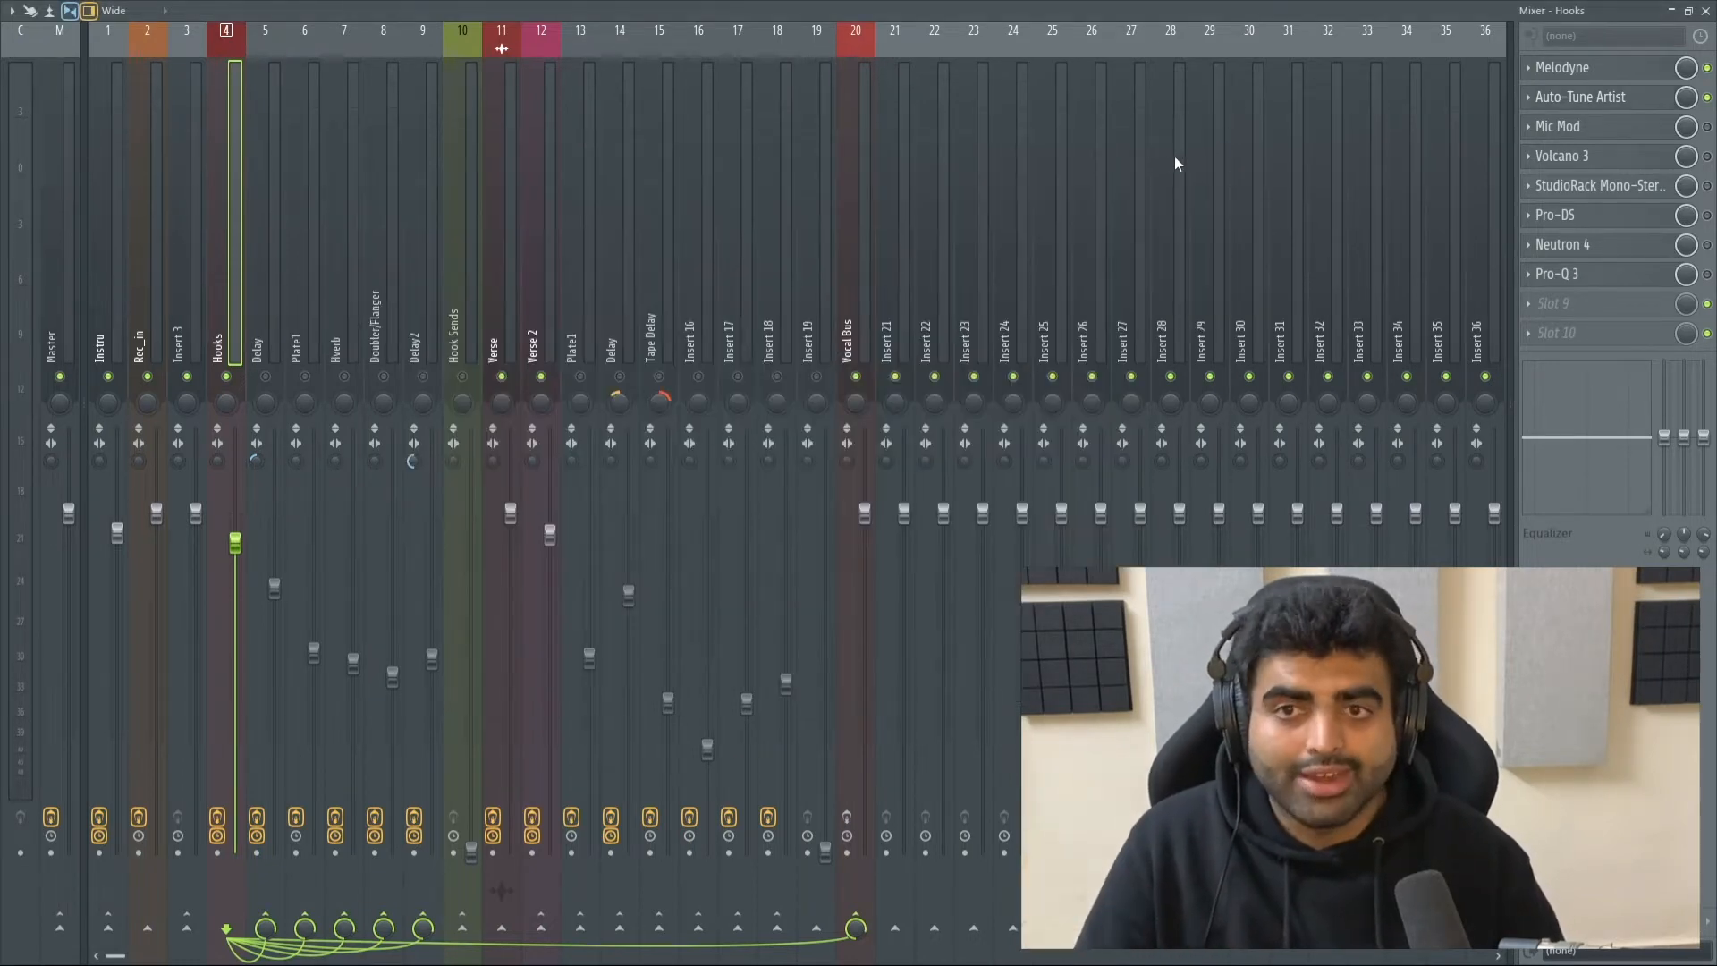
key(space)
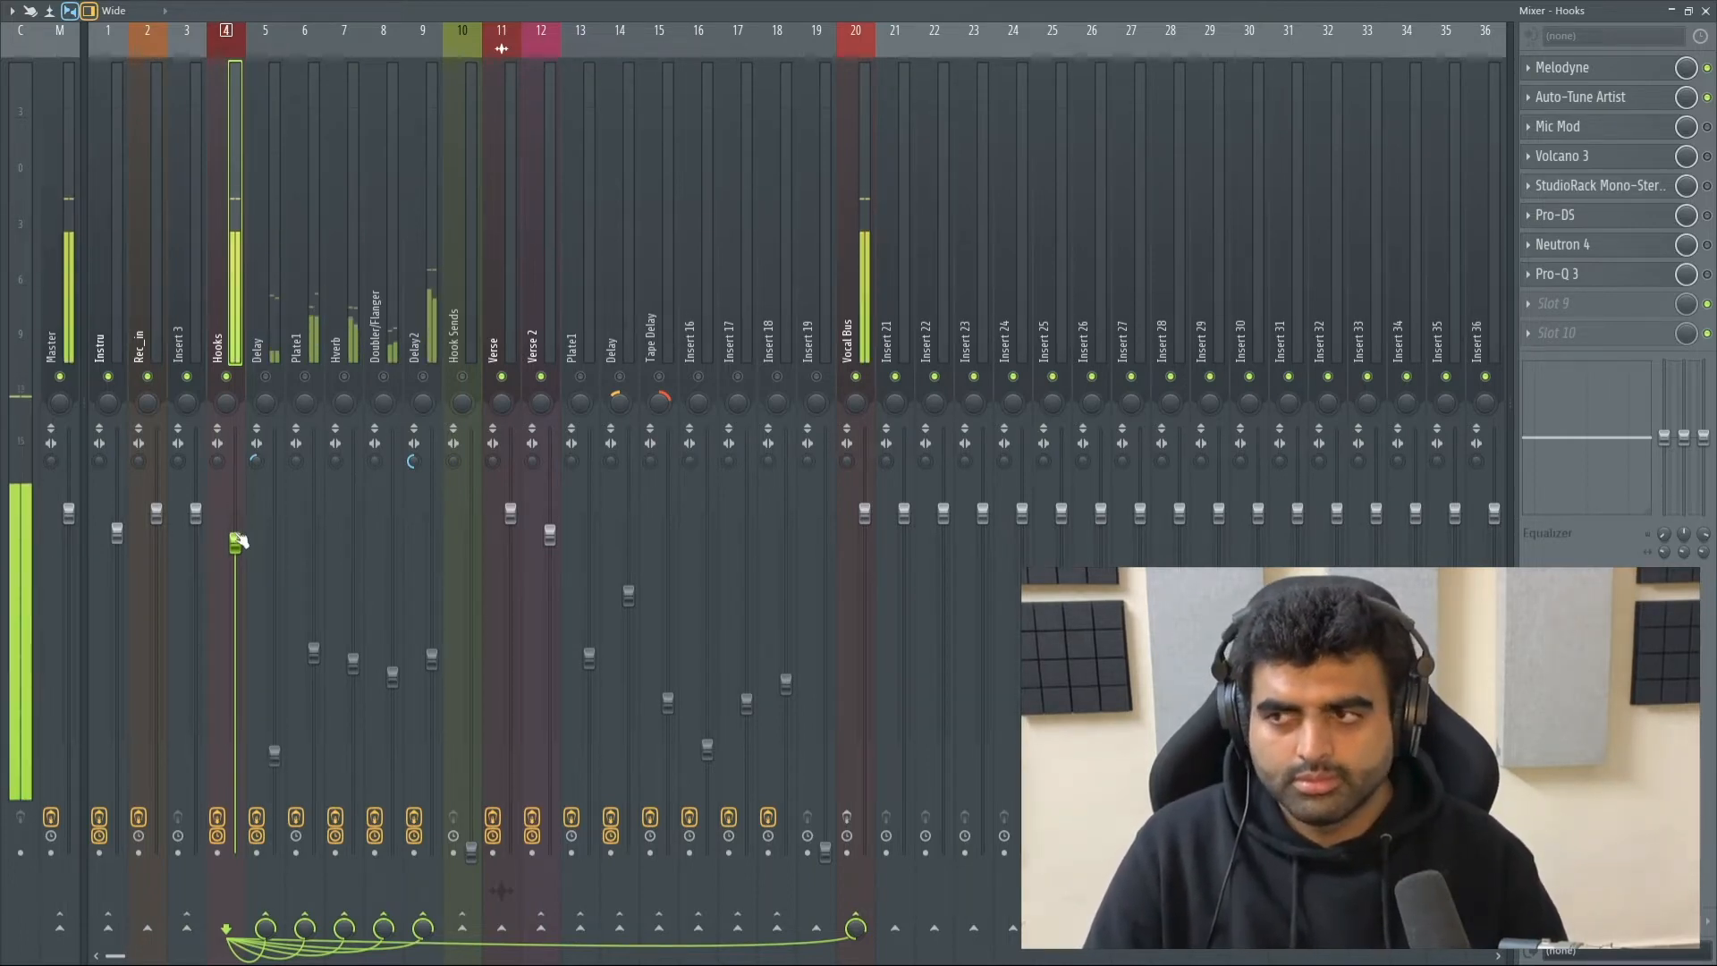
Step: Enable Mic Mod on the Hooks channel and review its source and modeled microphone options
click(1560, 126)
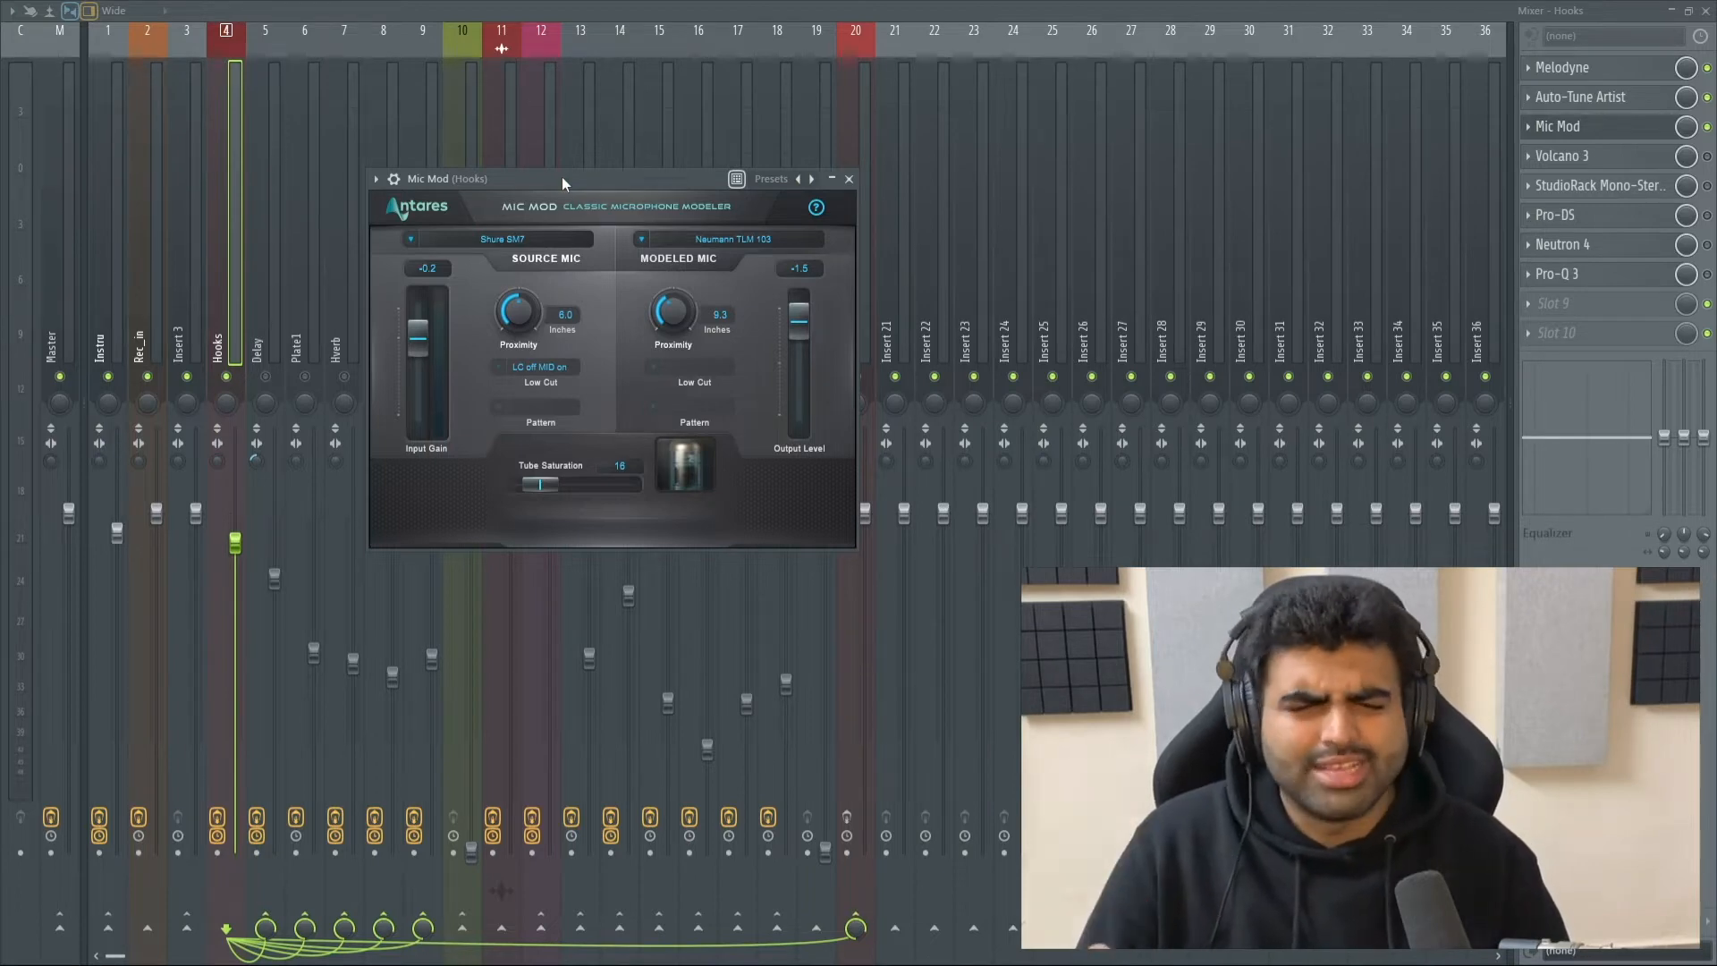
drag(561, 175, 609, 190)
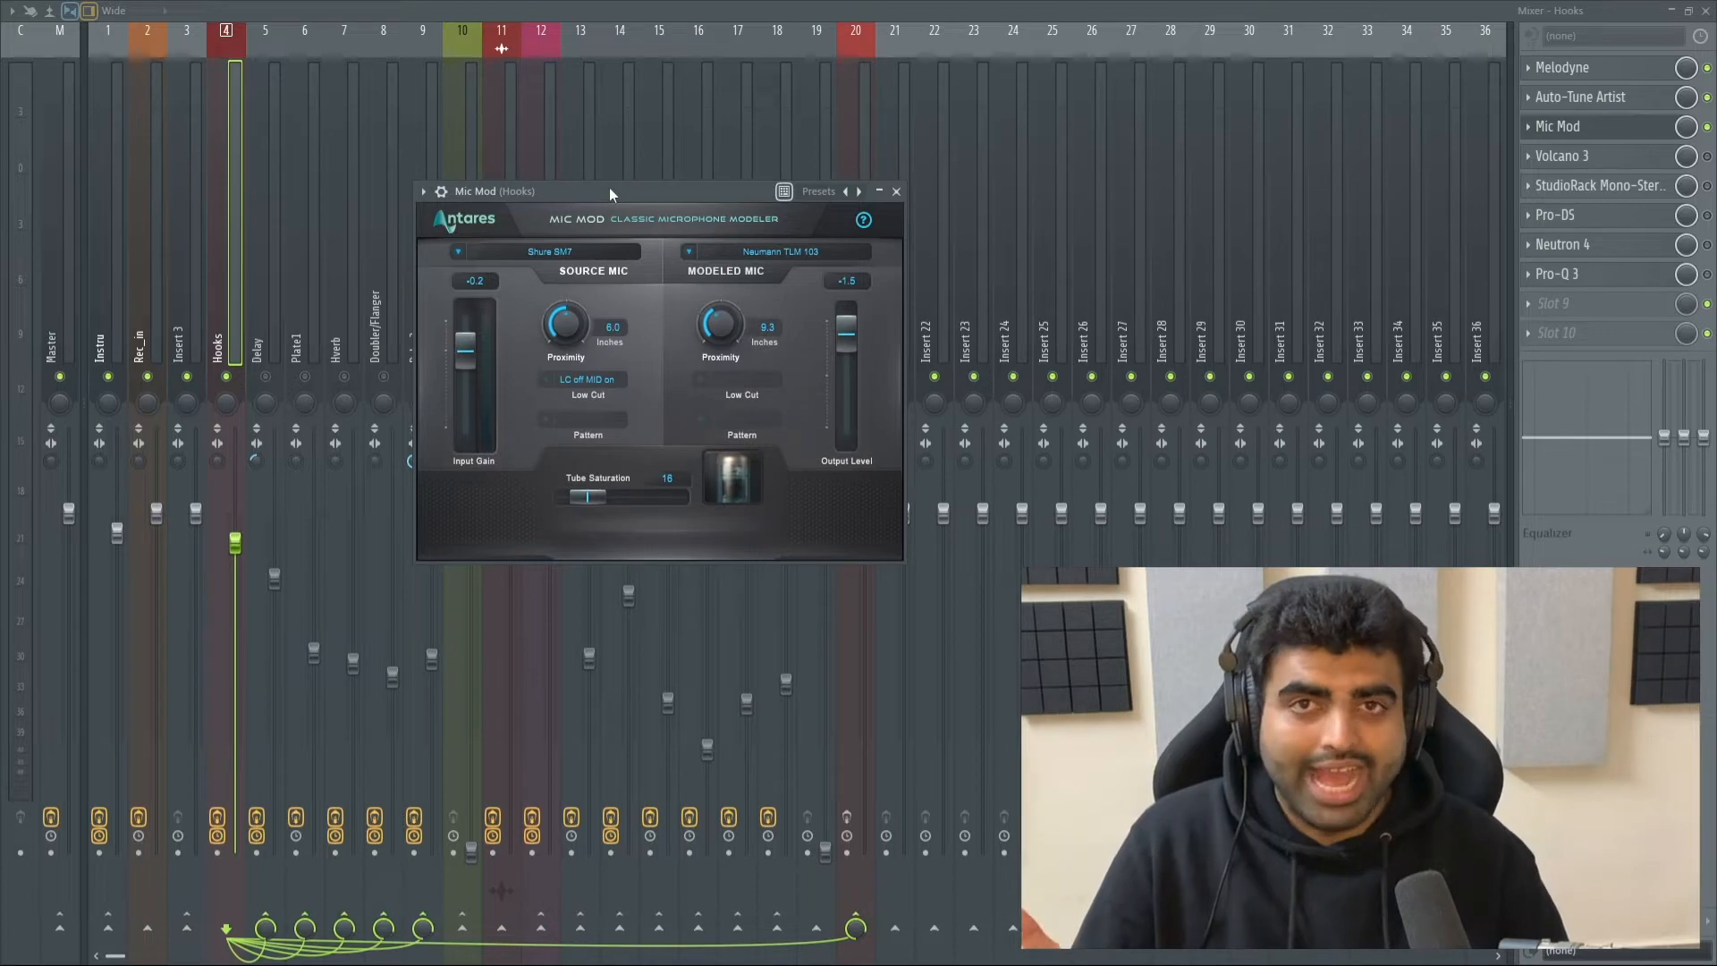
click(695, 248)
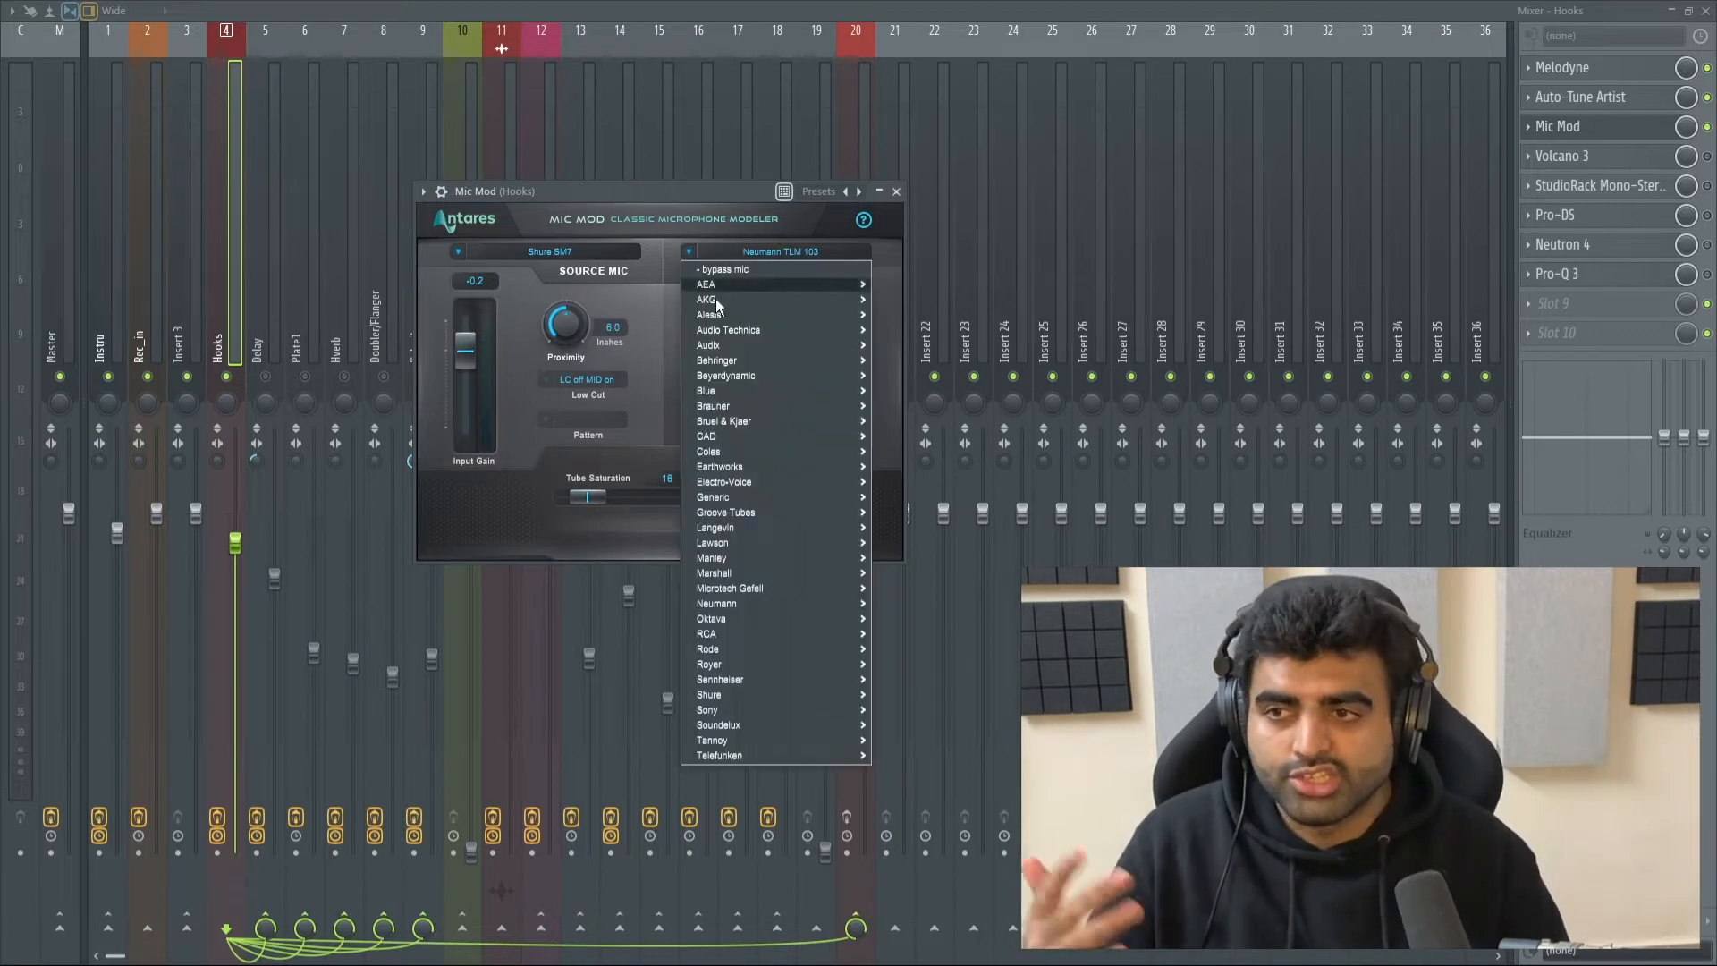
click(438, 255)
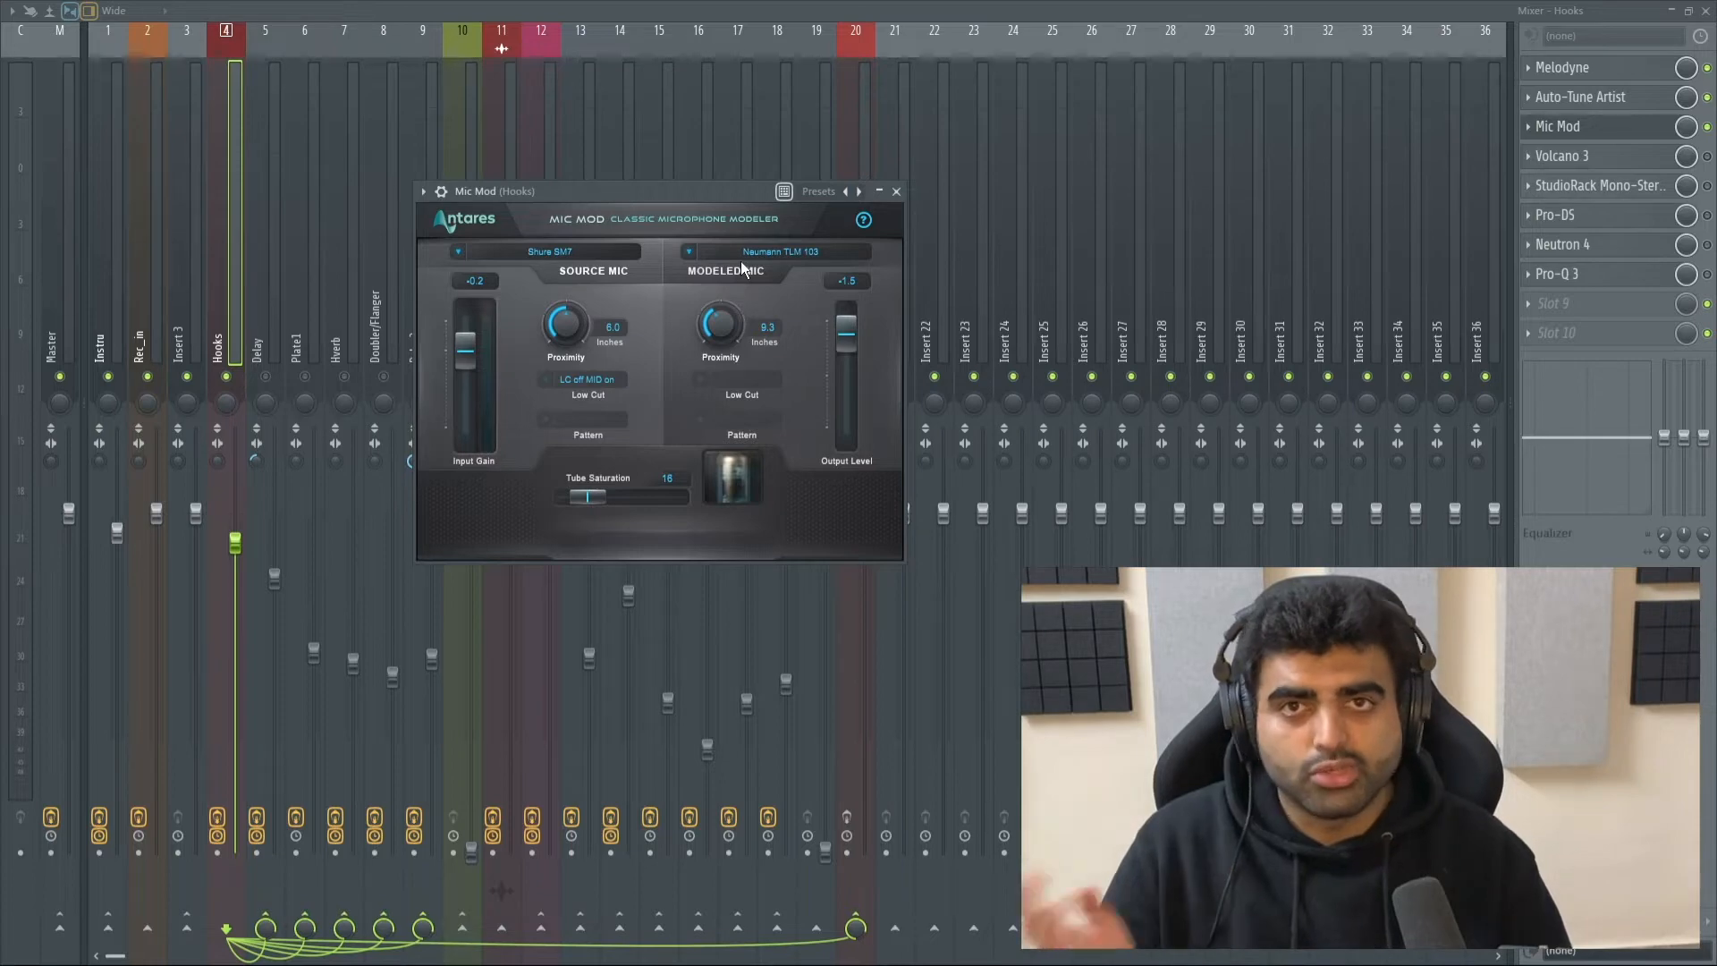
click(1557, 126)
Step: Enable Volcano 3 on the Hooks channel and inspect its two high-pass filter points
click(1574, 157)
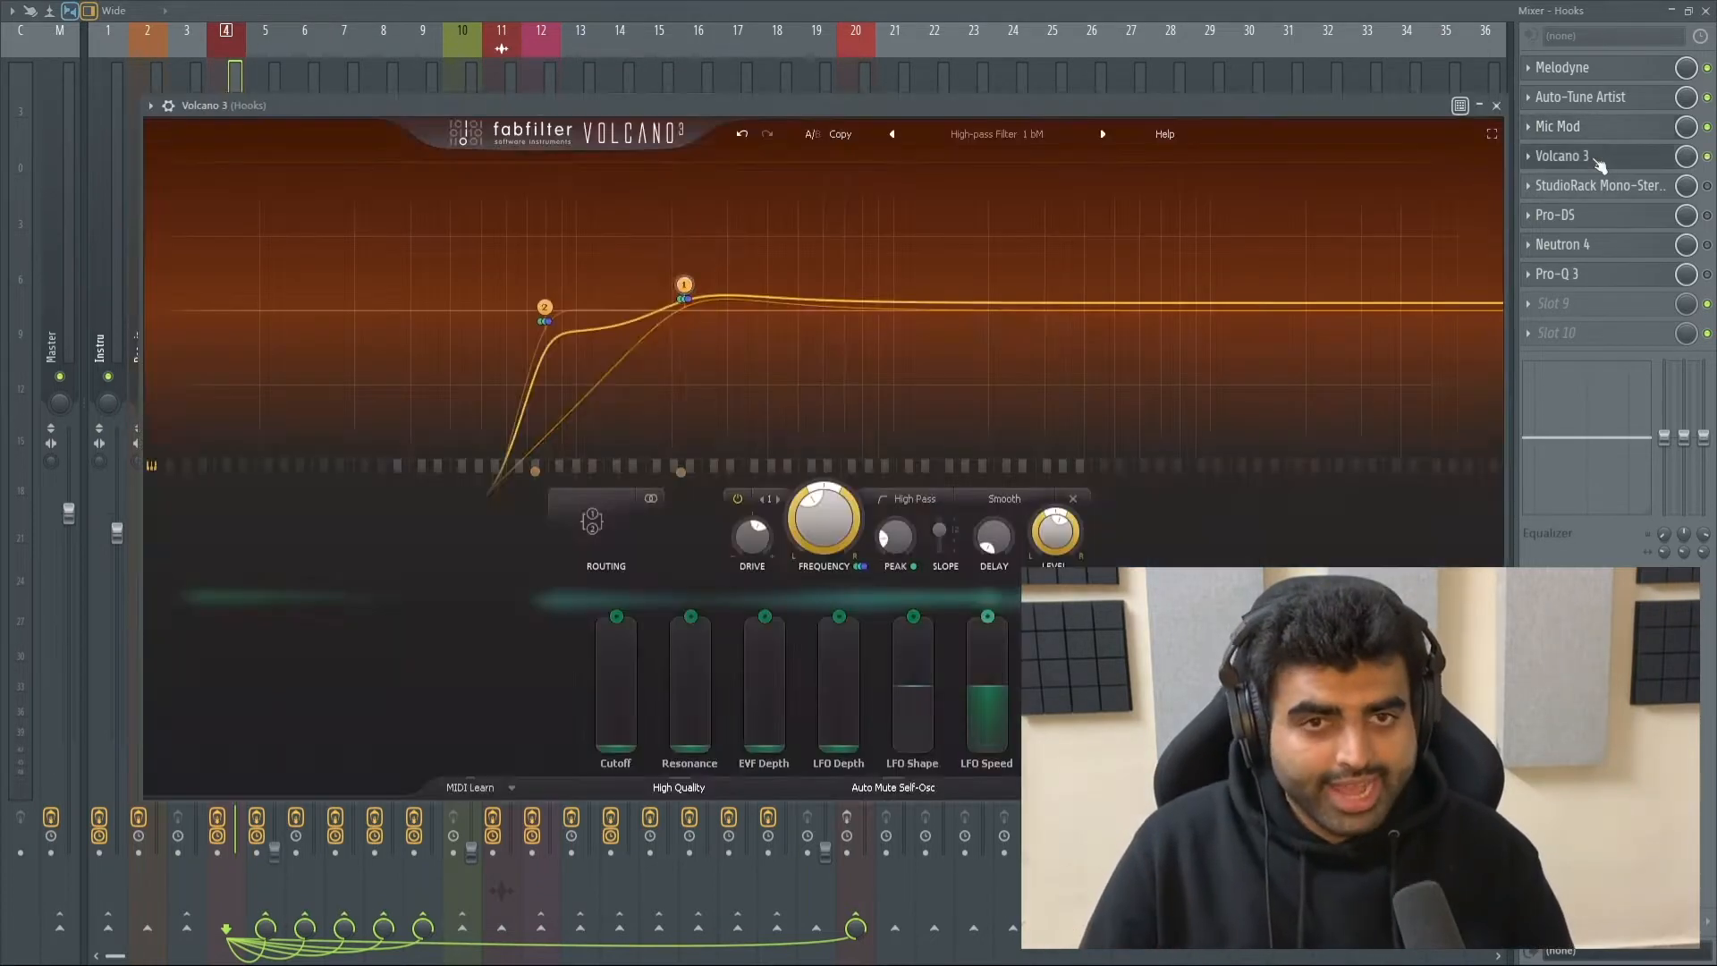
drag(921, 104, 917, 89)
mouse_move(543, 297)
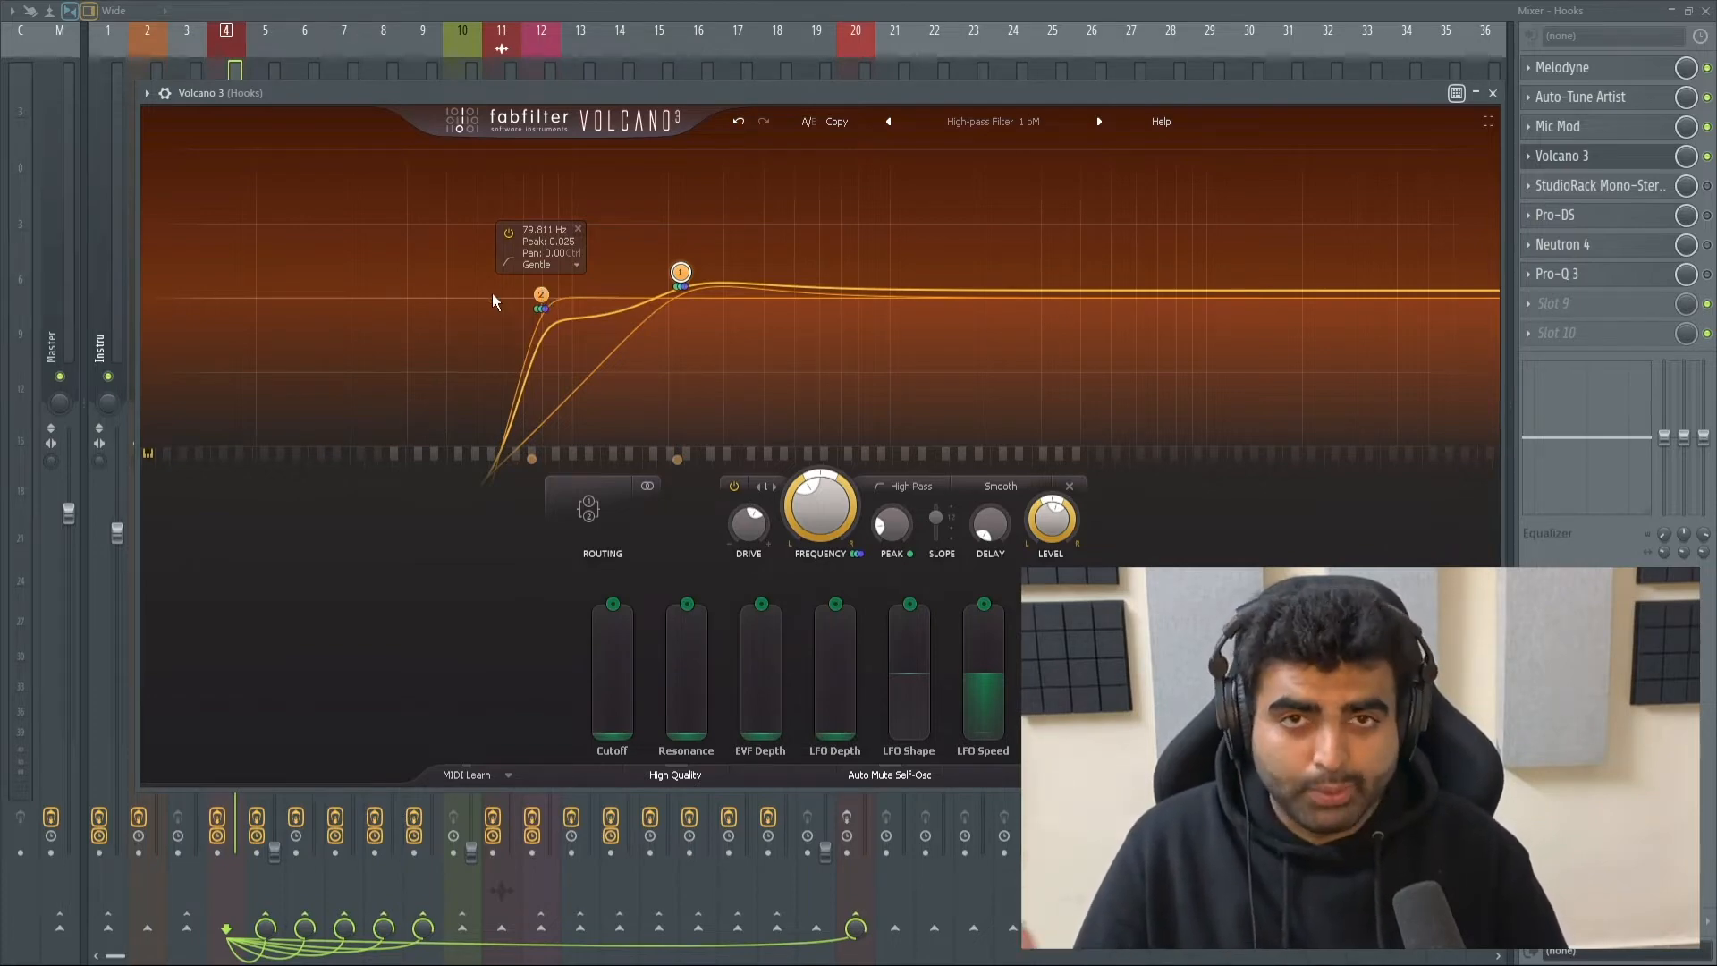
mouse_move(685, 277)
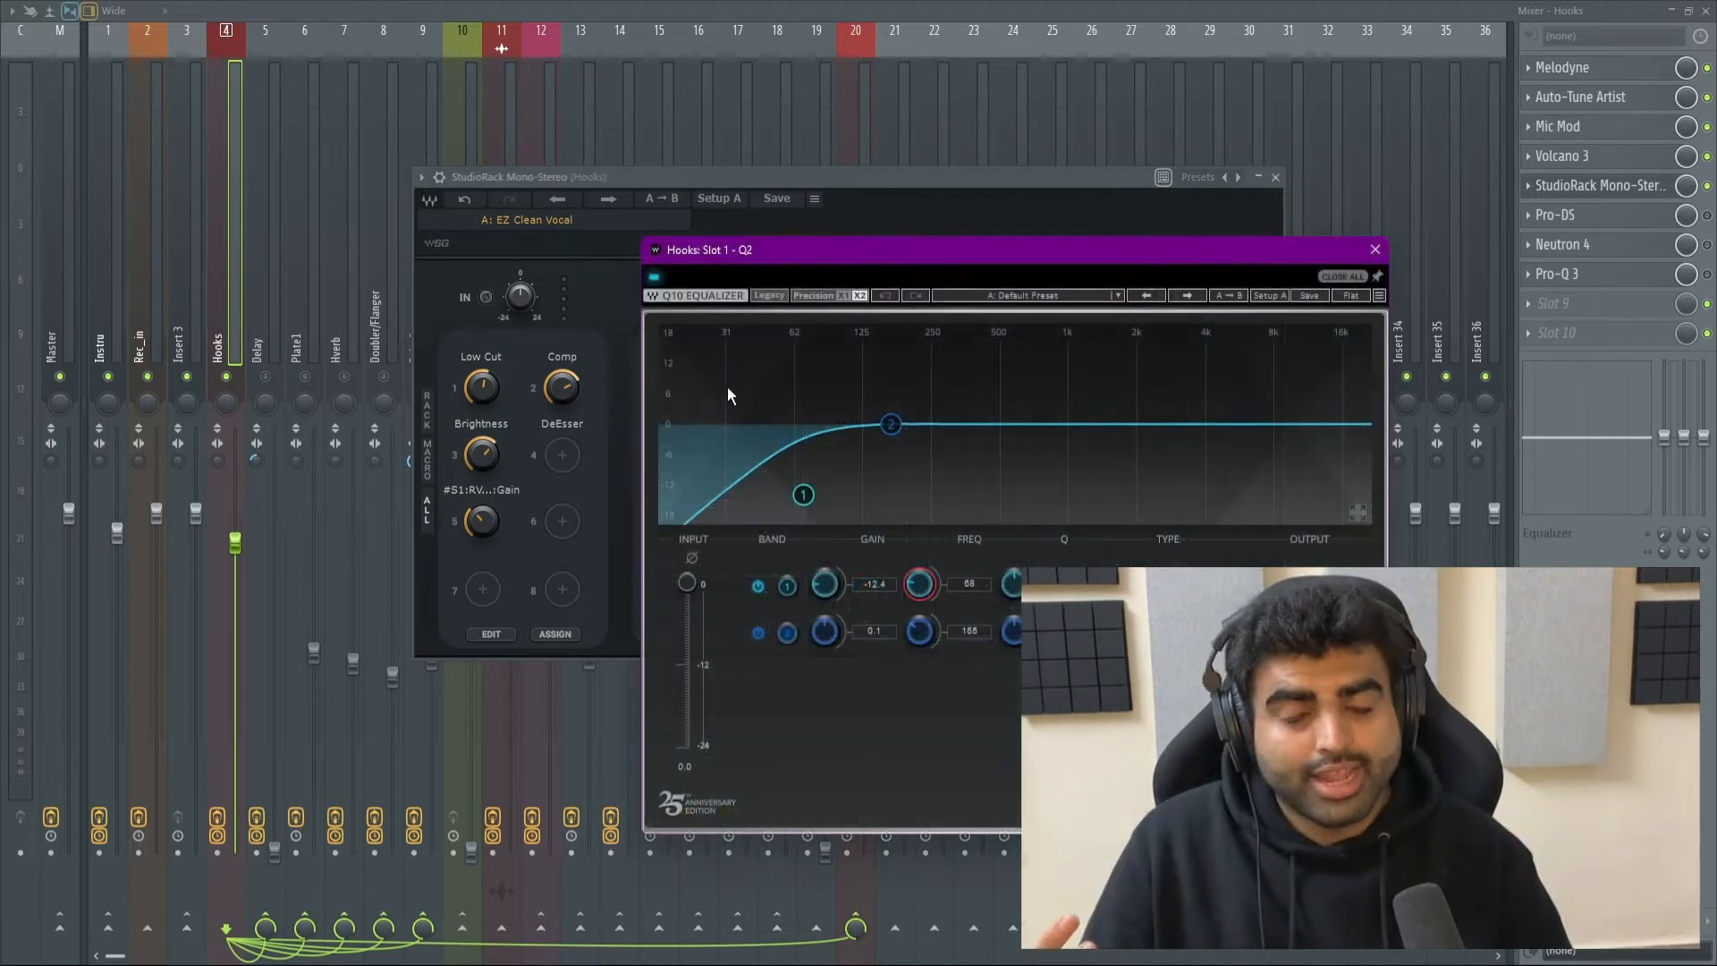
Step: Review the Q2 low cut and the CLA-76 compressor settings in the Hooks StudioRack chain
drag(918, 264, 929, 246)
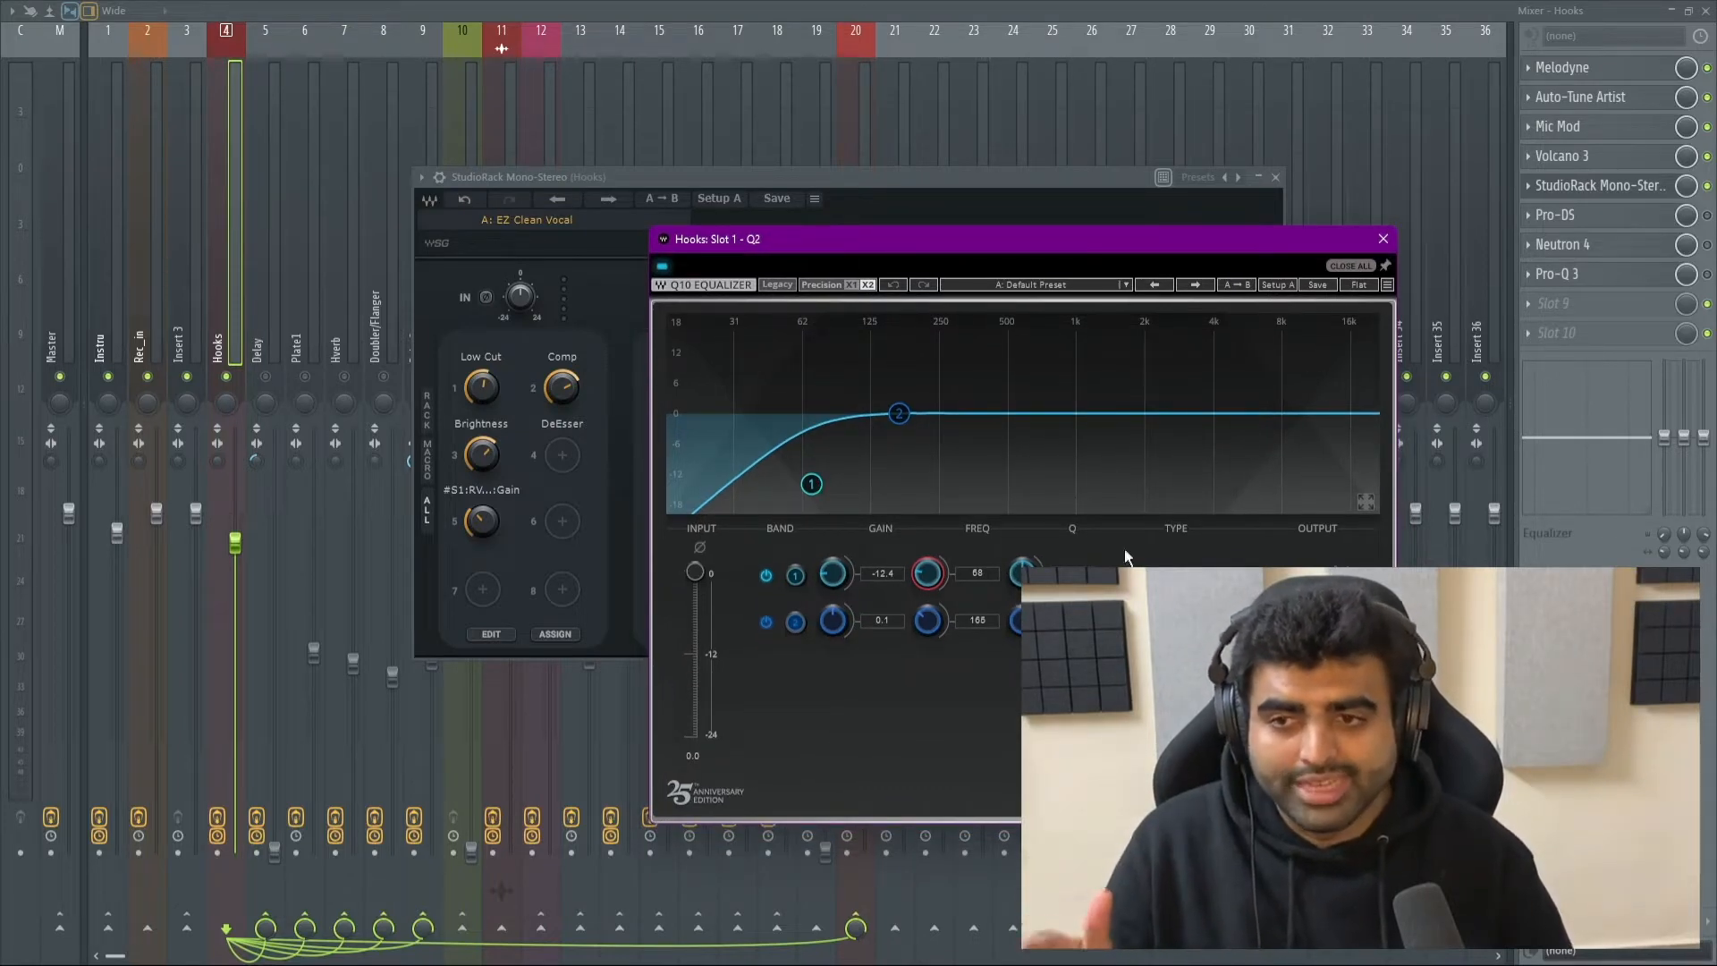
click(1380, 237)
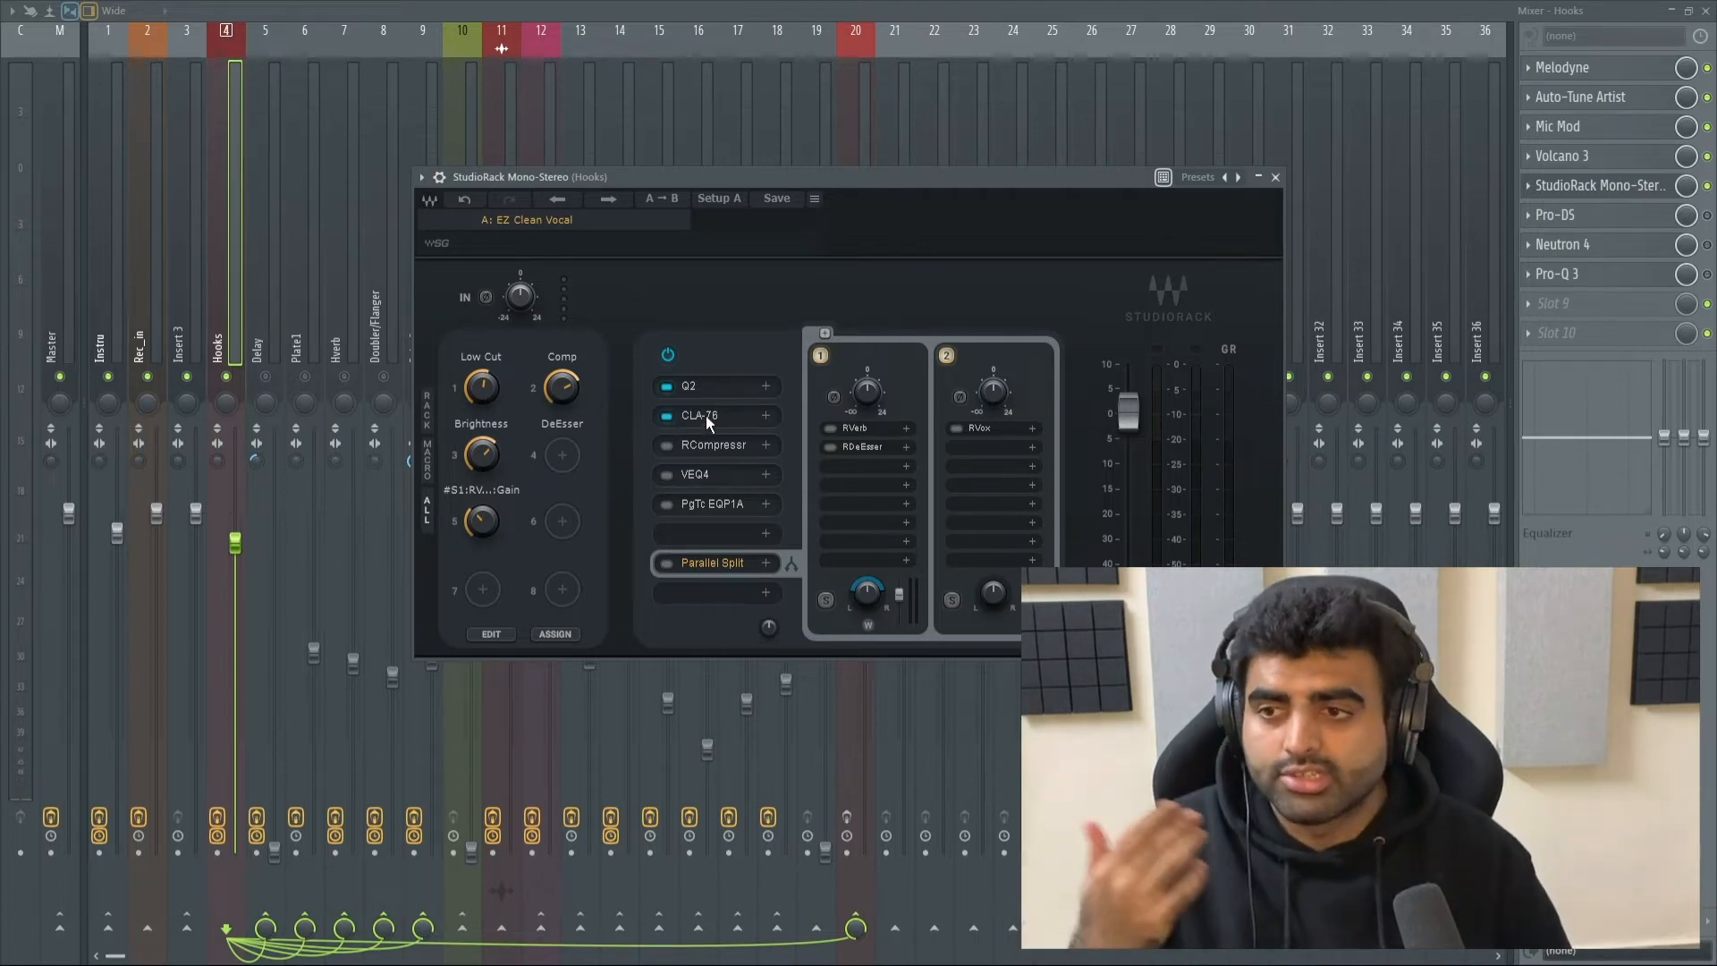
click(705, 416)
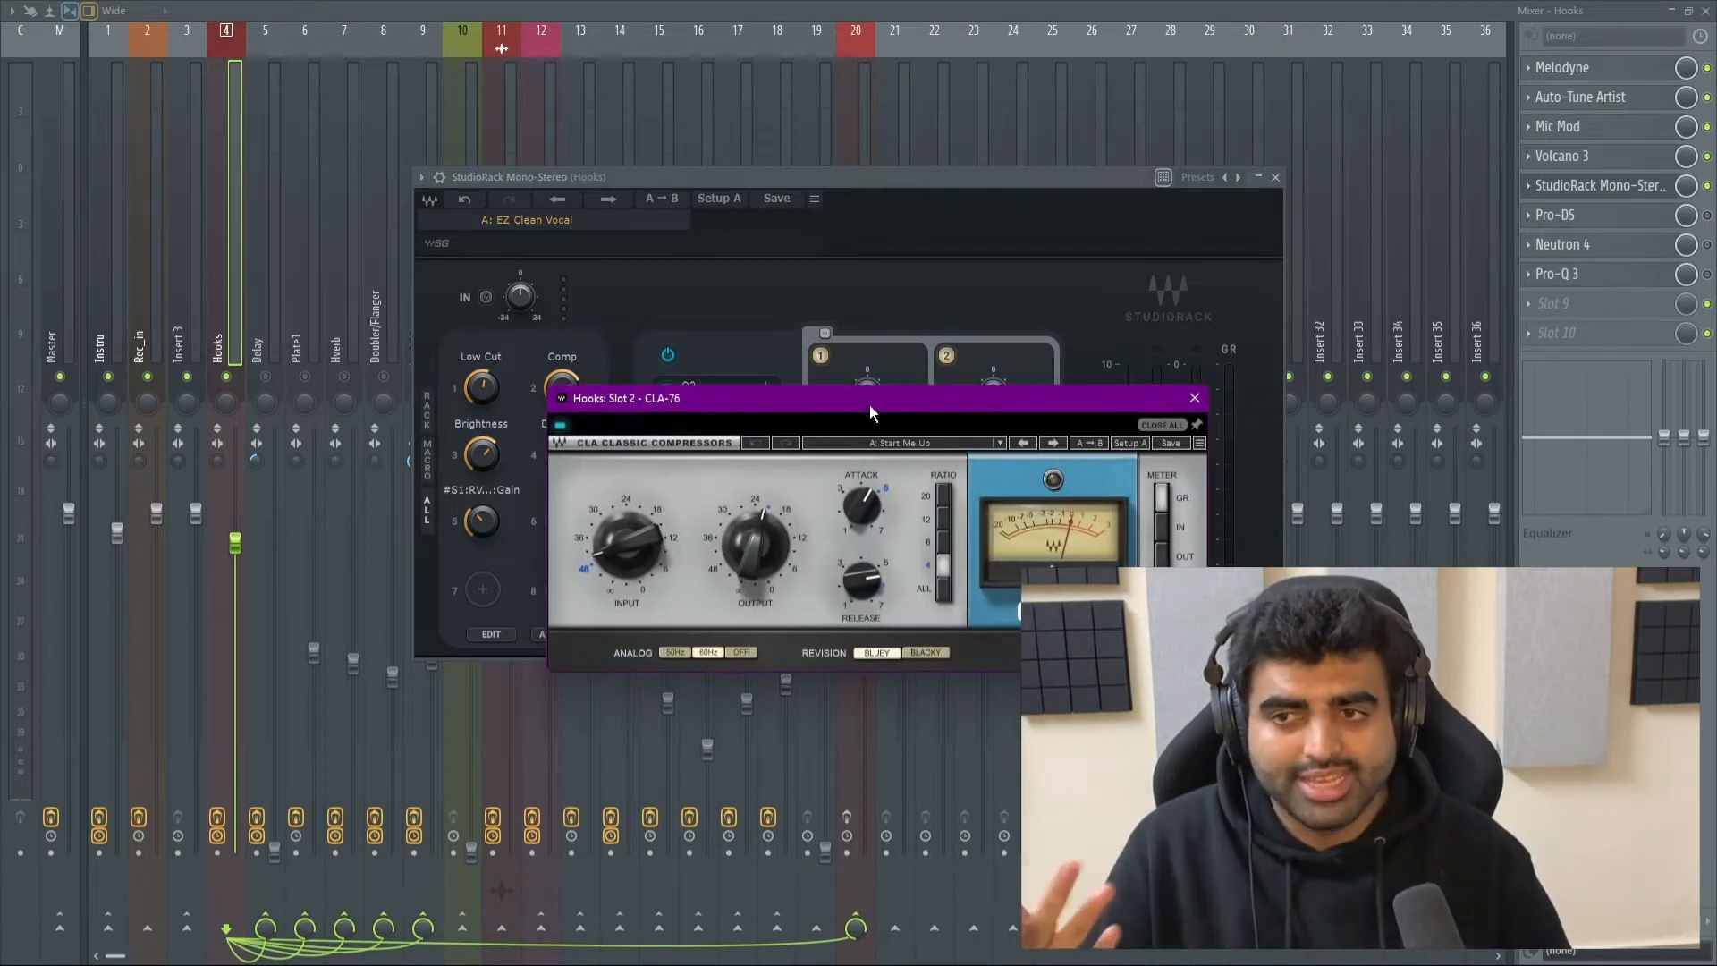
drag(869, 412, 887, 412)
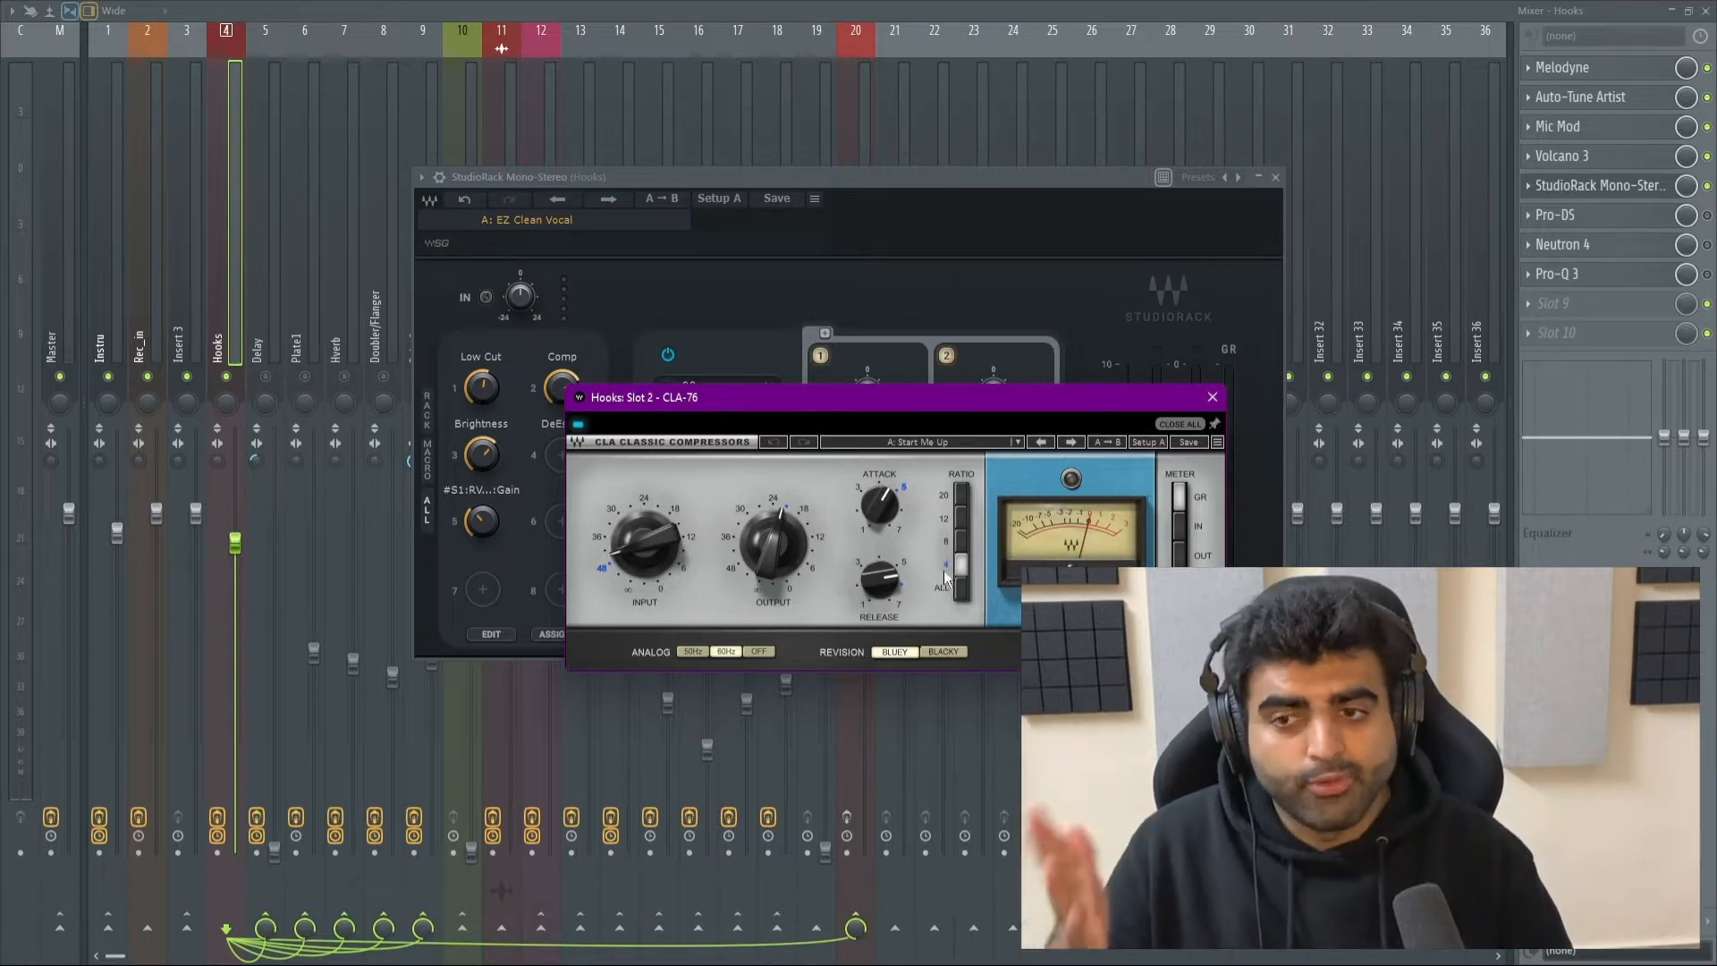
Step: Enable RCompressor in the StudioRack chain, check its settings and play back the hook vocal
click(672, 444)
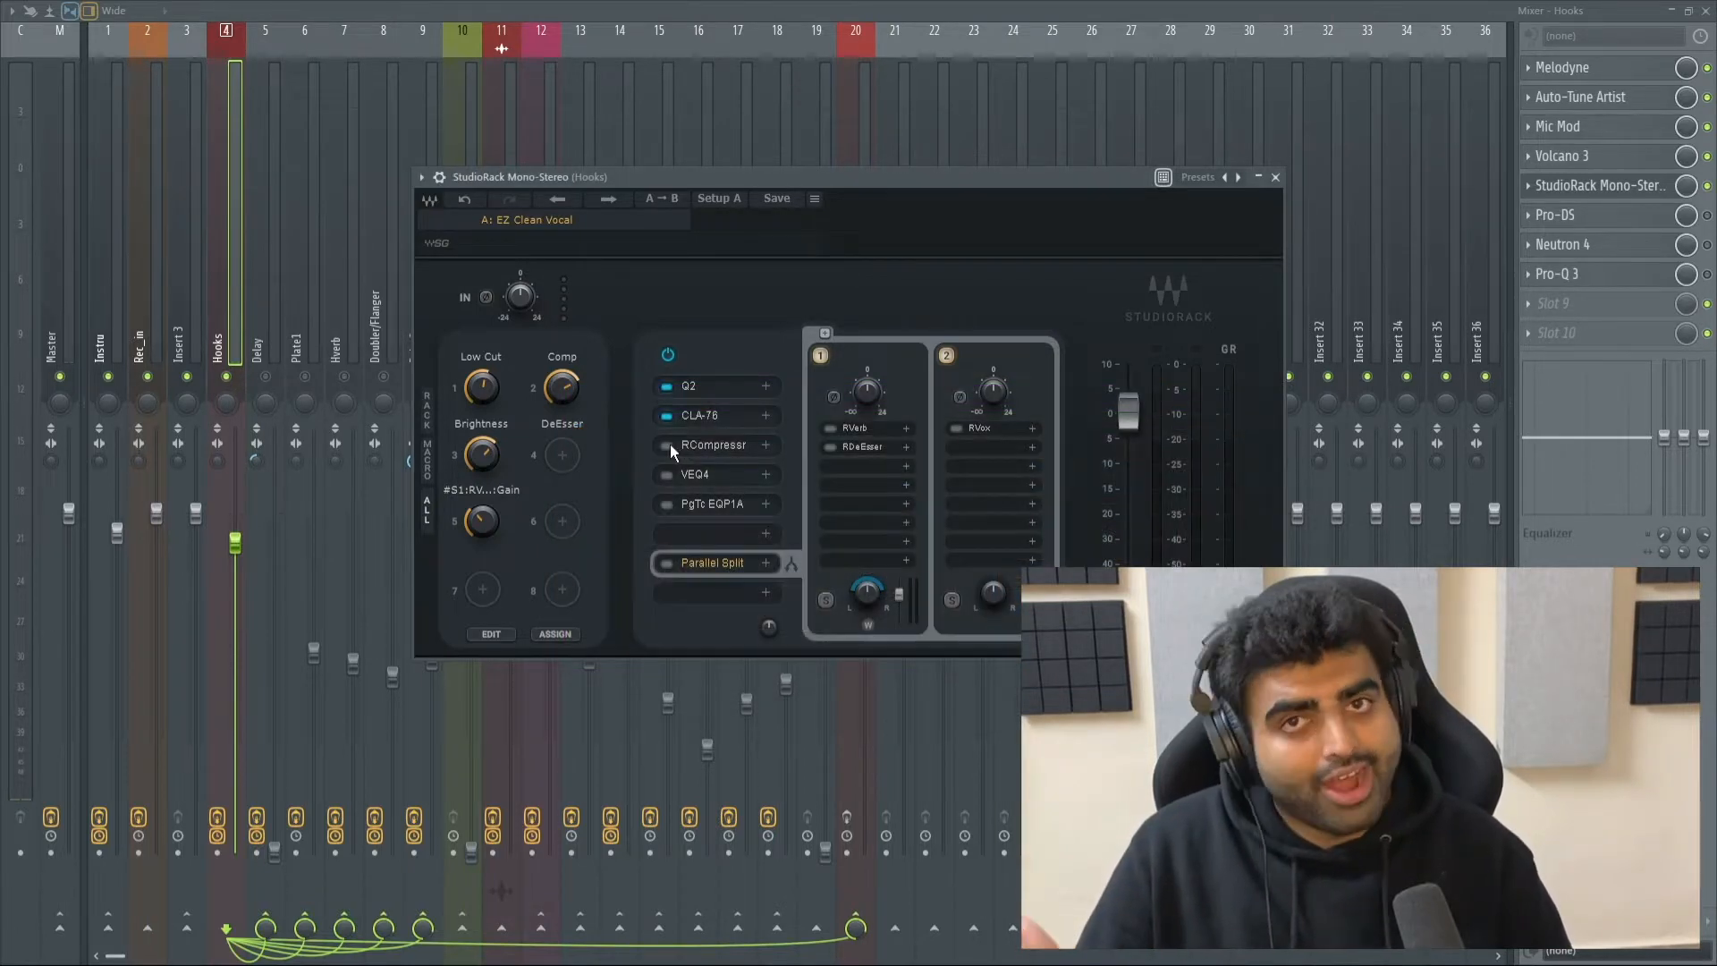
click(669, 444)
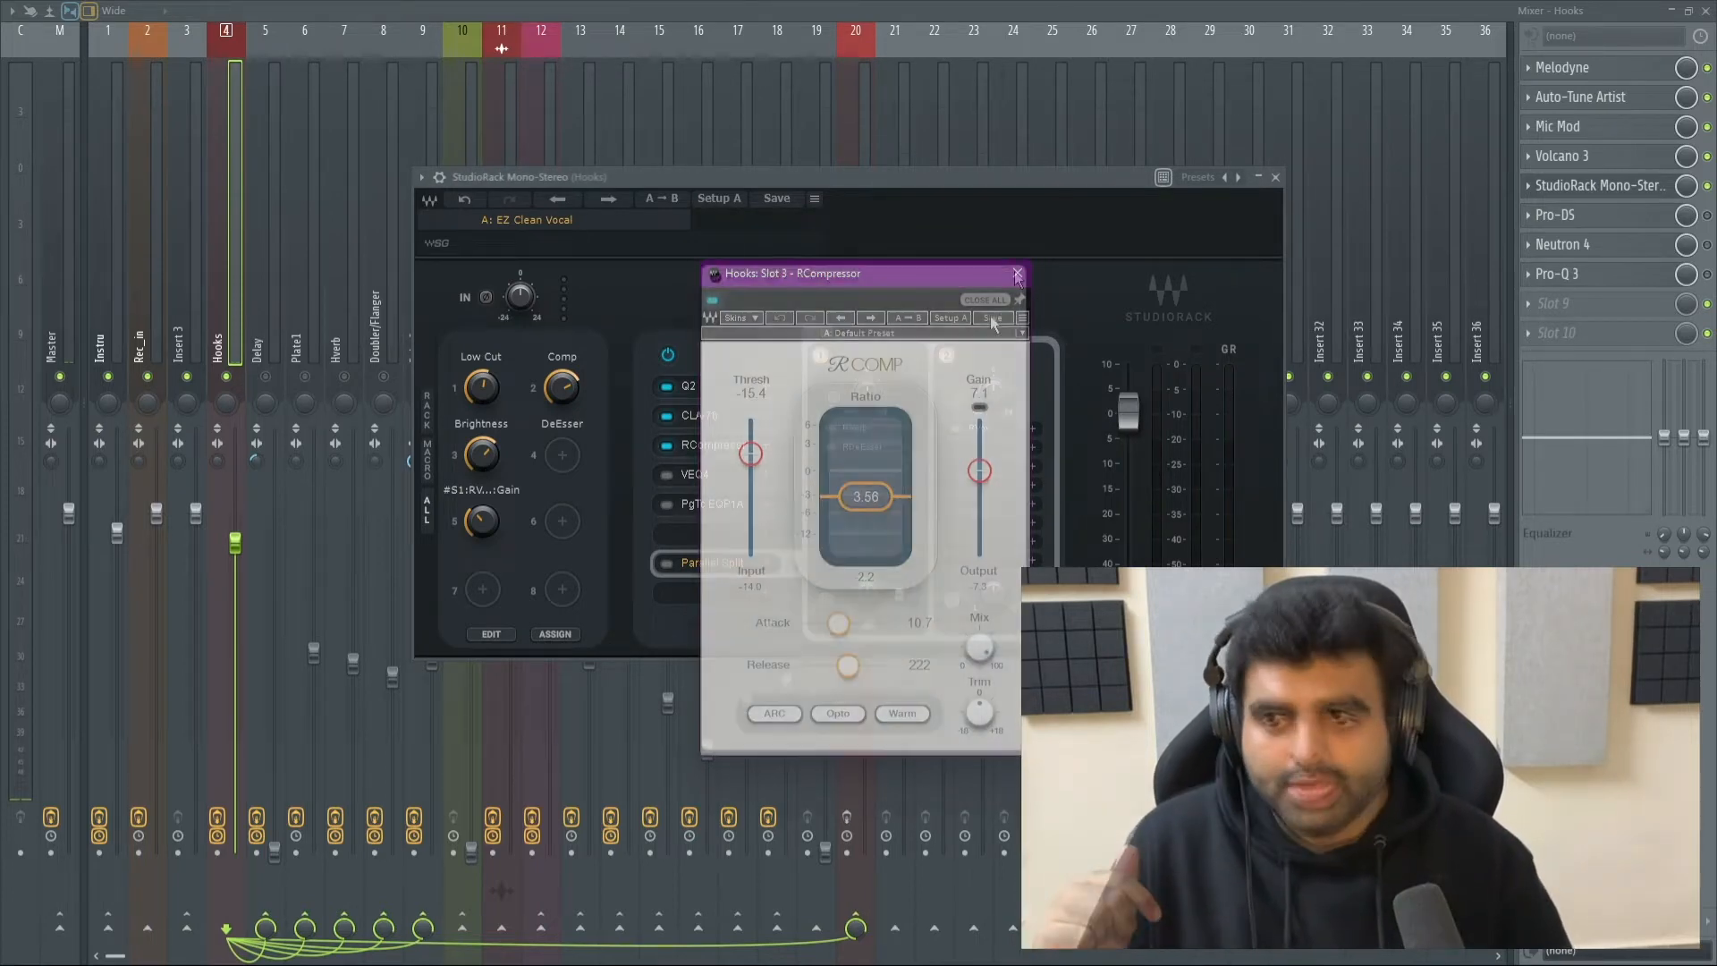
click(712, 453)
key(space)
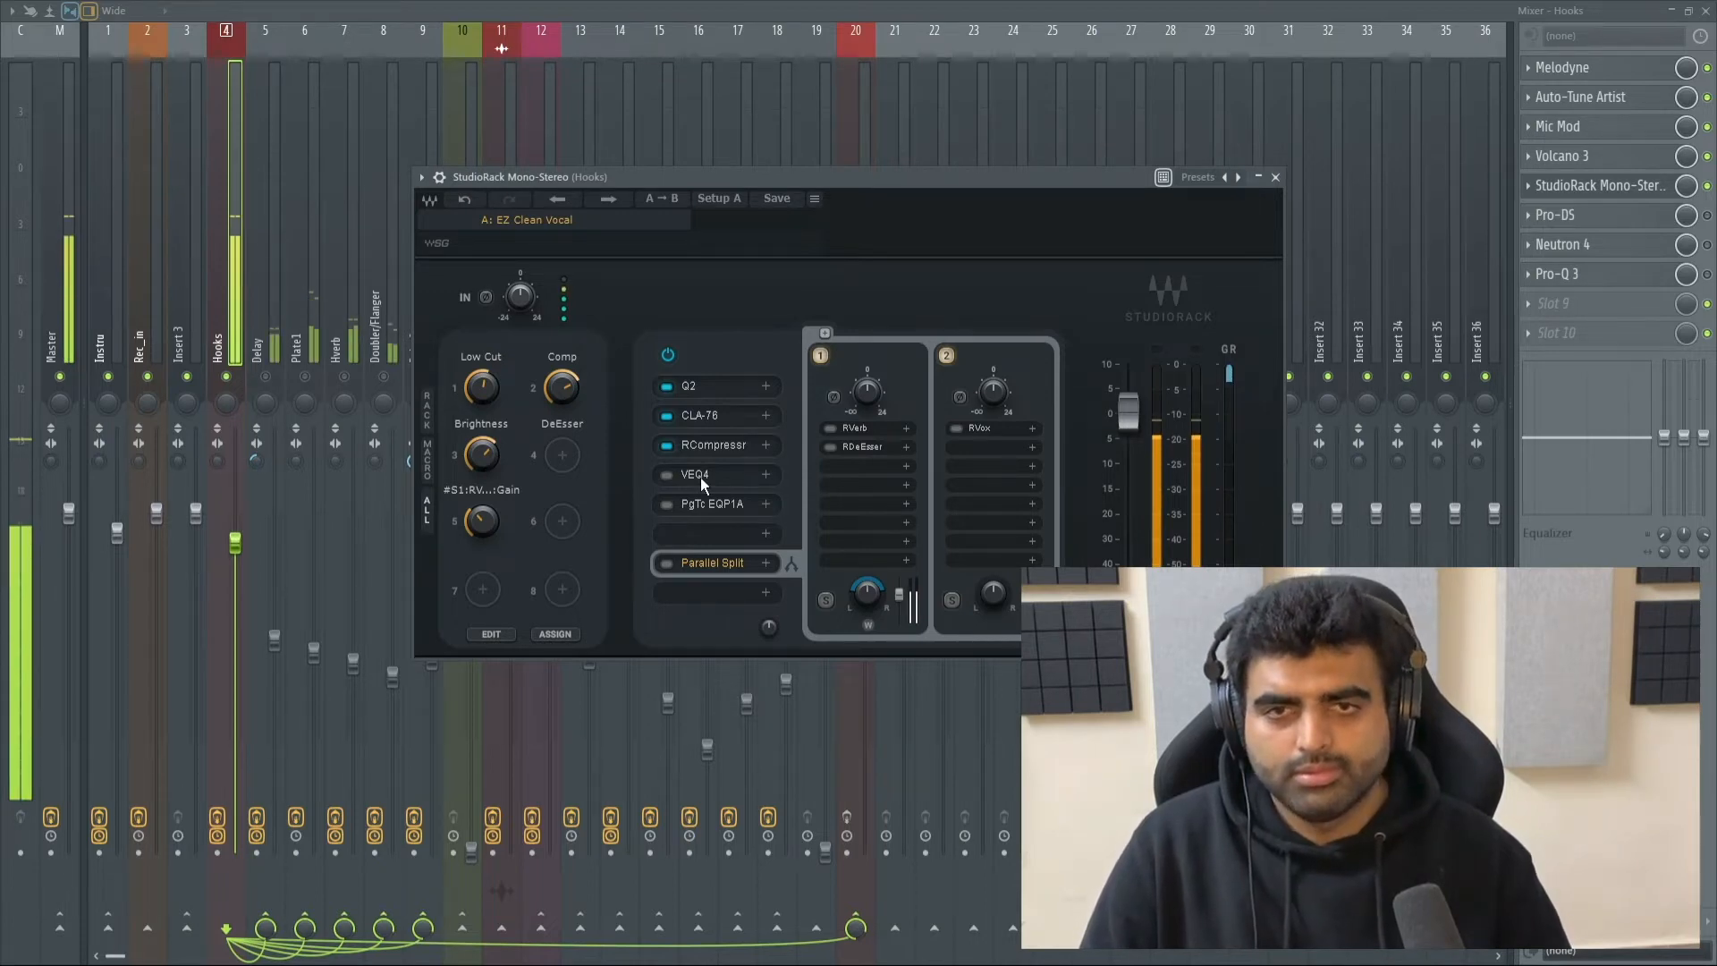
Step: Check the CLA-76 during playback, and raise the rack's Comp macro to bring RCompressor to a -19.0 threshold and 8.6 gain
click(722, 420)
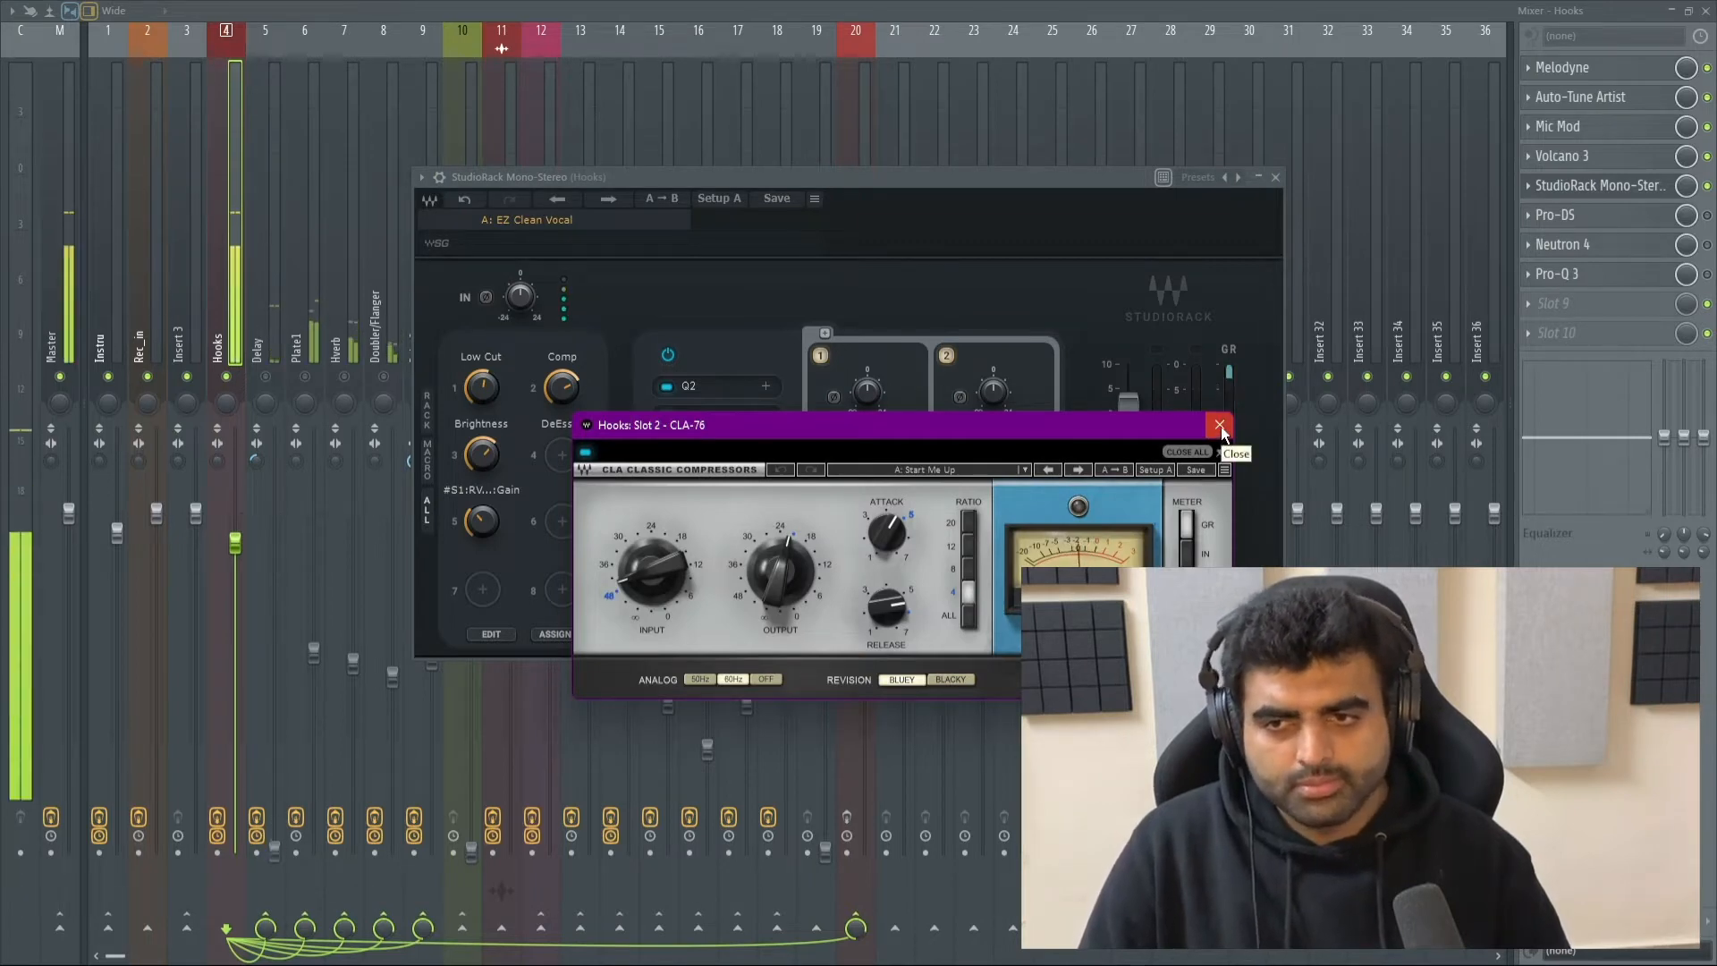
click(1220, 426)
click(724, 445)
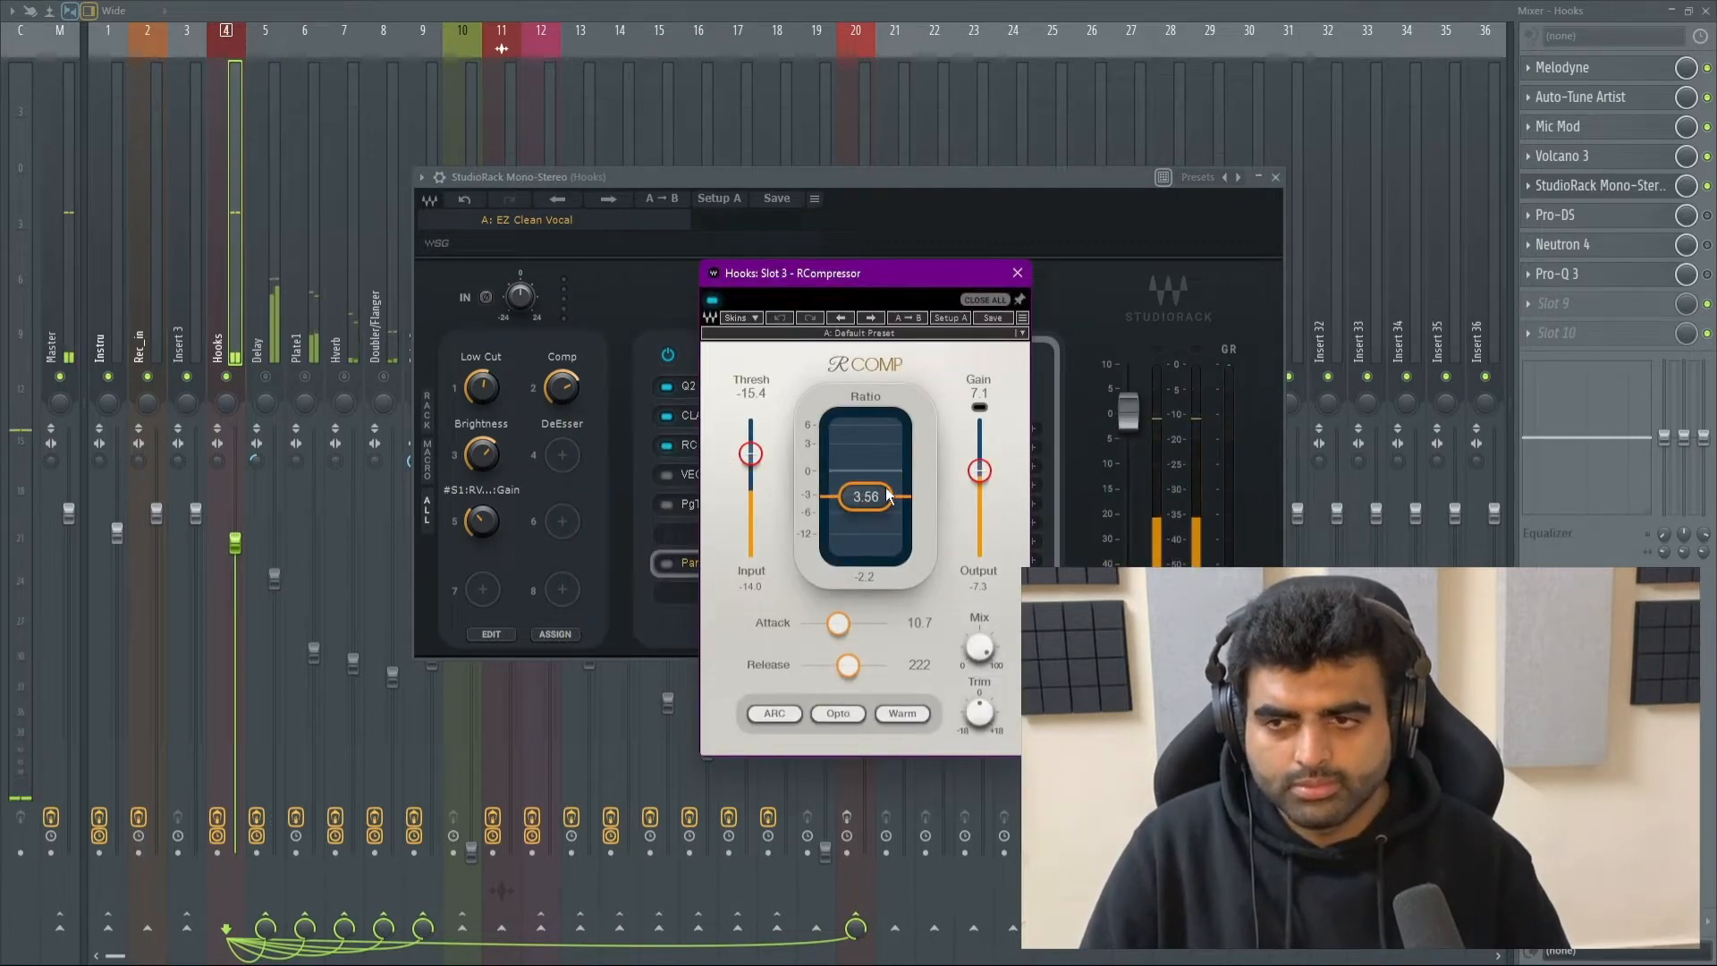
drag(566, 404, 566, 383)
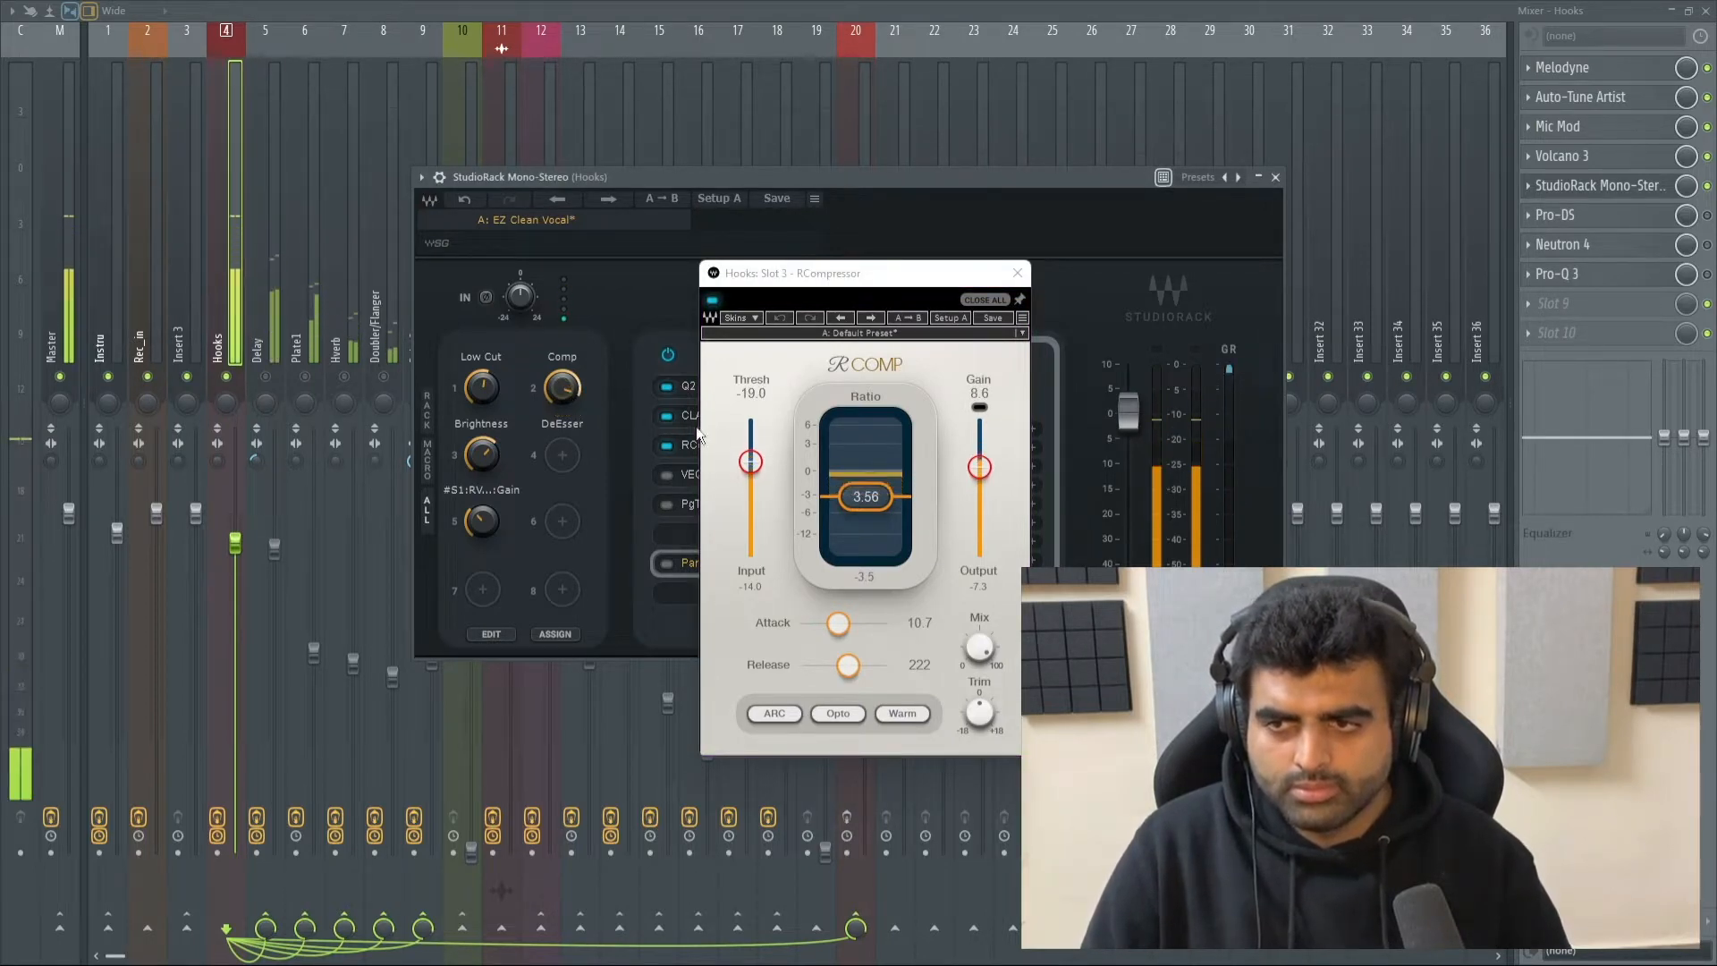
click(1016, 273)
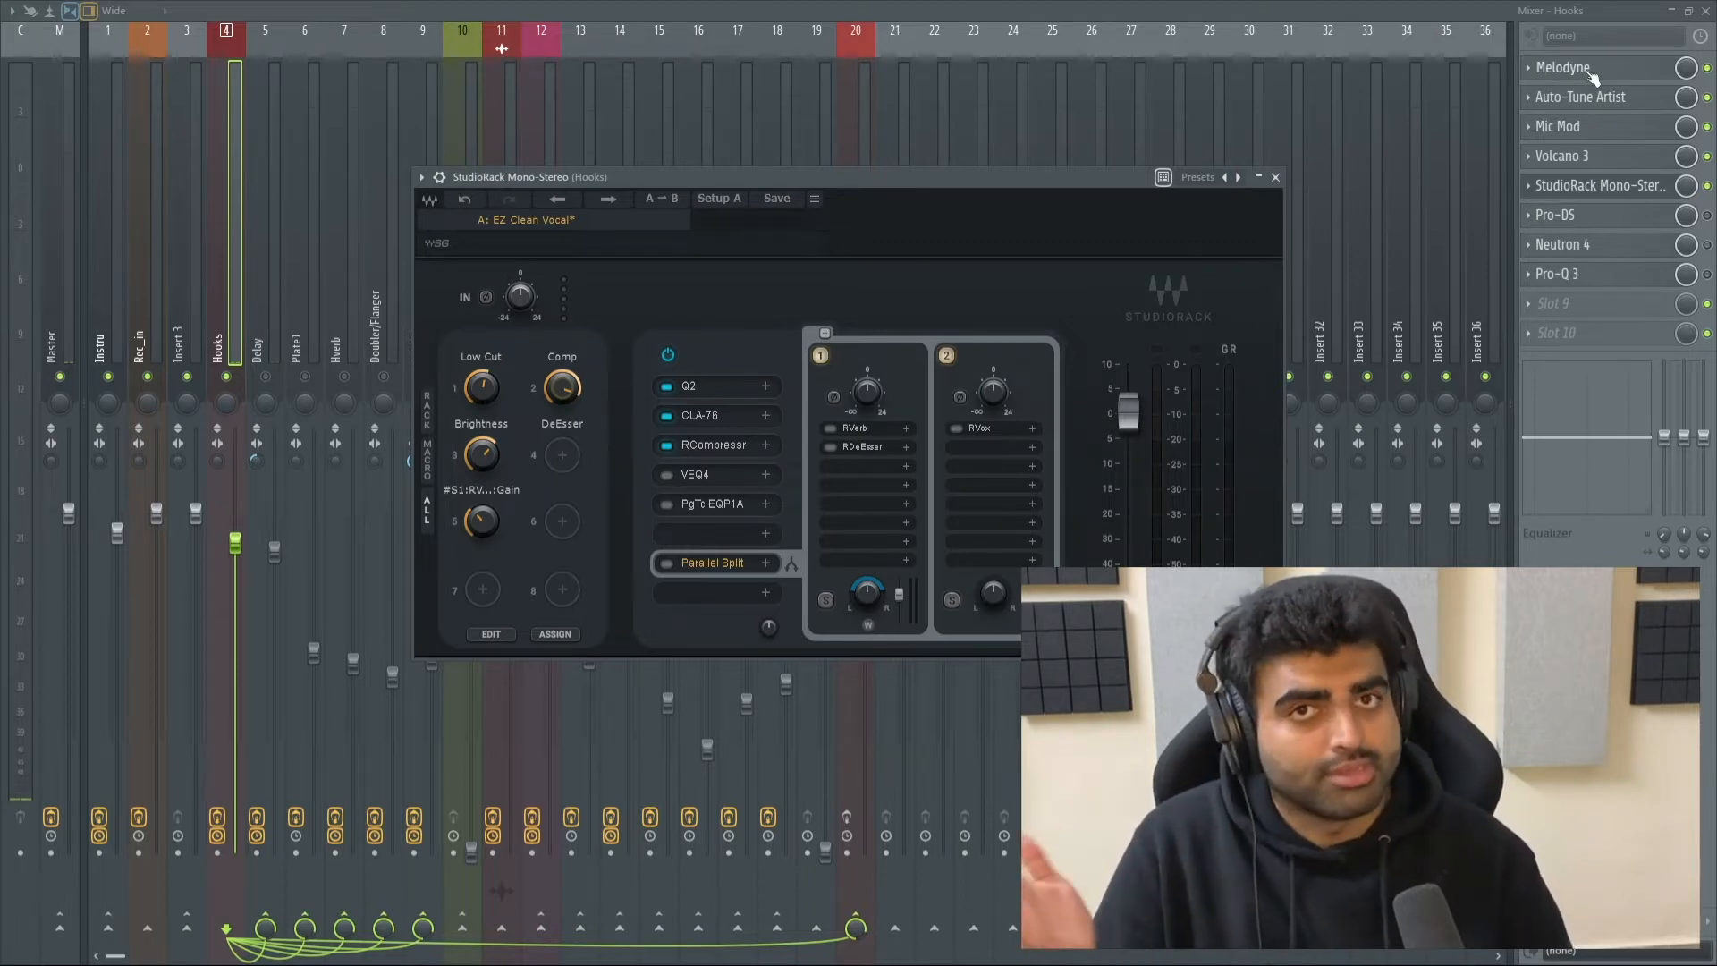
Step: Enable the VEQ4 equalizer in the StudioRack chain and review its frequency bands
click(666, 475)
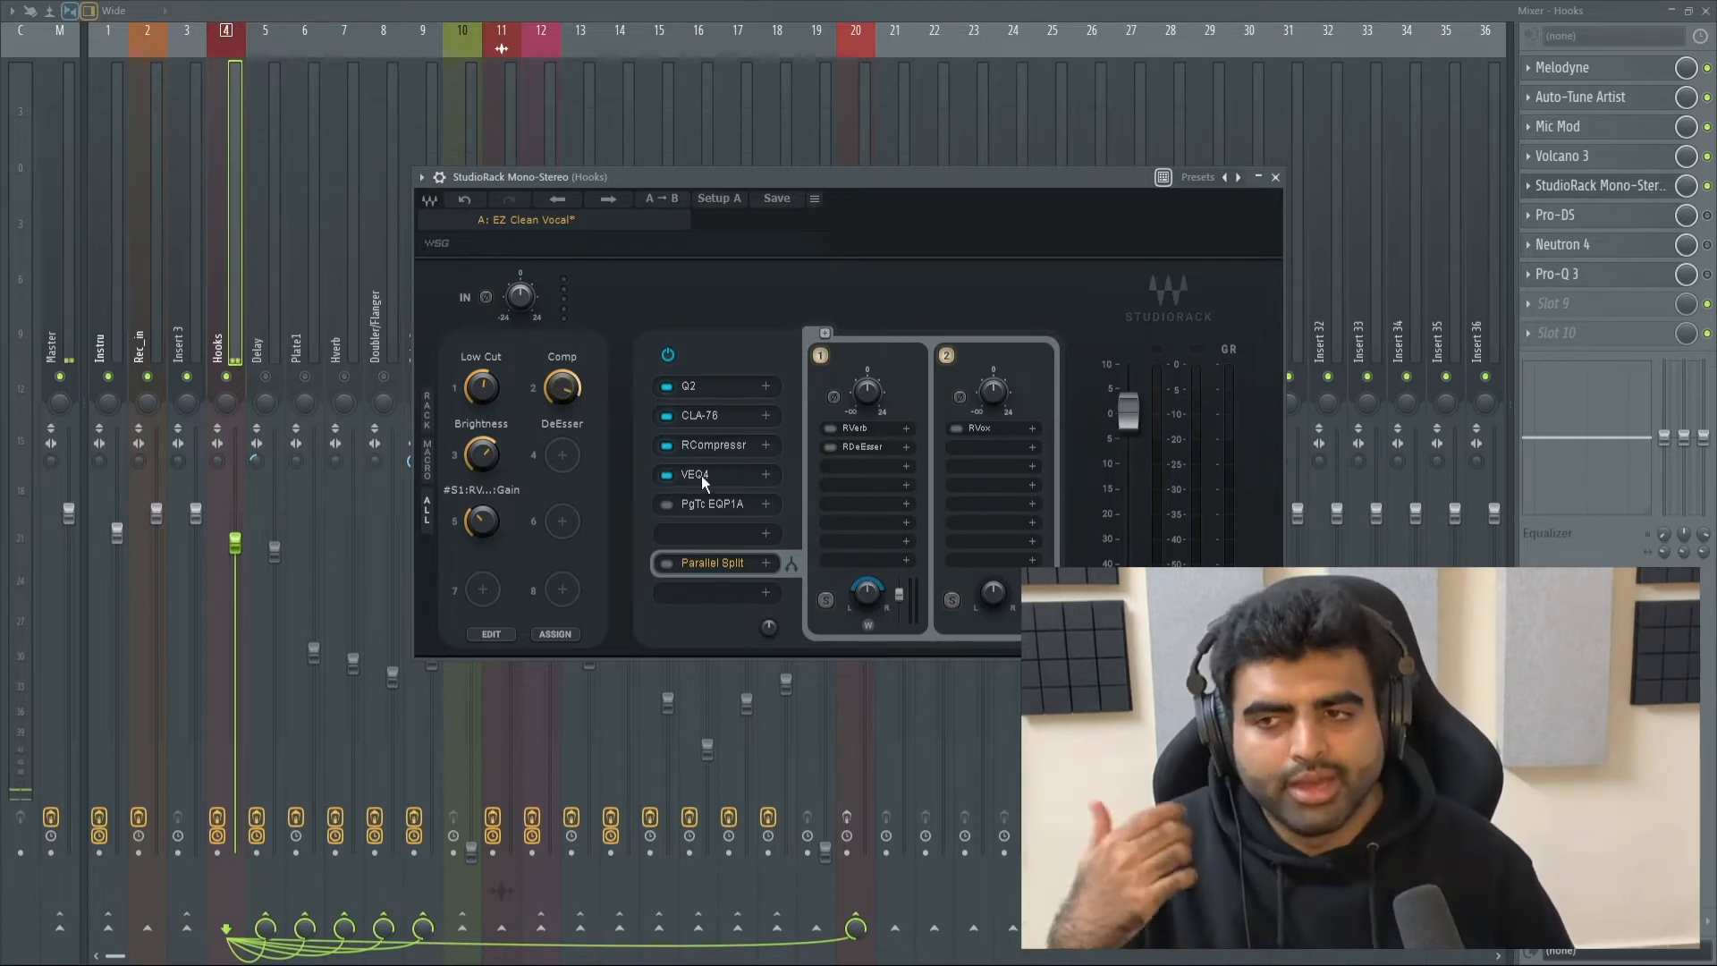
click(706, 473)
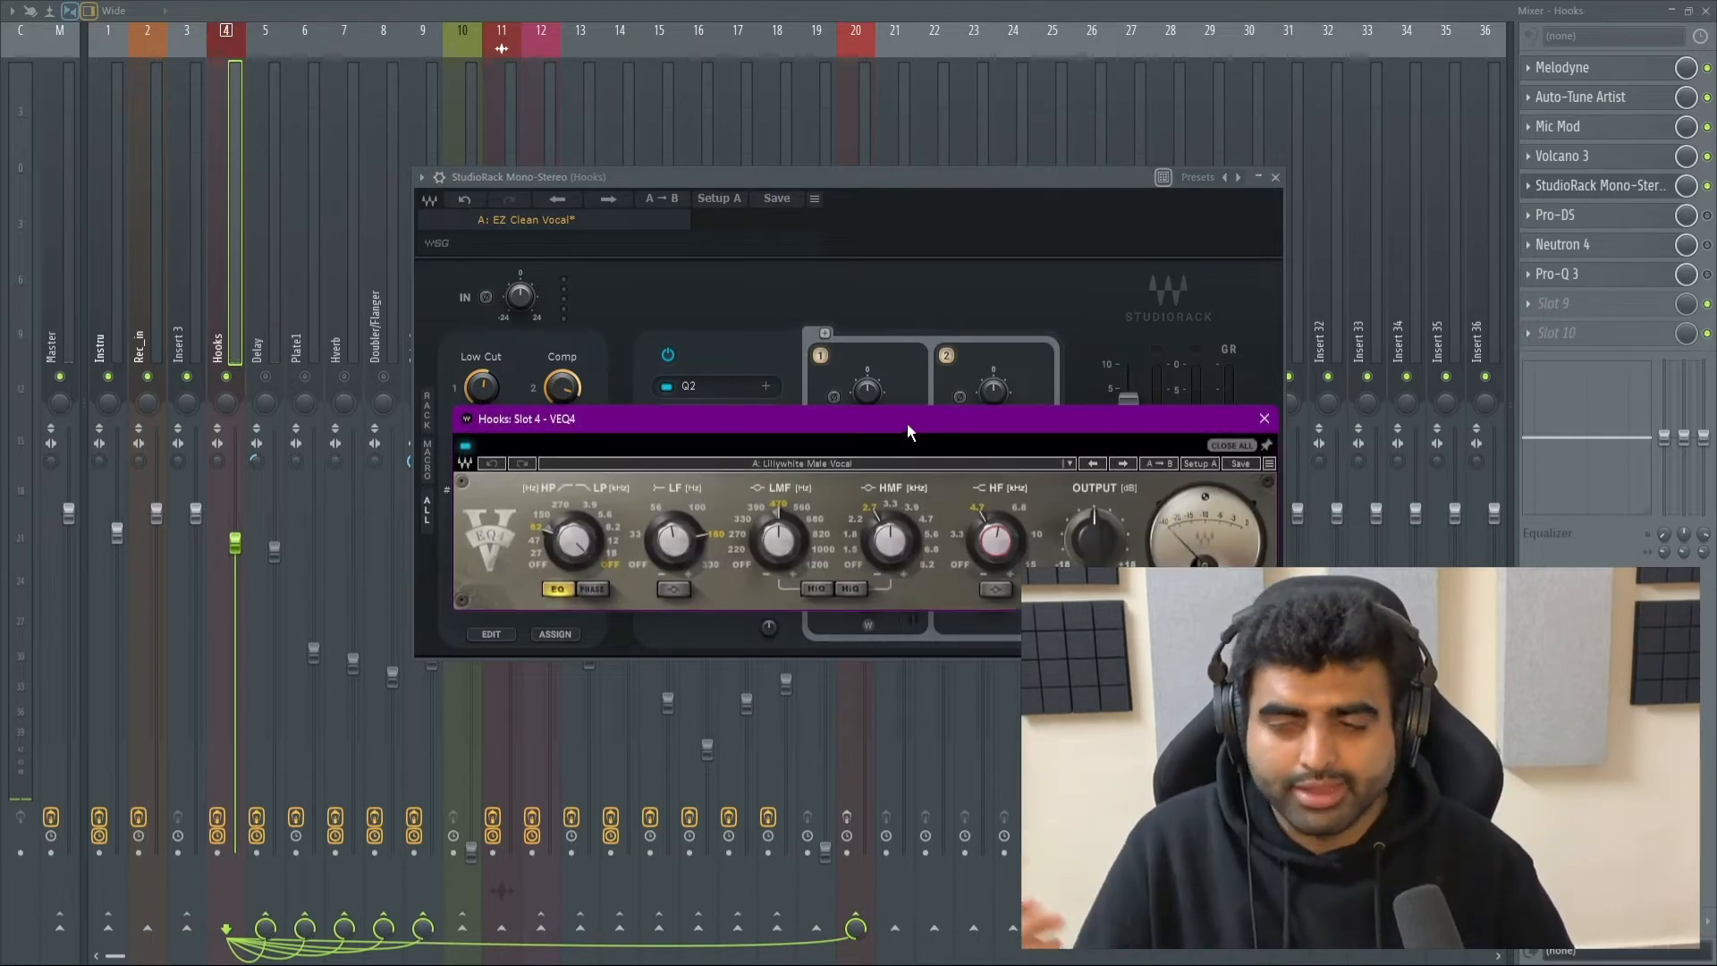
drag(907, 424, 910, 302)
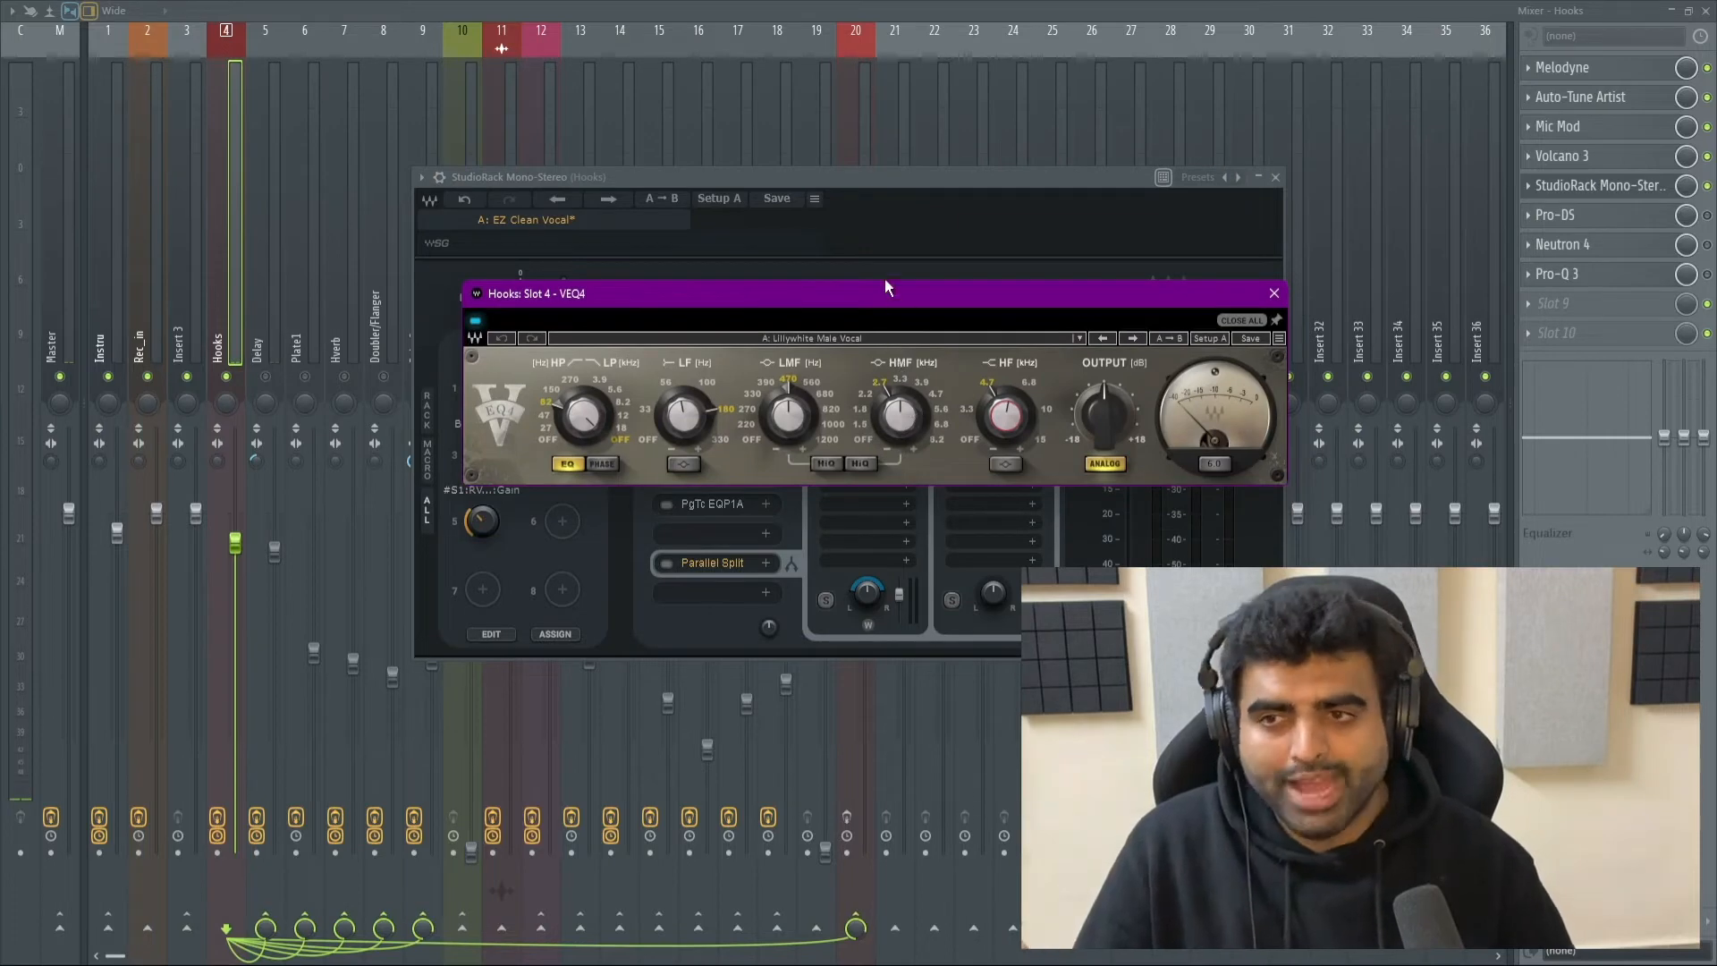
click(687, 423)
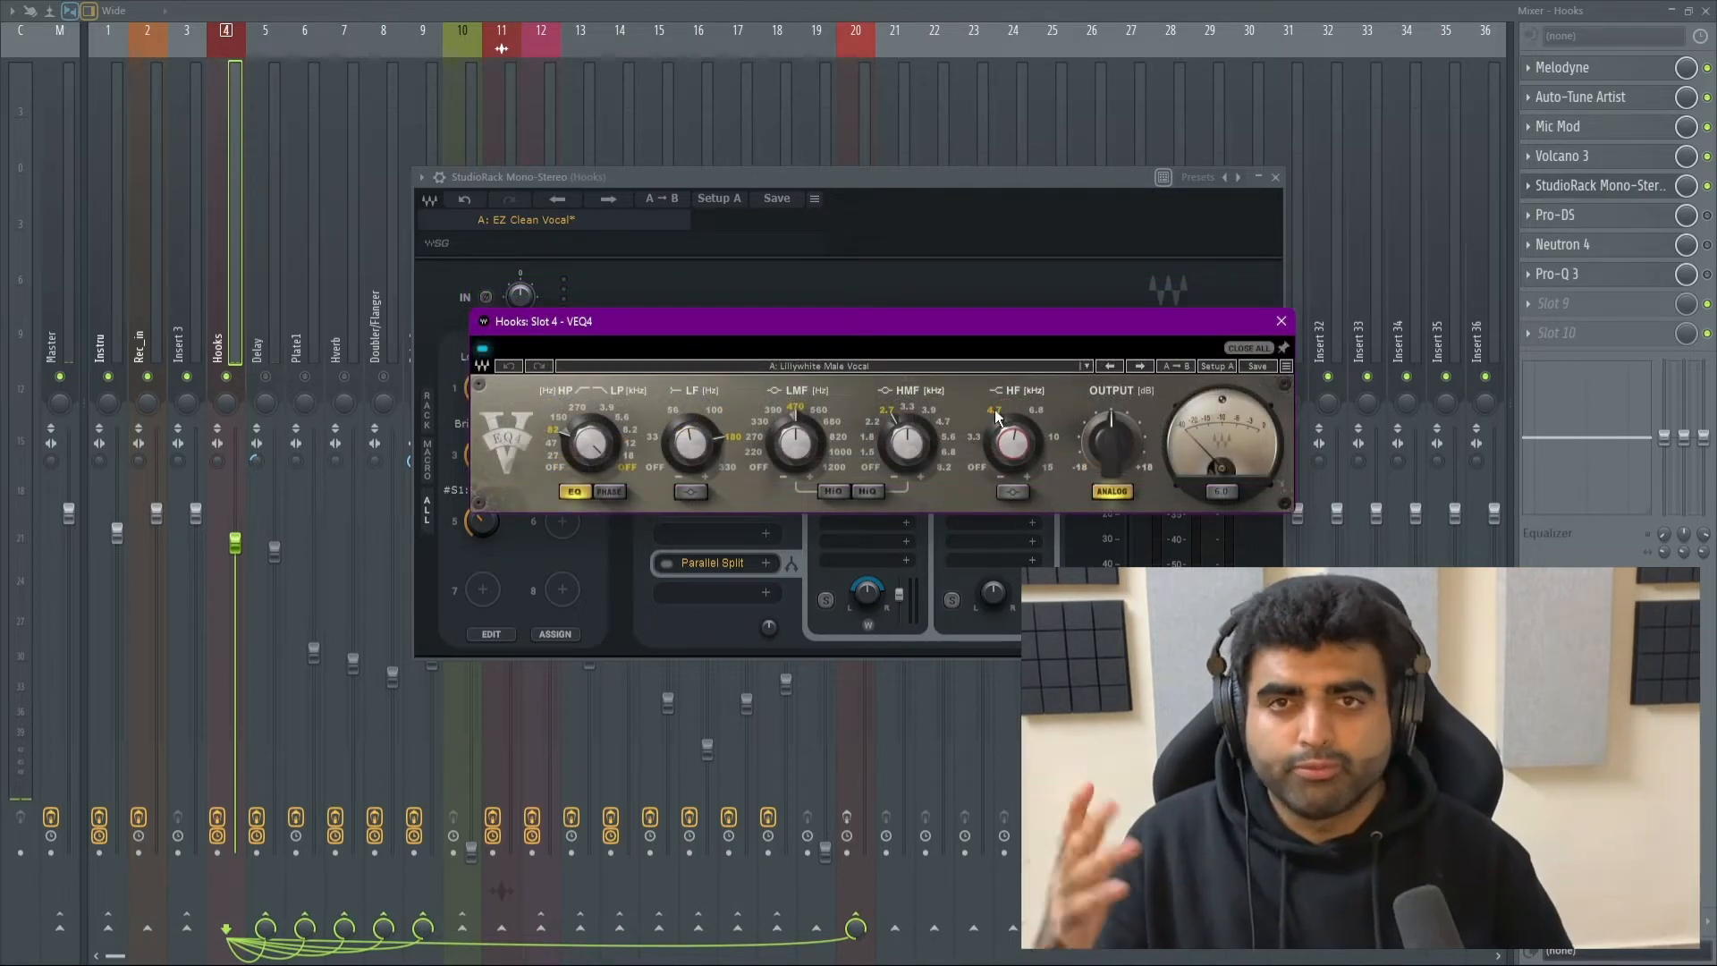
click(1280, 322)
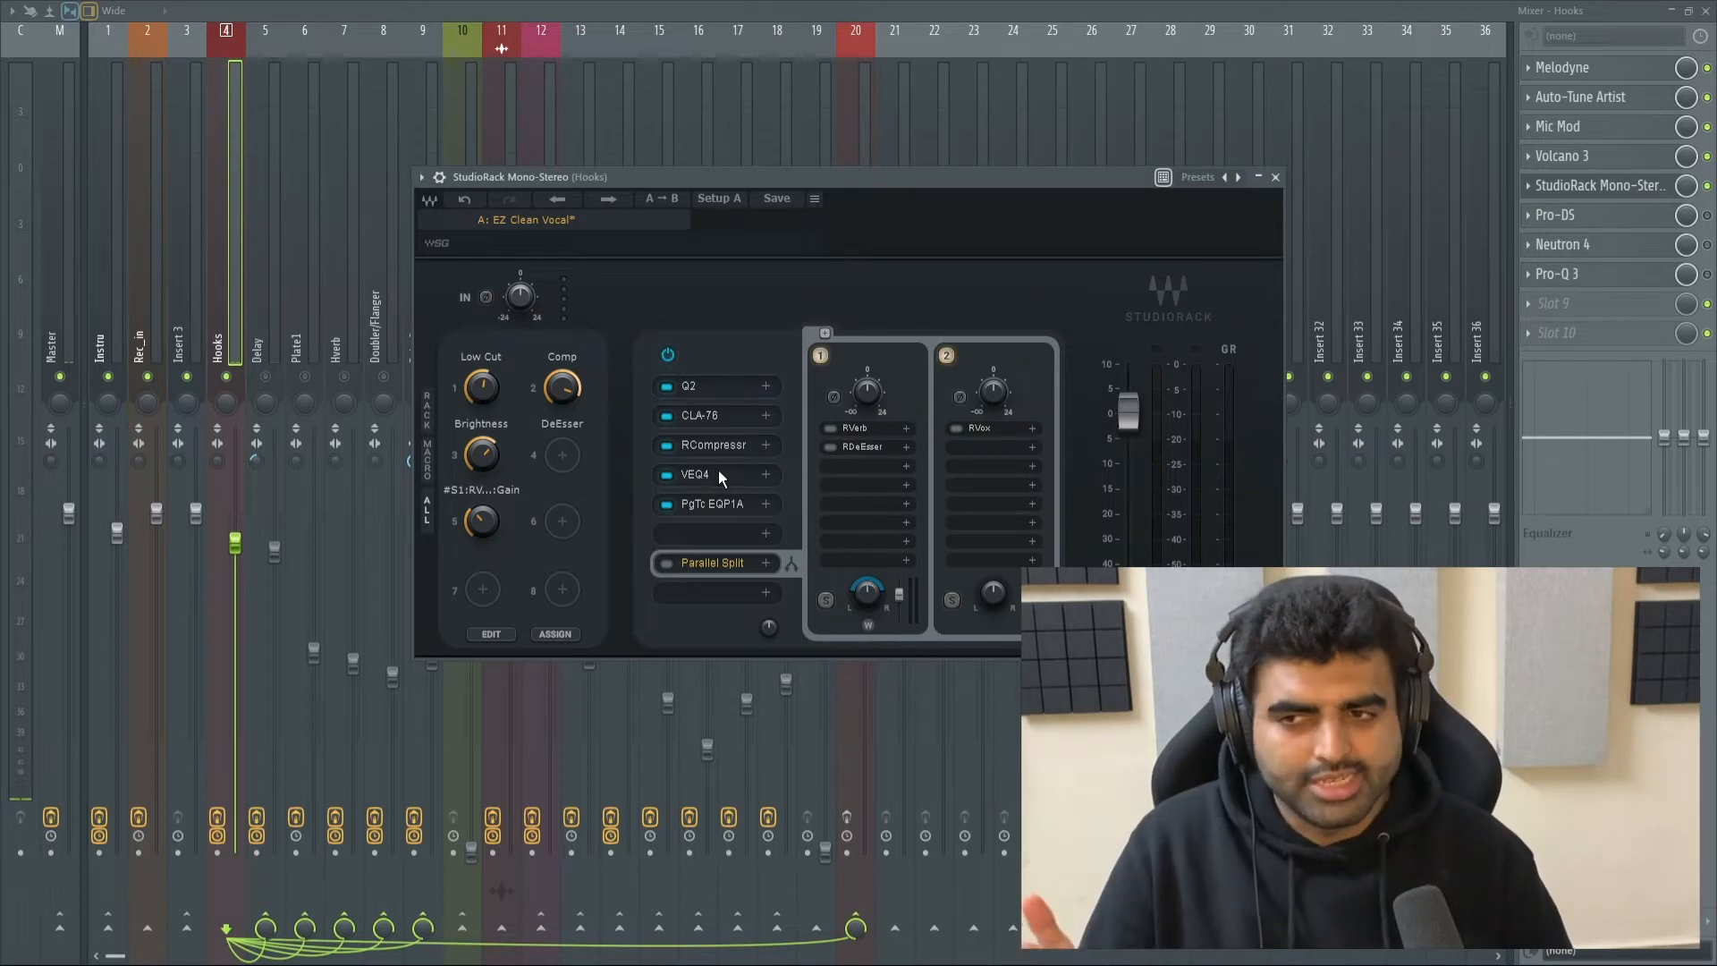
Step: Enable the PuigTec EQP1A in the StudioRack chain and inspect its high-frequency boost
click(709, 506)
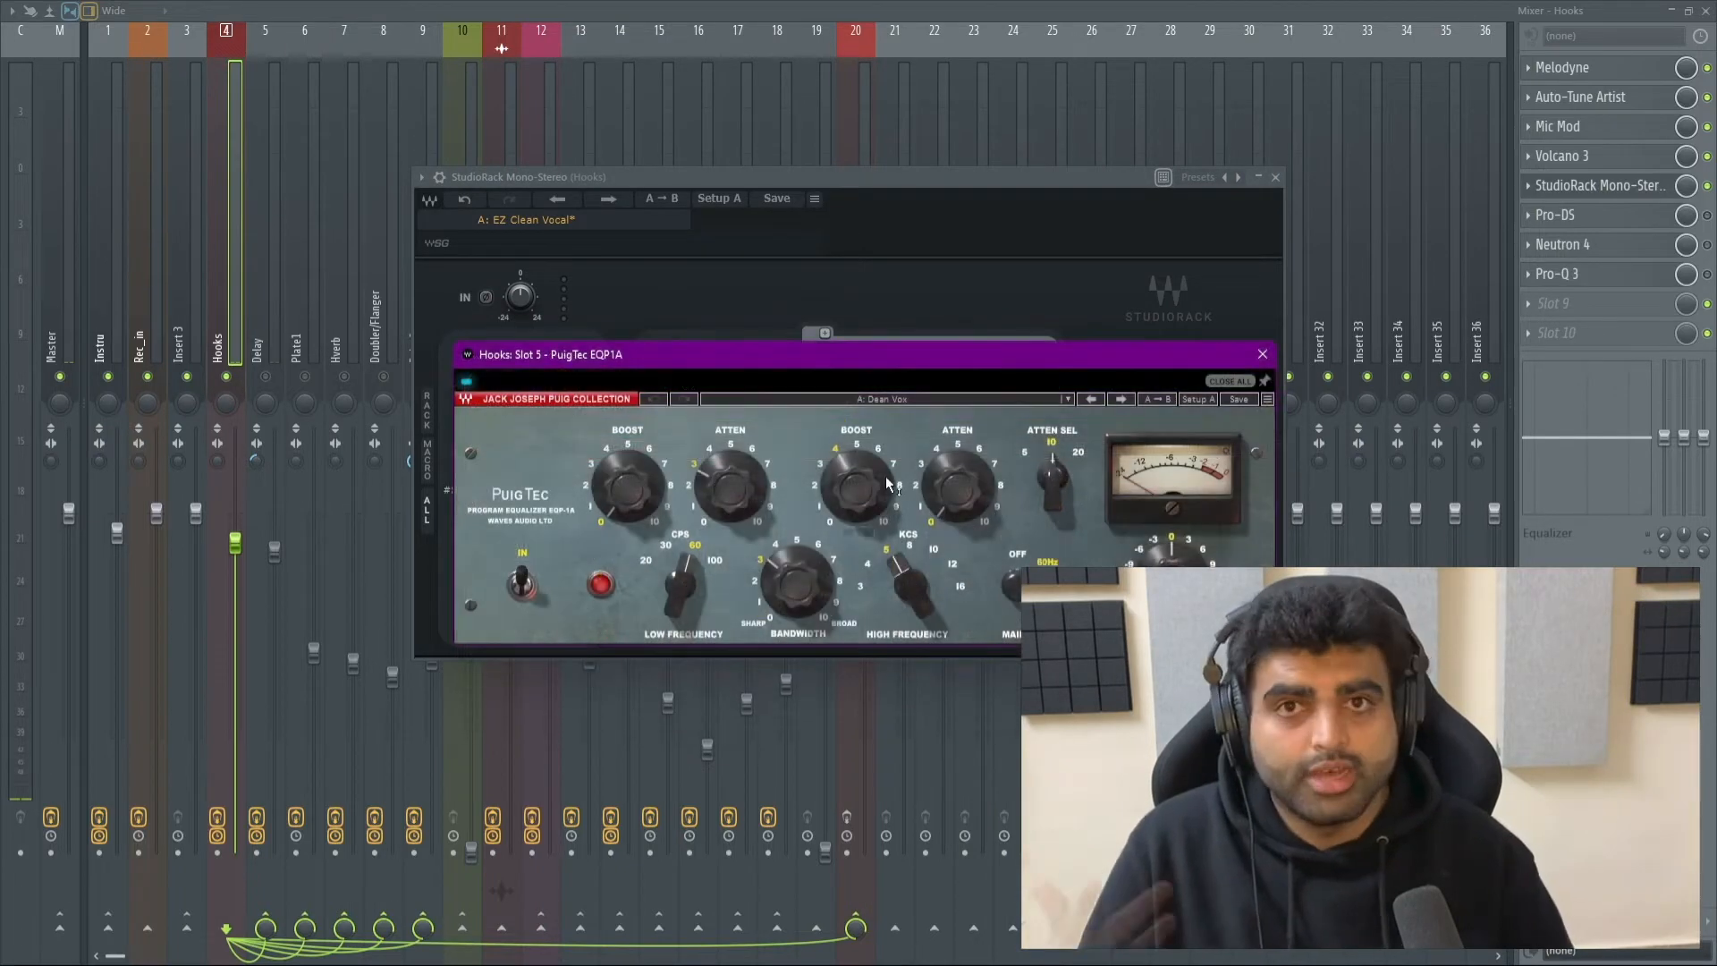
mouse_move(885, 476)
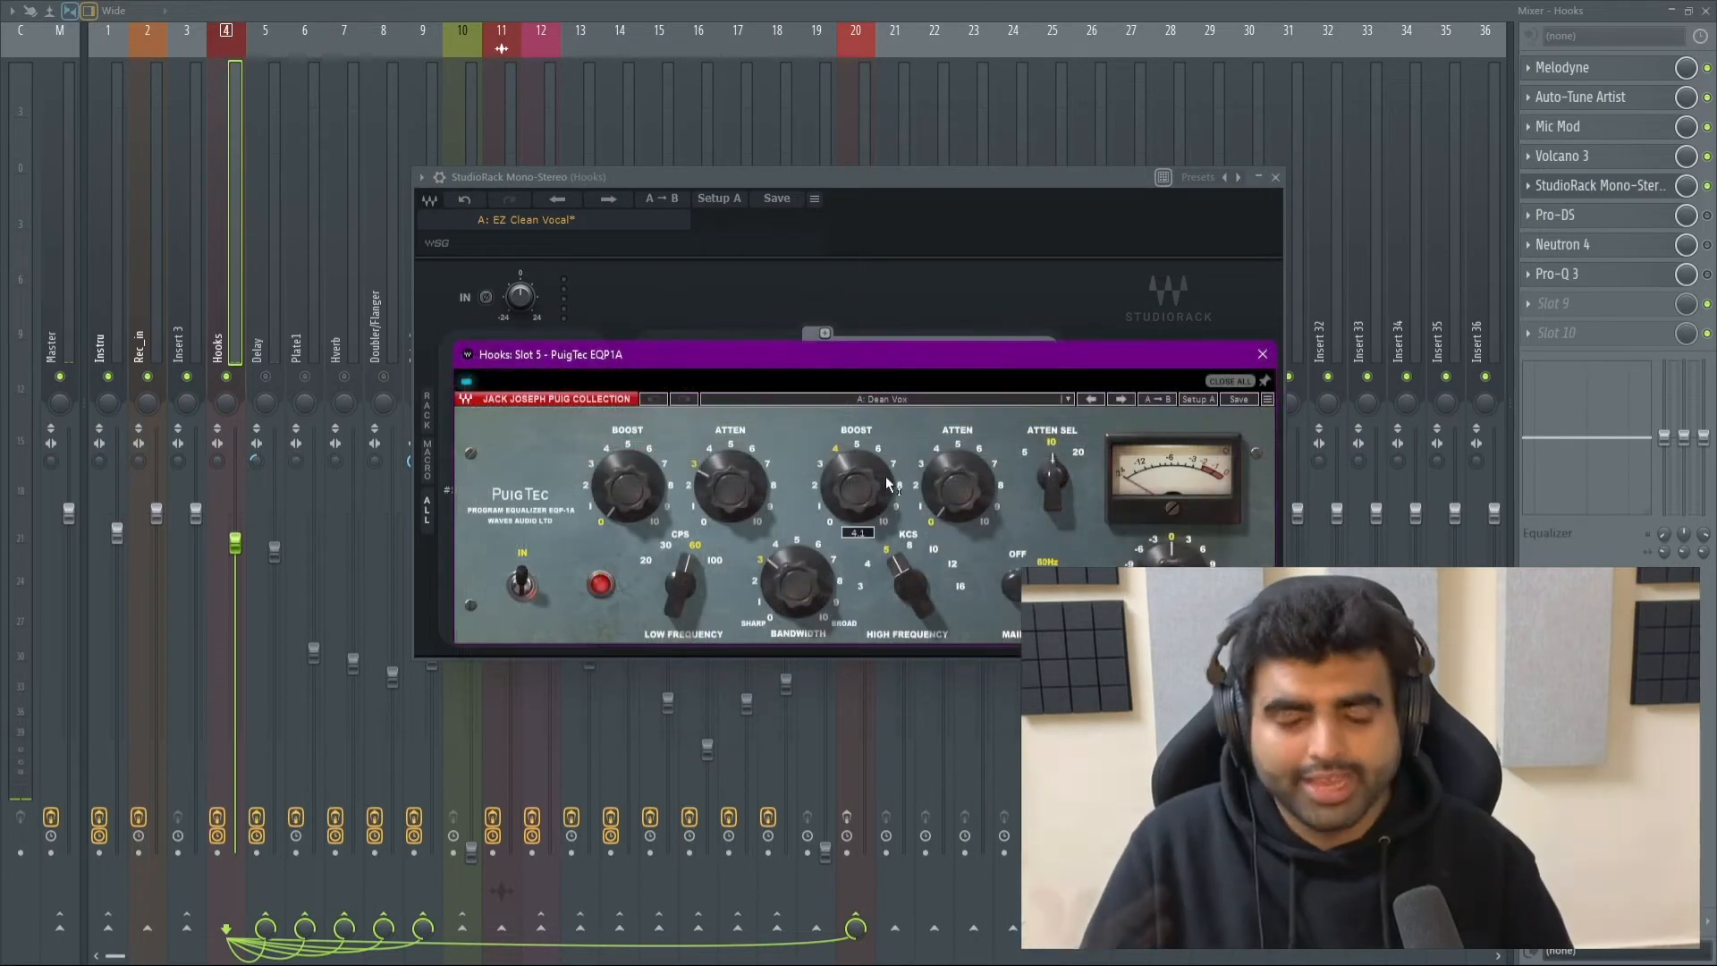
Step: Close the PuigTec EQP1A, and bypass and re-enable StudioRack on the Hooks track during playback to compare the vocal
drag(860, 487, 861, 487)
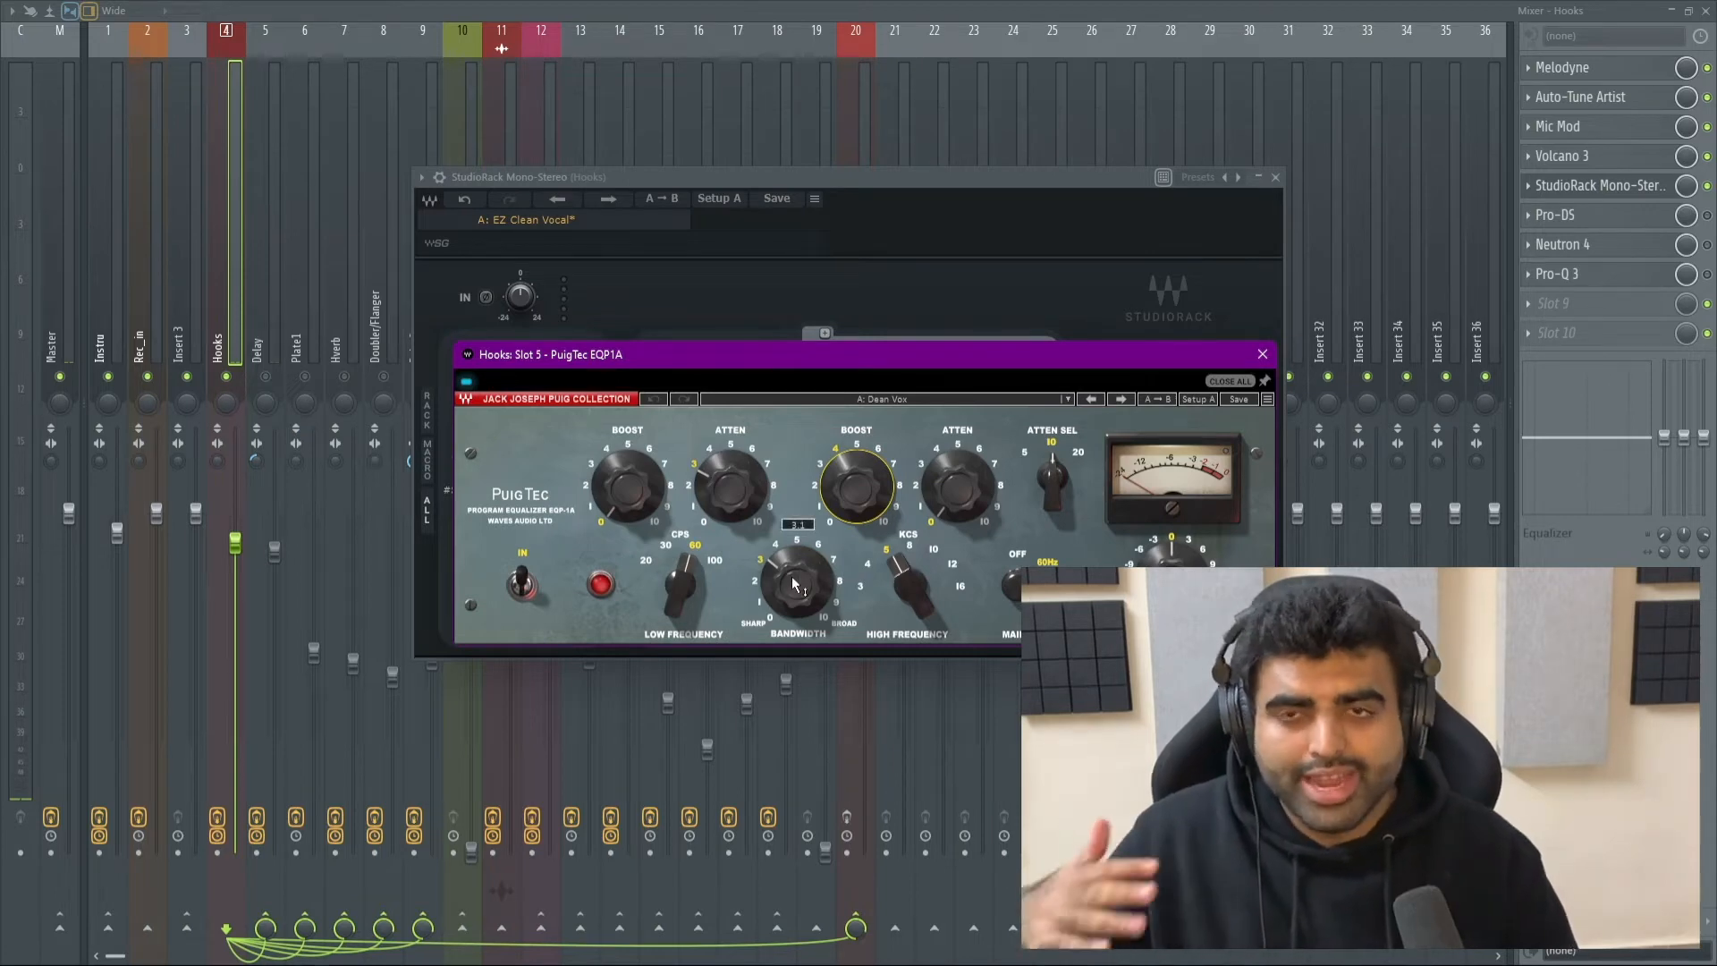
click(1261, 355)
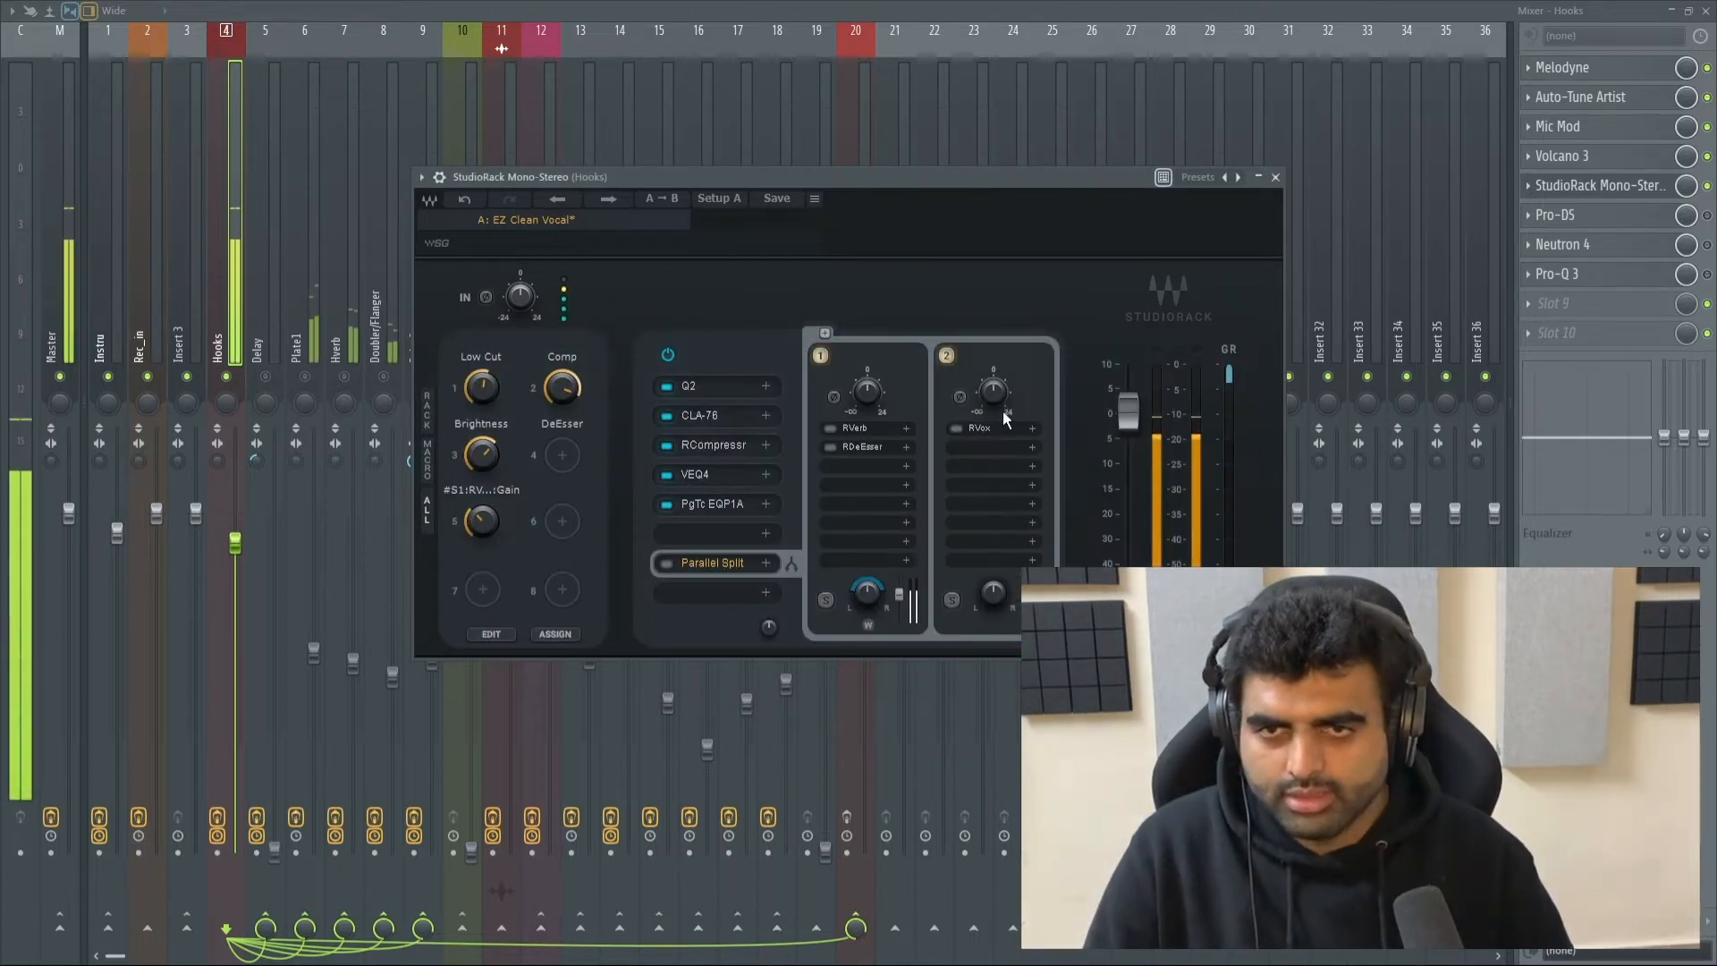
click(1707, 186)
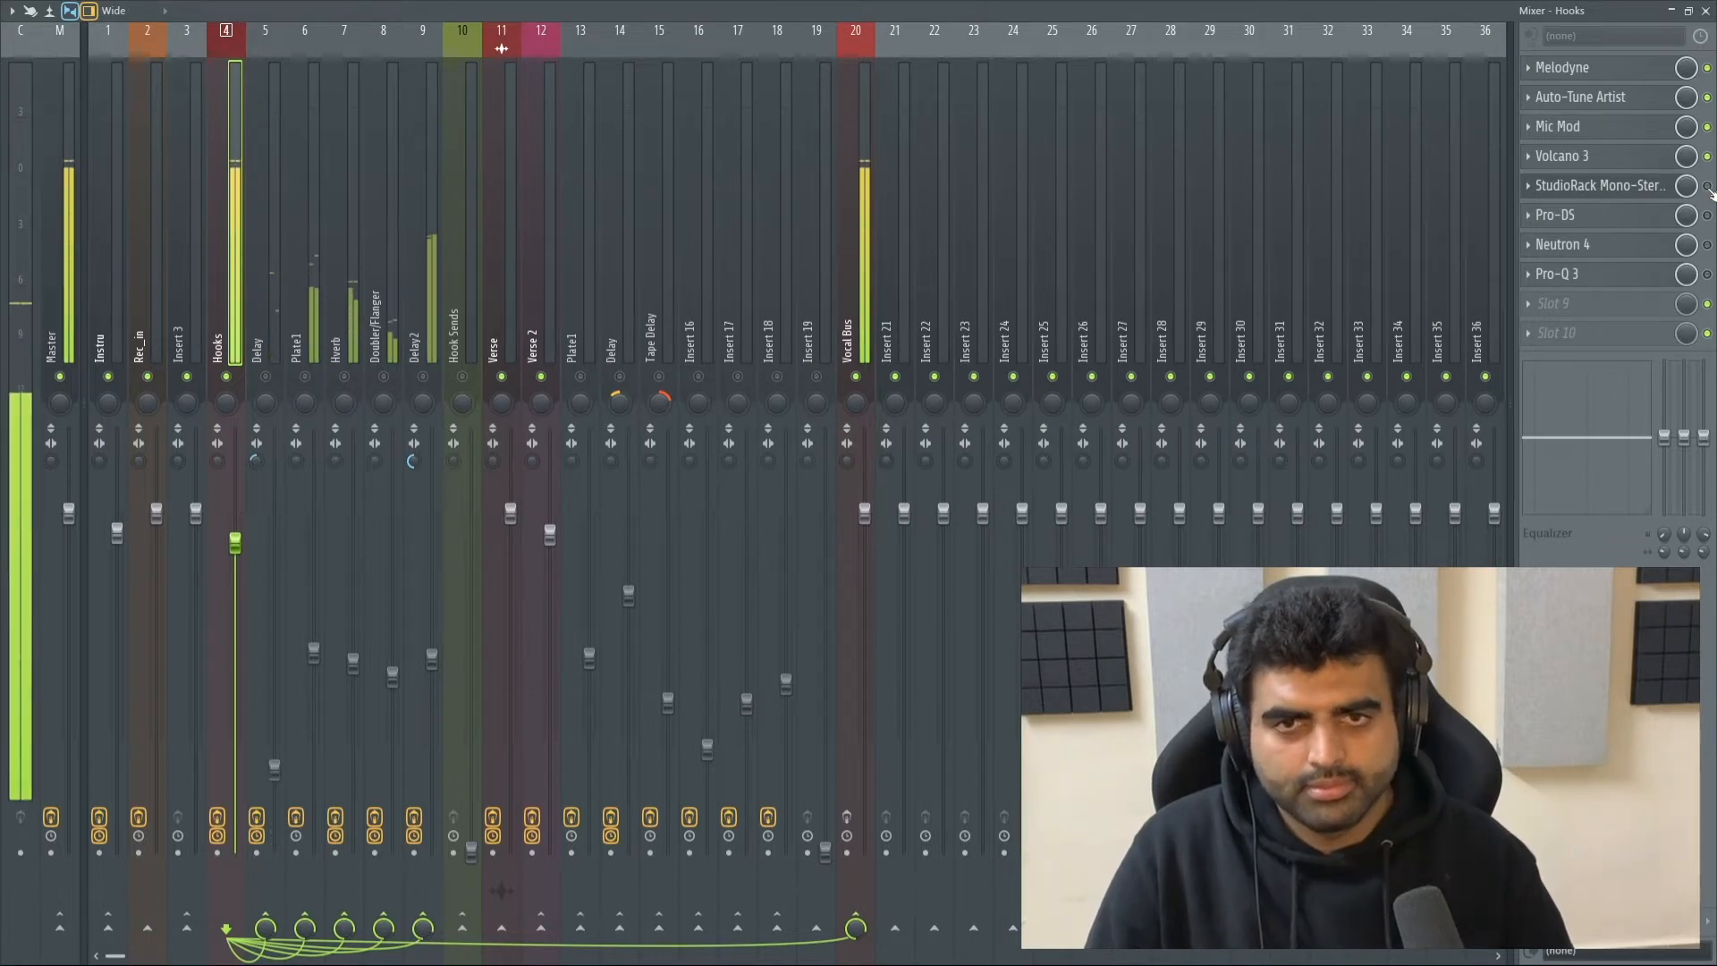
click(1708, 187)
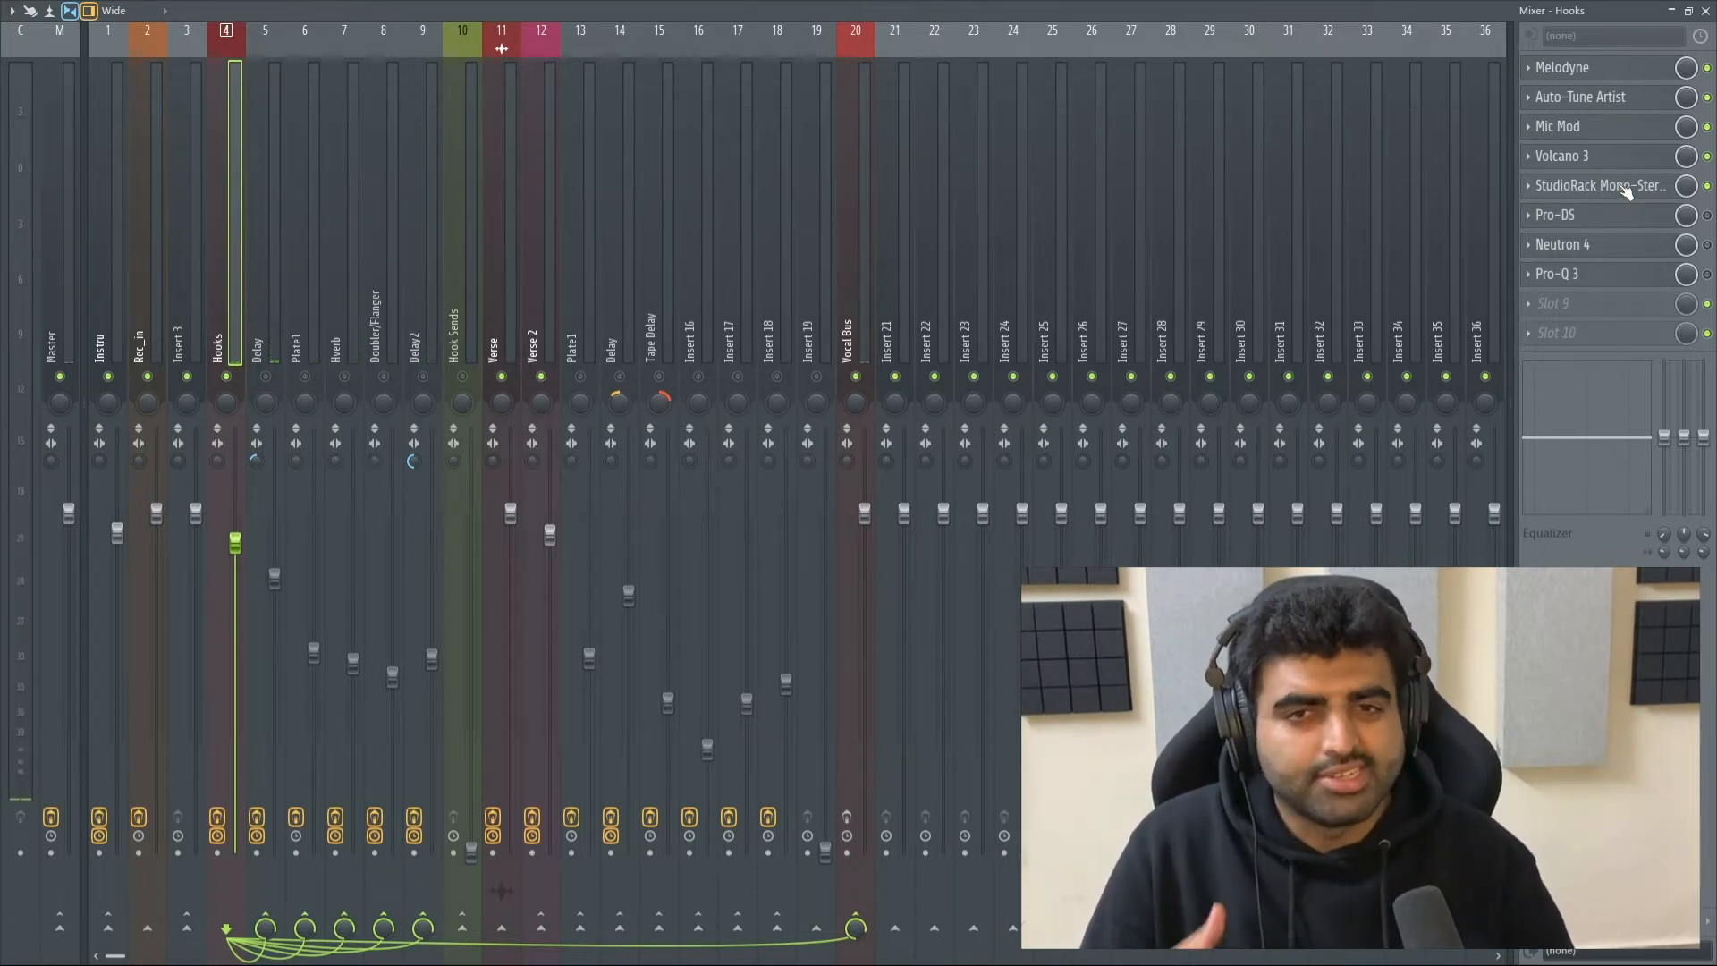
click(1599, 185)
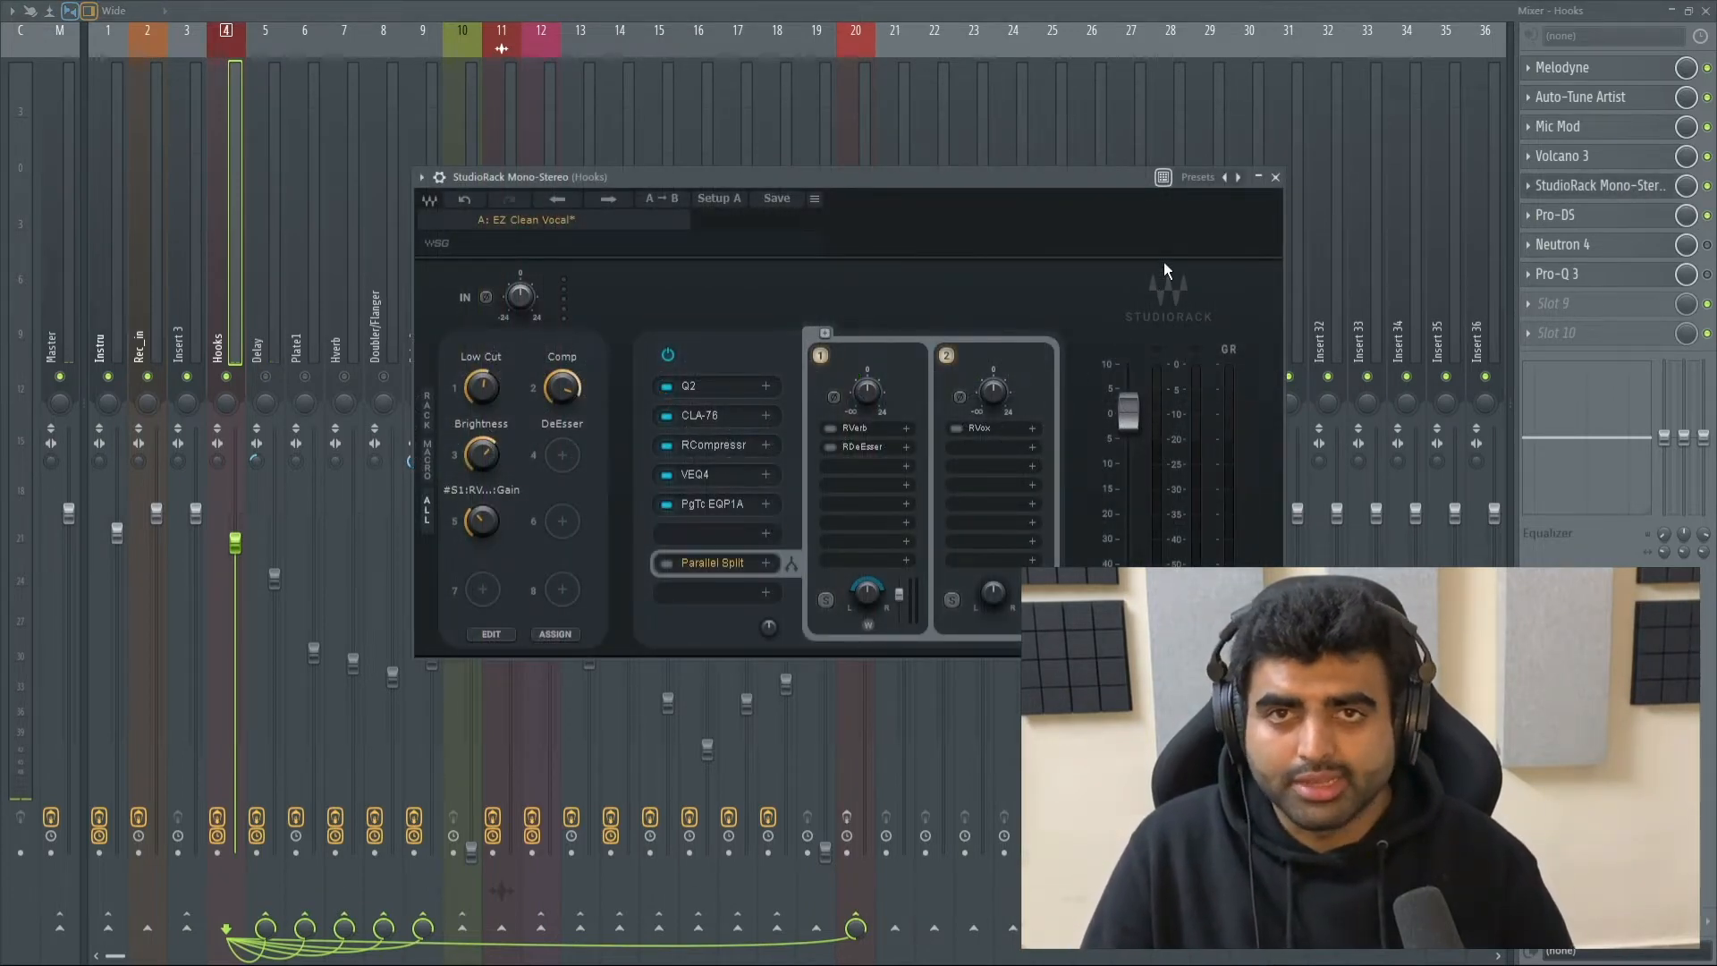
click(1274, 177)
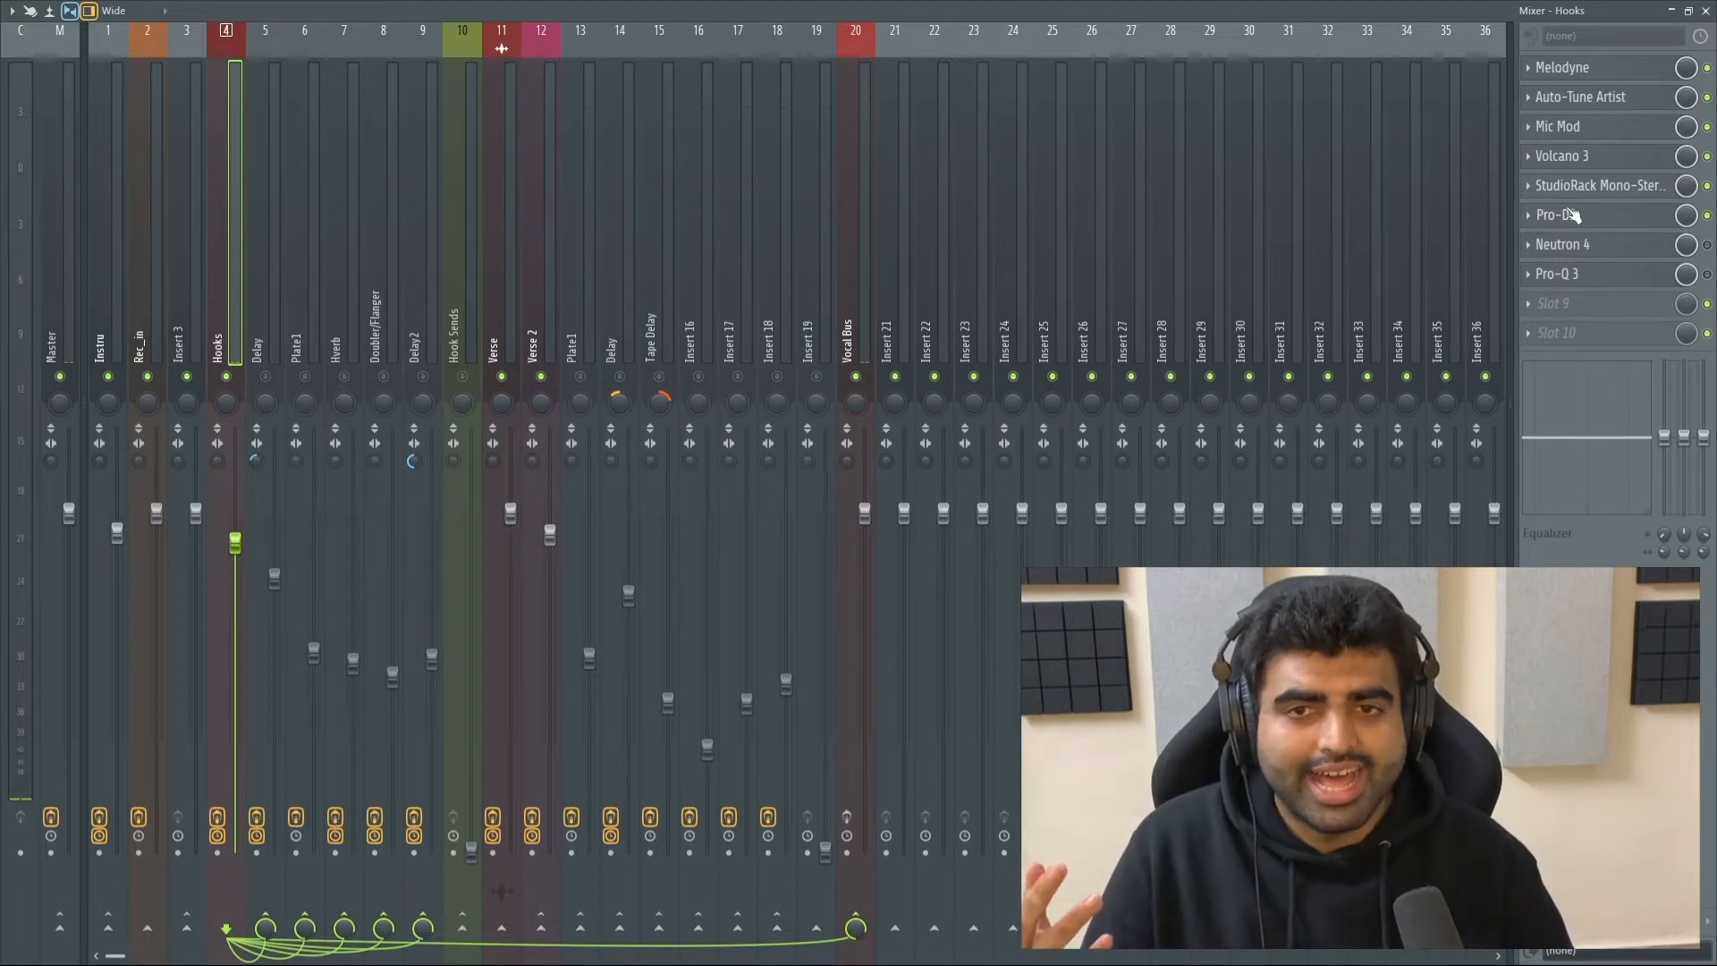
Step: Play the hook vocal through Pro-DS, setting its lower detection frequency to 7.01 kHz and its threshold to -23.55 dB
click(1597, 222)
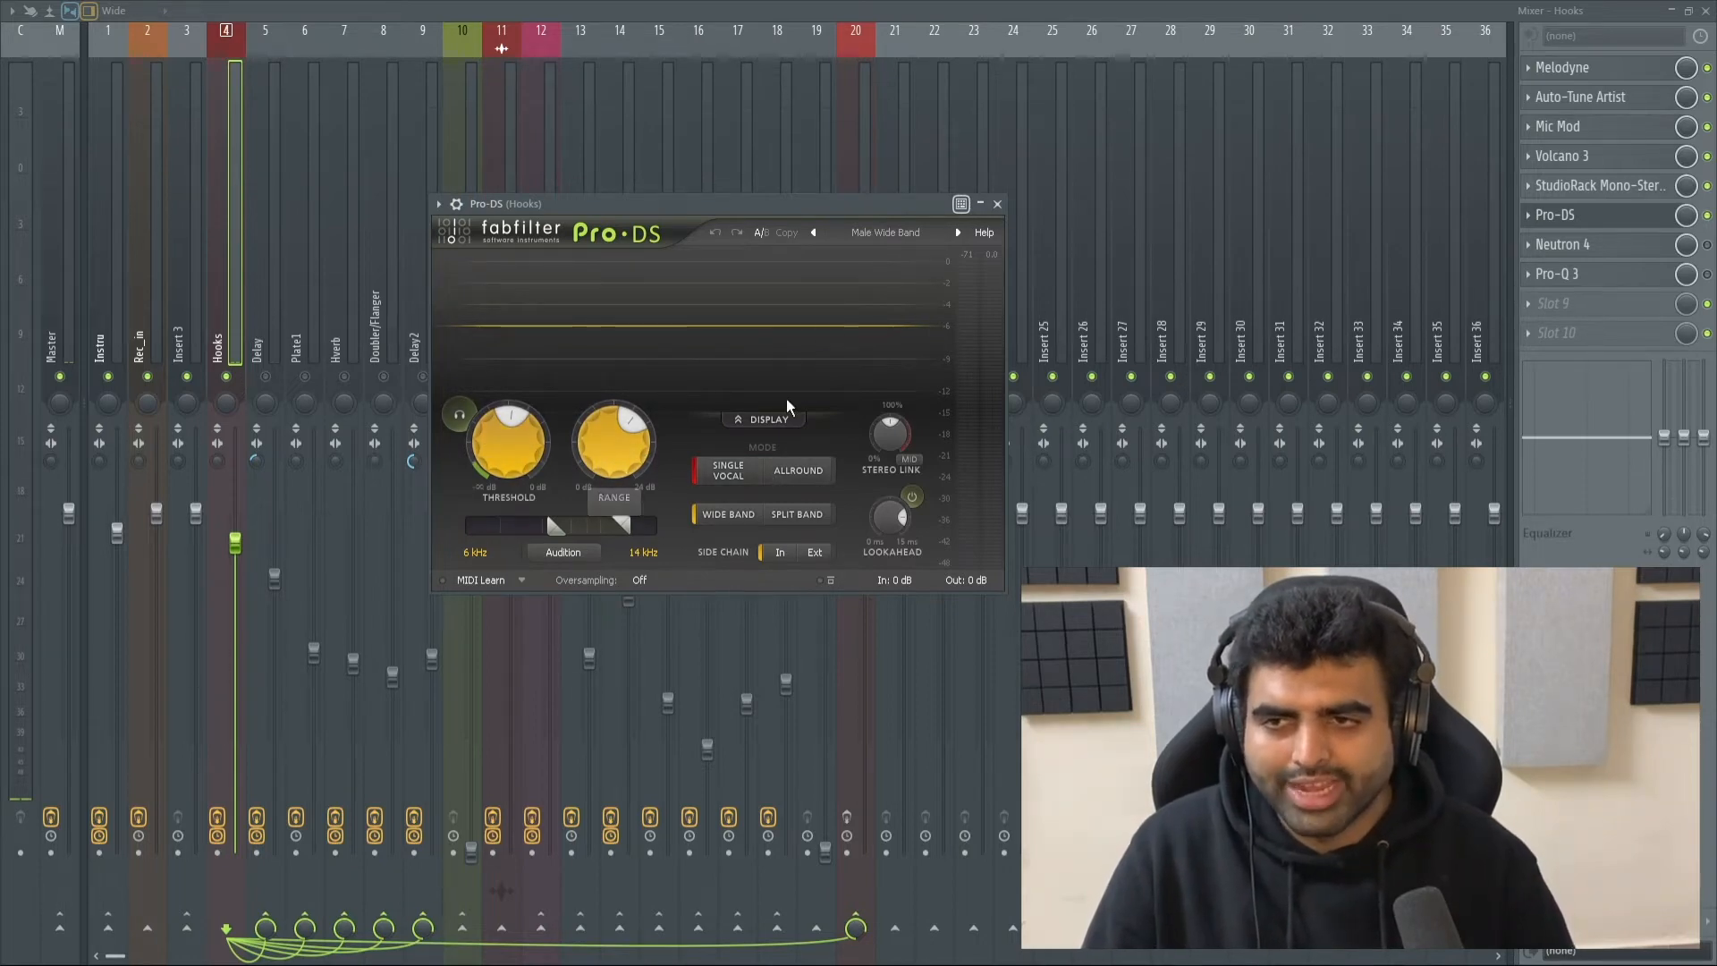
key(space)
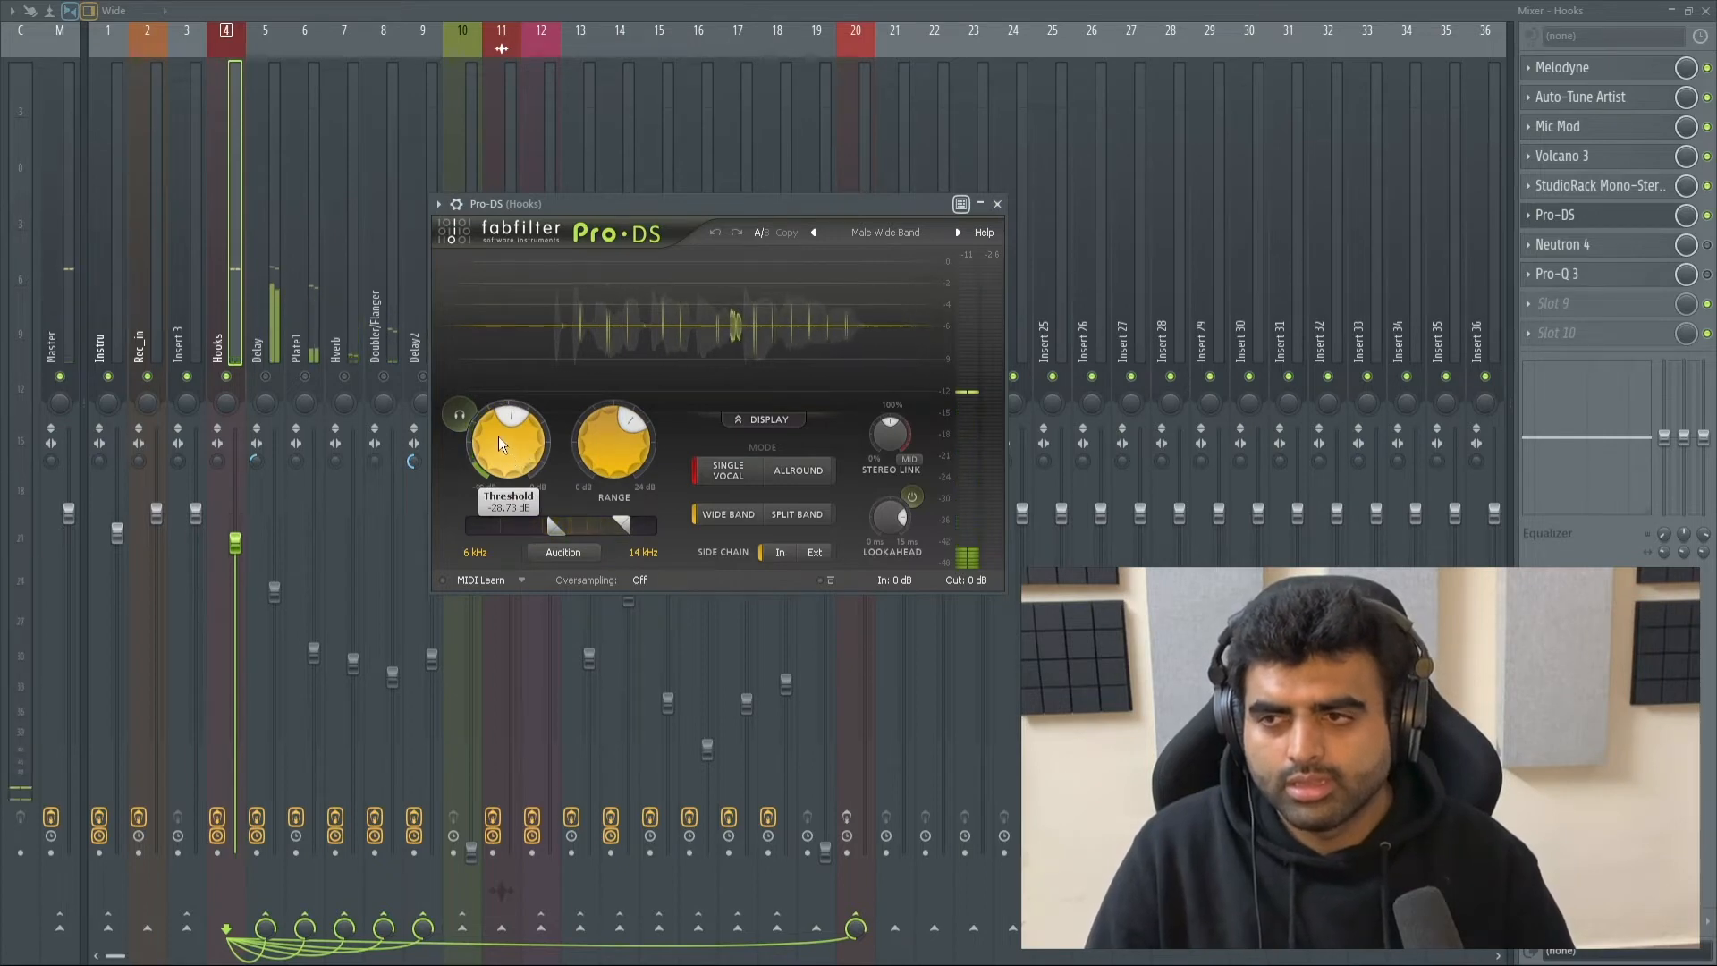
drag(552, 529, 566, 530)
mouse_move(511, 440)
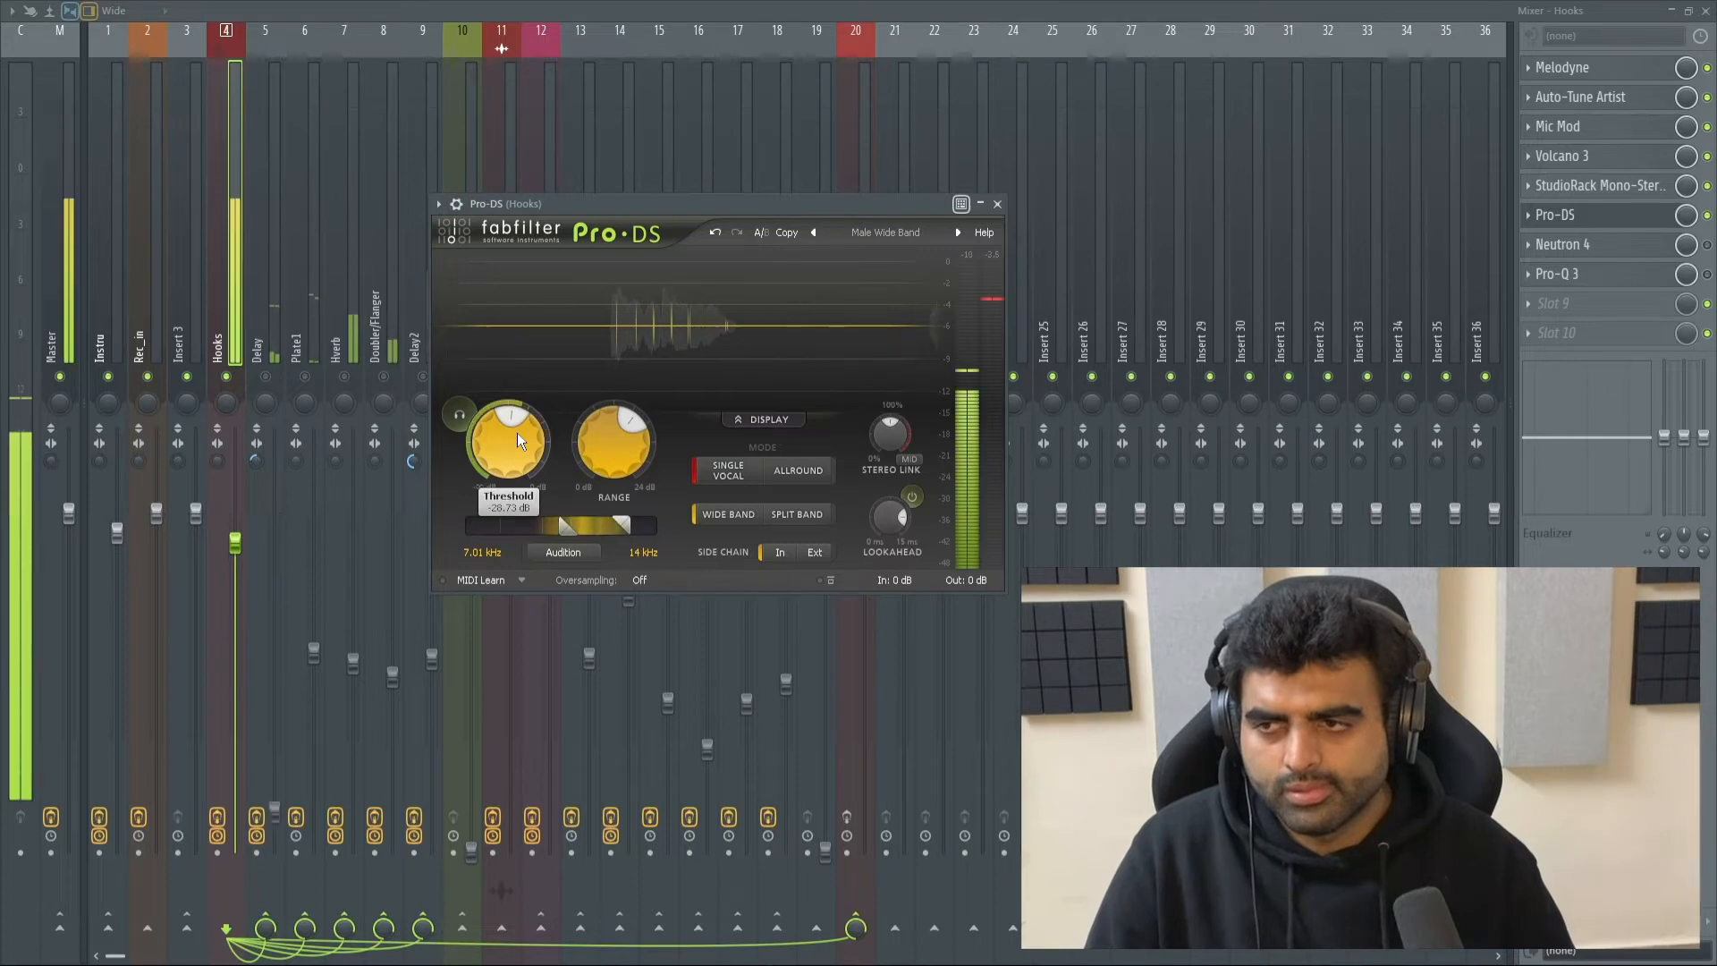
drag(517, 433, 525, 408)
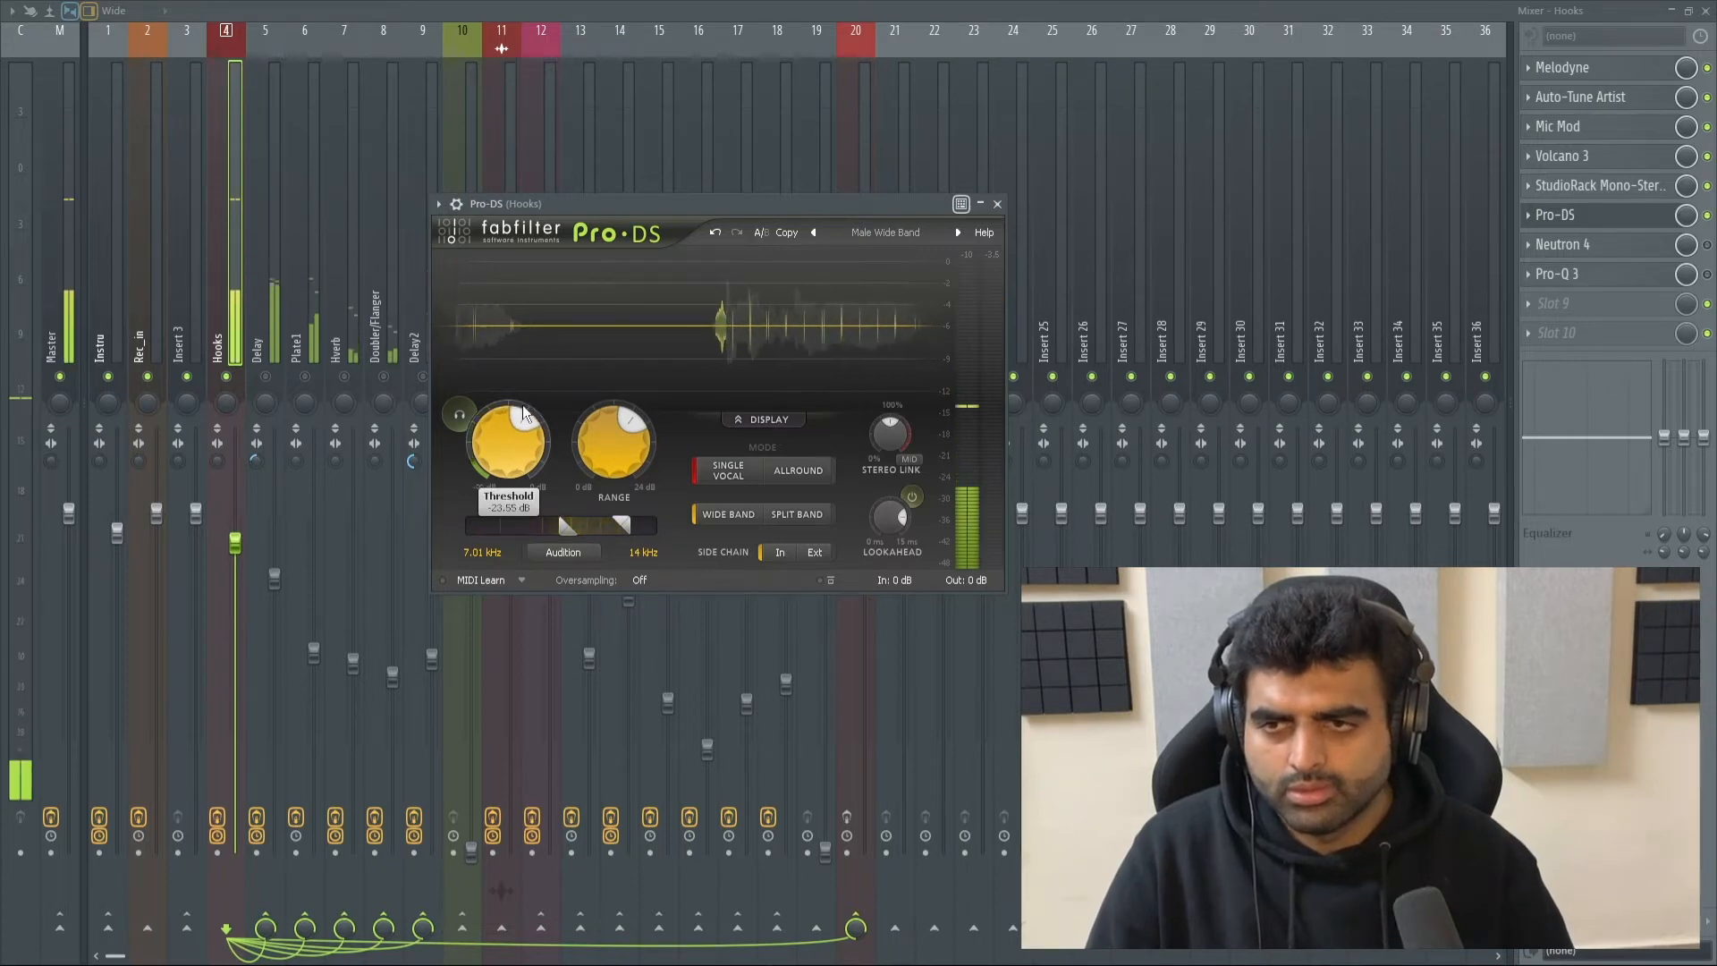
mouse_move(614, 424)
drag(615, 427, 617, 422)
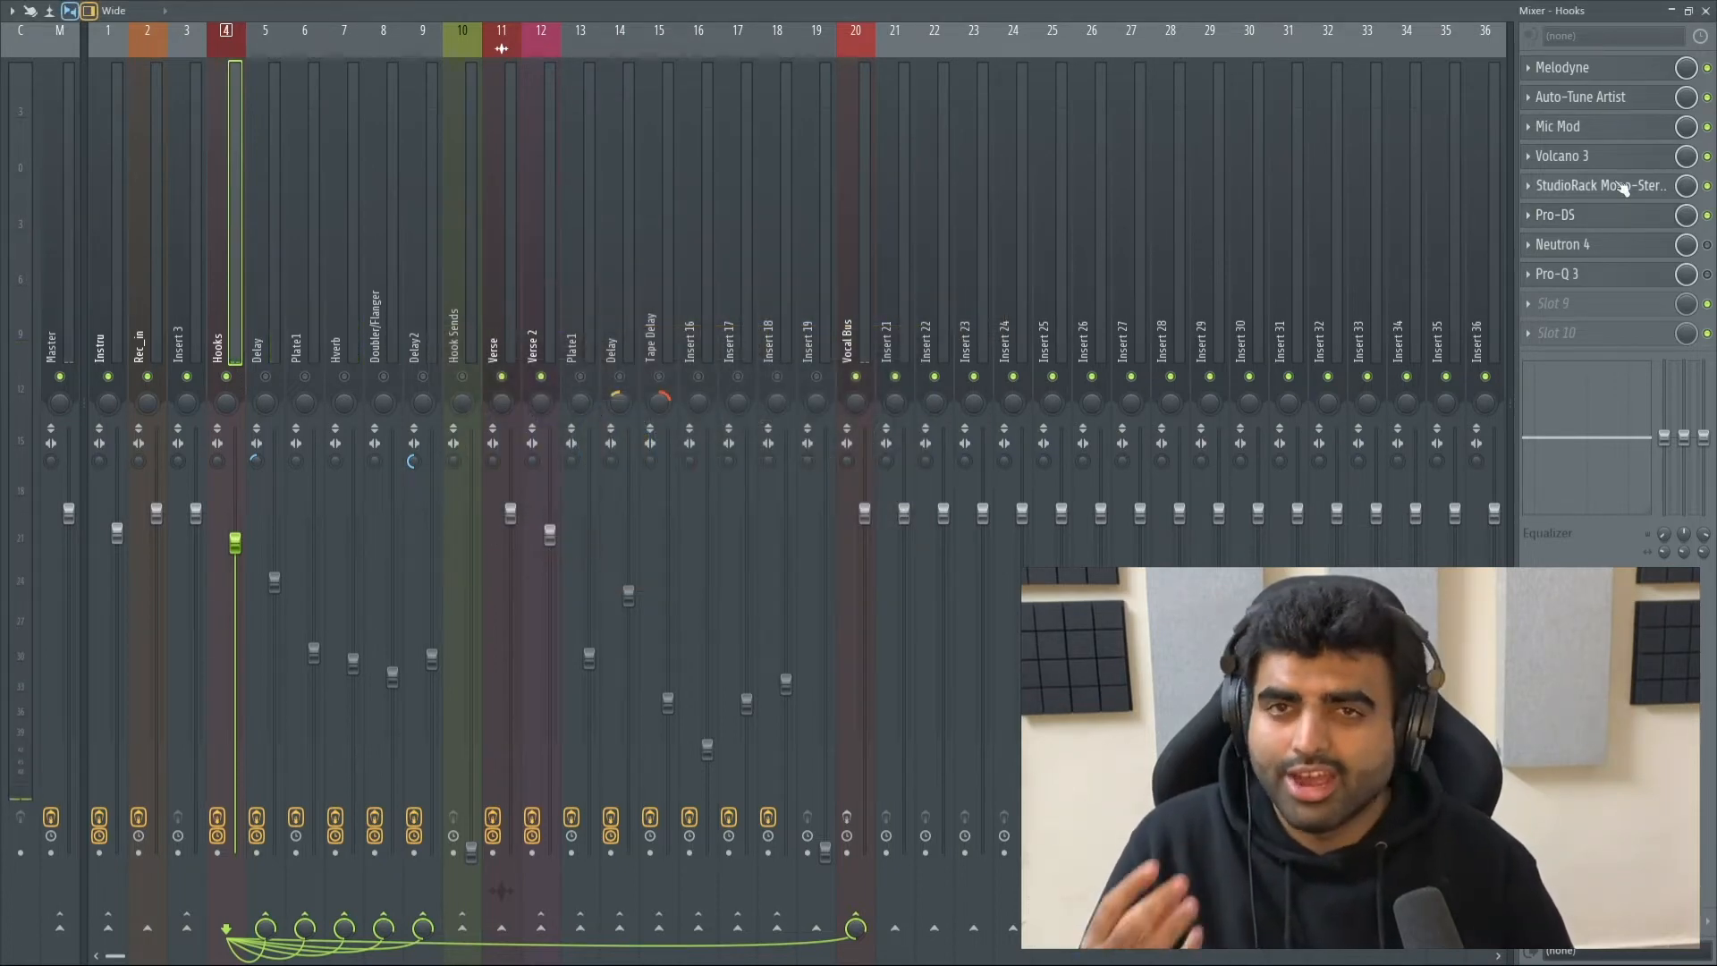
Step: Inspect the RVox and RVerb settings in the Parallel Split of the Hooks track's StudioRack
click(1620, 186)
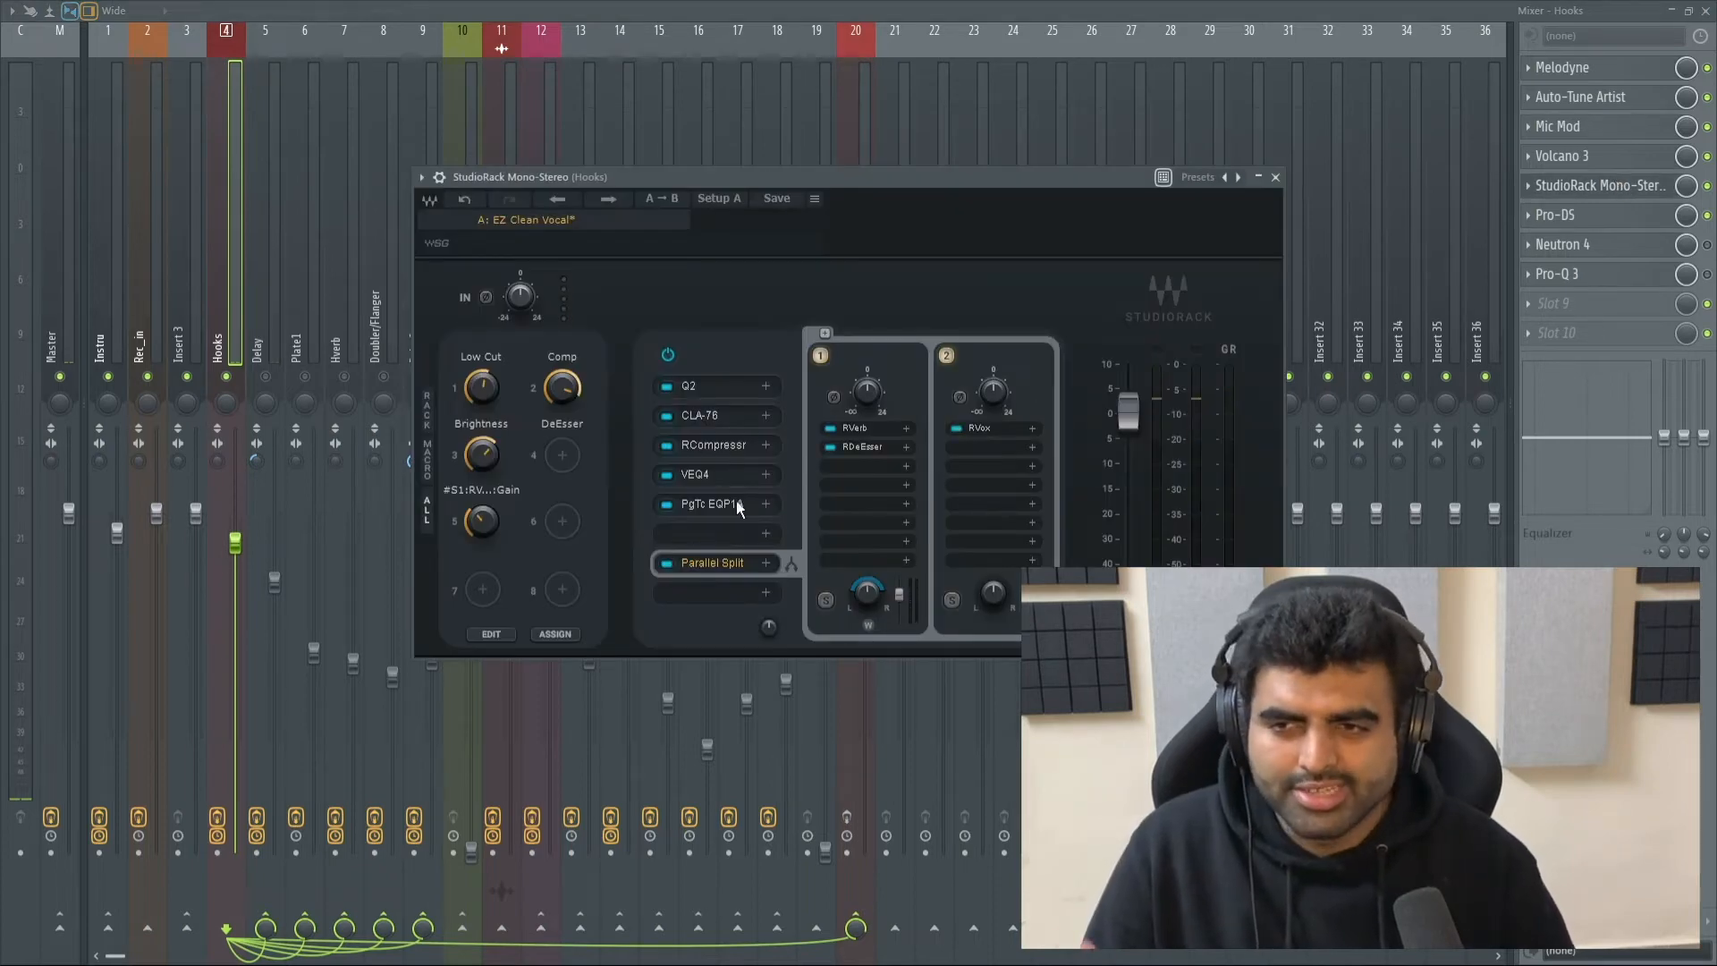
click(980, 428)
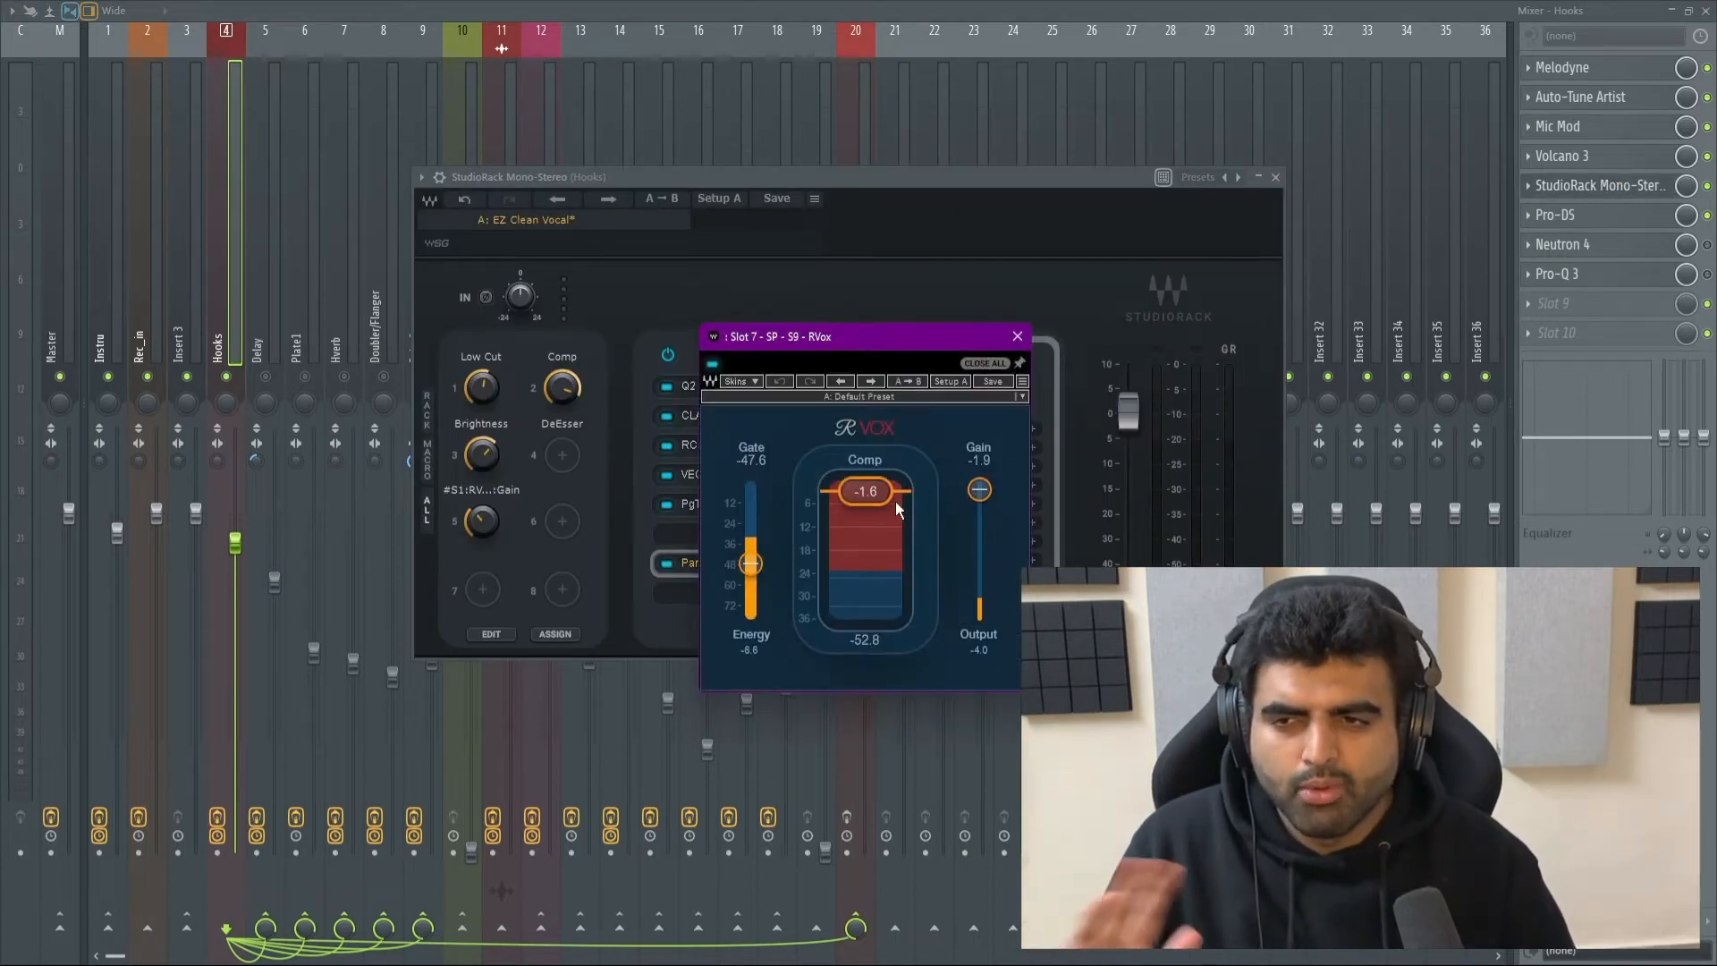
click(1018, 337)
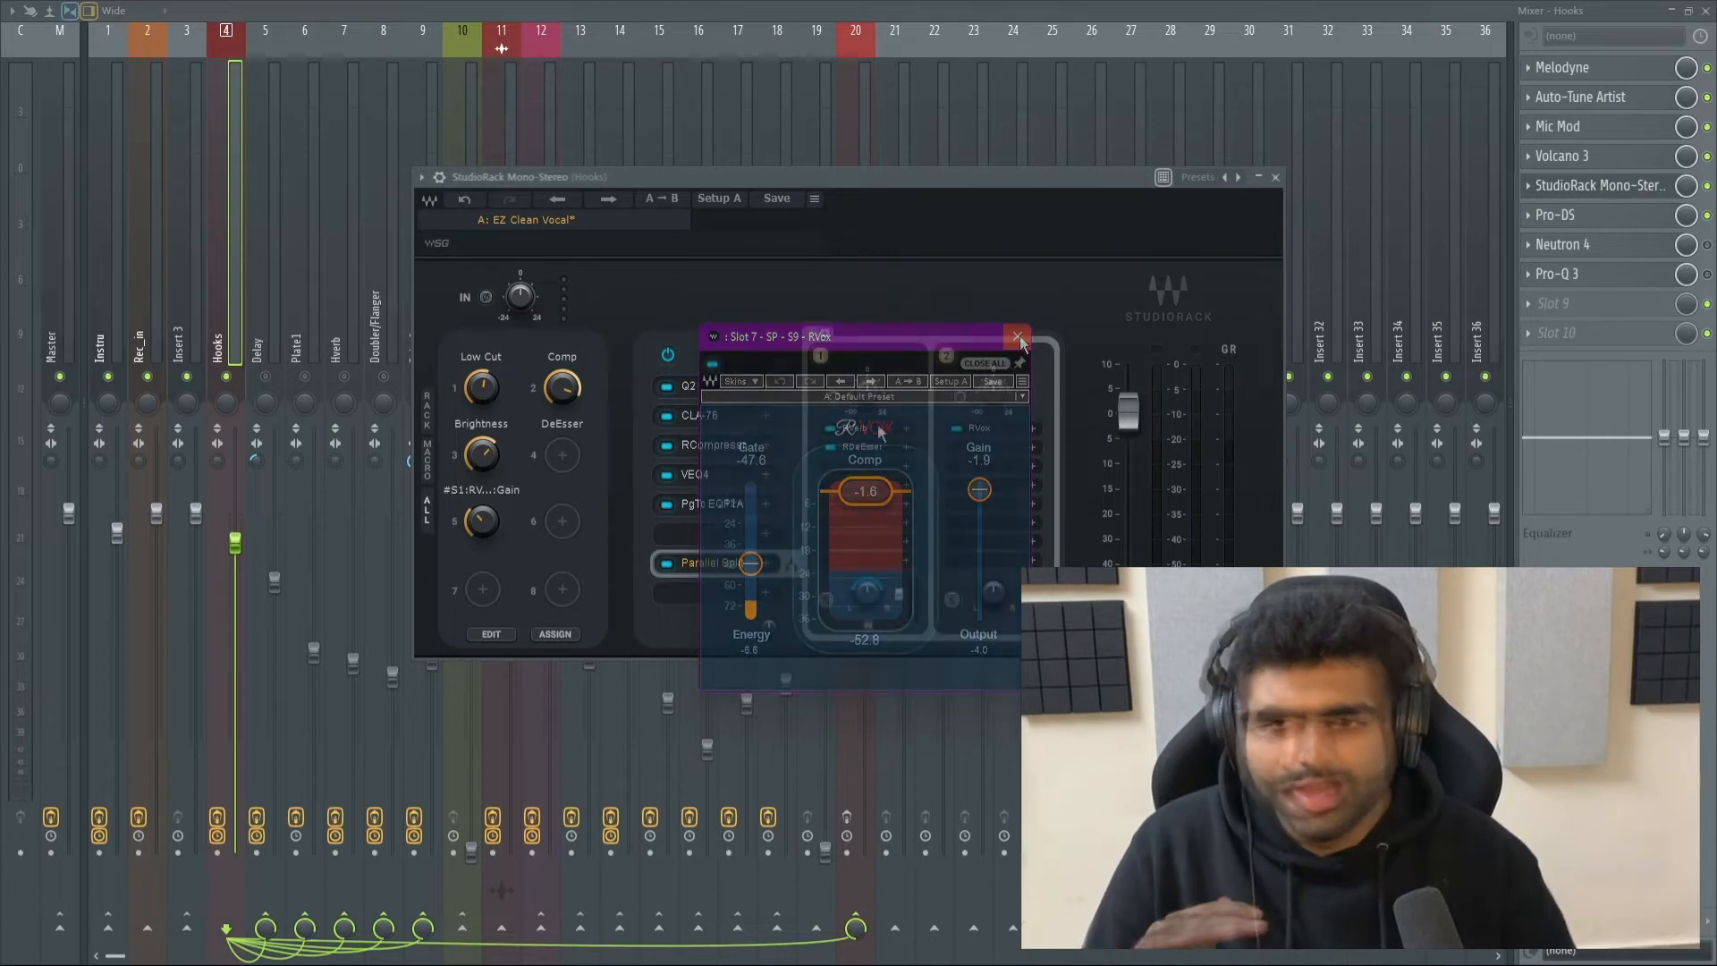
click(874, 424)
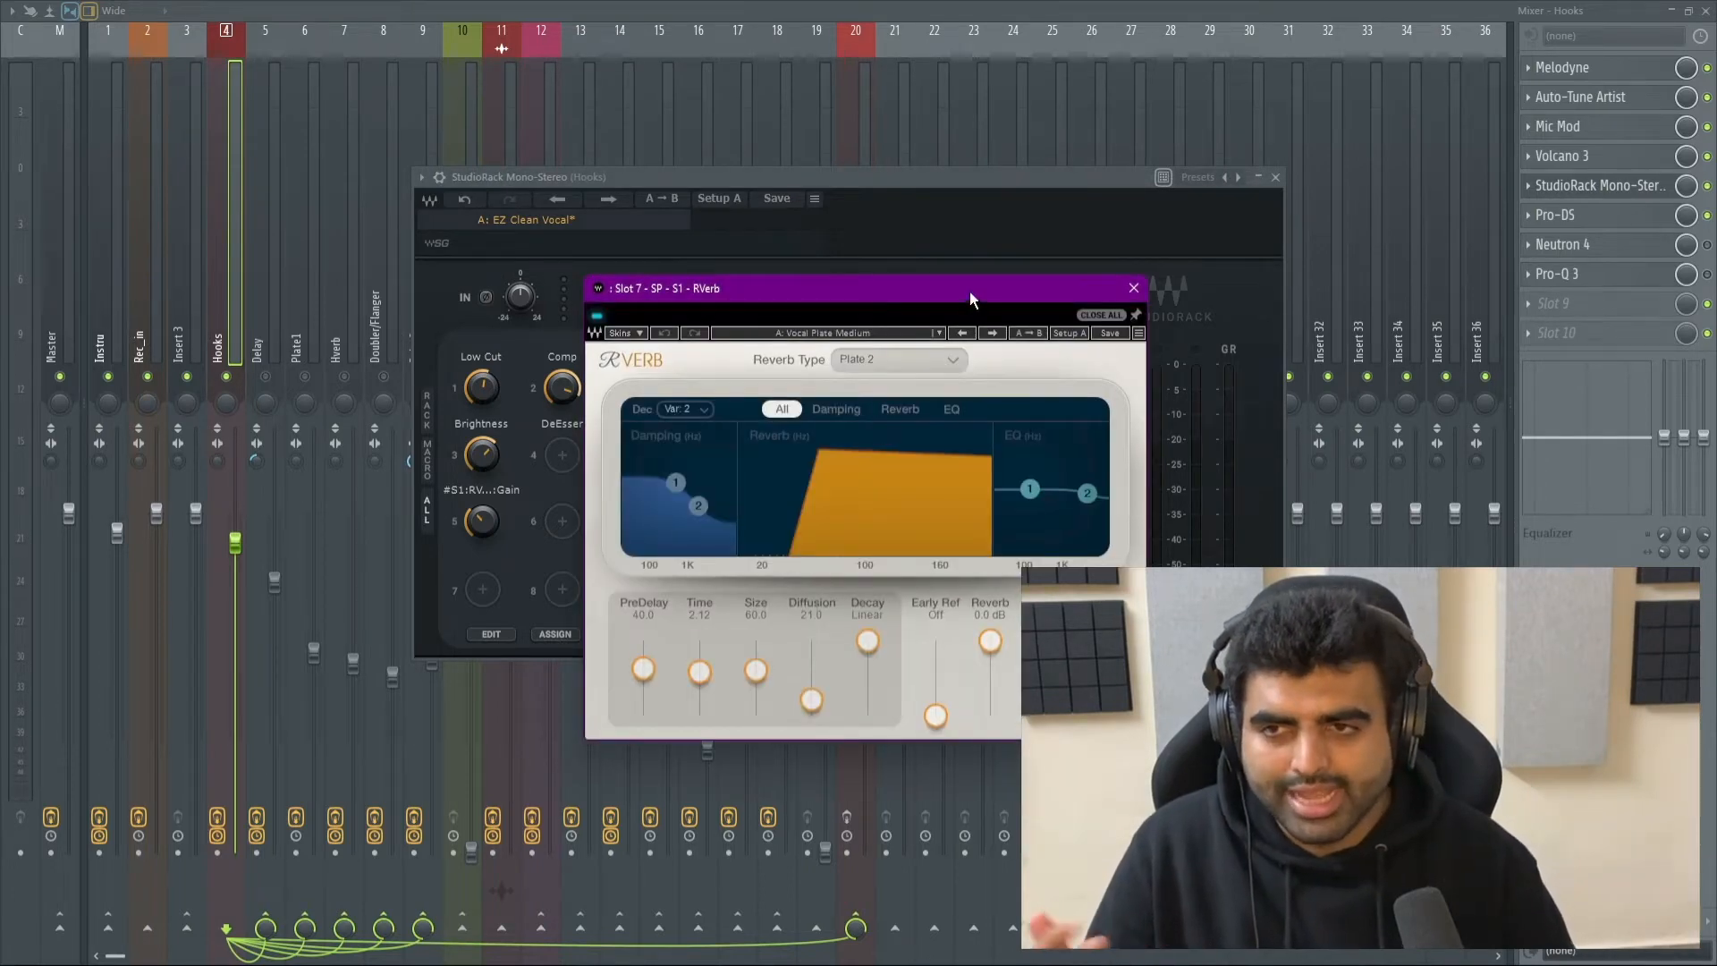
drag(969, 292, 1071, 197)
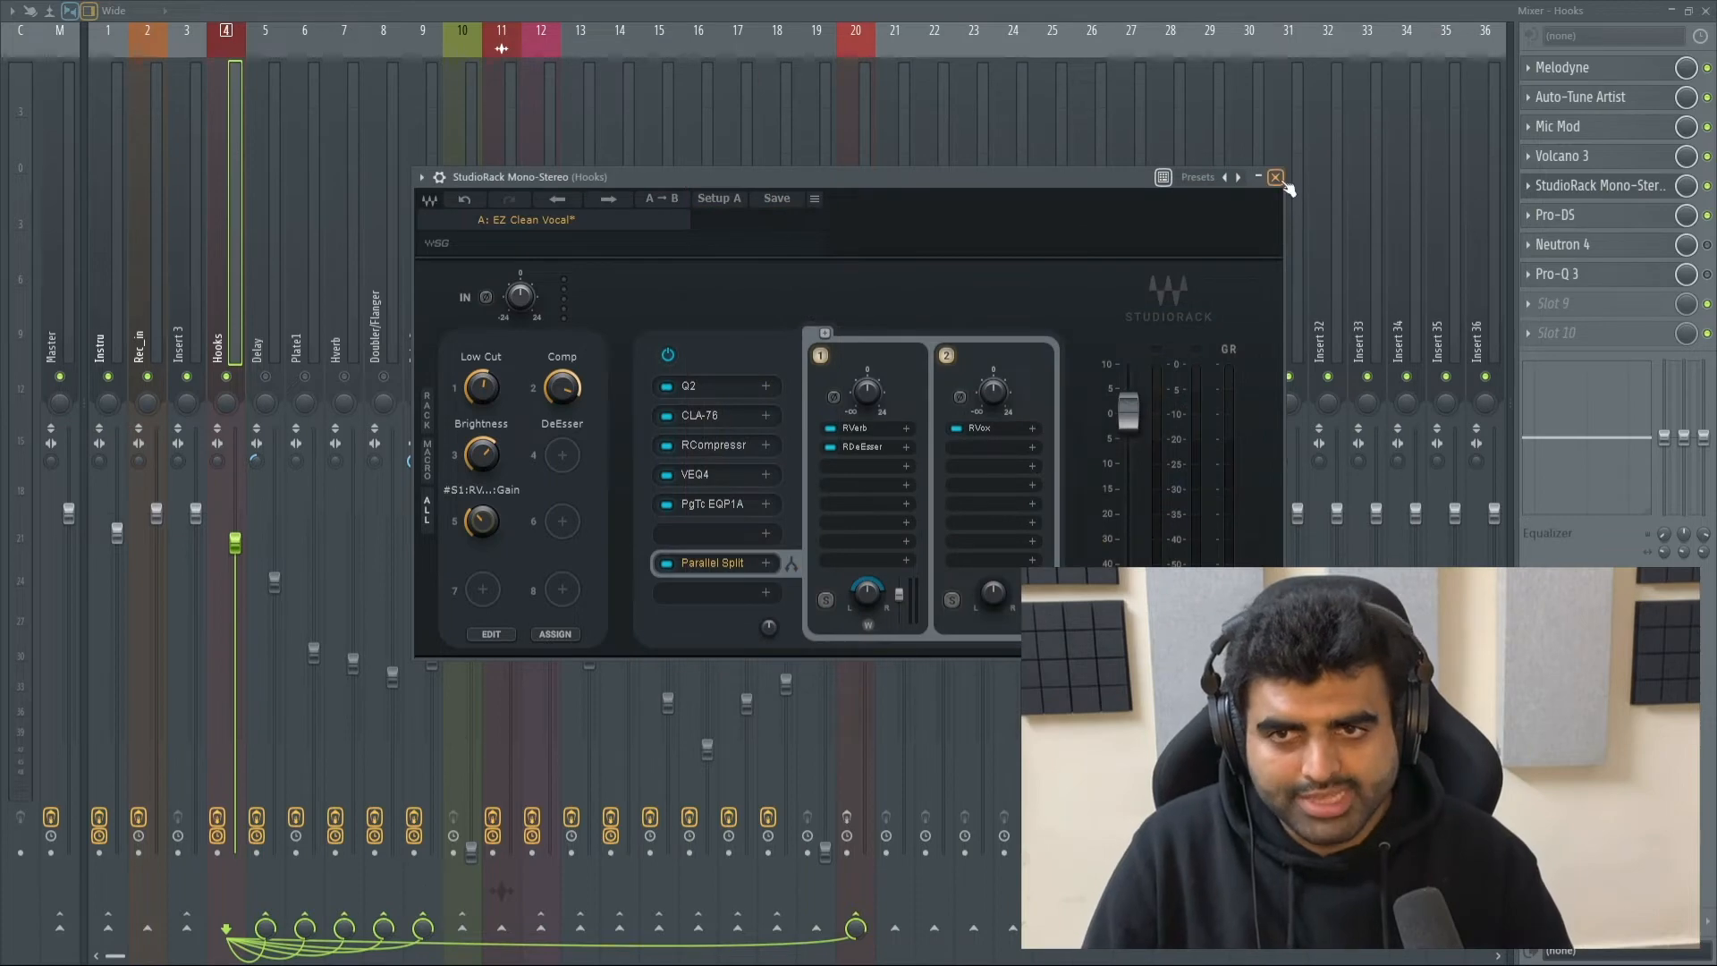
click(1276, 177)
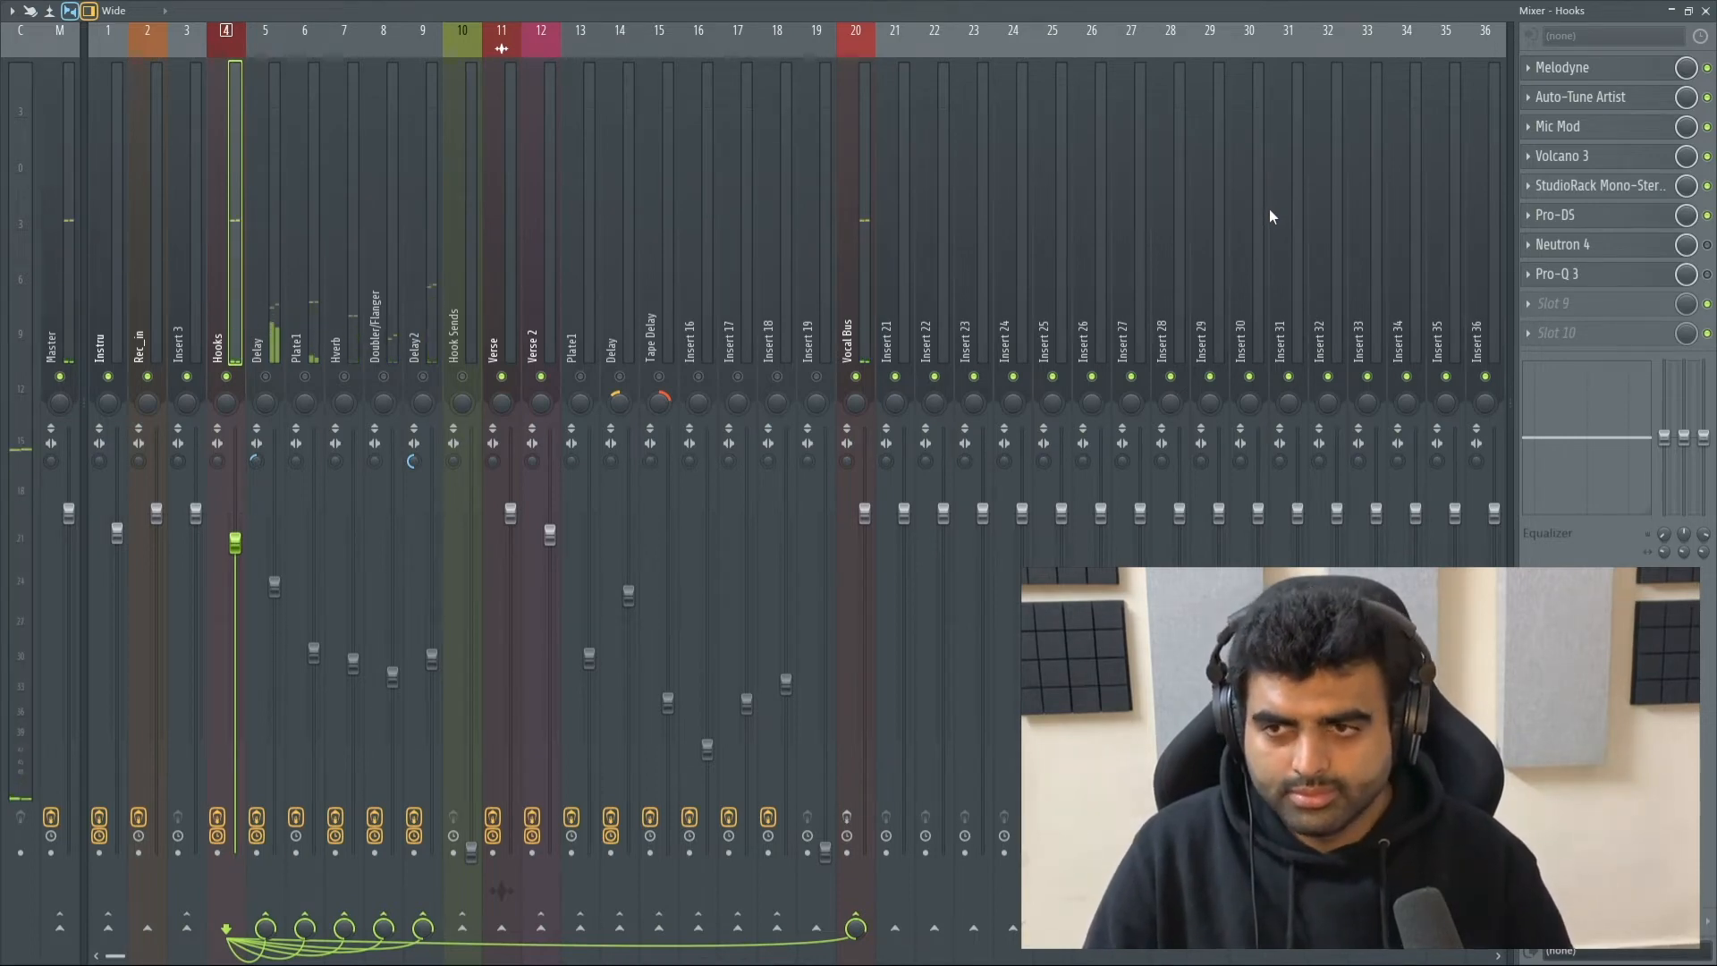
Step: Open Neutron 4 on the Hooks track and examine its Equalizer module, including the two dynamic cut bands
click(1606, 240)
drag(943, 91, 943, 98)
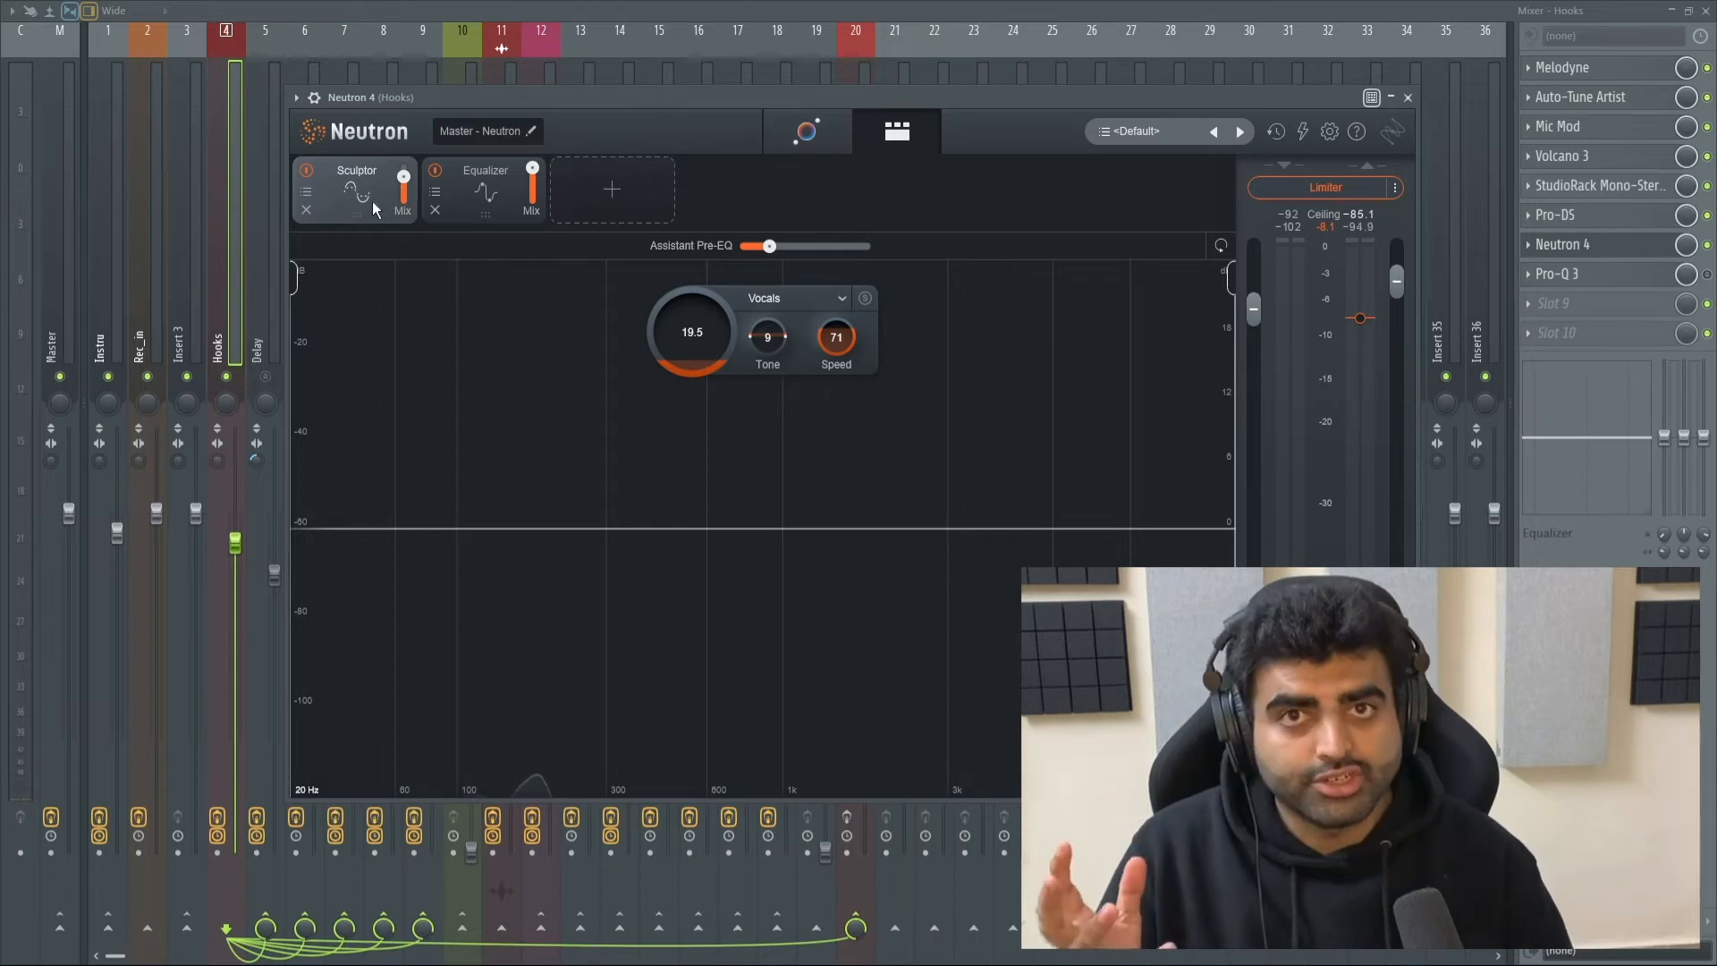
click(490, 192)
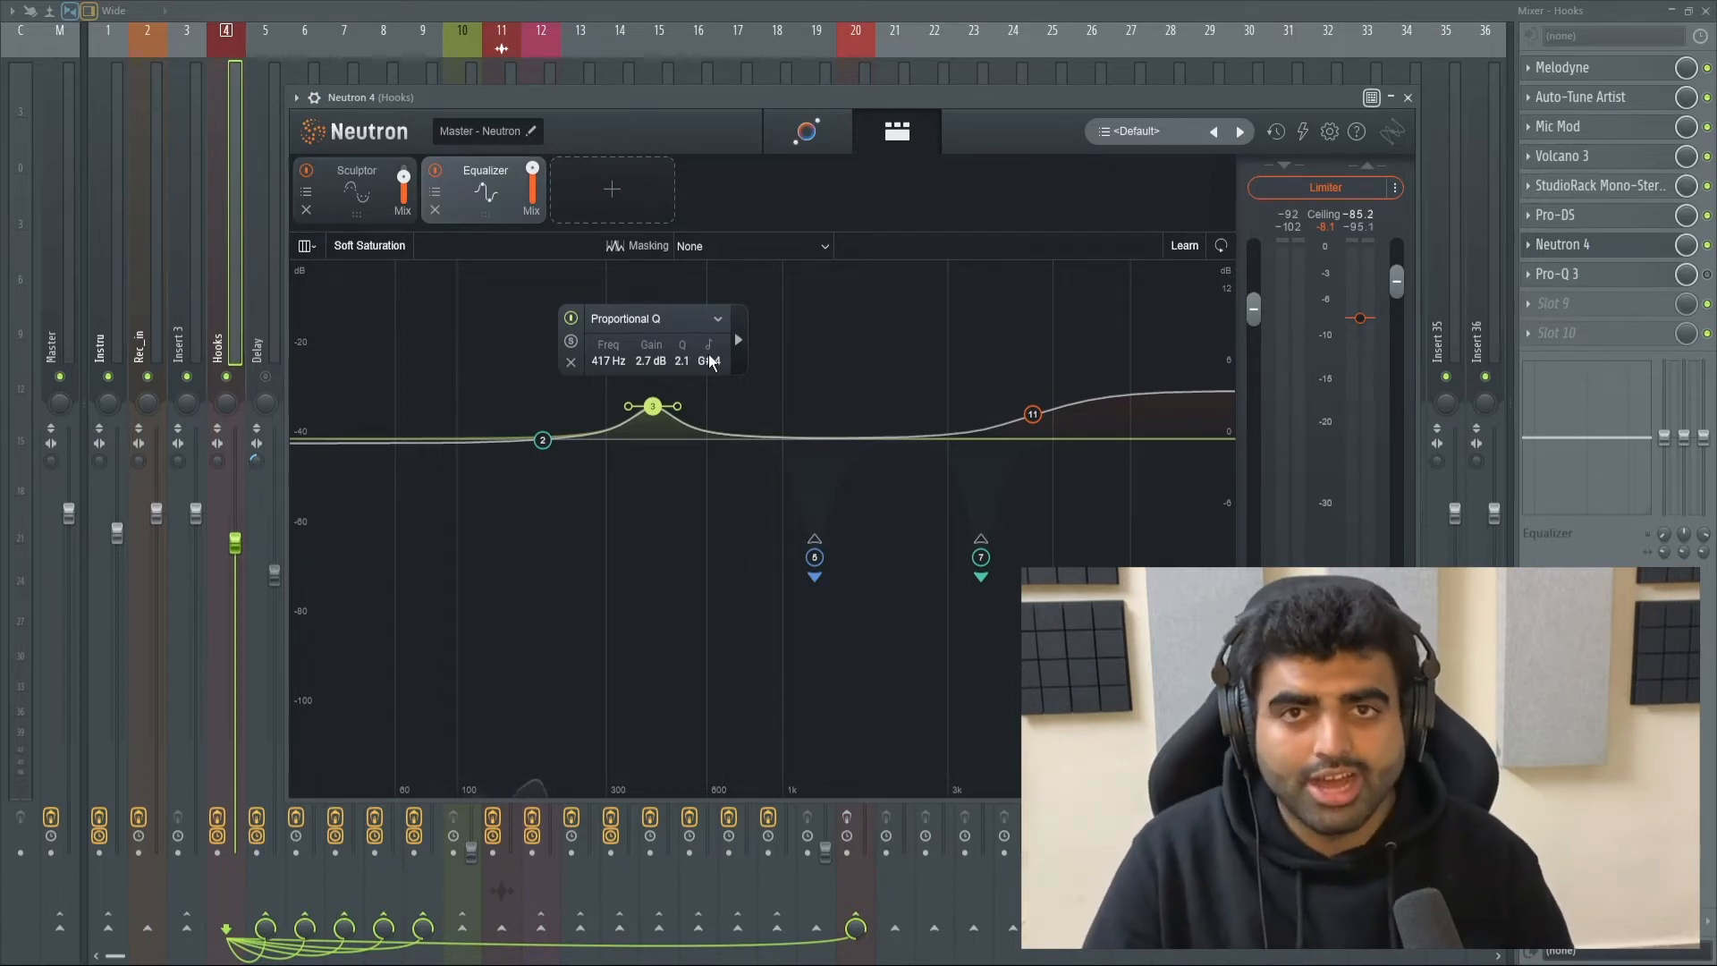
click(814, 556)
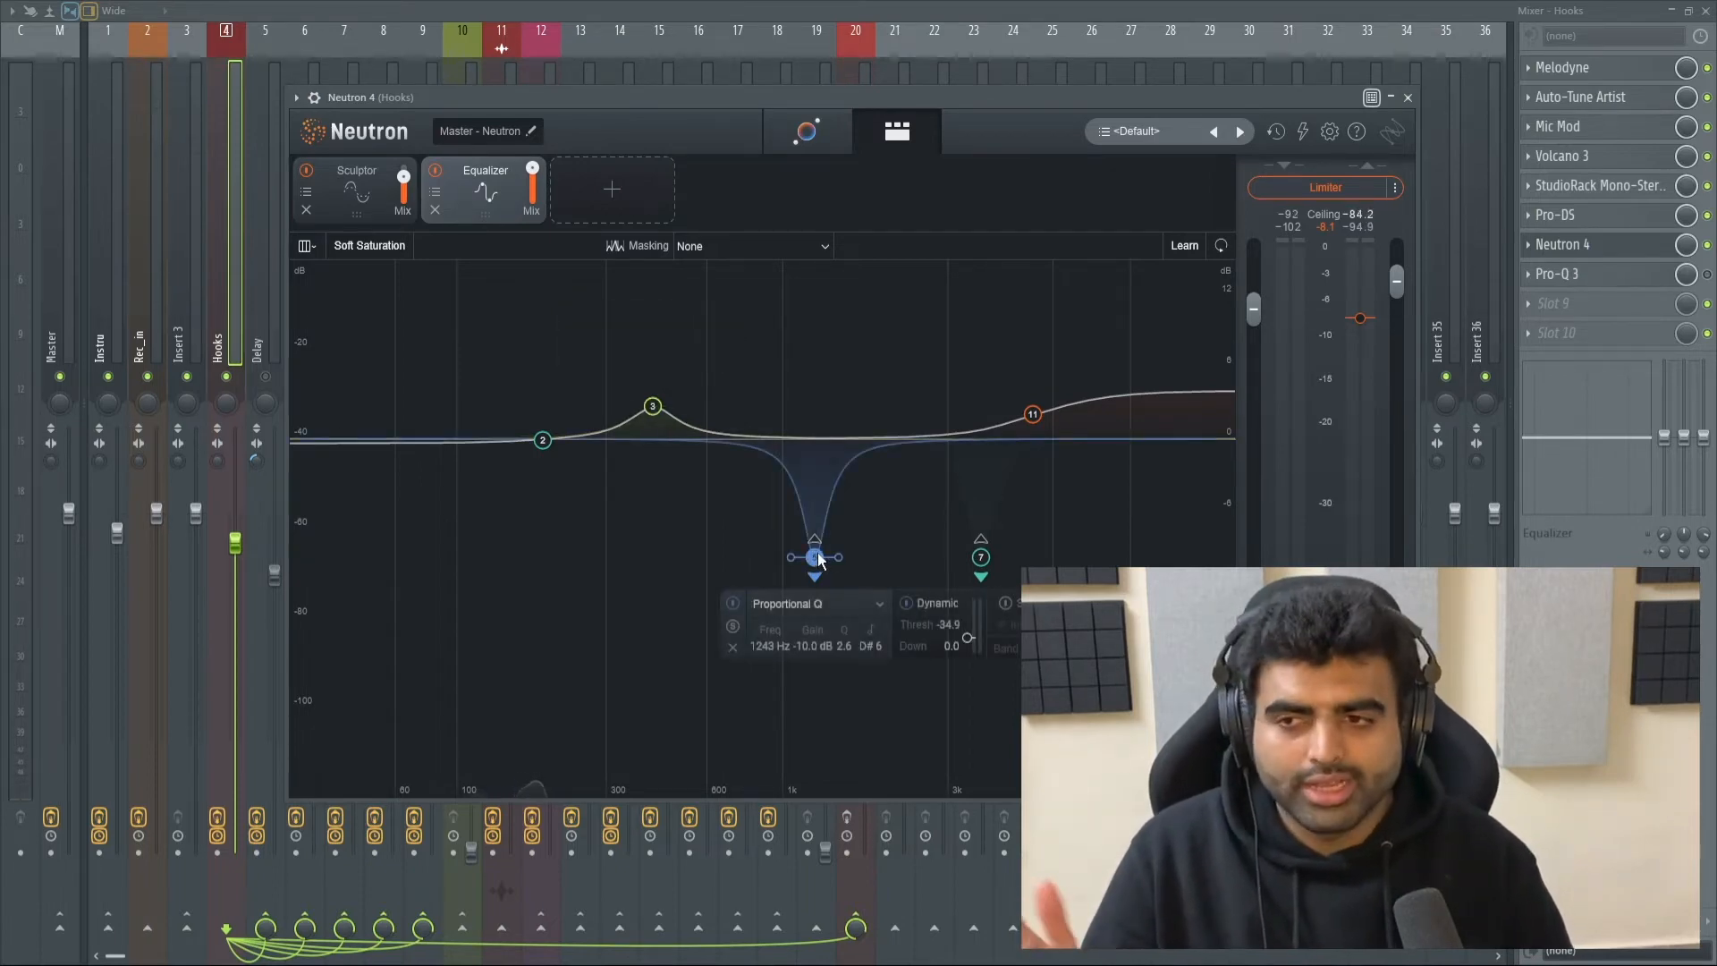
click(981, 559)
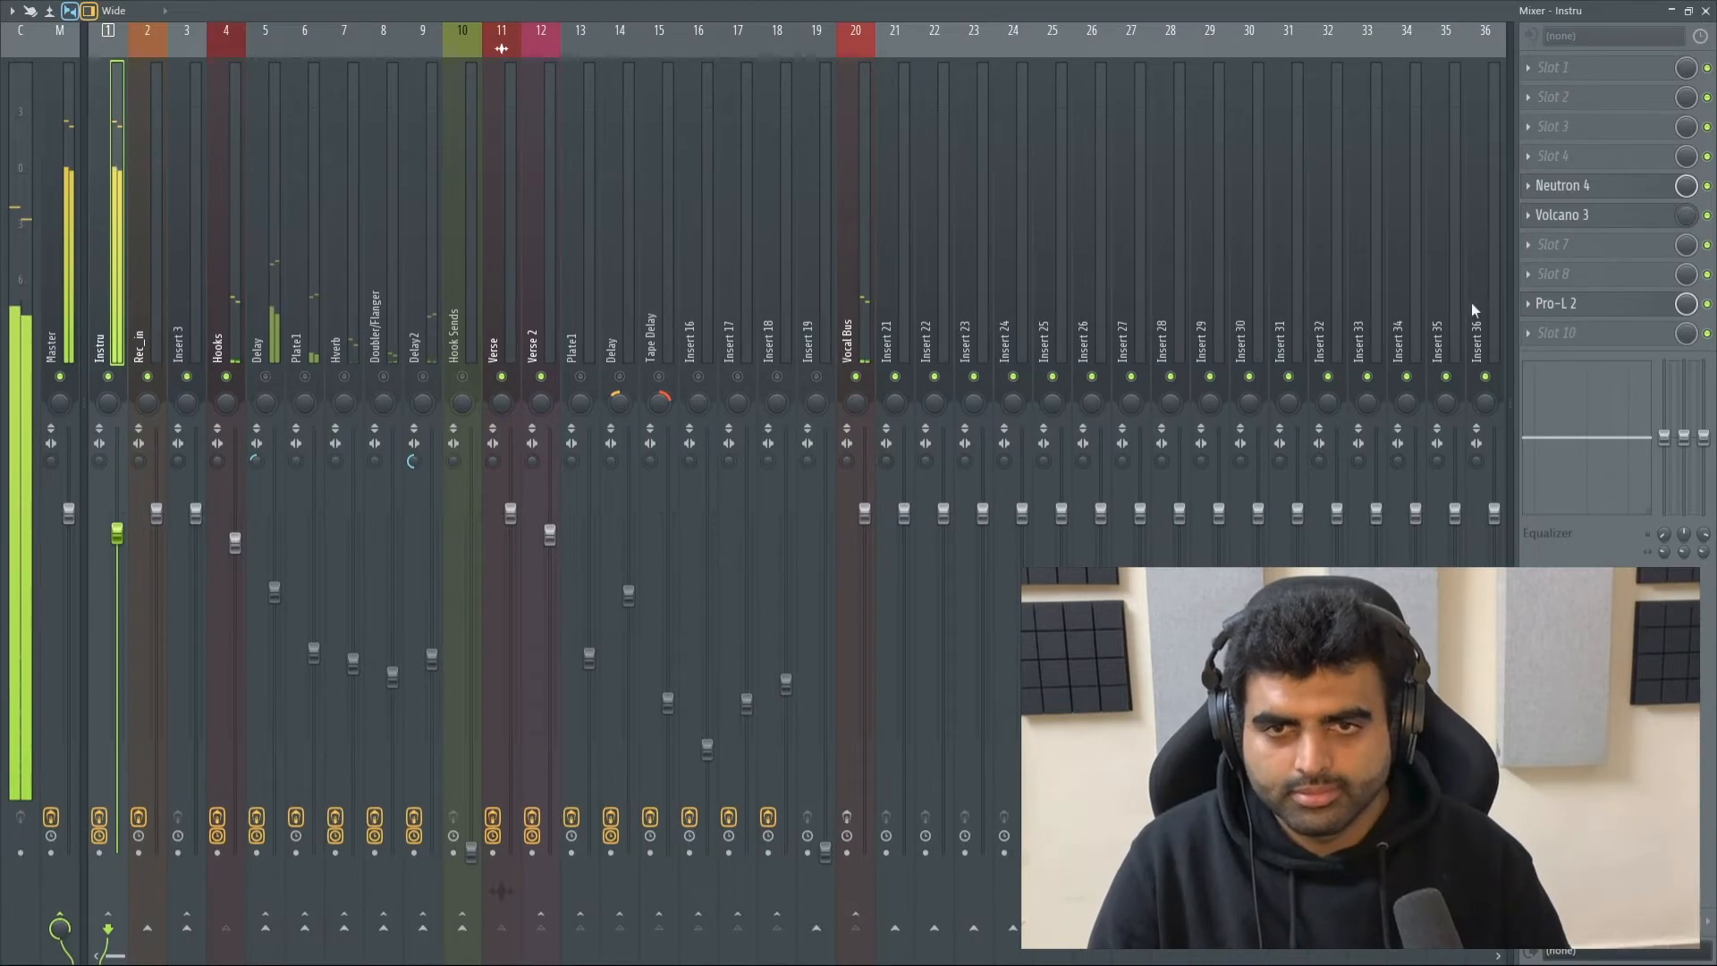
Step: Enable Pro-Q 3 on the Hooks track and check its low cut and narrow dips during playback
click(237, 273)
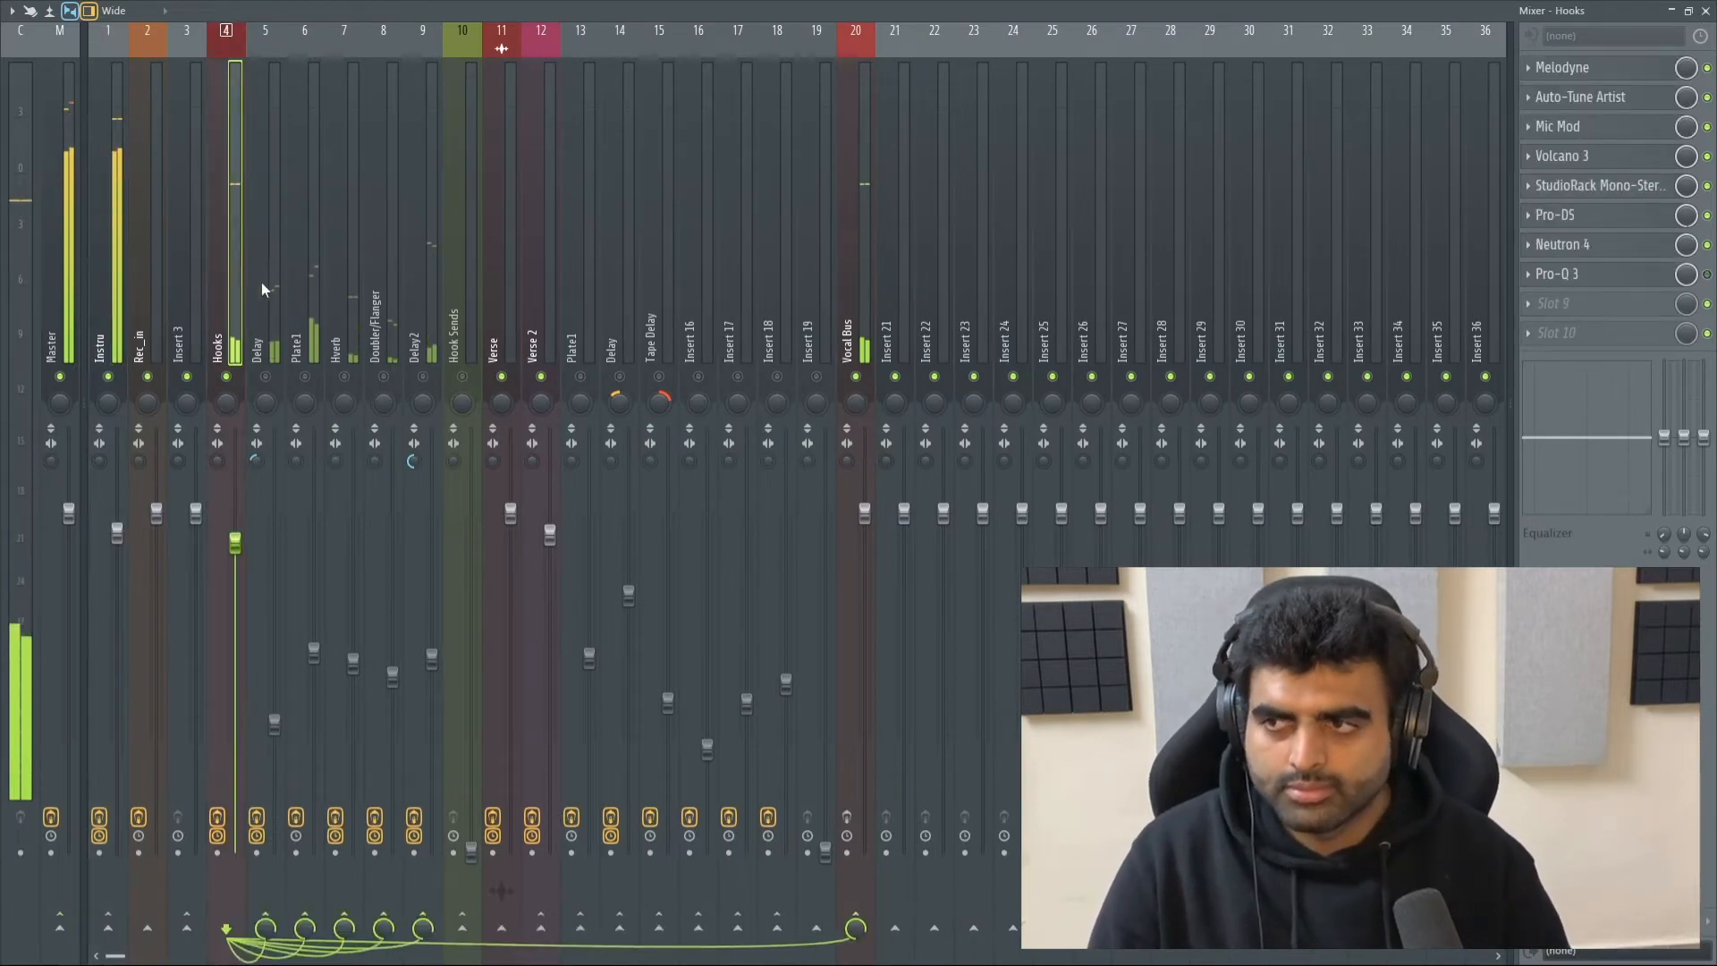
click(1591, 282)
click(1609, 277)
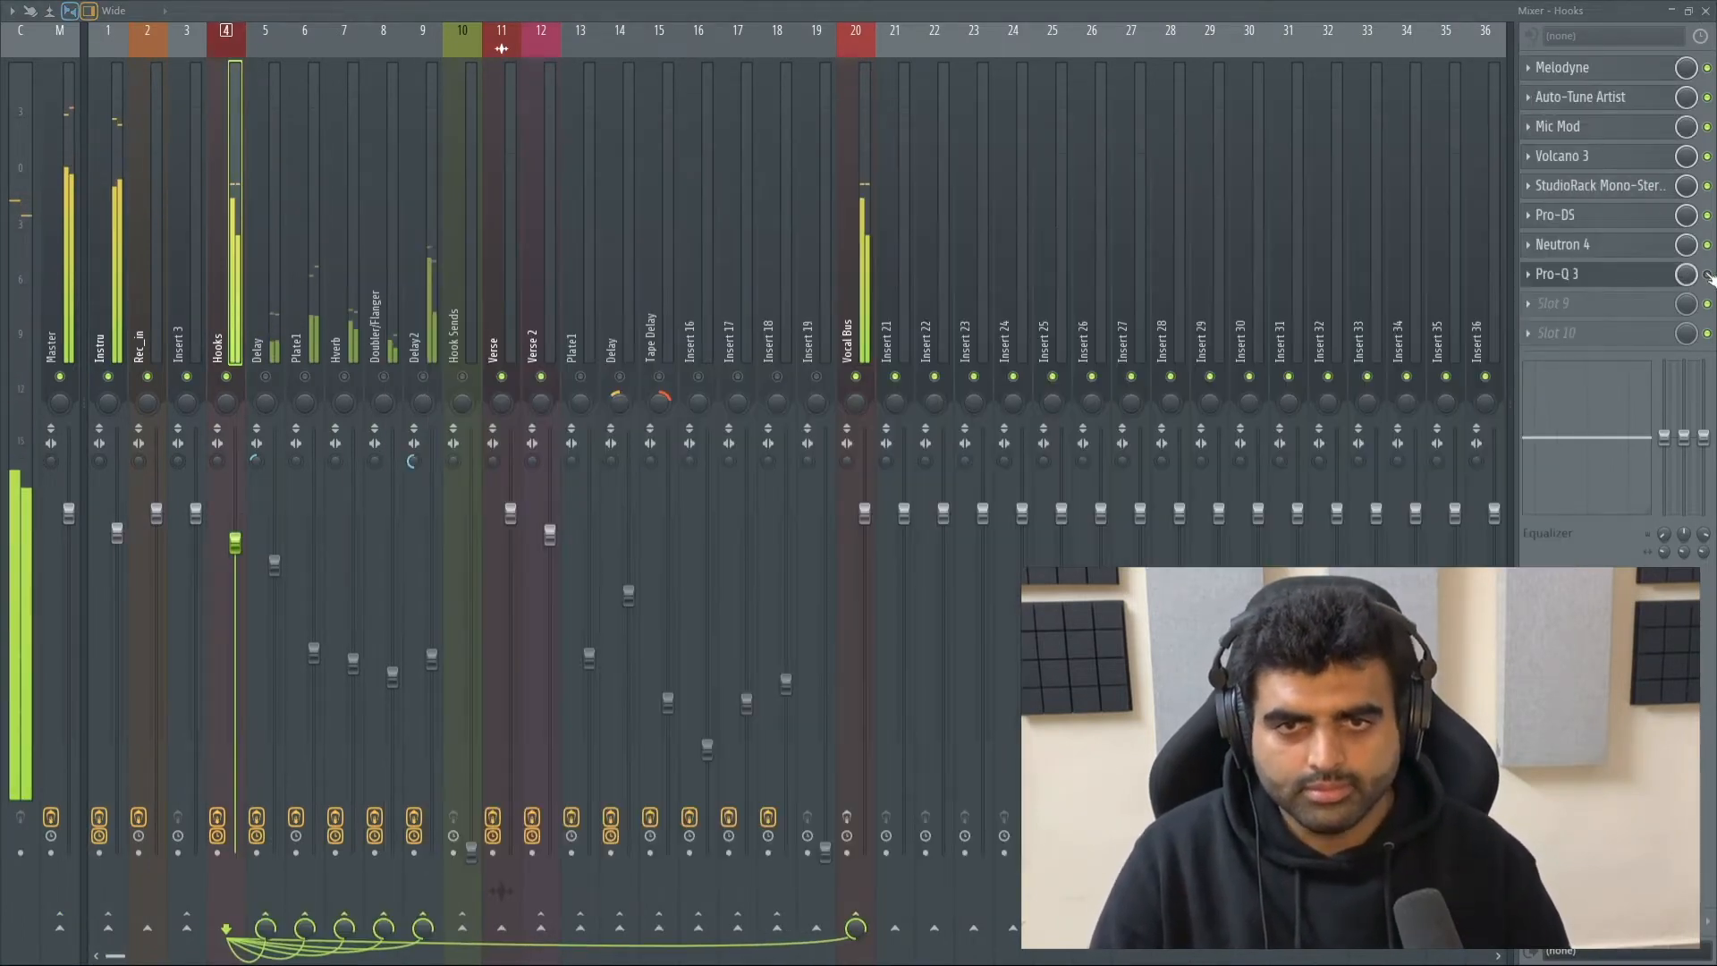
click(1613, 274)
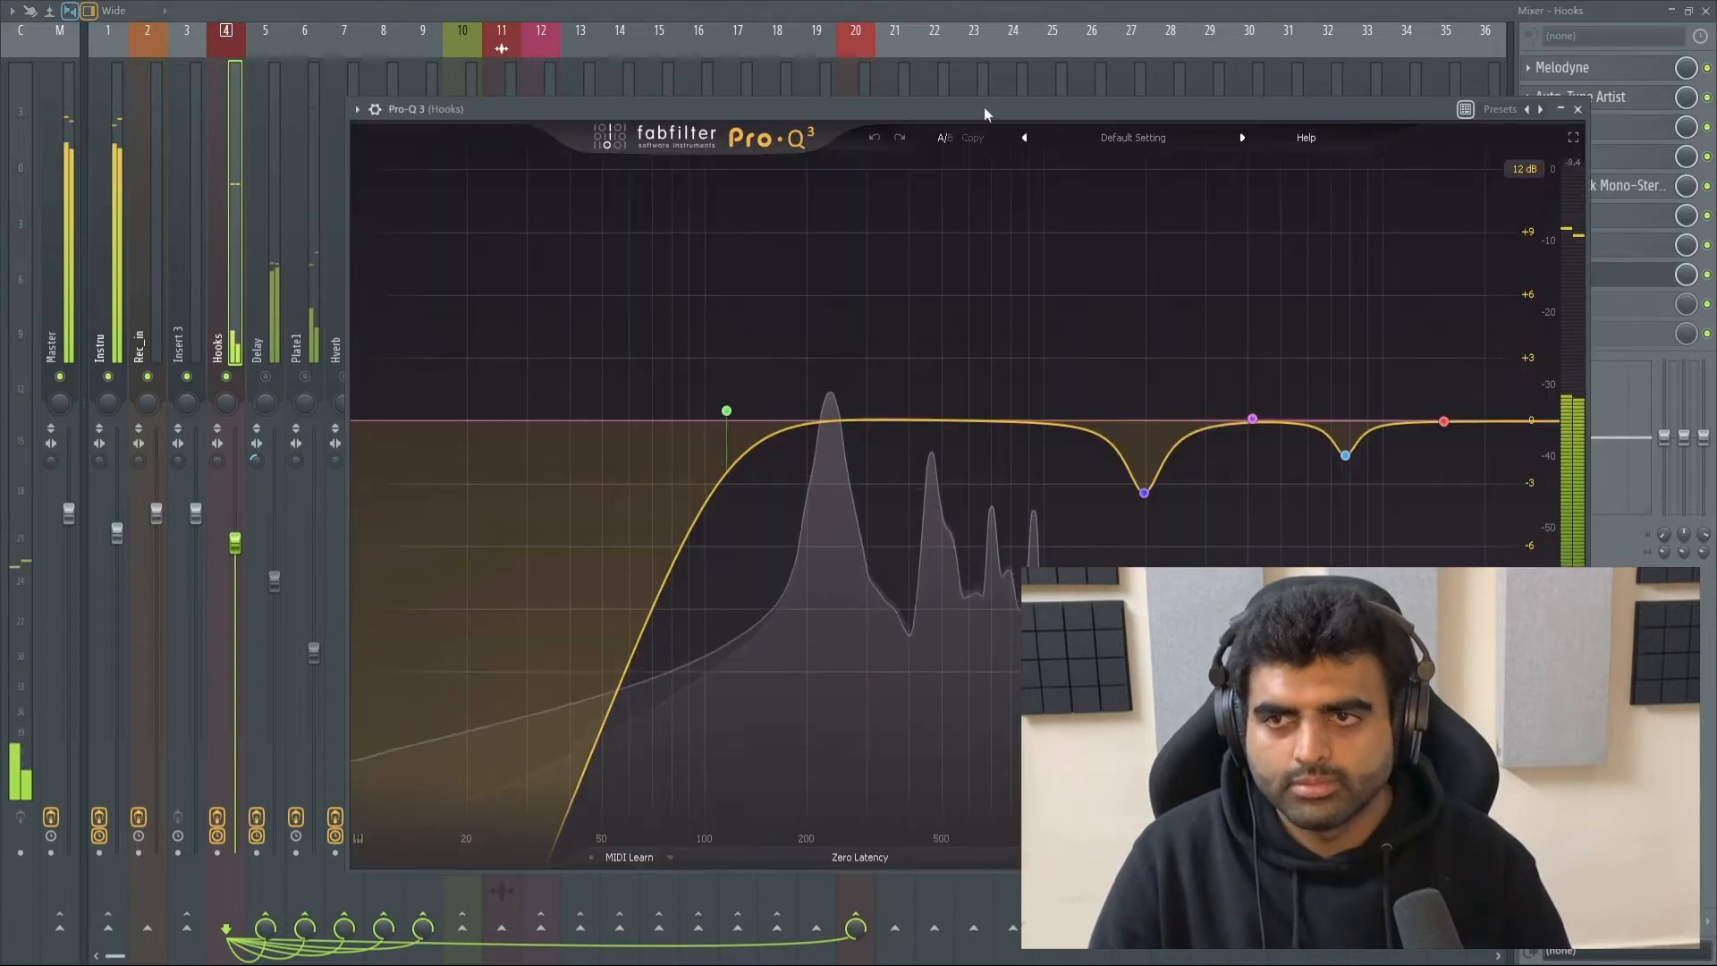
drag(856, 76, 862, 86)
mouse_move(1007, 469)
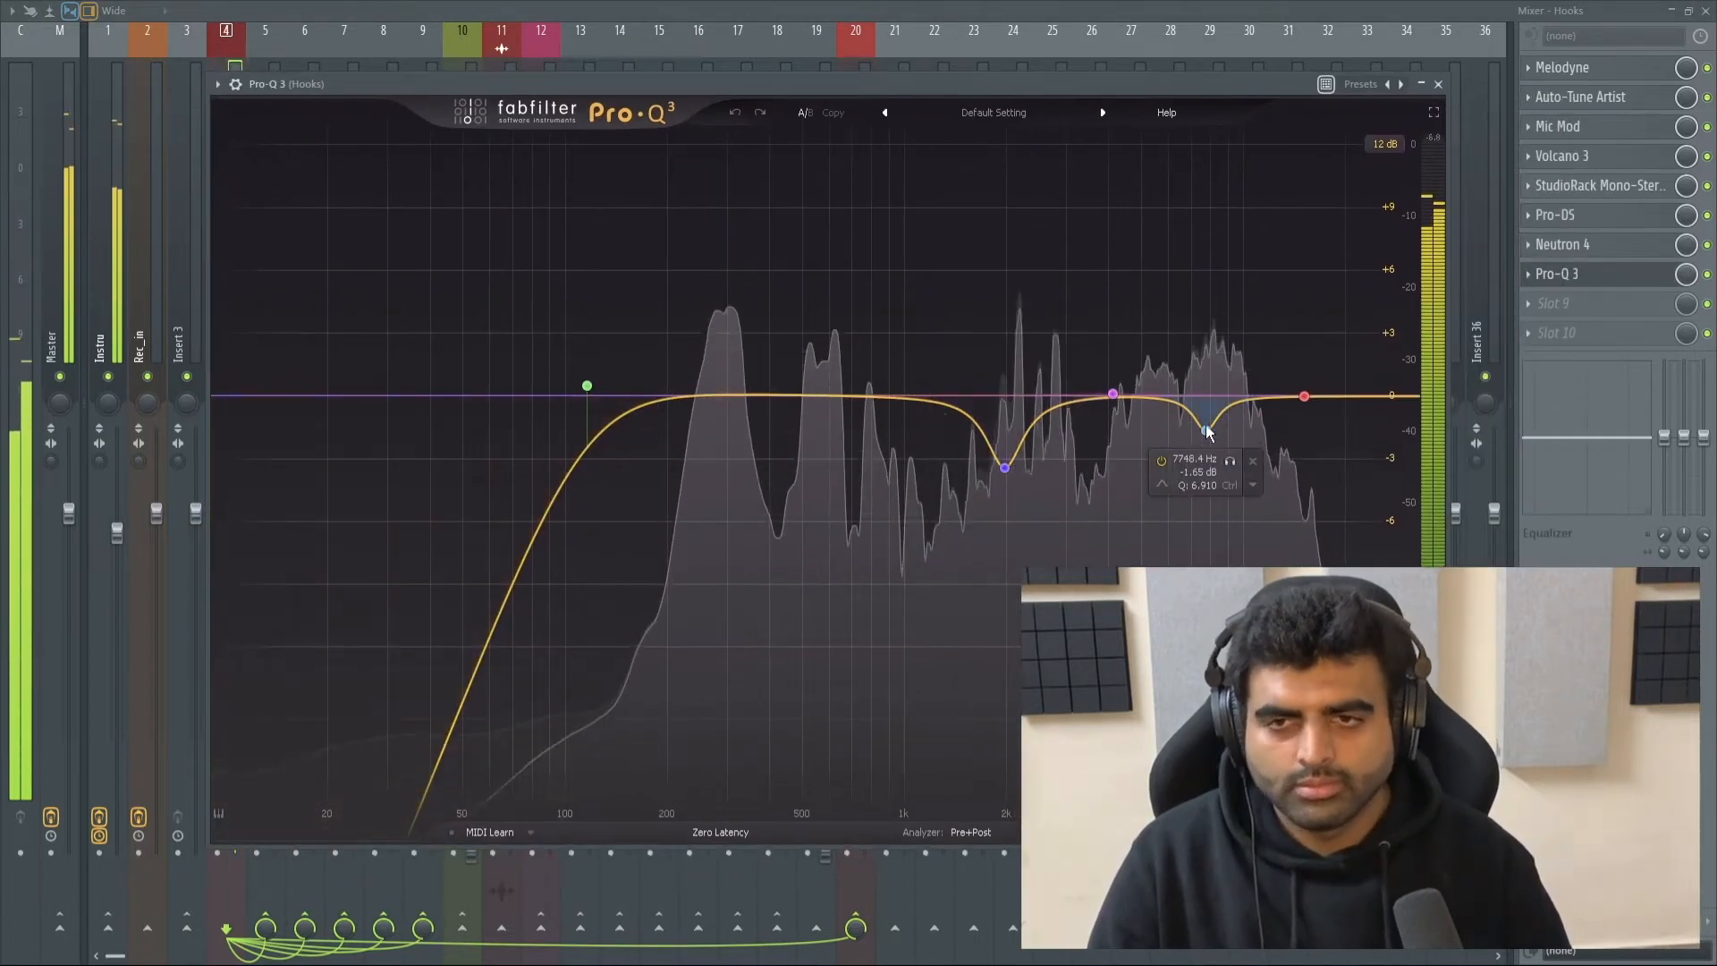
click(1439, 85)
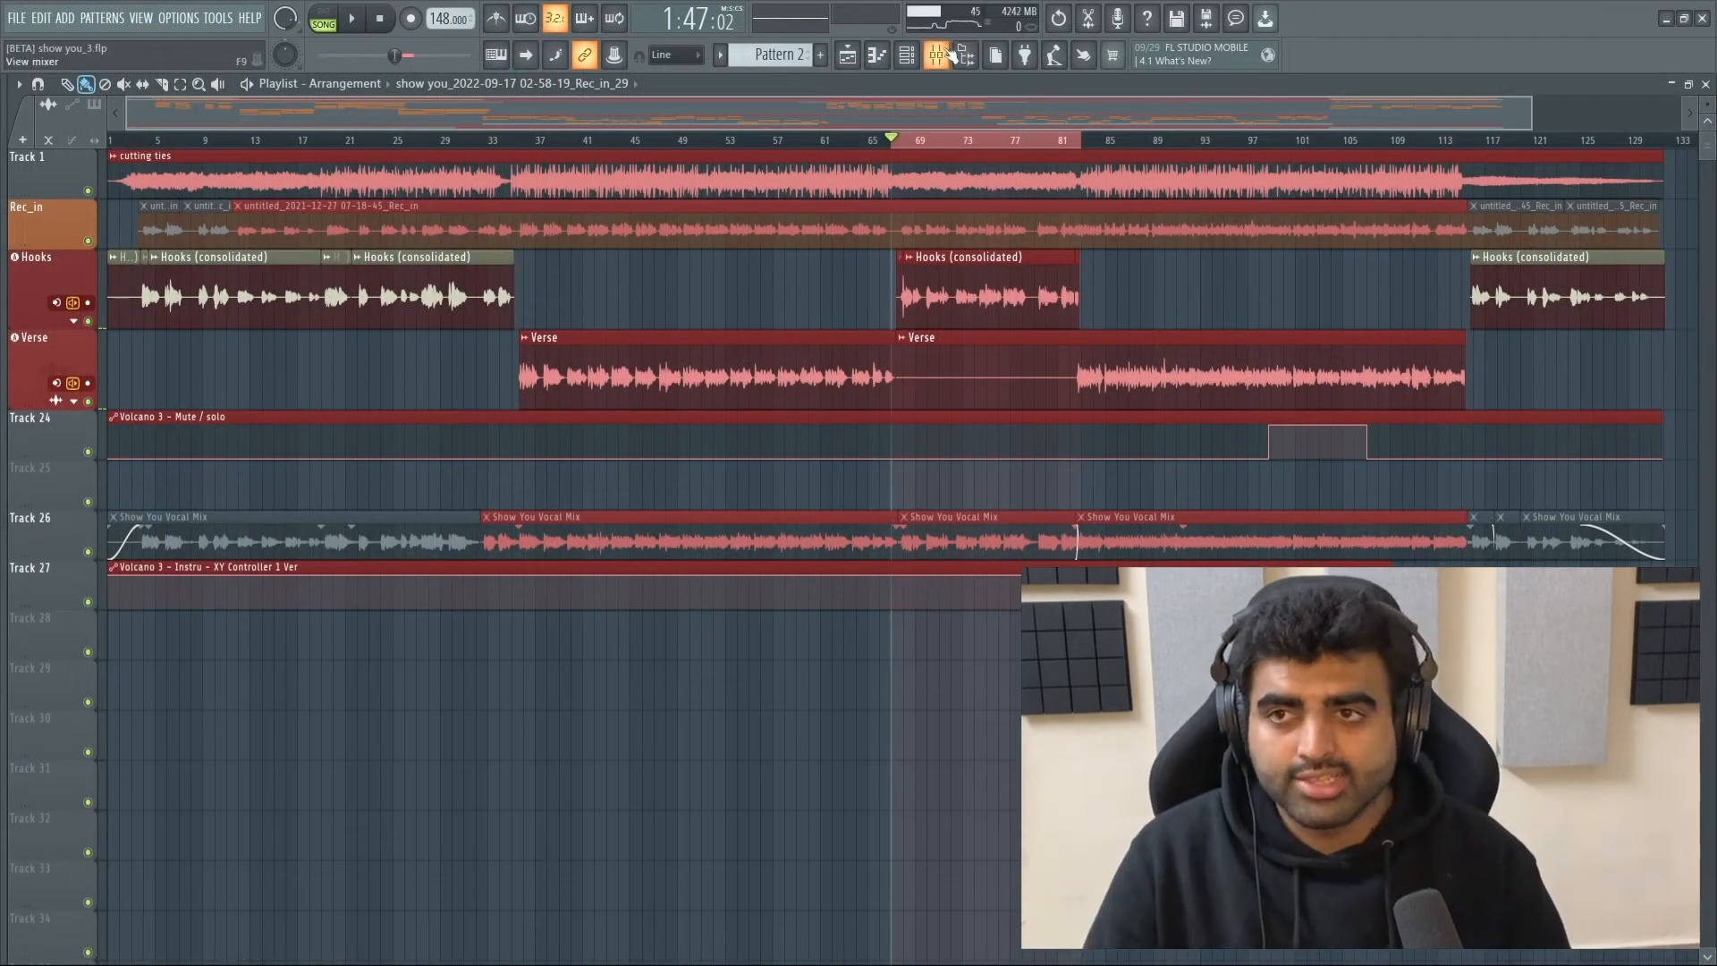
Step: Select the hook's Delay send track and review its Auto-Tune Artist, Pro-DS and Pro-Q 3 settings
scroll(885, 134, up, 4)
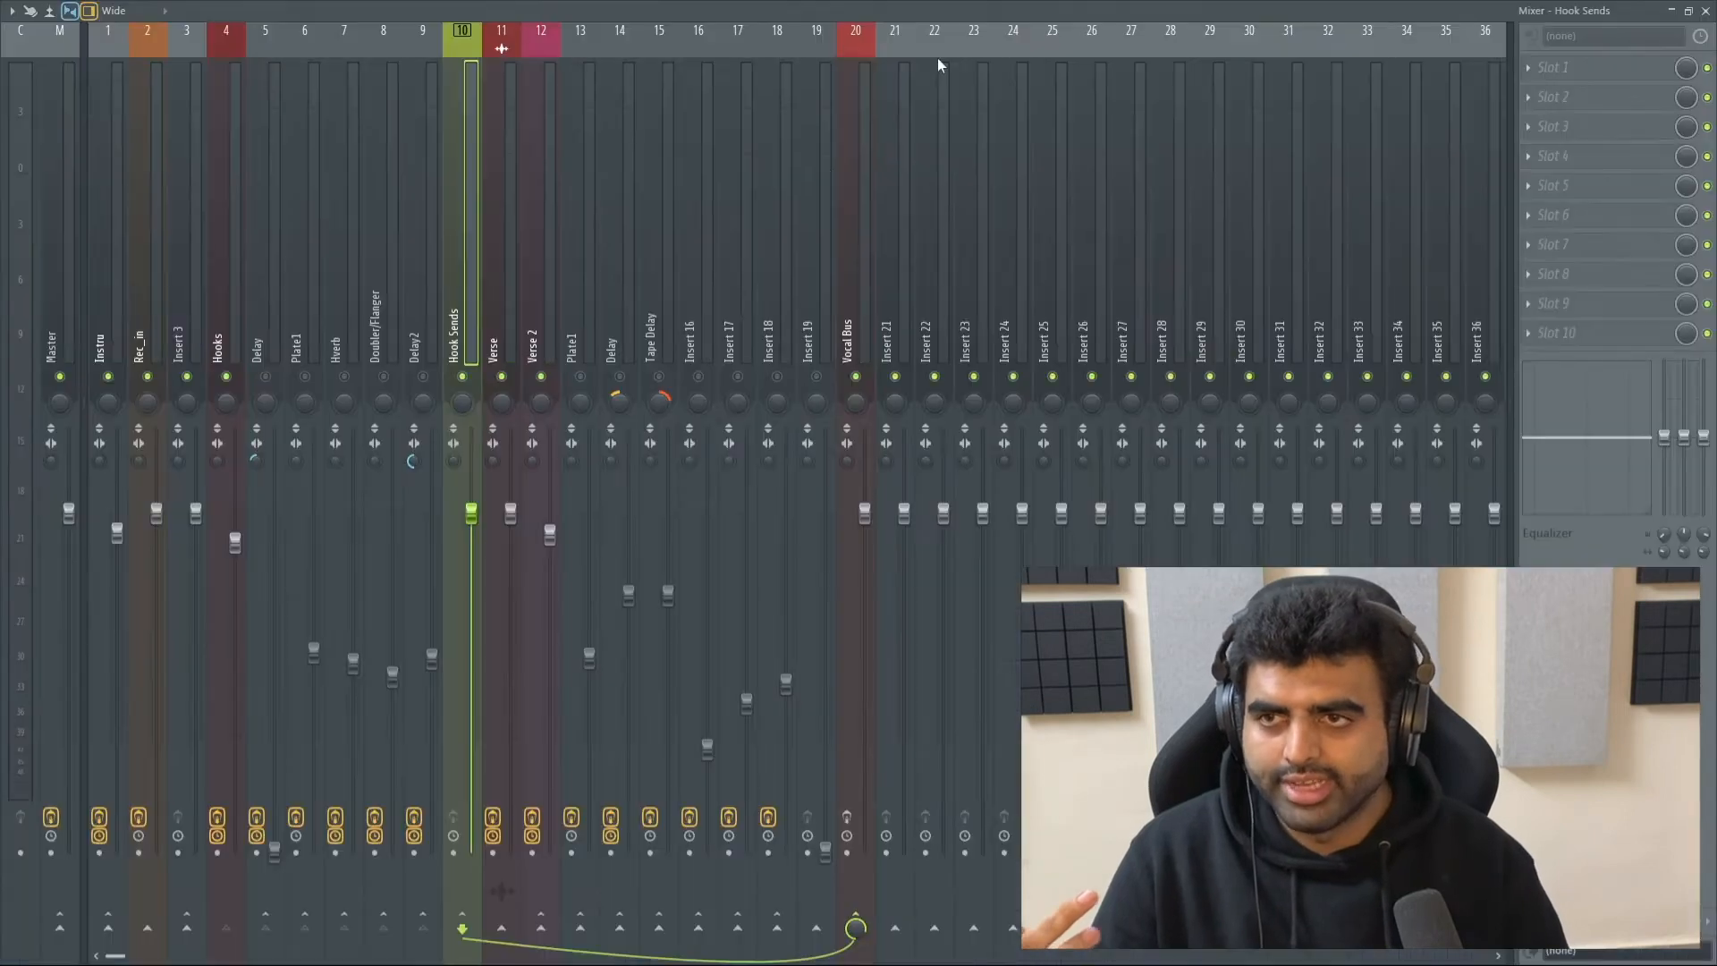
click(252, 324)
click(1583, 68)
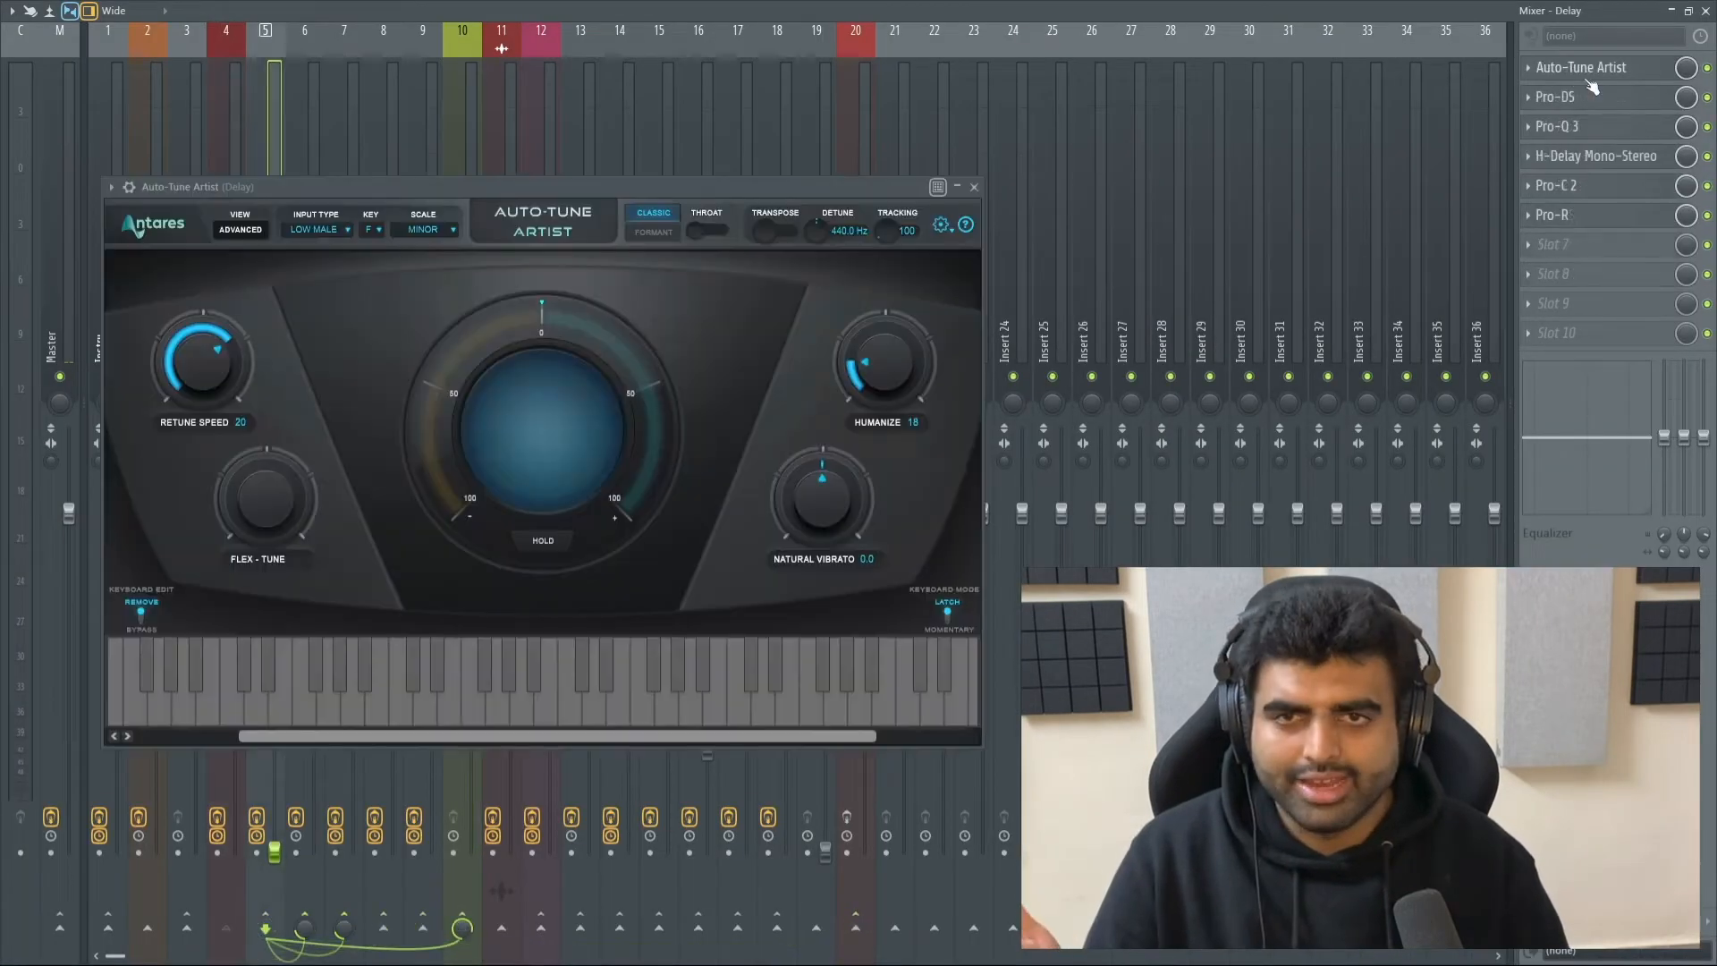
click(1607, 98)
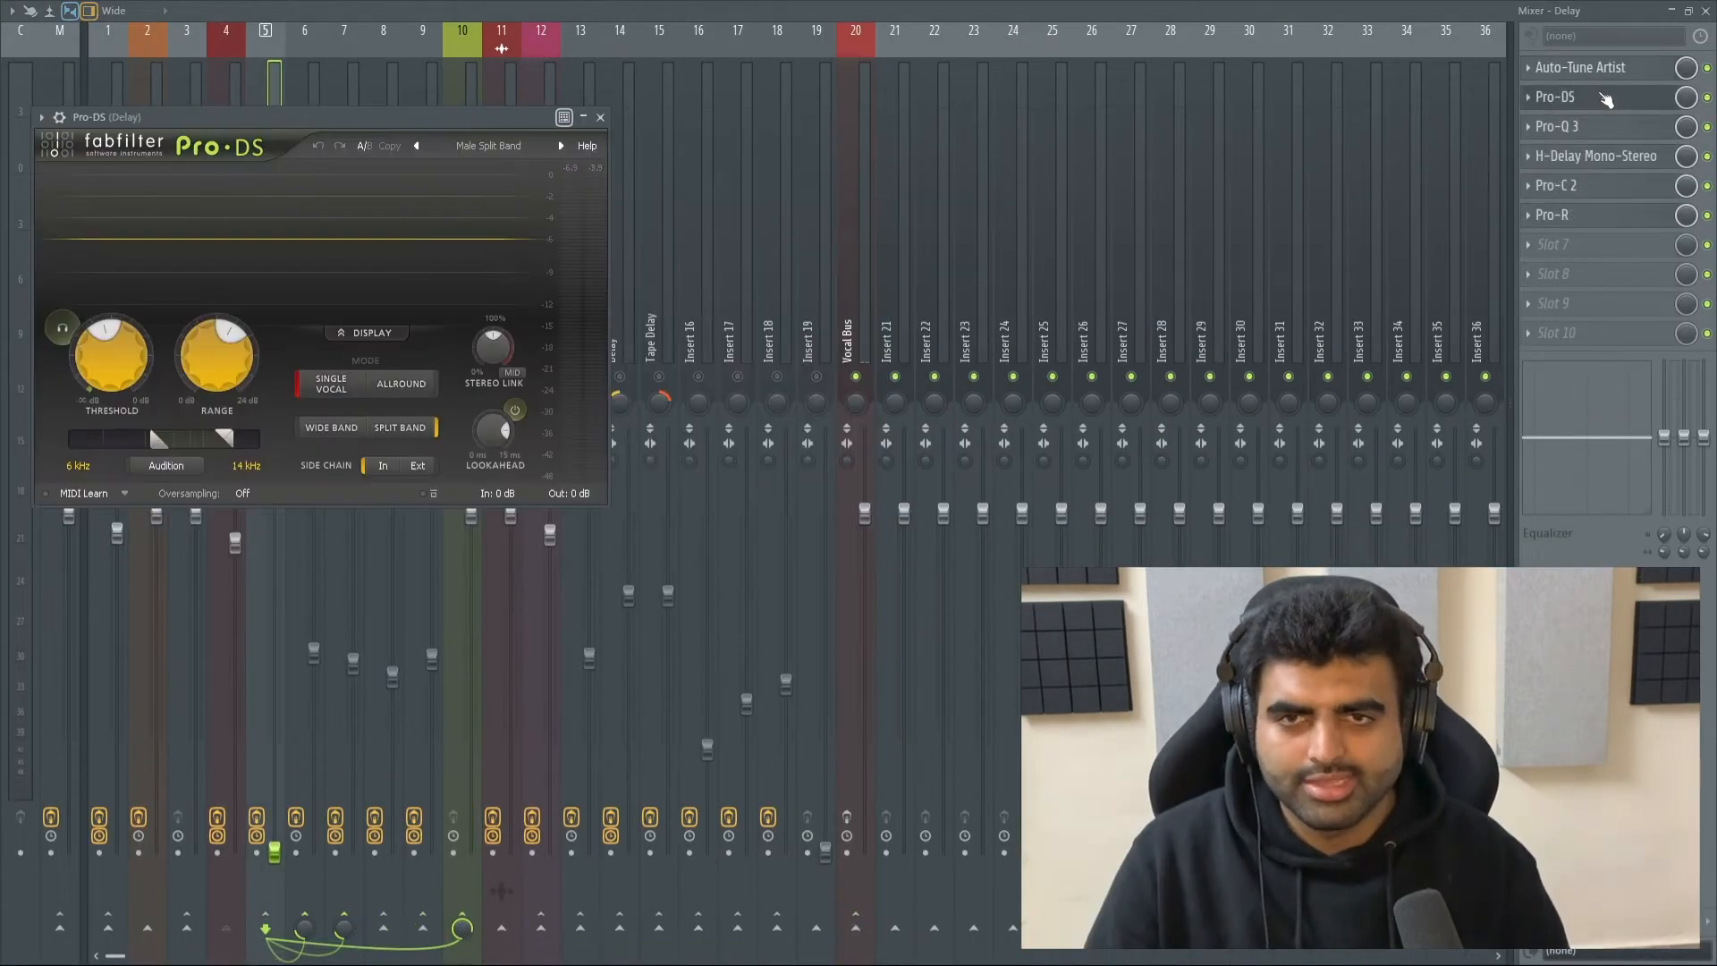
click(1607, 98)
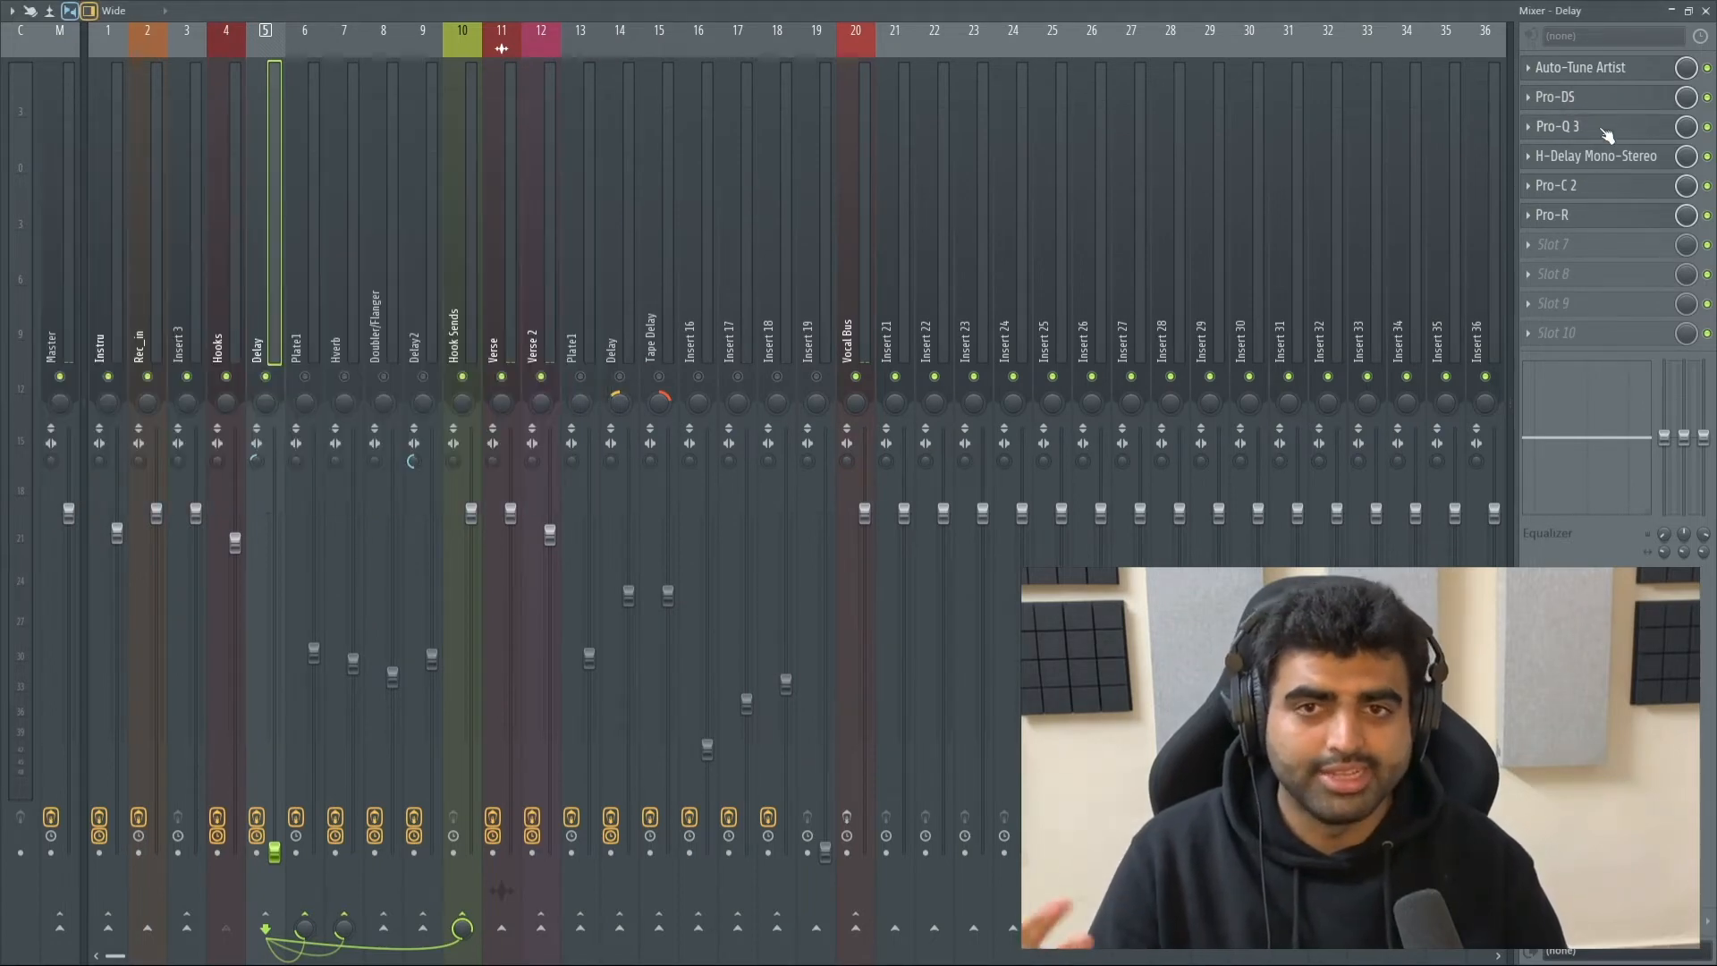
click(1607, 130)
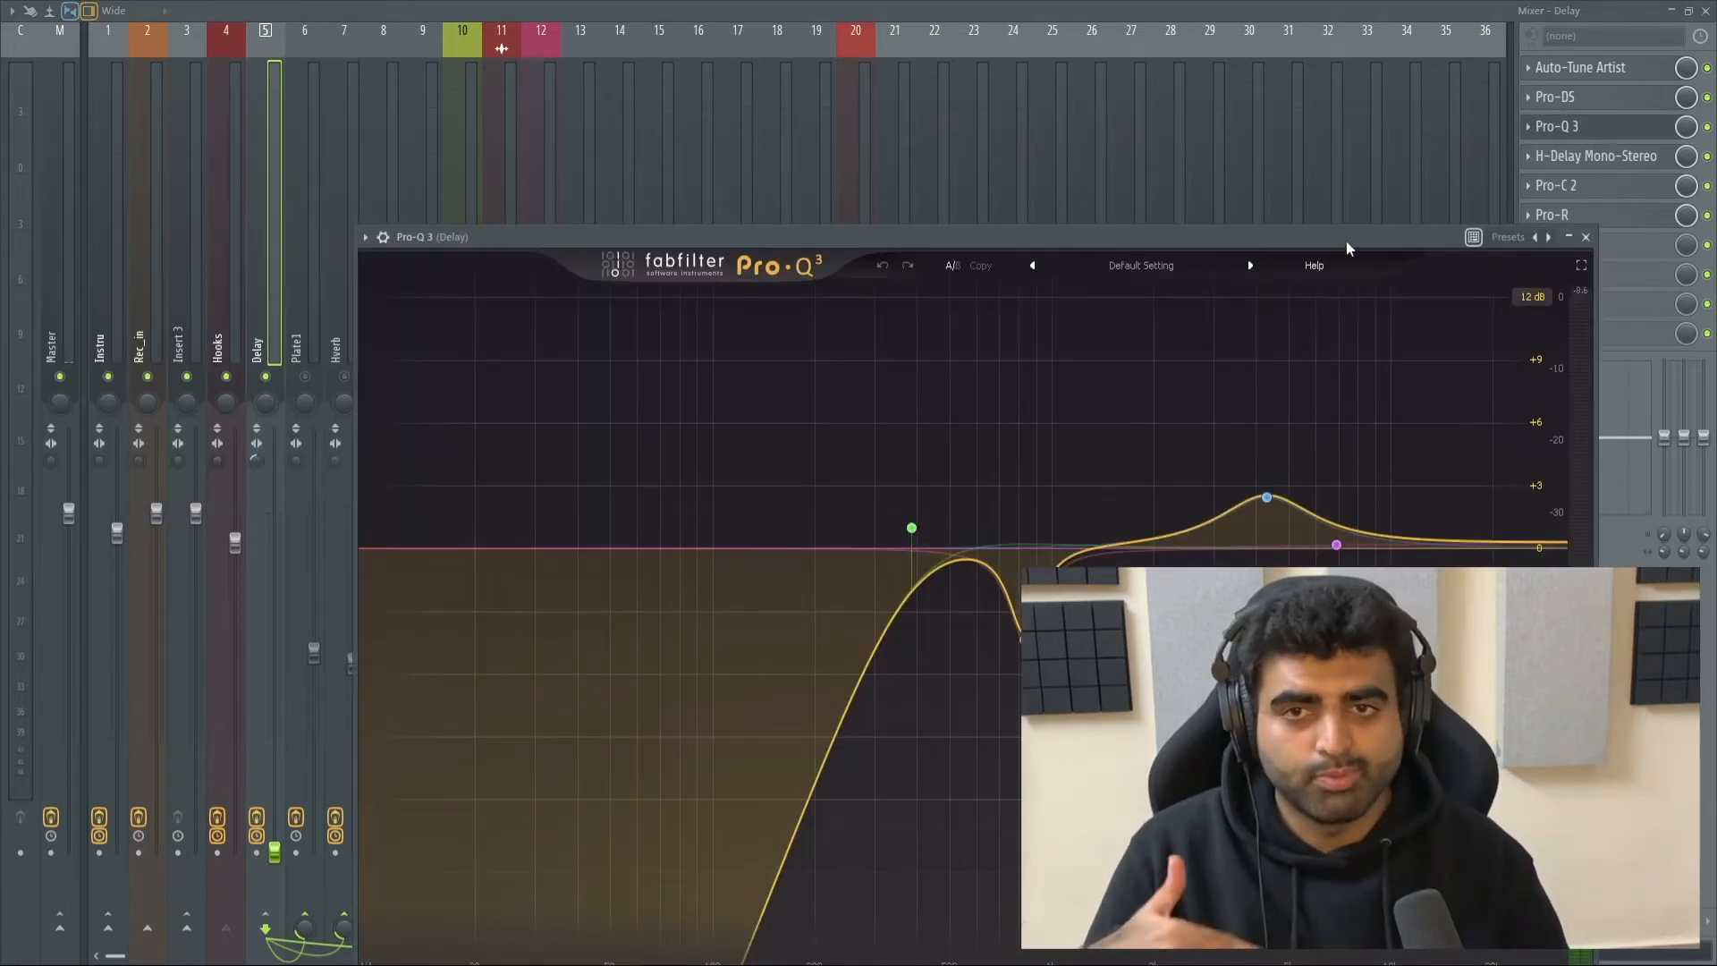
drag(1345, 240, 1340, 163)
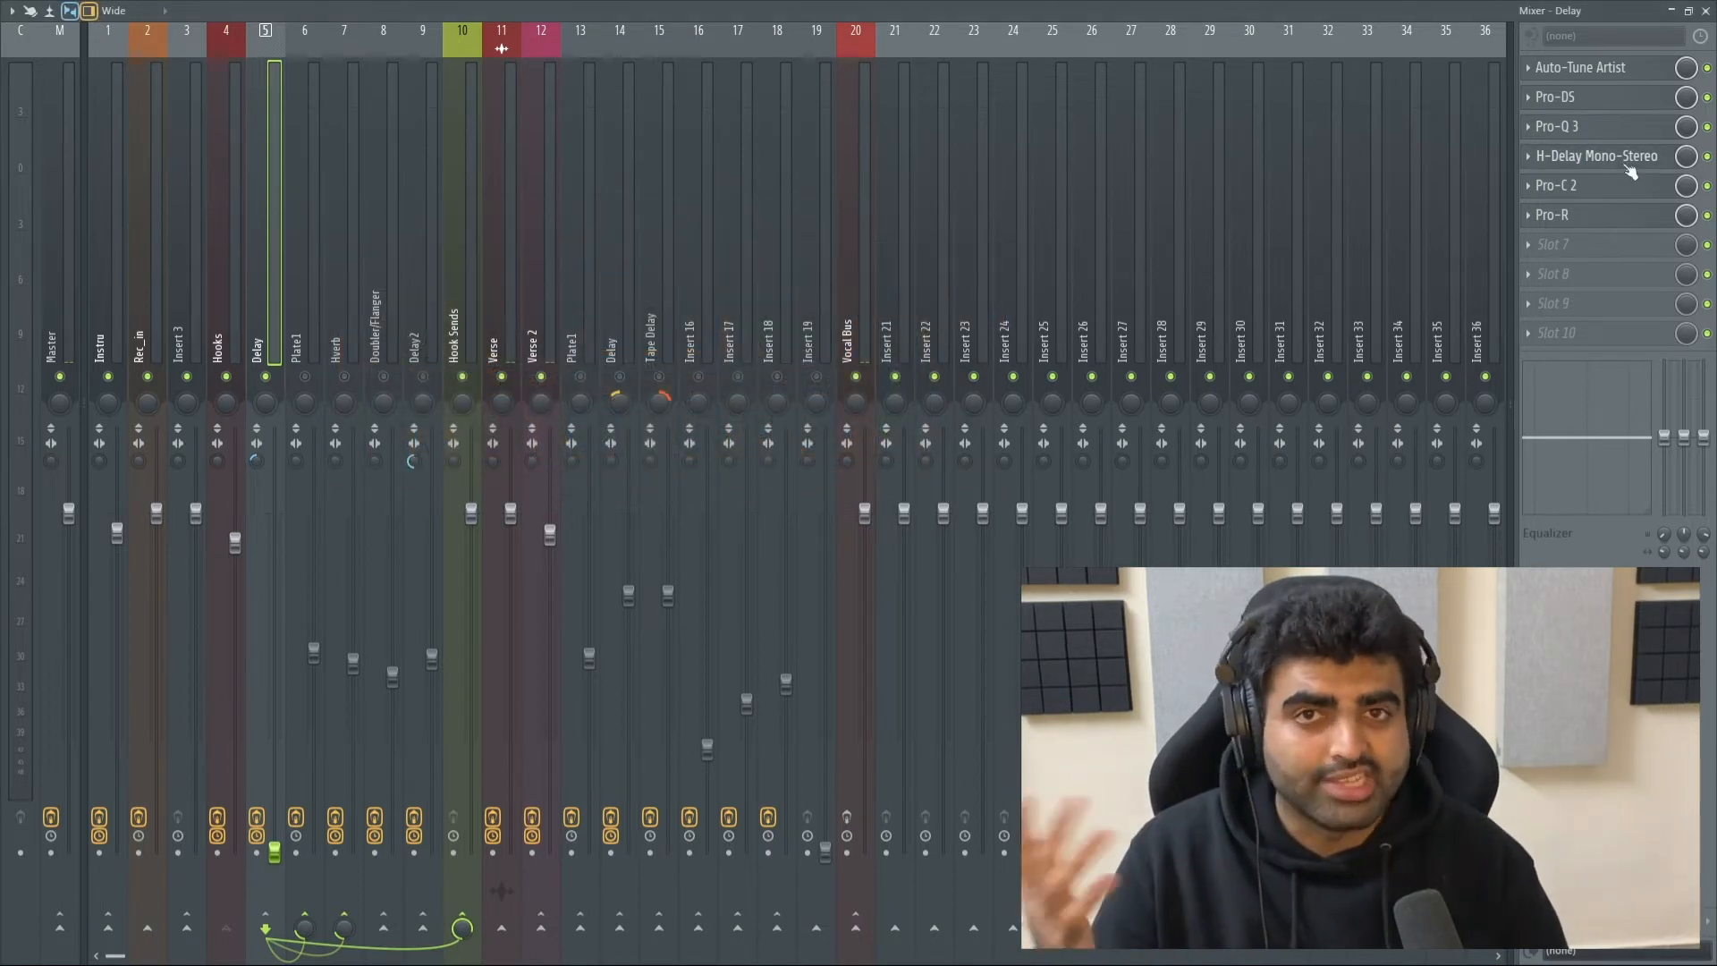
Step: Open Pro-C 2 on the Delay send track and expand its side chain section for inspection
click(1632, 185)
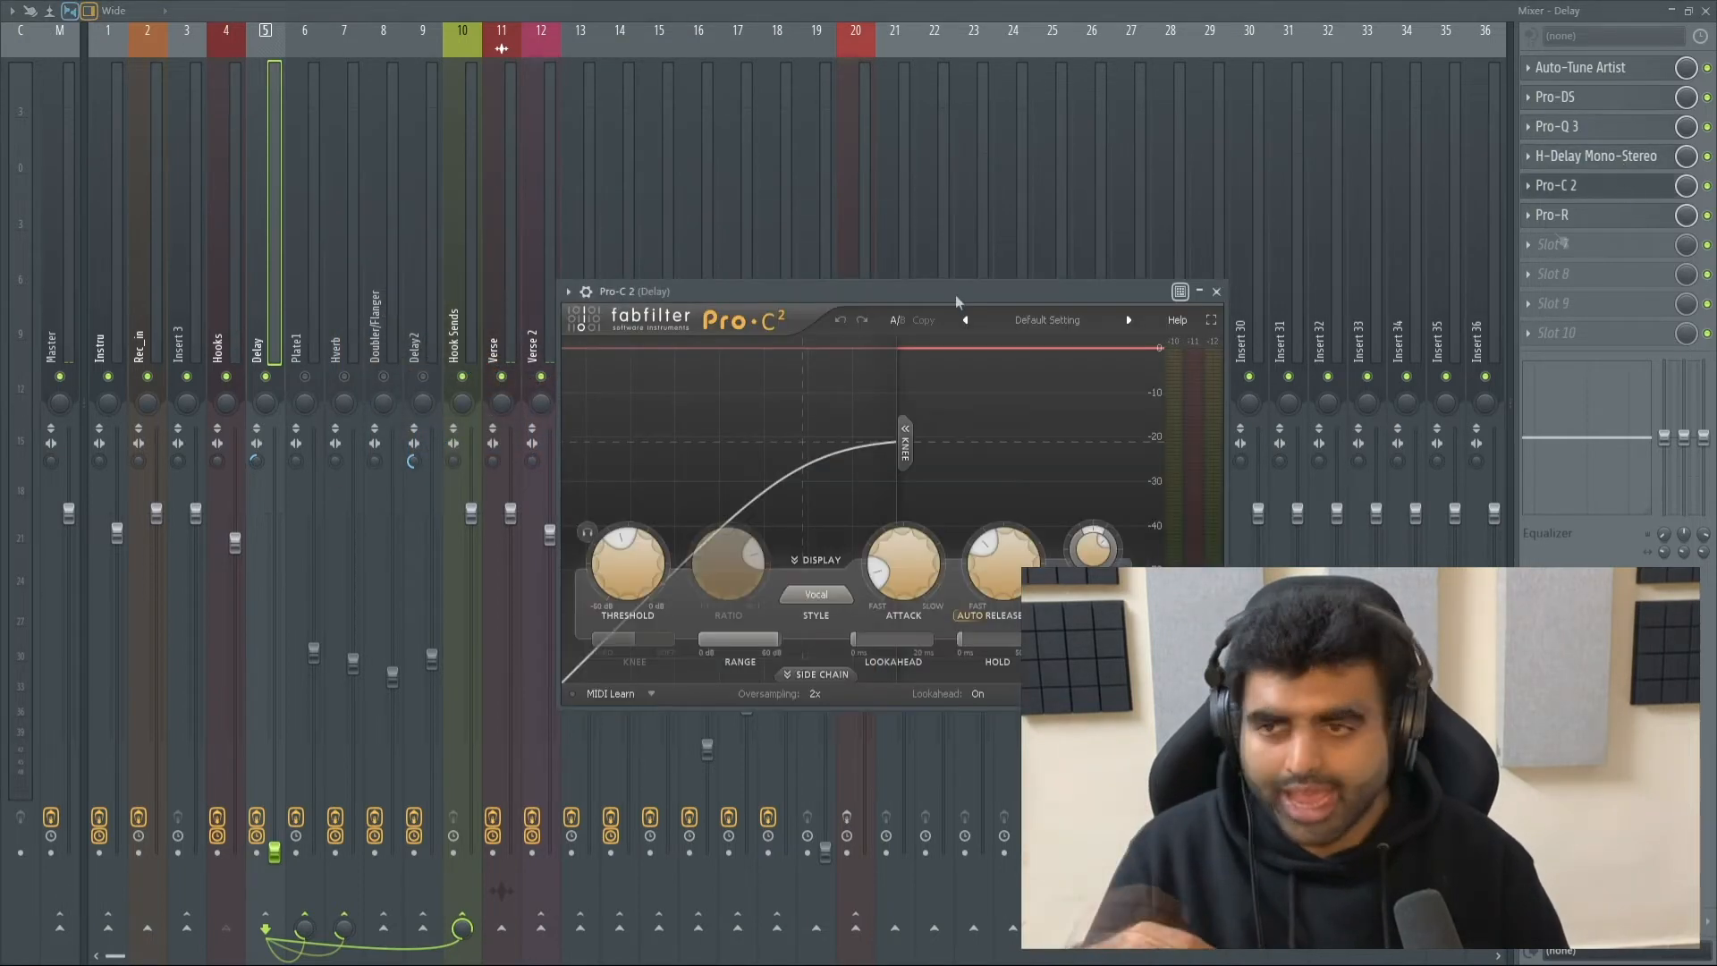
drag(955, 293, 973, 240)
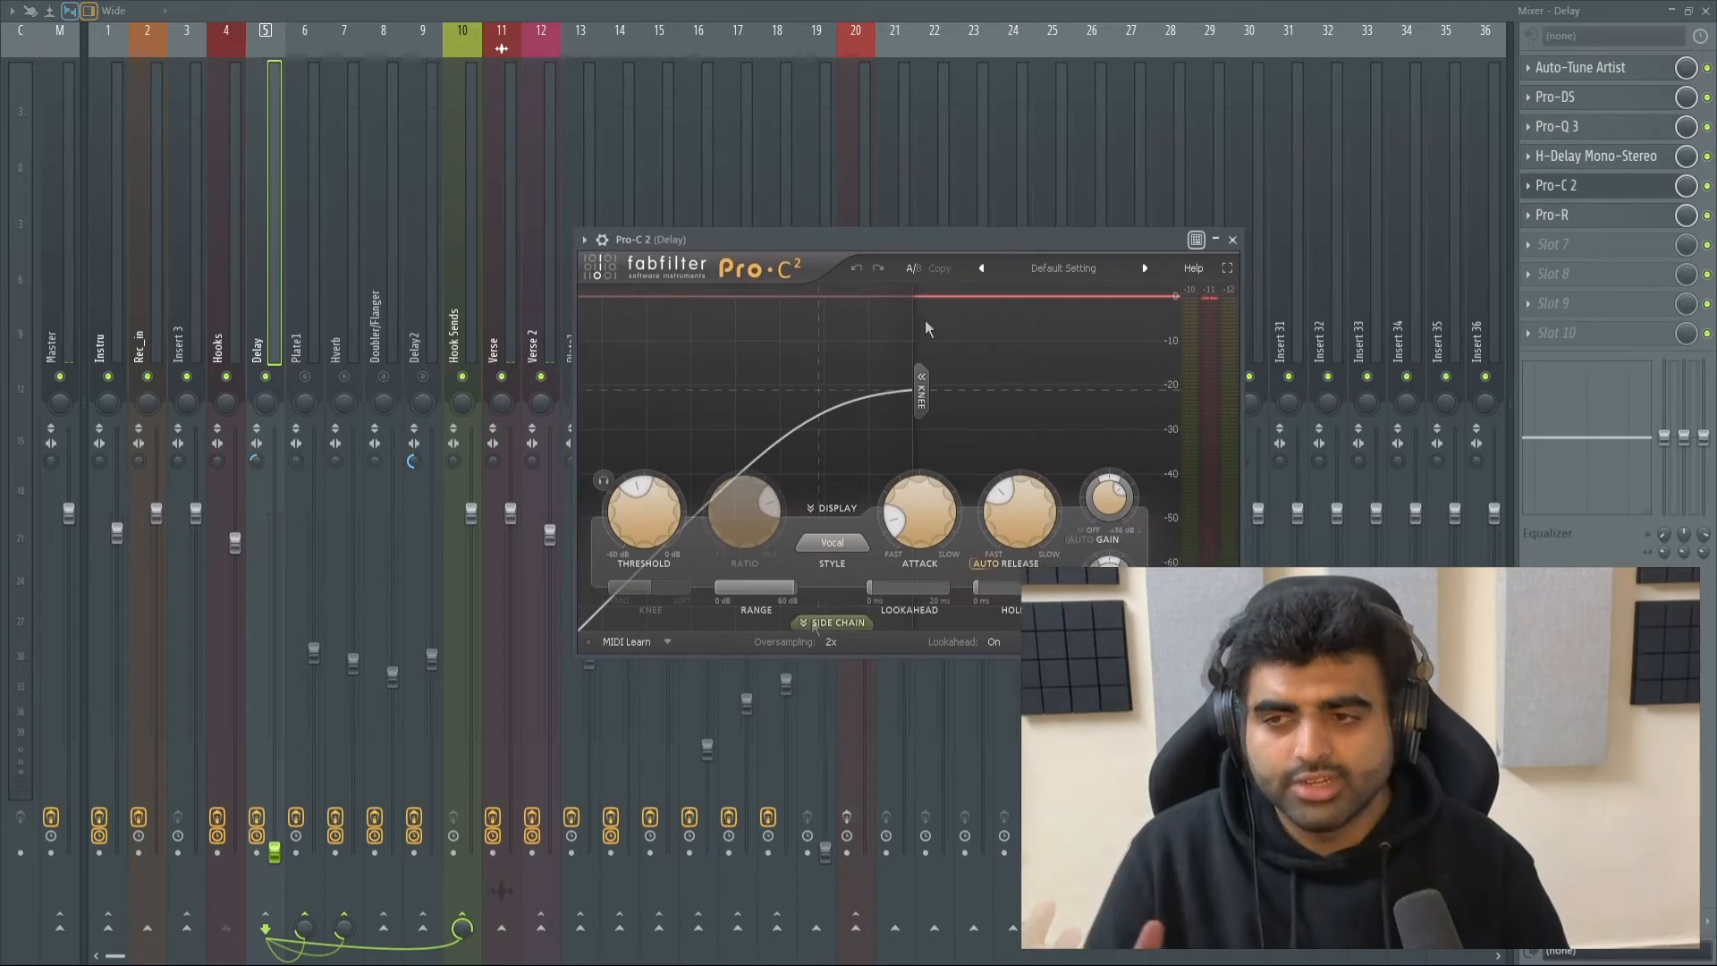
click(834, 624)
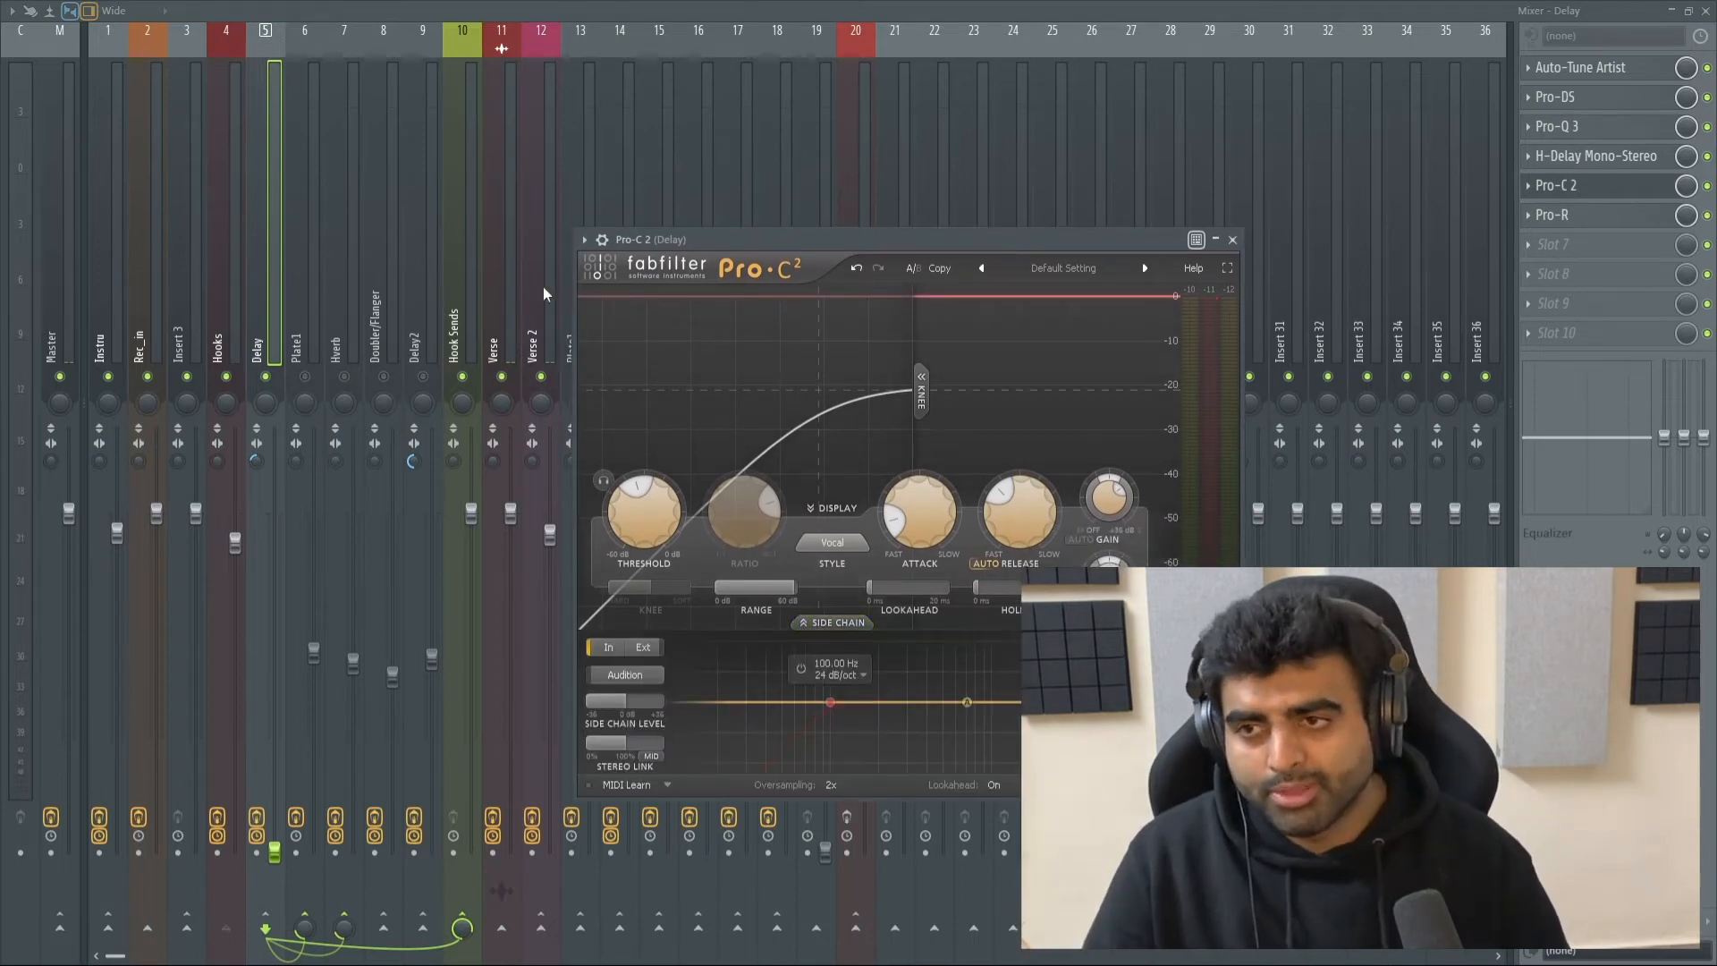
Step: Route the Hooks track into Pro-C 2's Stereo Side Chain input in the plugin's processing connections, and return to its controls
click(585, 240)
click(635, 270)
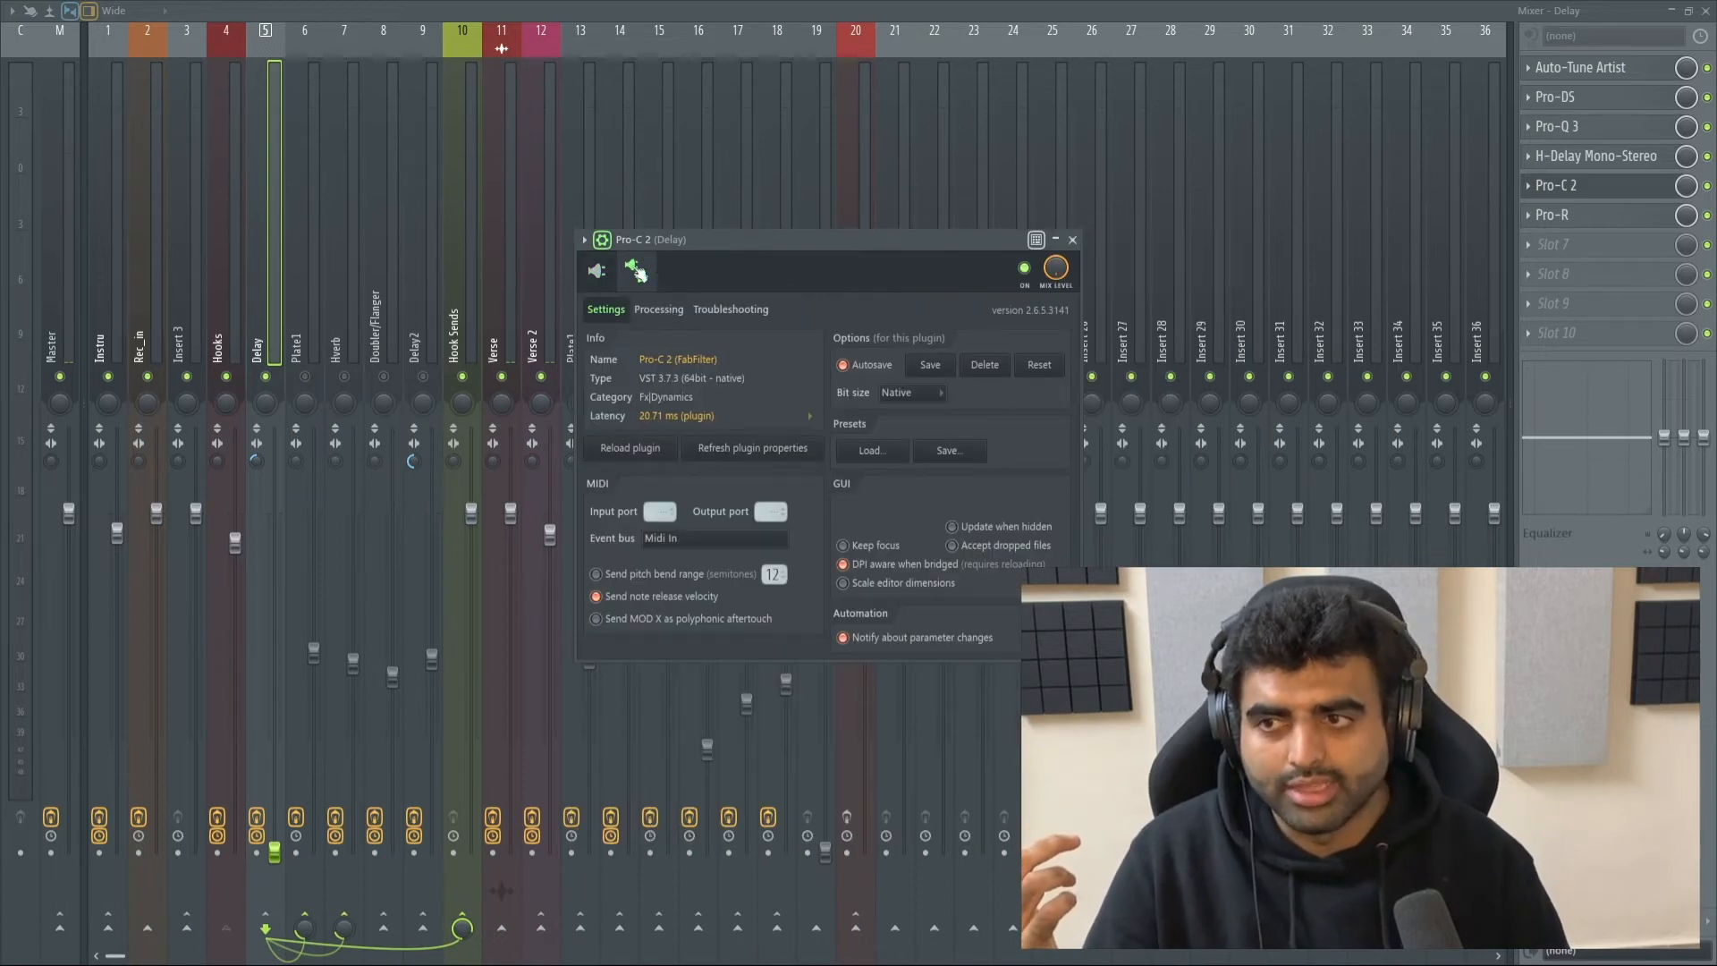
click(660, 309)
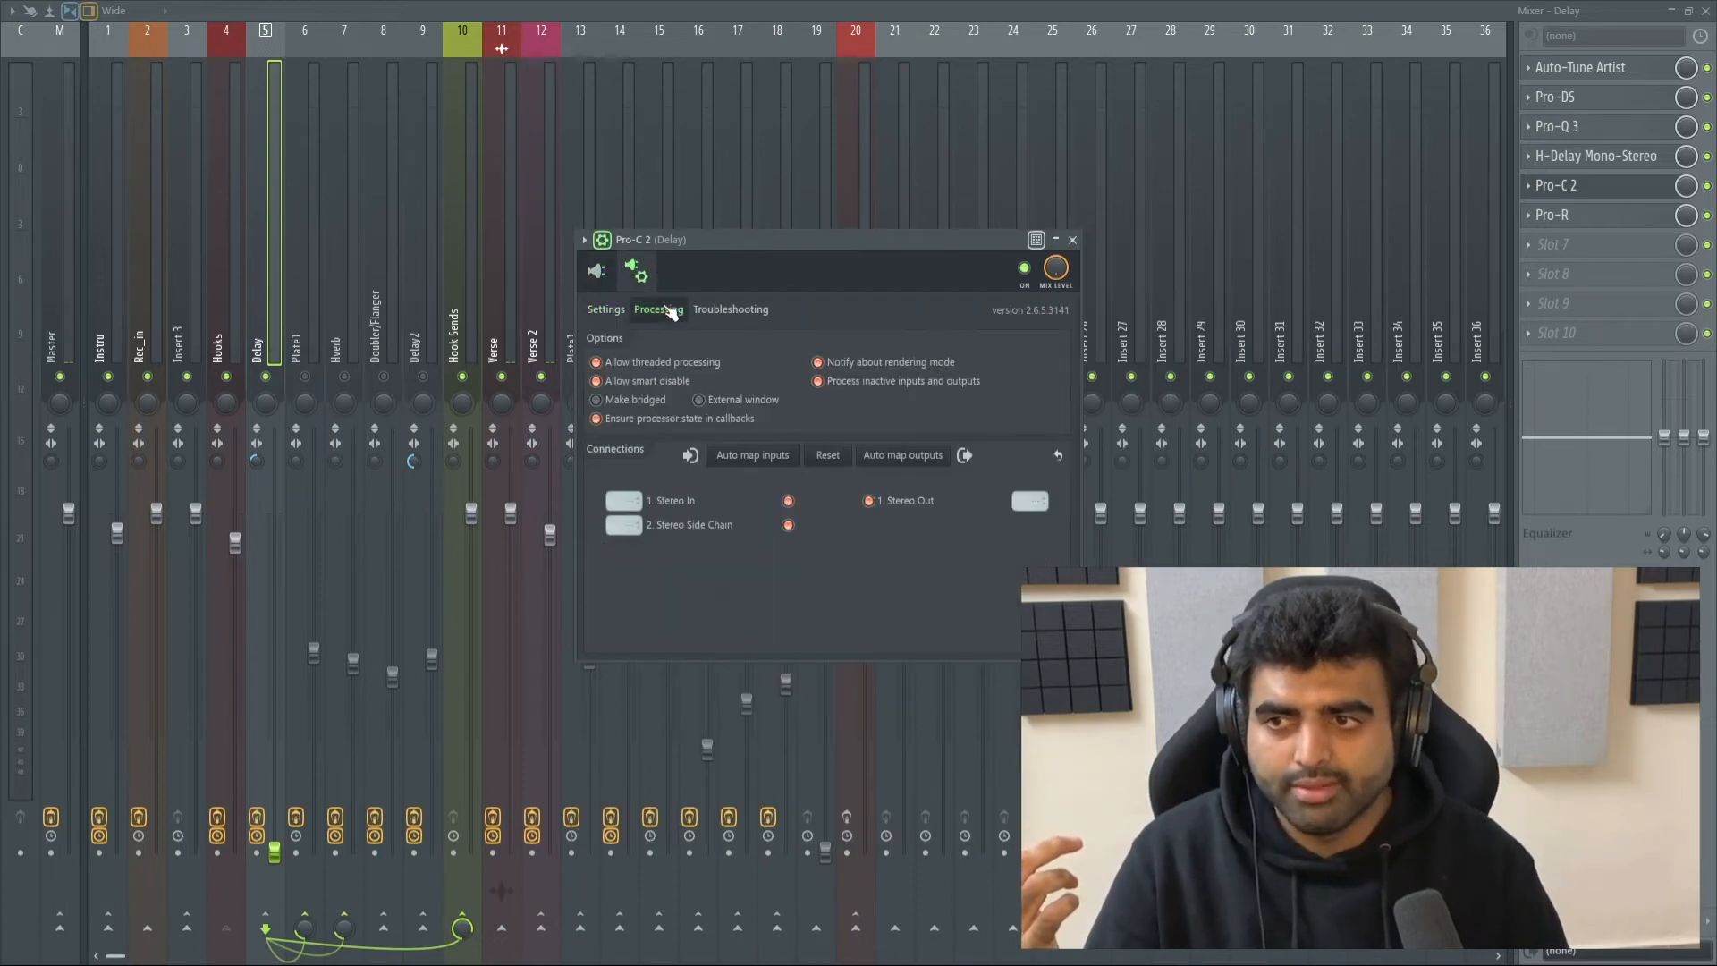
click(624, 526)
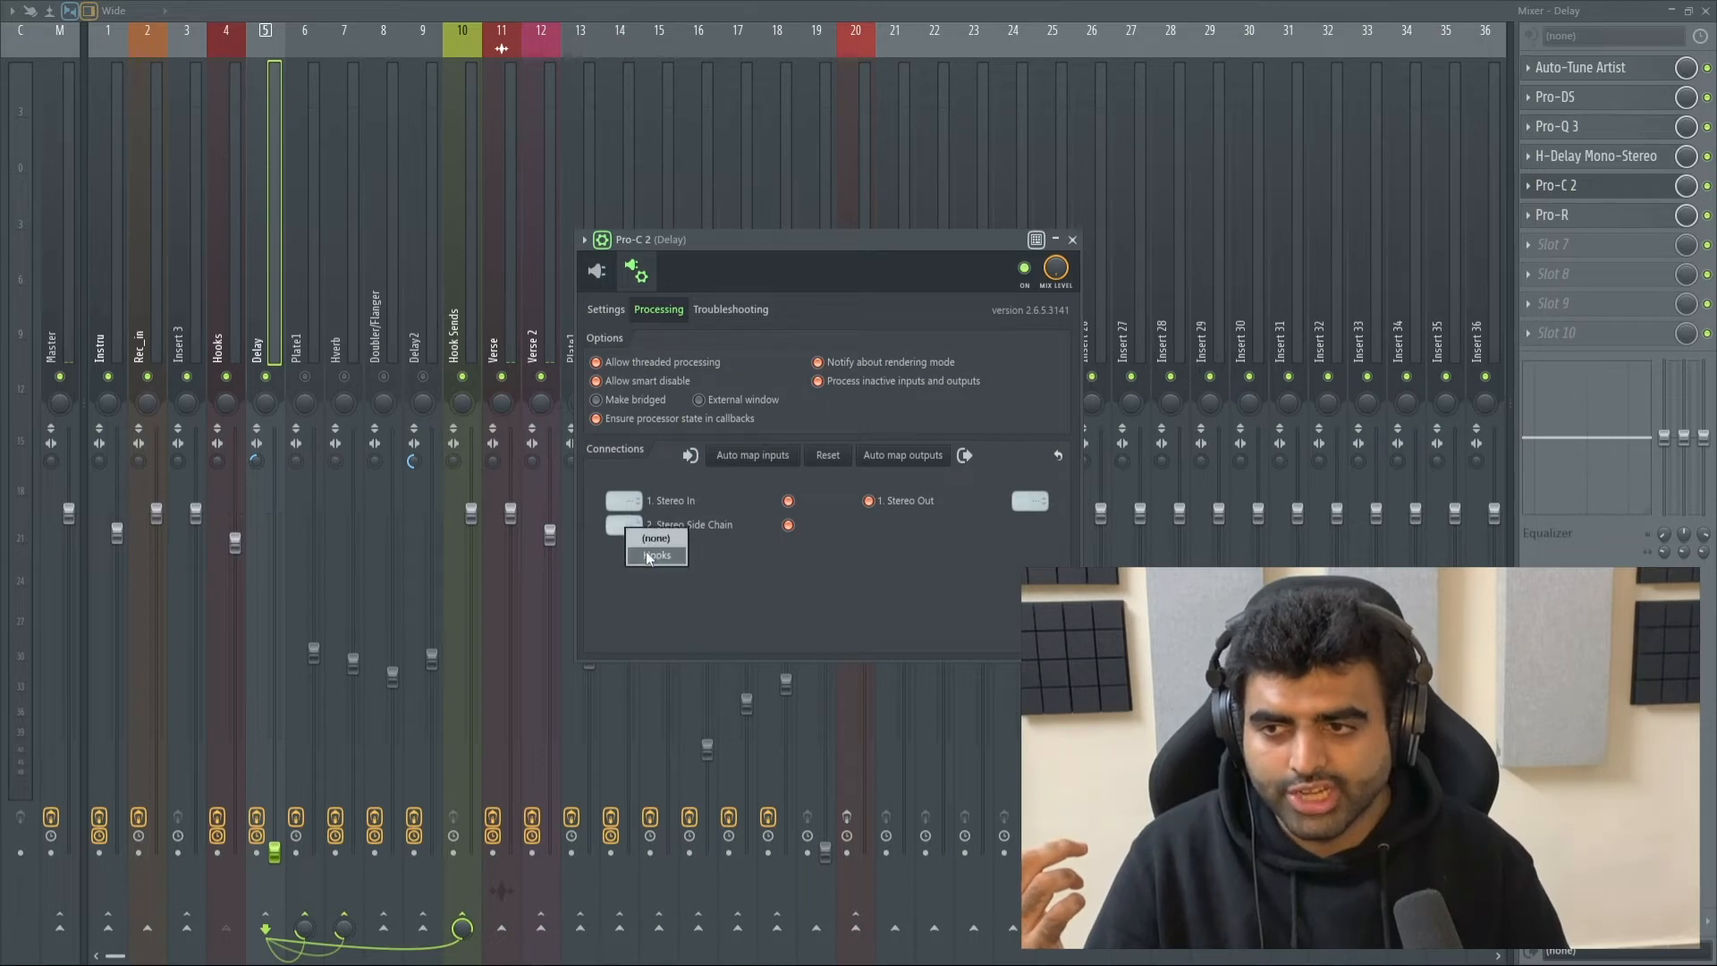
click(656, 555)
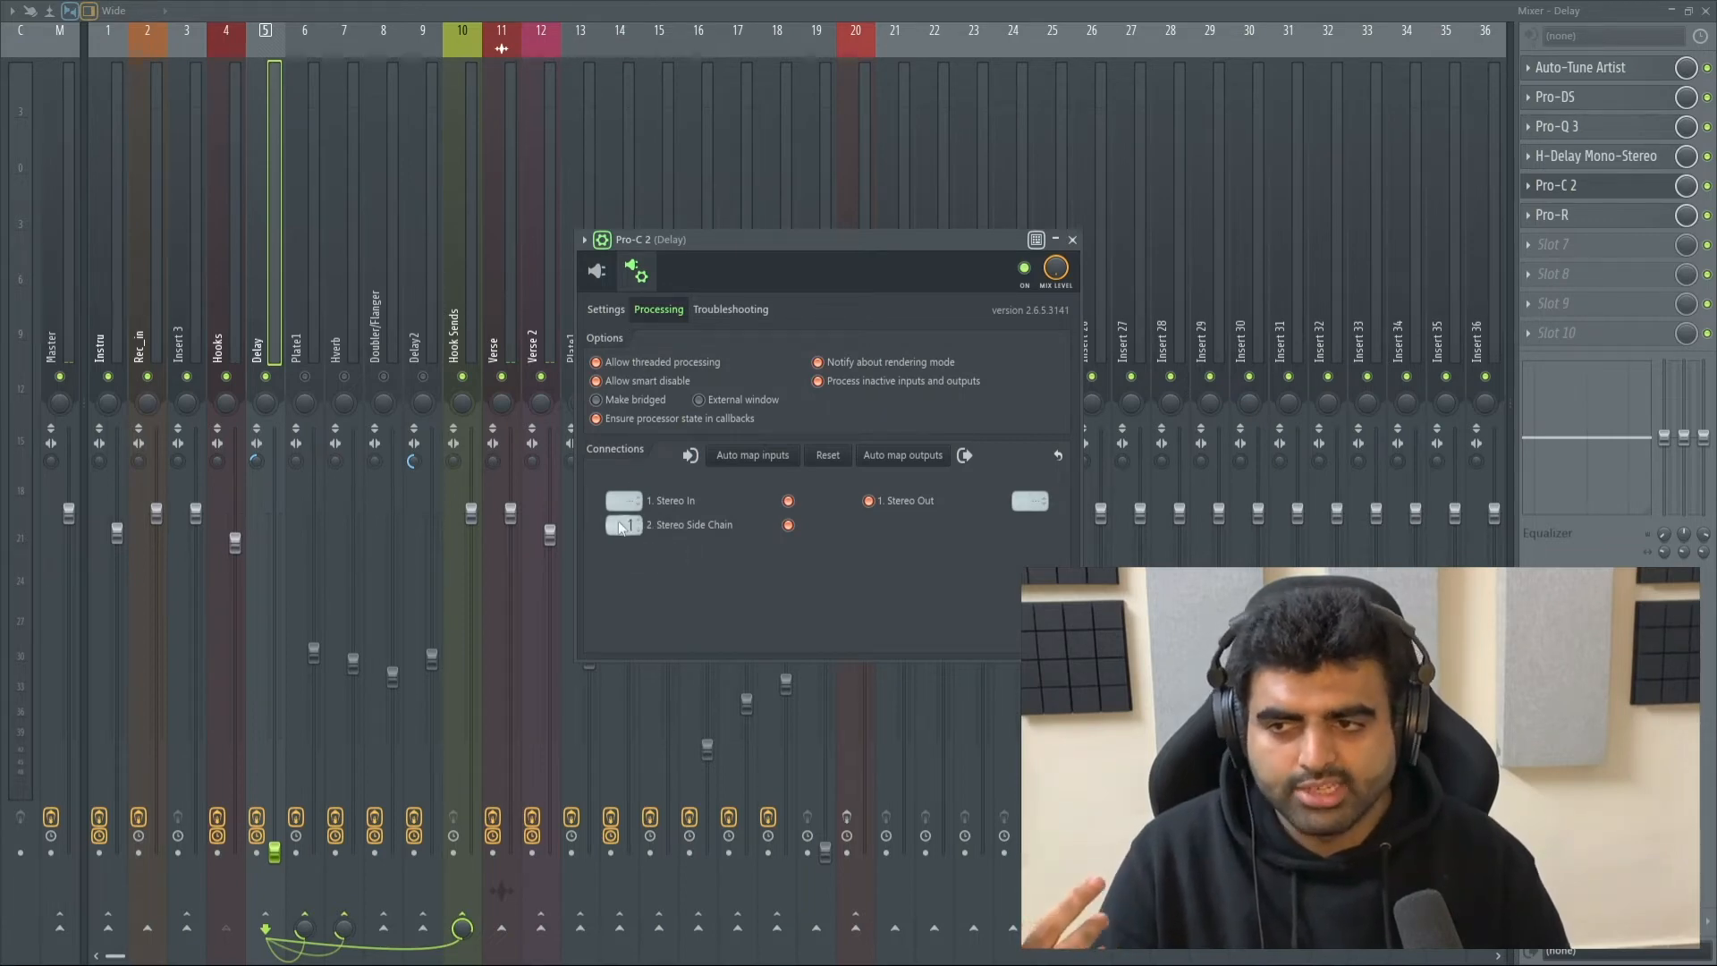
click(598, 272)
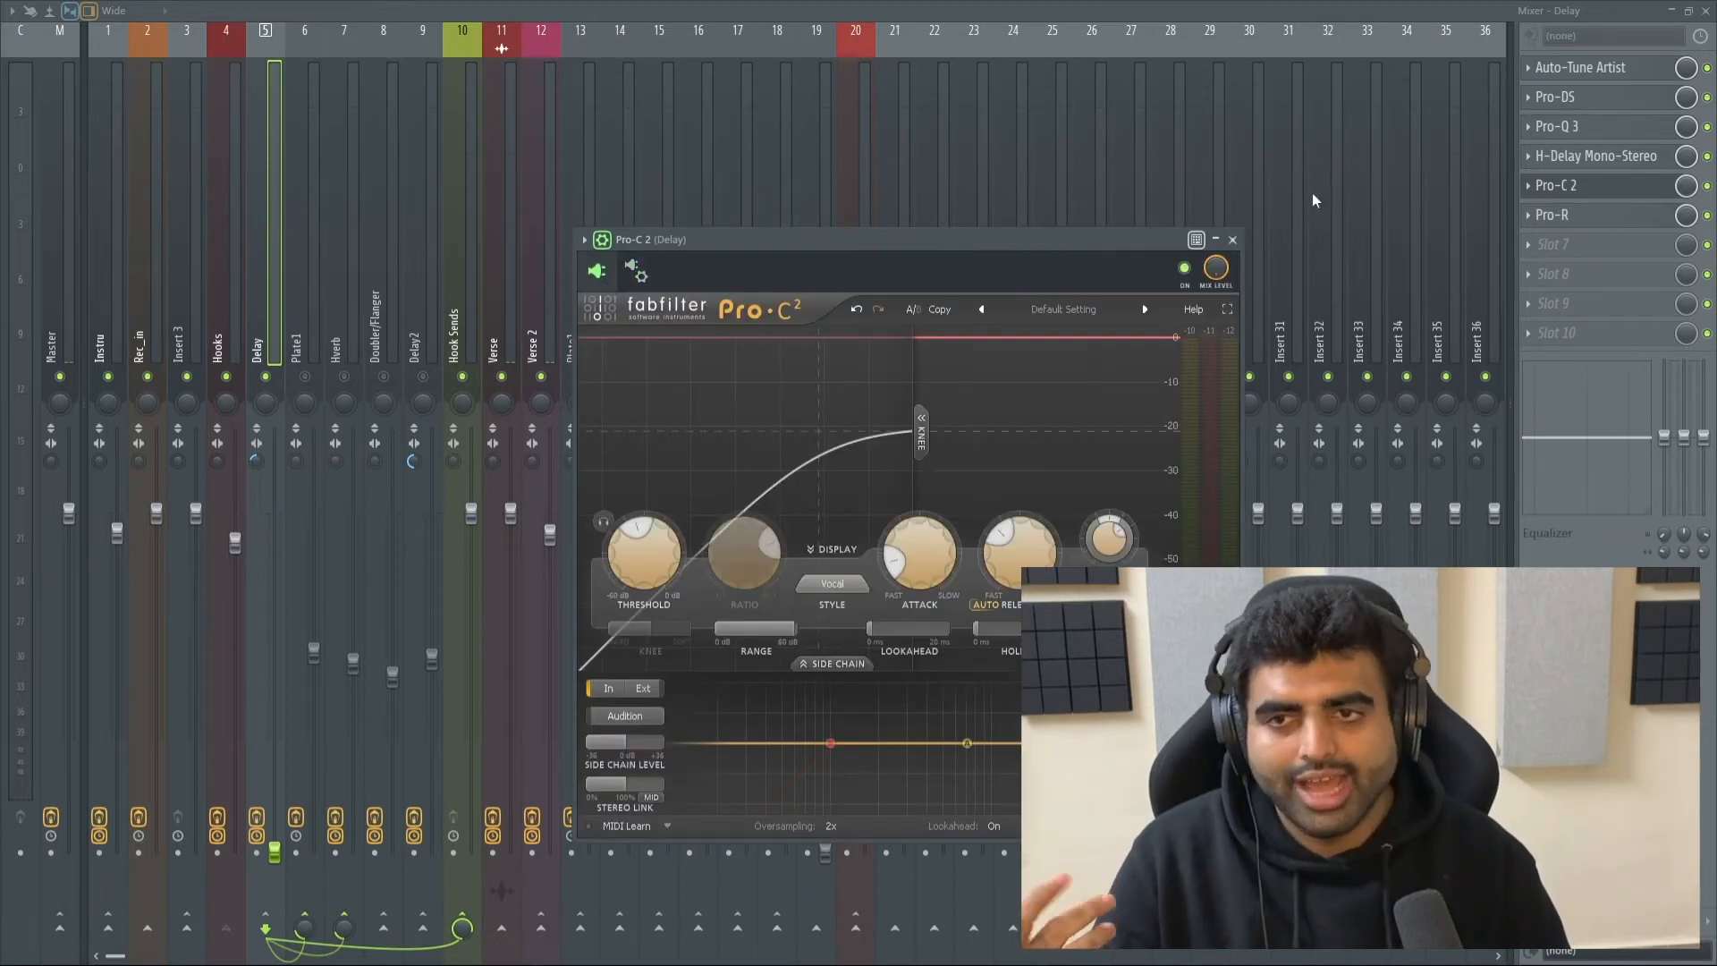
Step: Close Pro-C 2, expand the Hooks group in the playlist to examine the Delay automation, and set the playhead near bar 69
click(1703, 13)
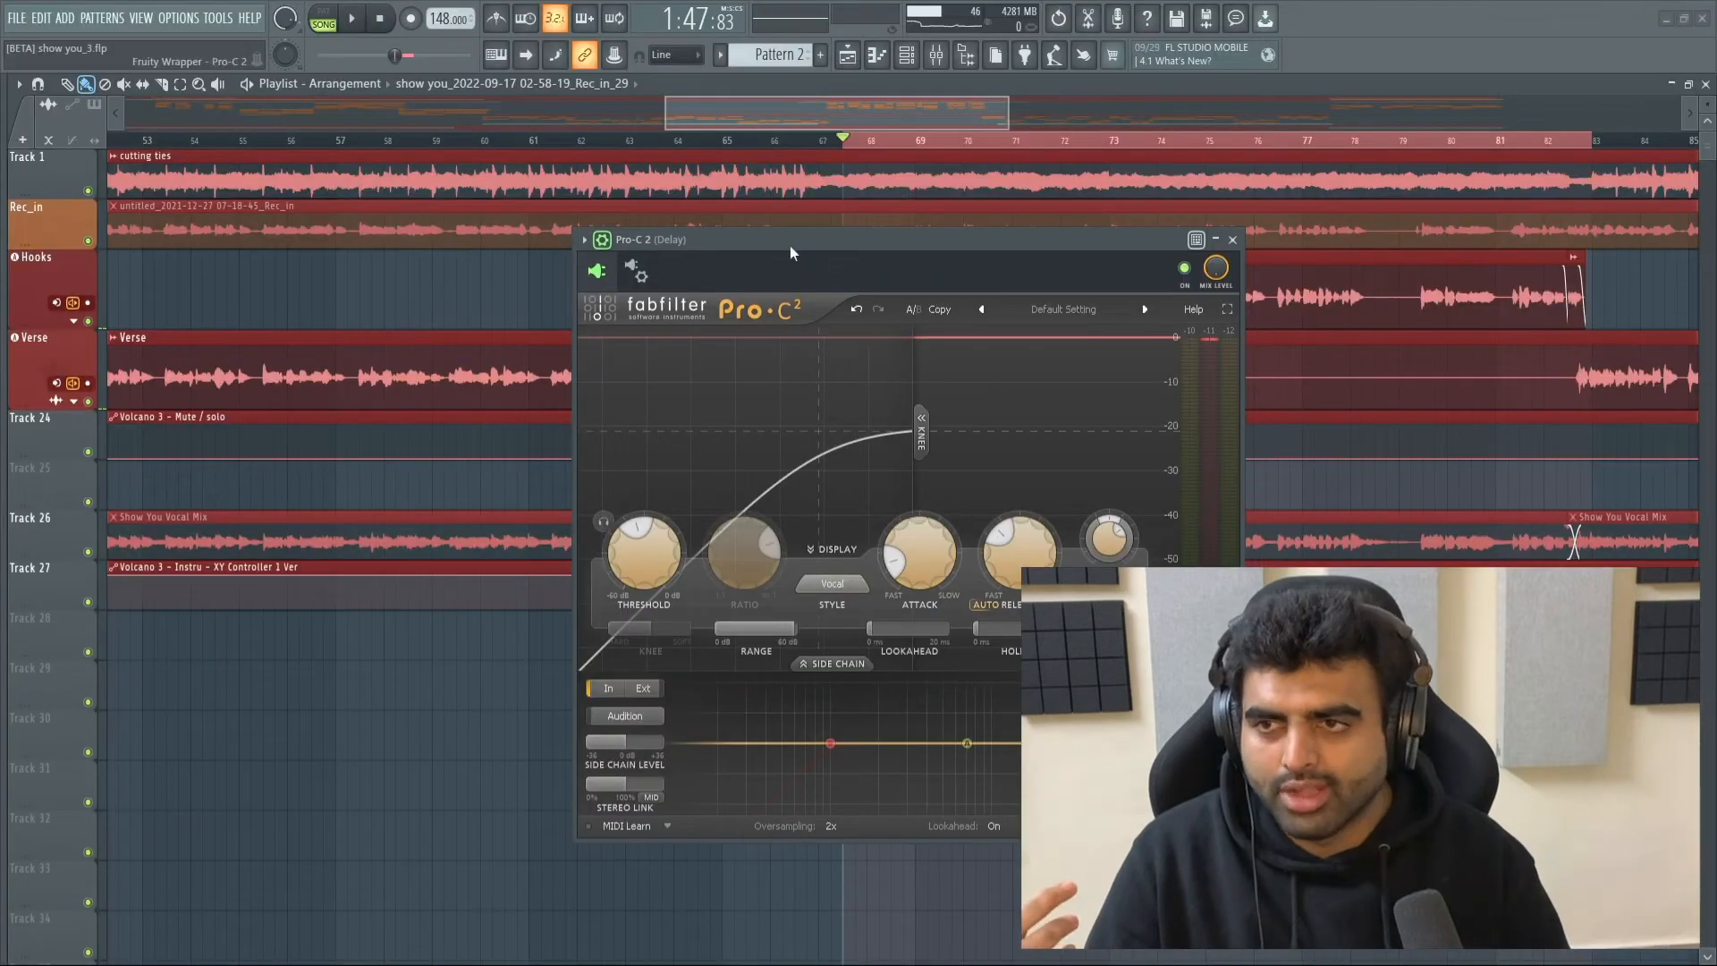
click(74, 320)
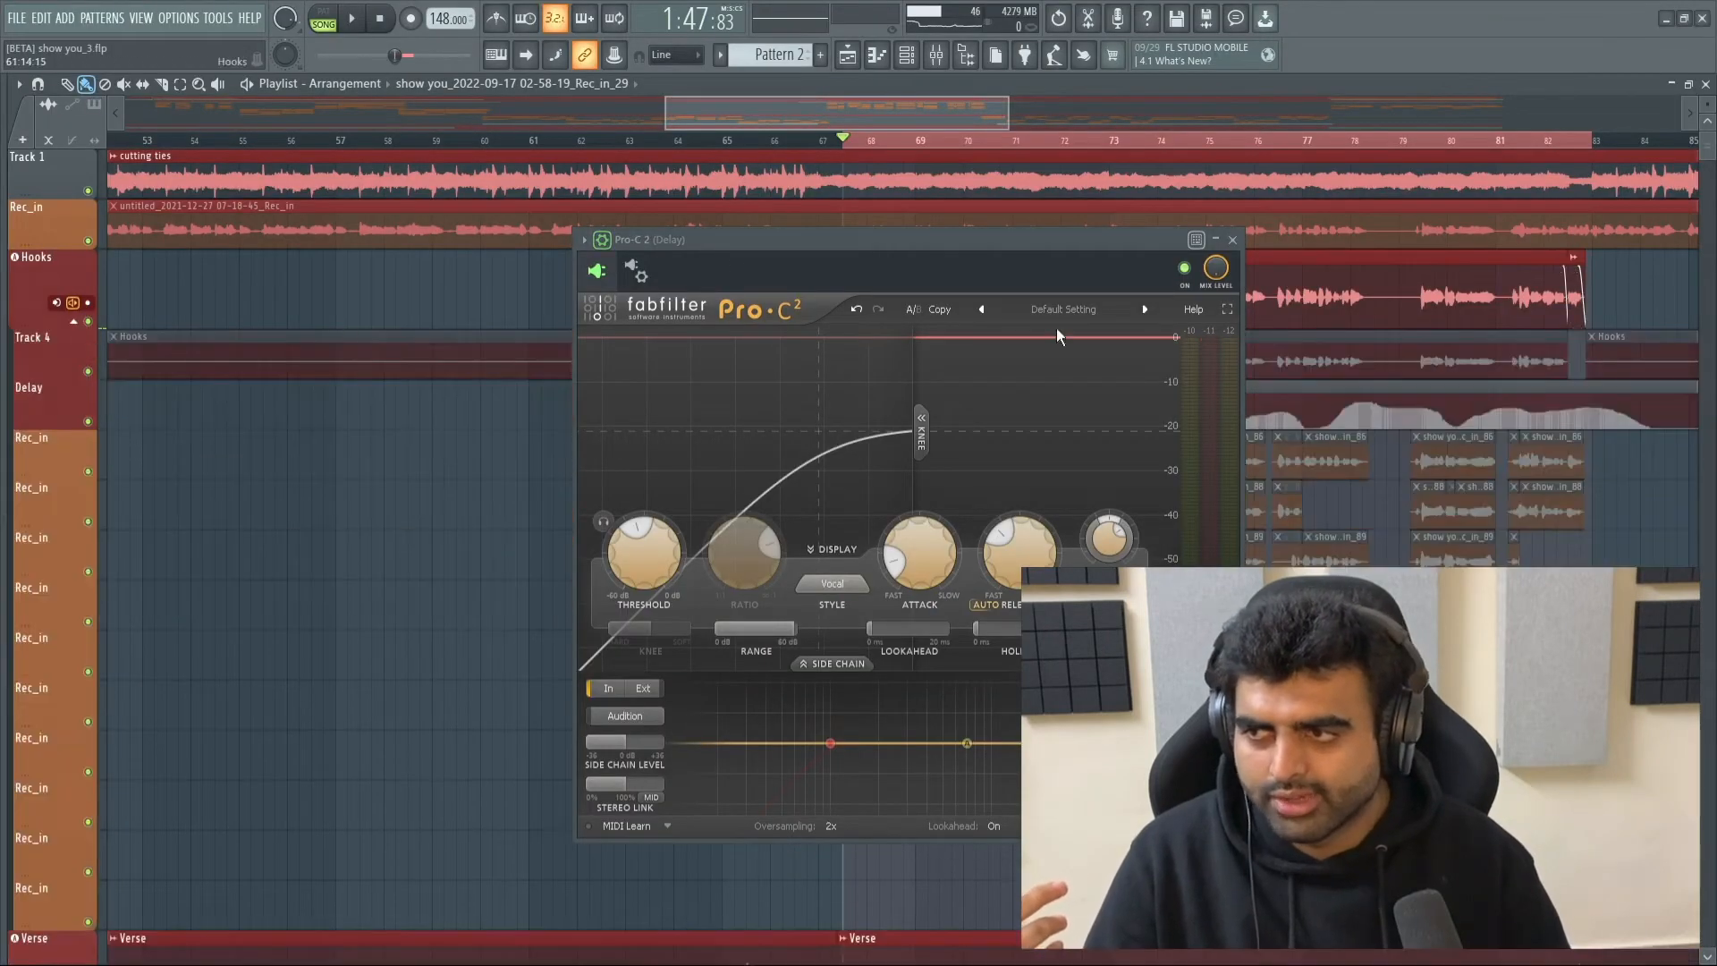
click(1233, 240)
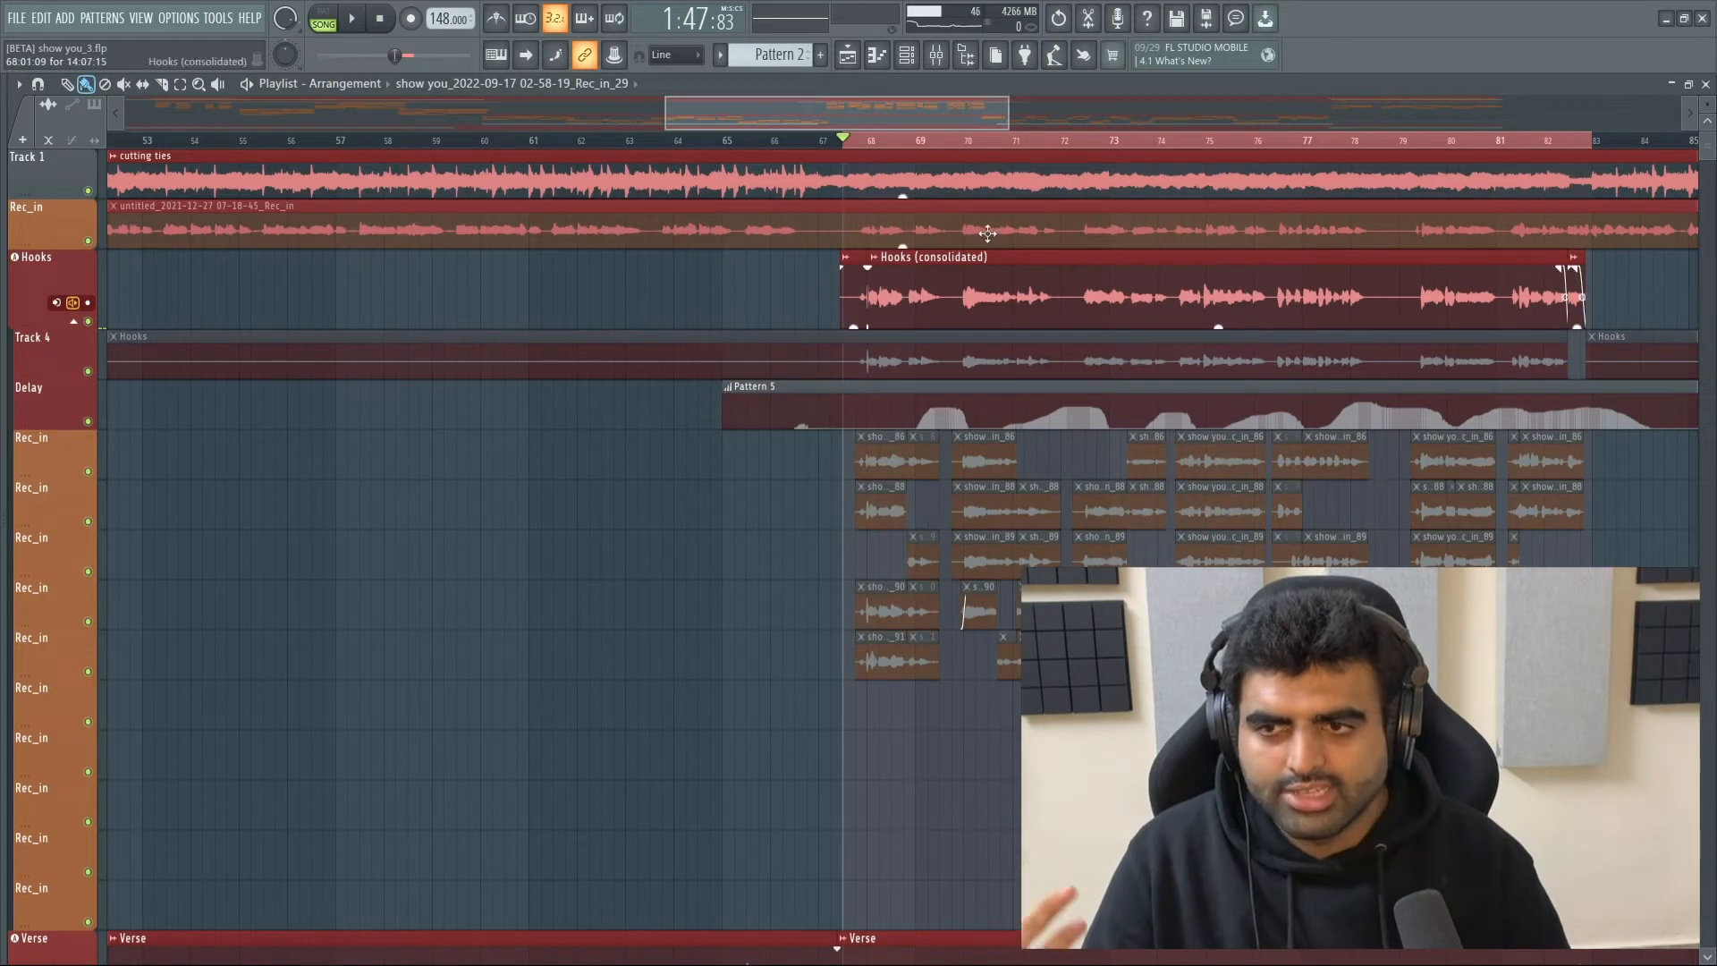
click(917, 140)
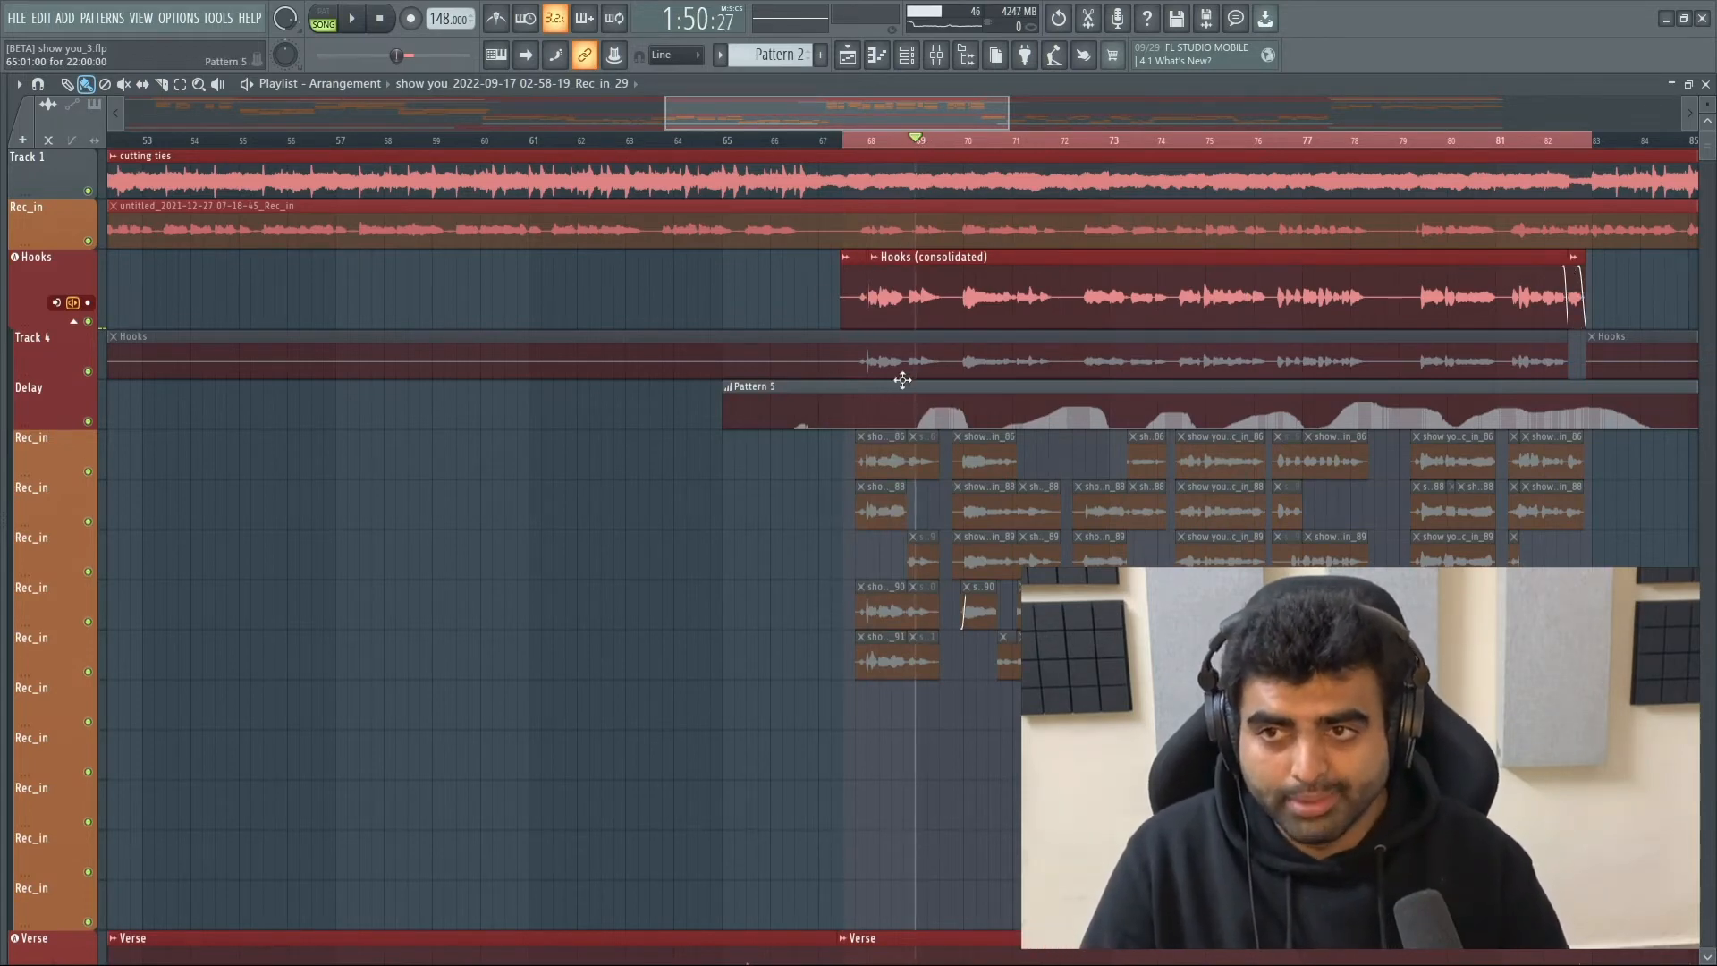
Step: Enable the Plate1 send track in the mixer and check the low cut in its Pro-Q 3
click(937, 53)
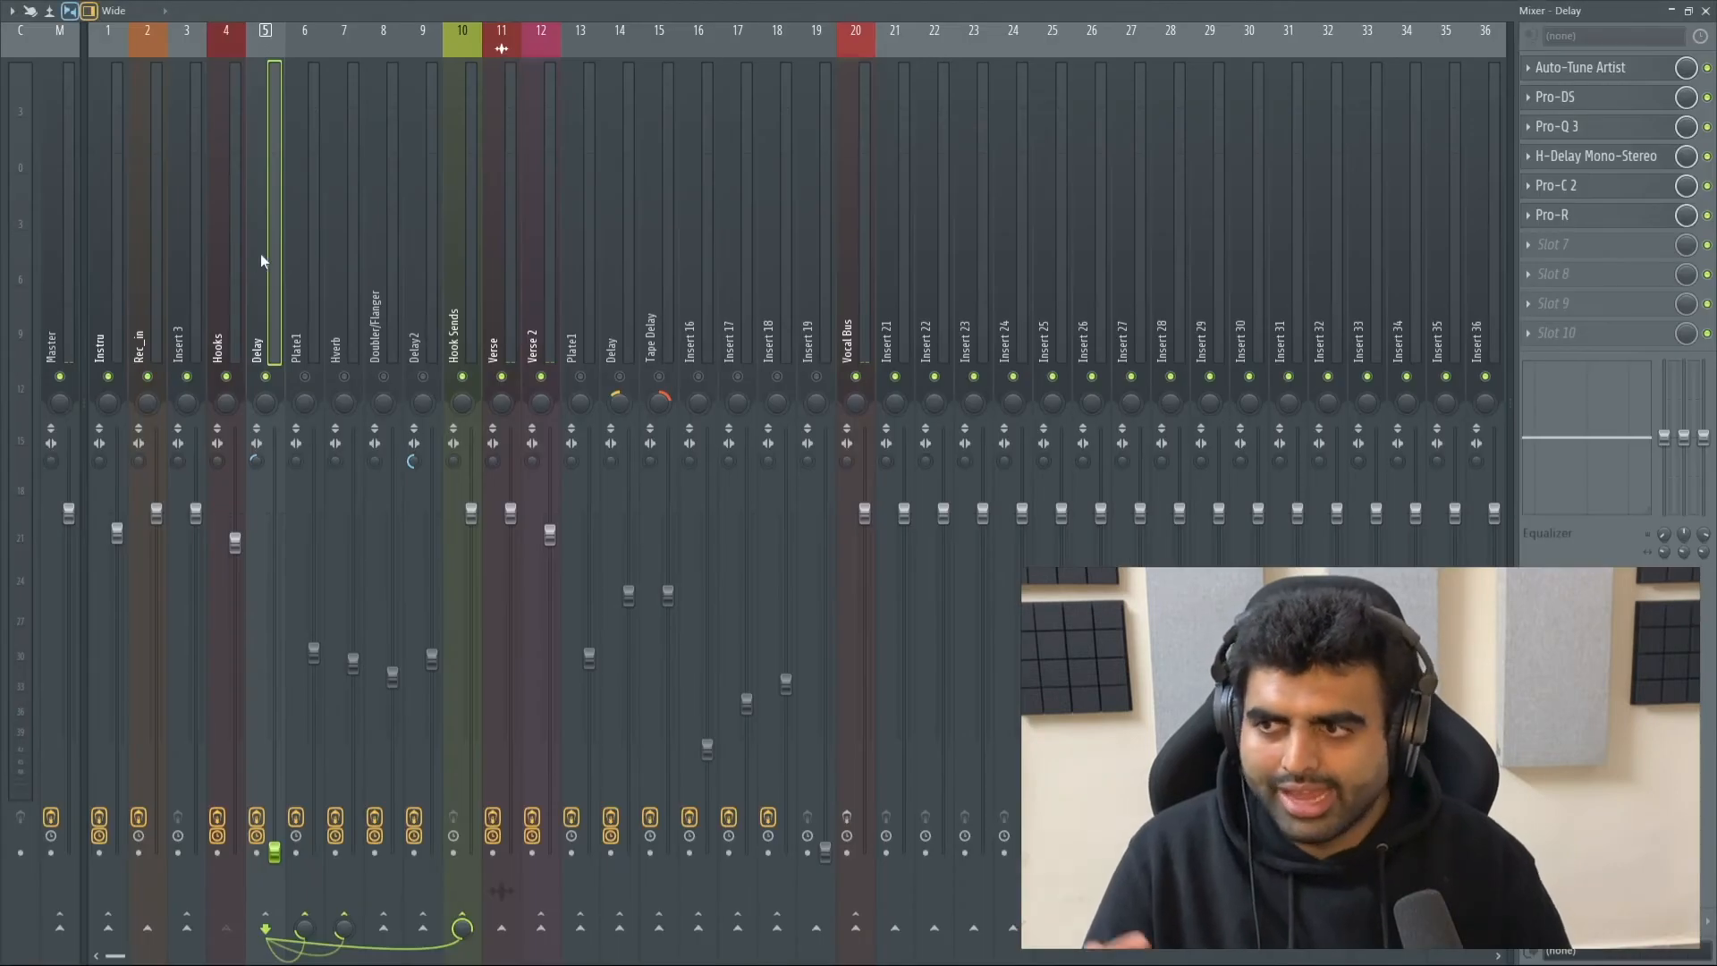
click(310, 344)
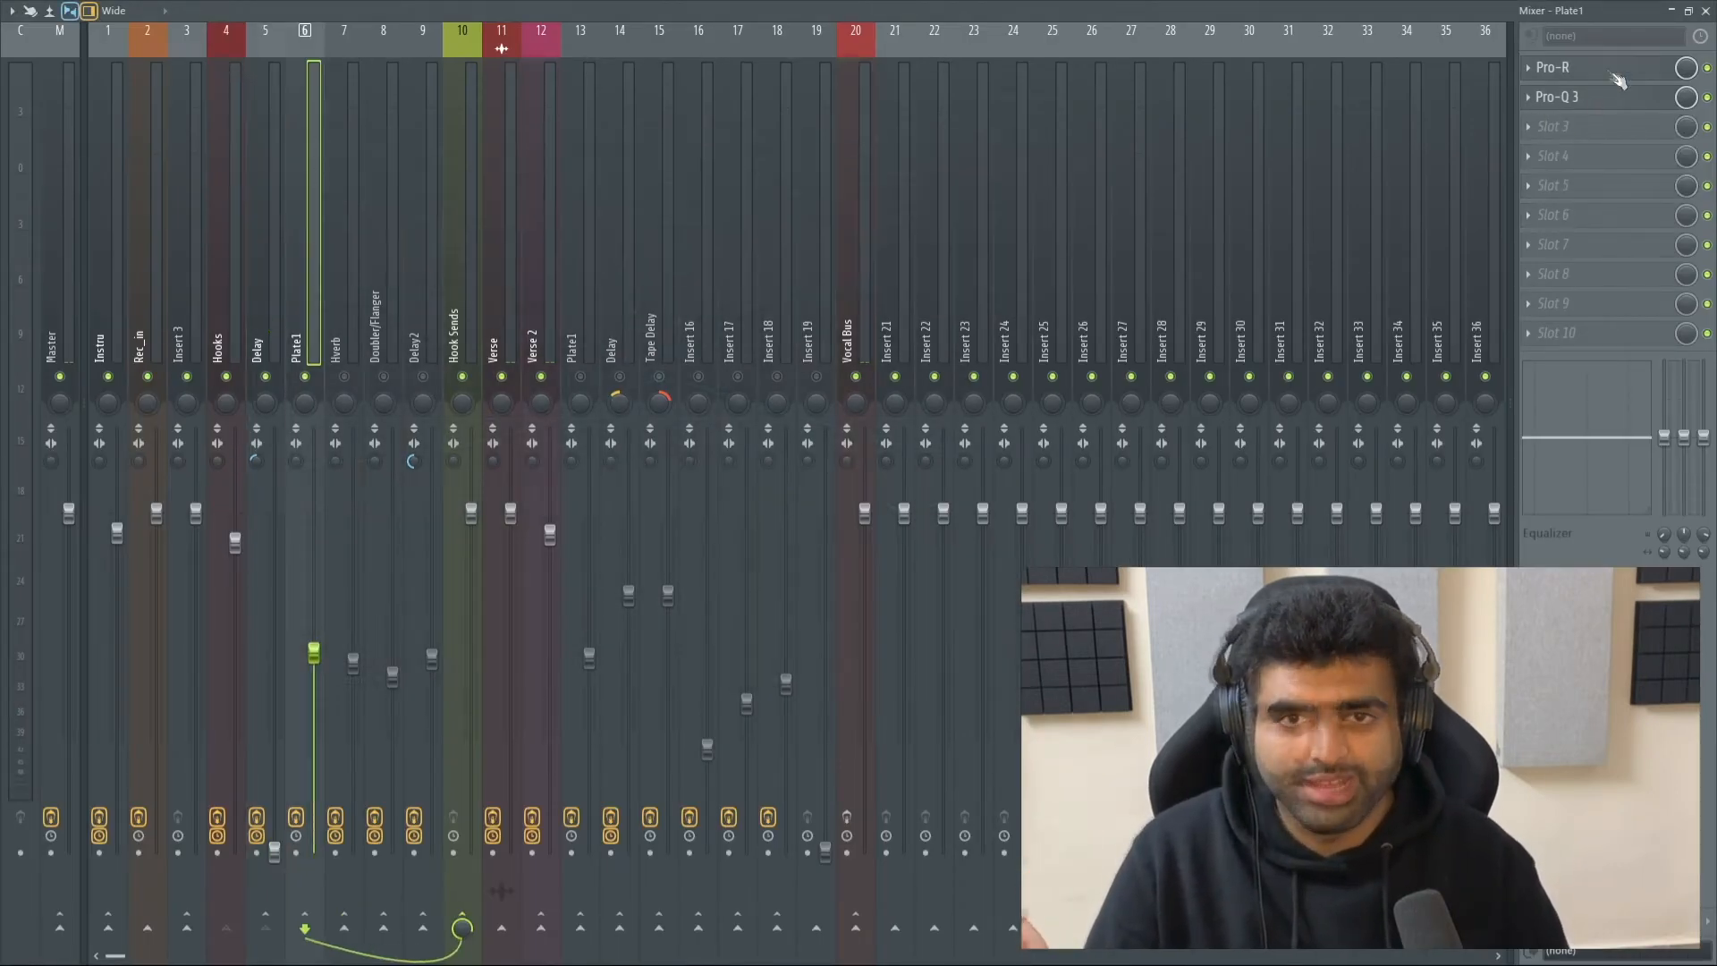
click(1605, 100)
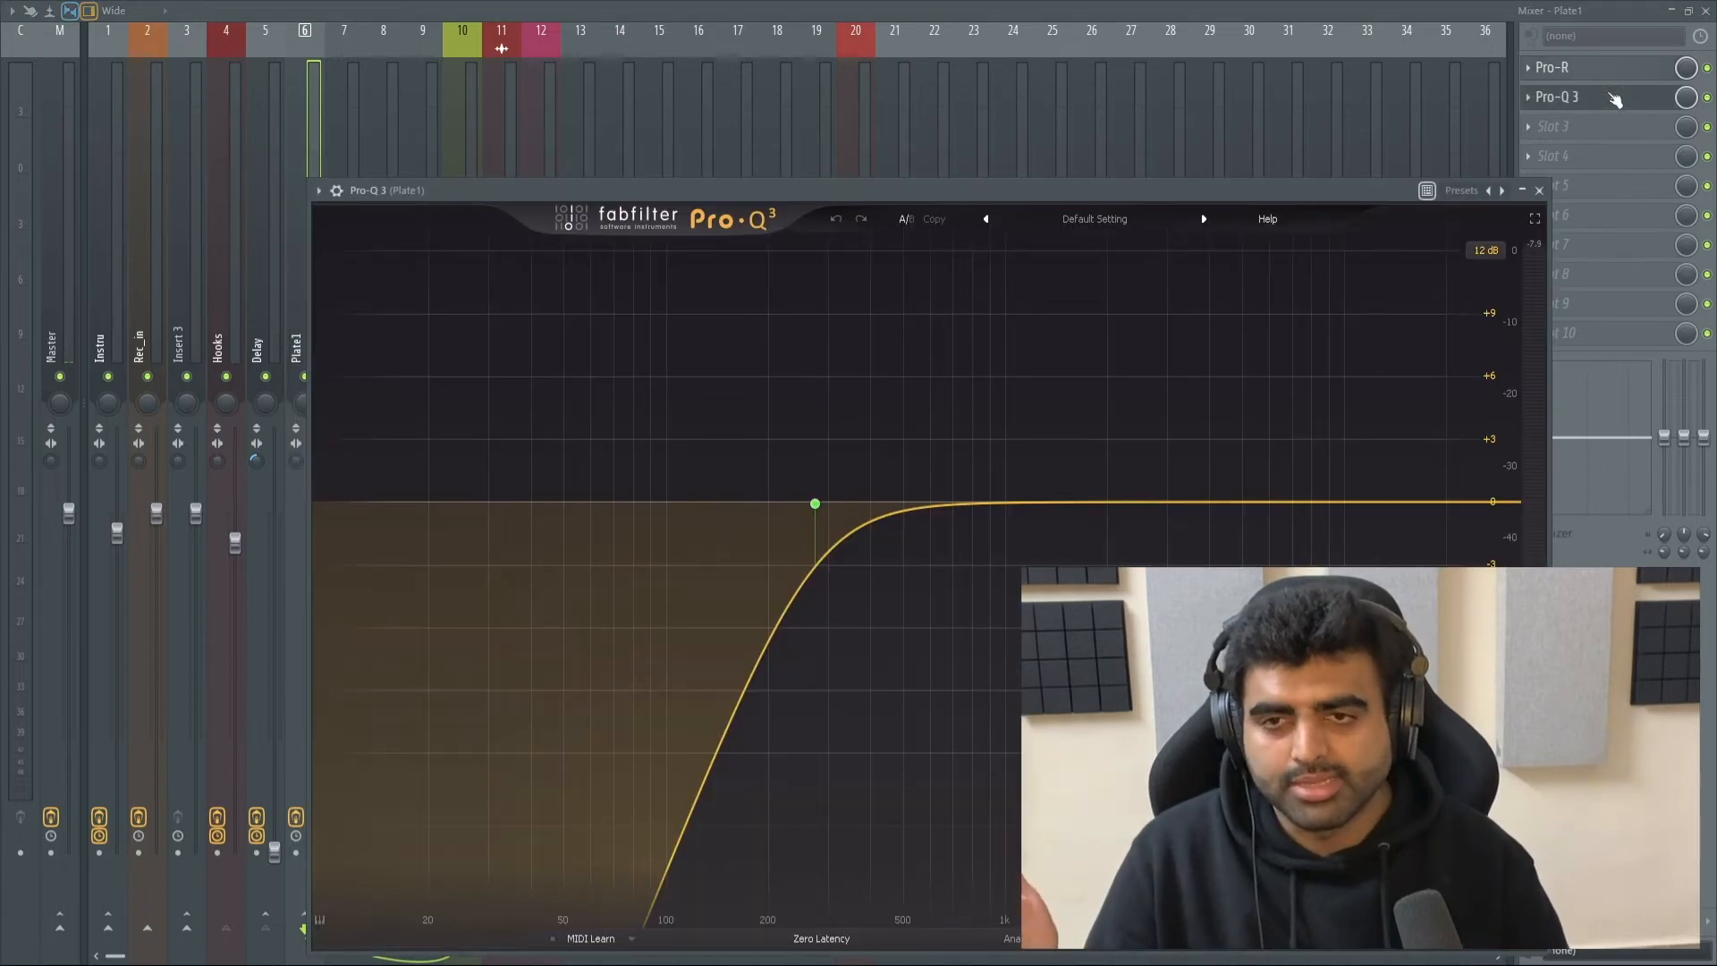
click(1614, 100)
Step: Play the hook with the Hooks track selected, watching the send levels and the Delay automation in the playlist
click(220, 280)
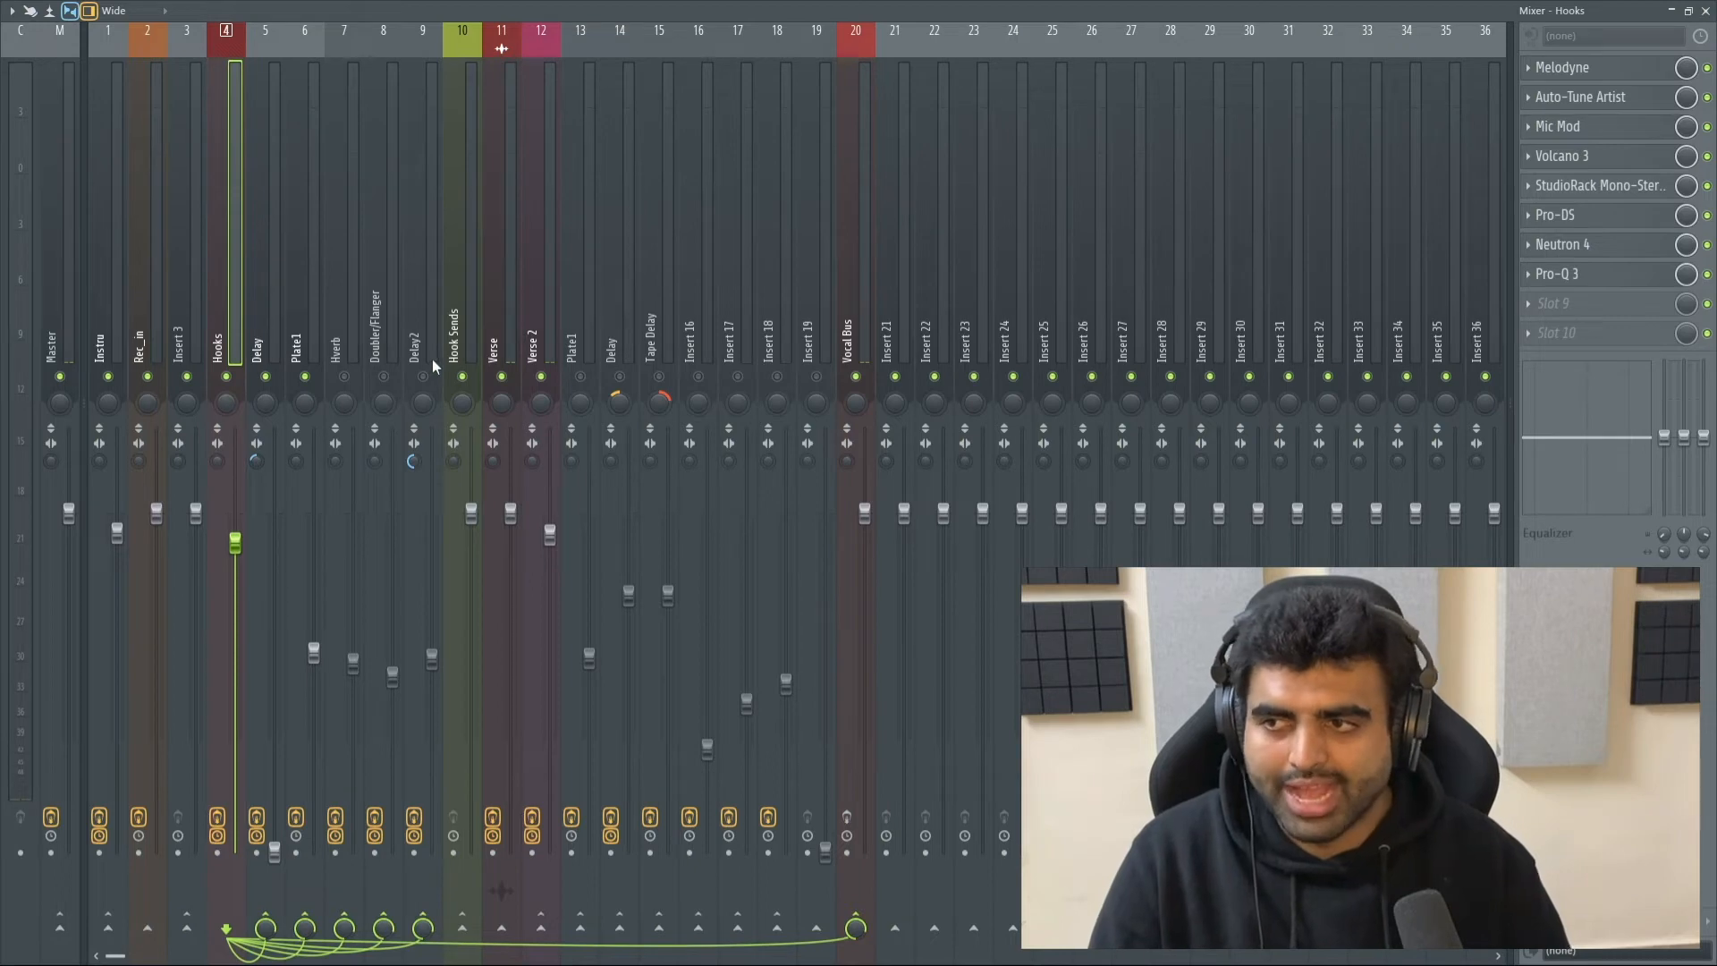
key(space)
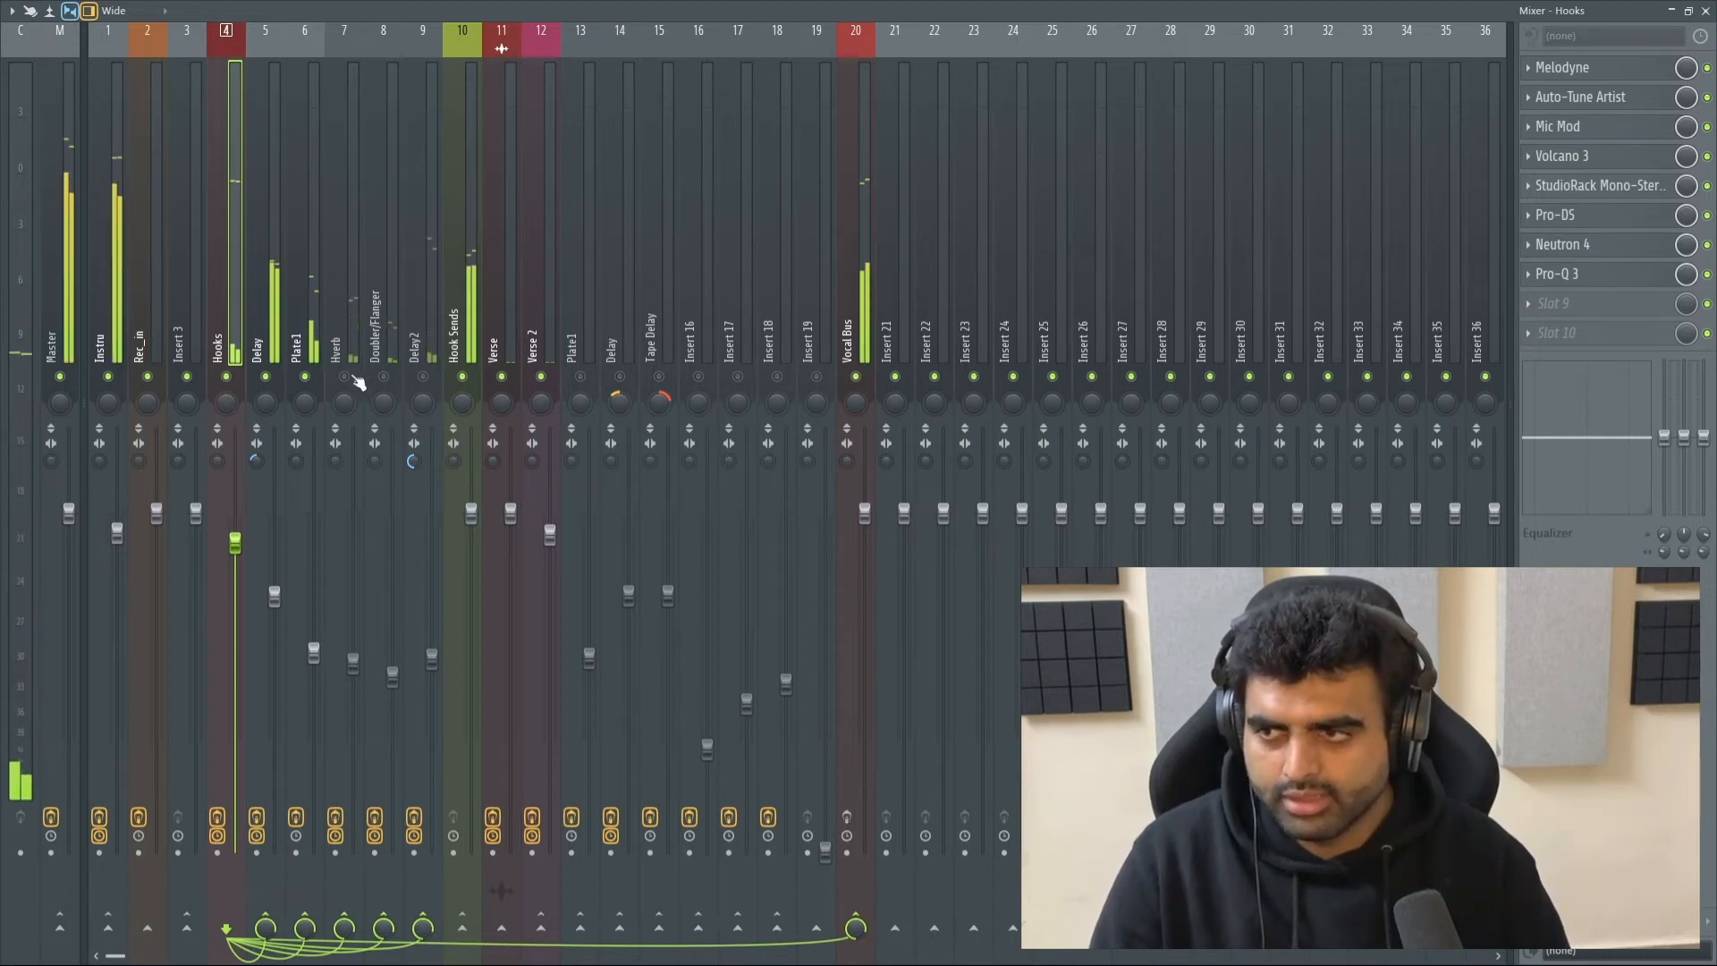
click(1704, 10)
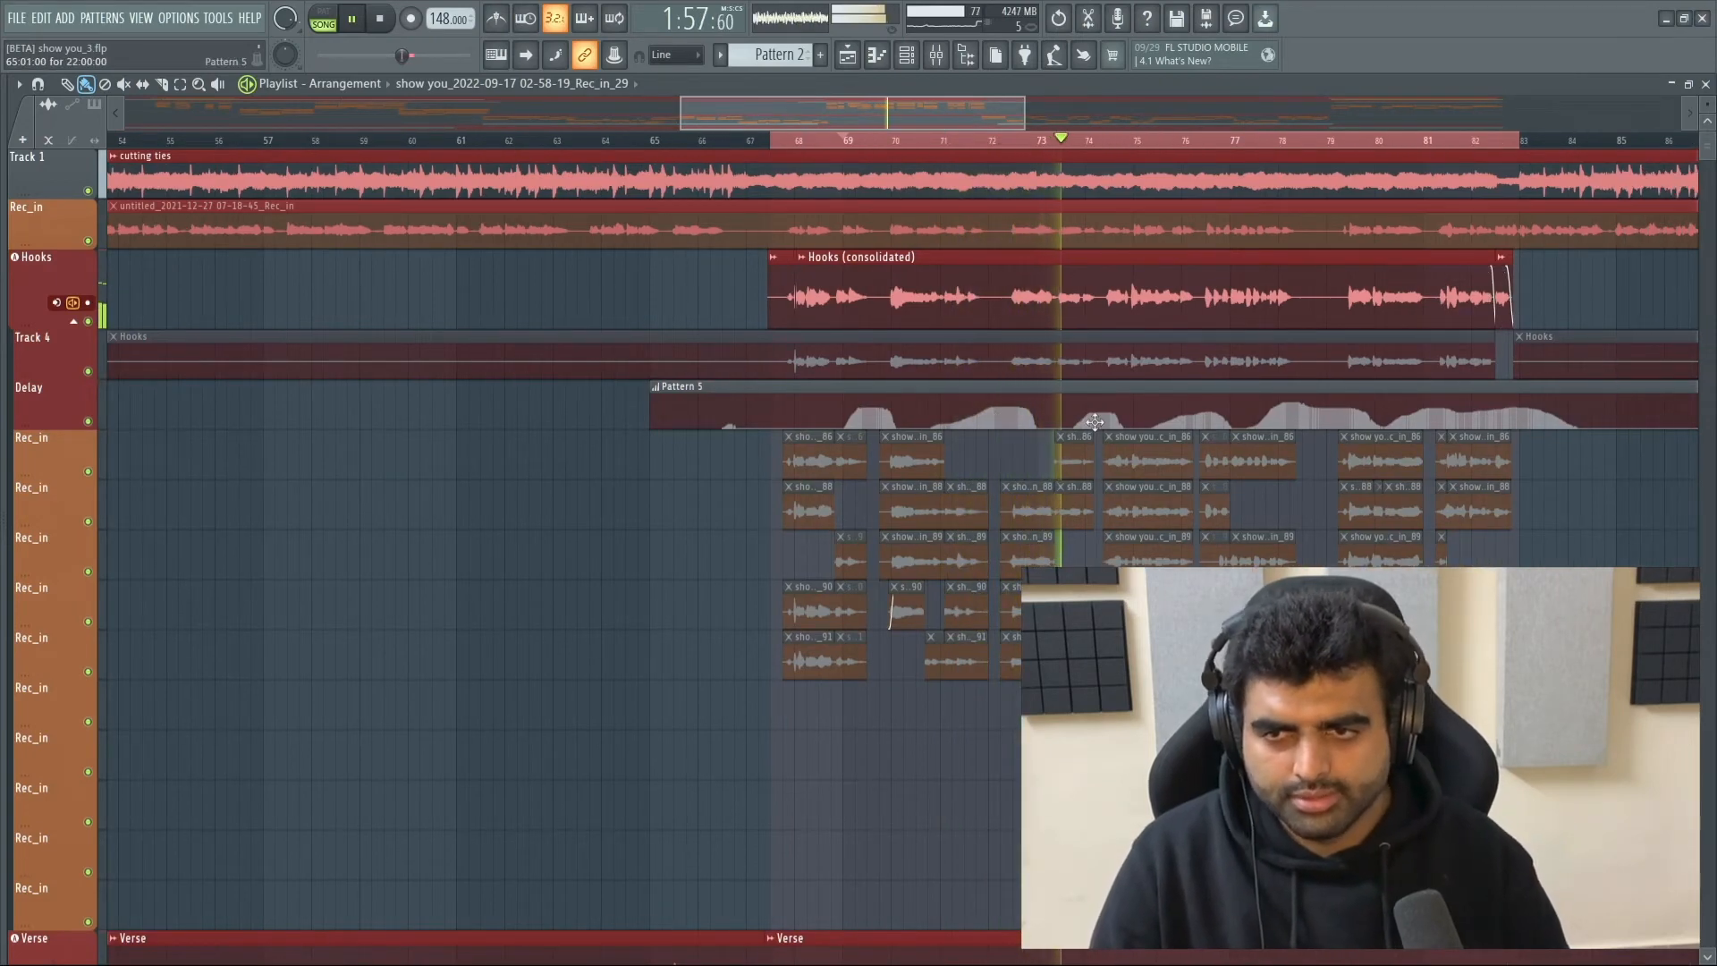
key(space)
Step: Enable the Hverb send track in the mixer and review the H-Reverb settings in its StudioRack
click(937, 55)
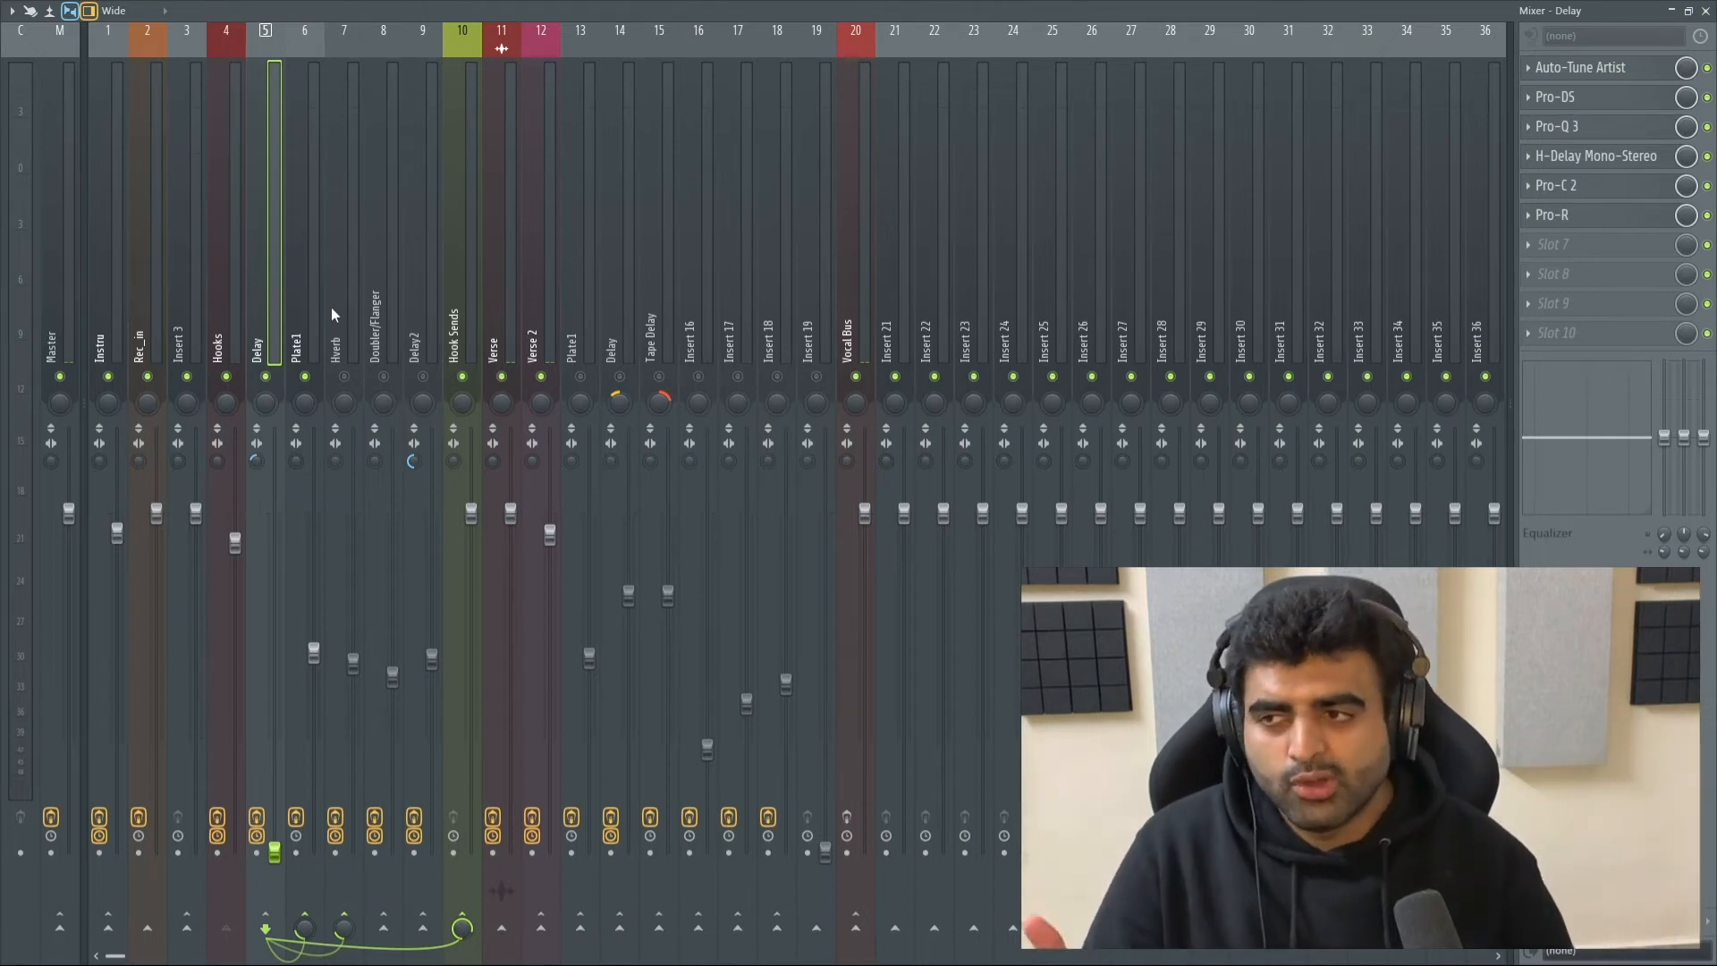
click(347, 349)
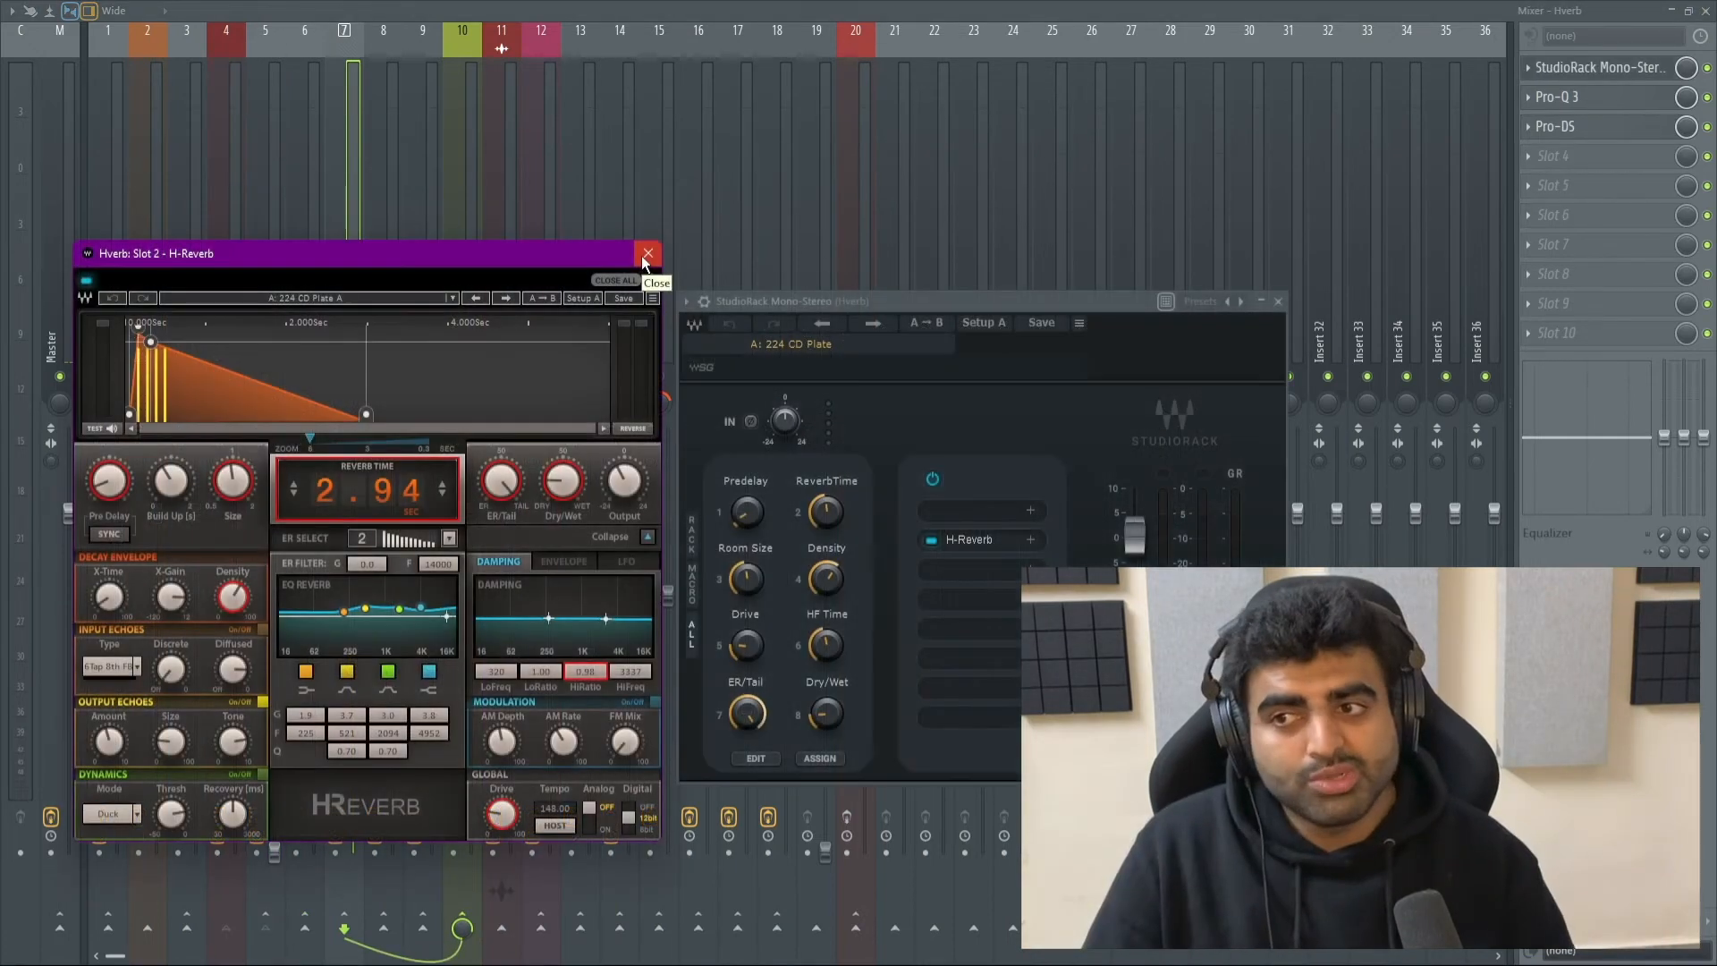
click(643, 256)
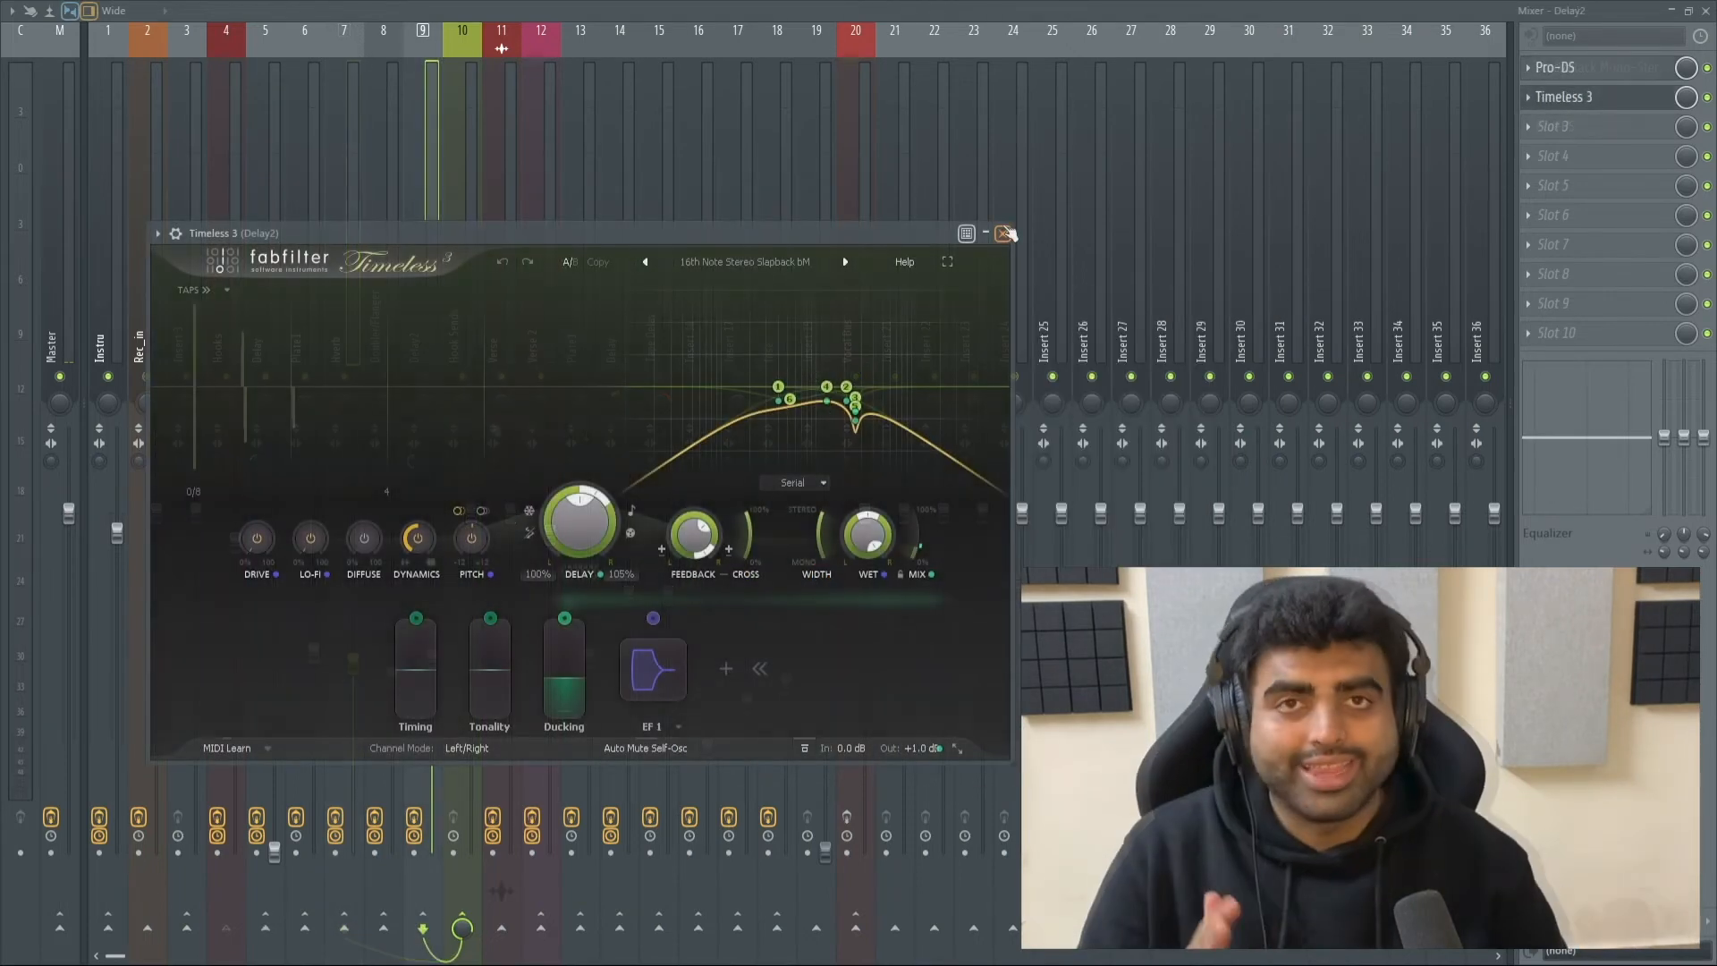
Step: Review Timeless 3 on the Delay2 send track, including its slapback preset and filter curve, and close it
drag(812, 241, 1066, 199)
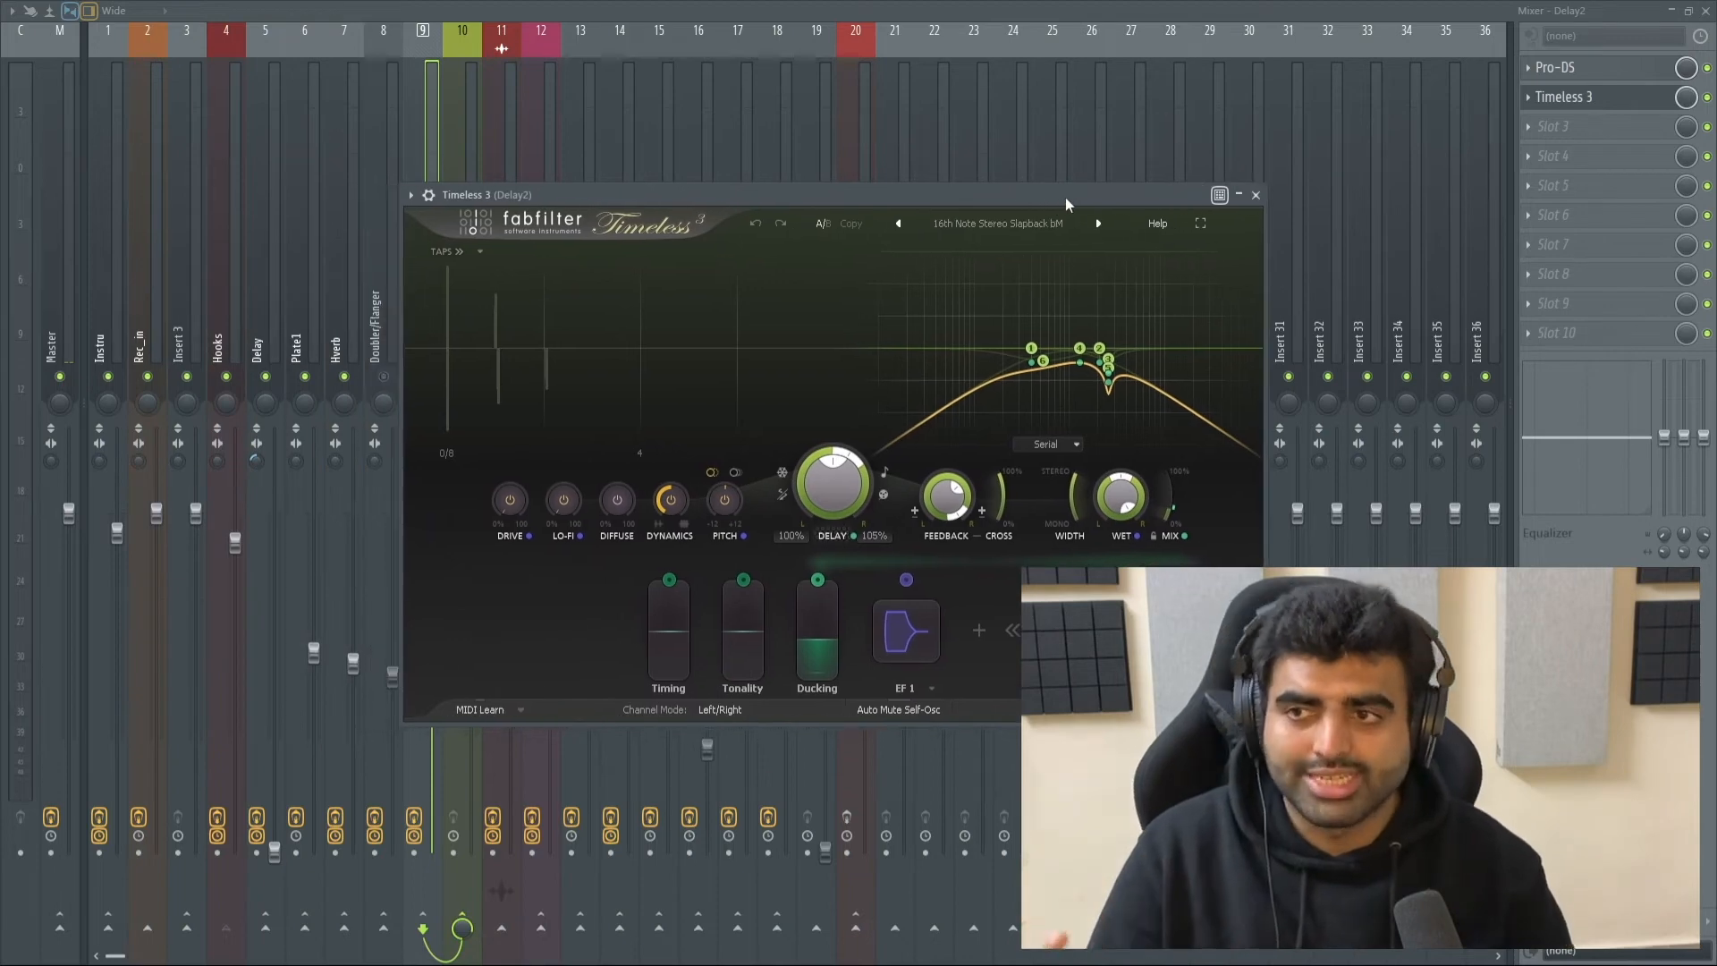
mouse_move(1019, 360)
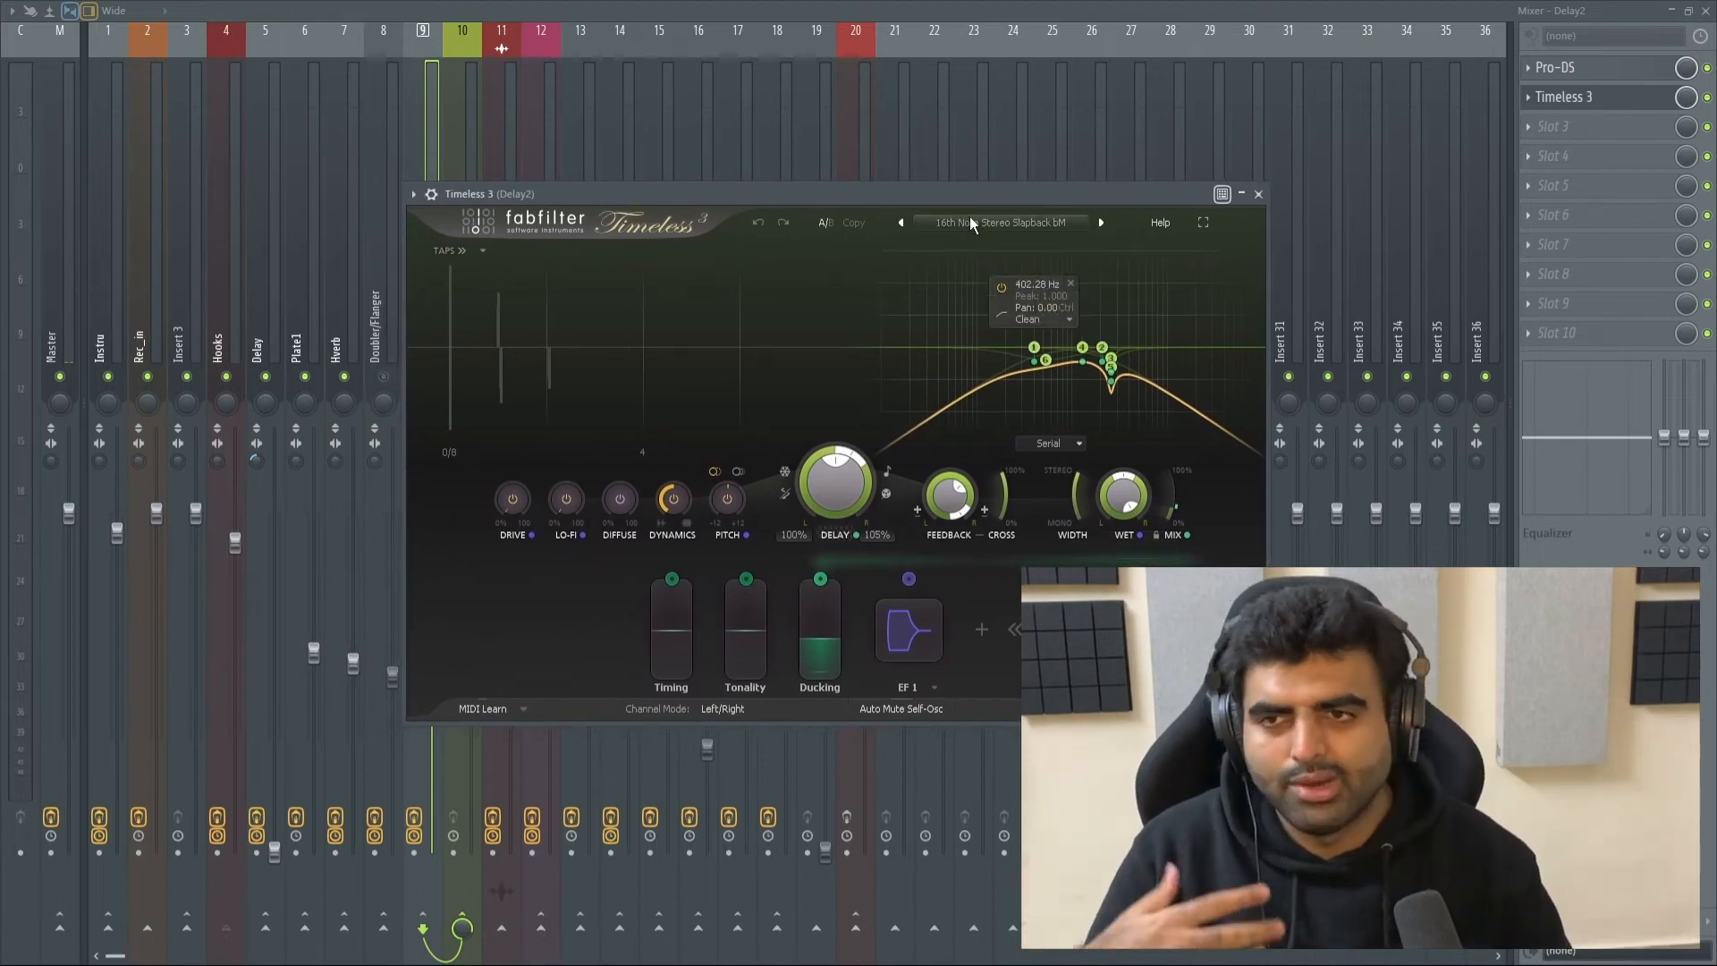
click(1260, 194)
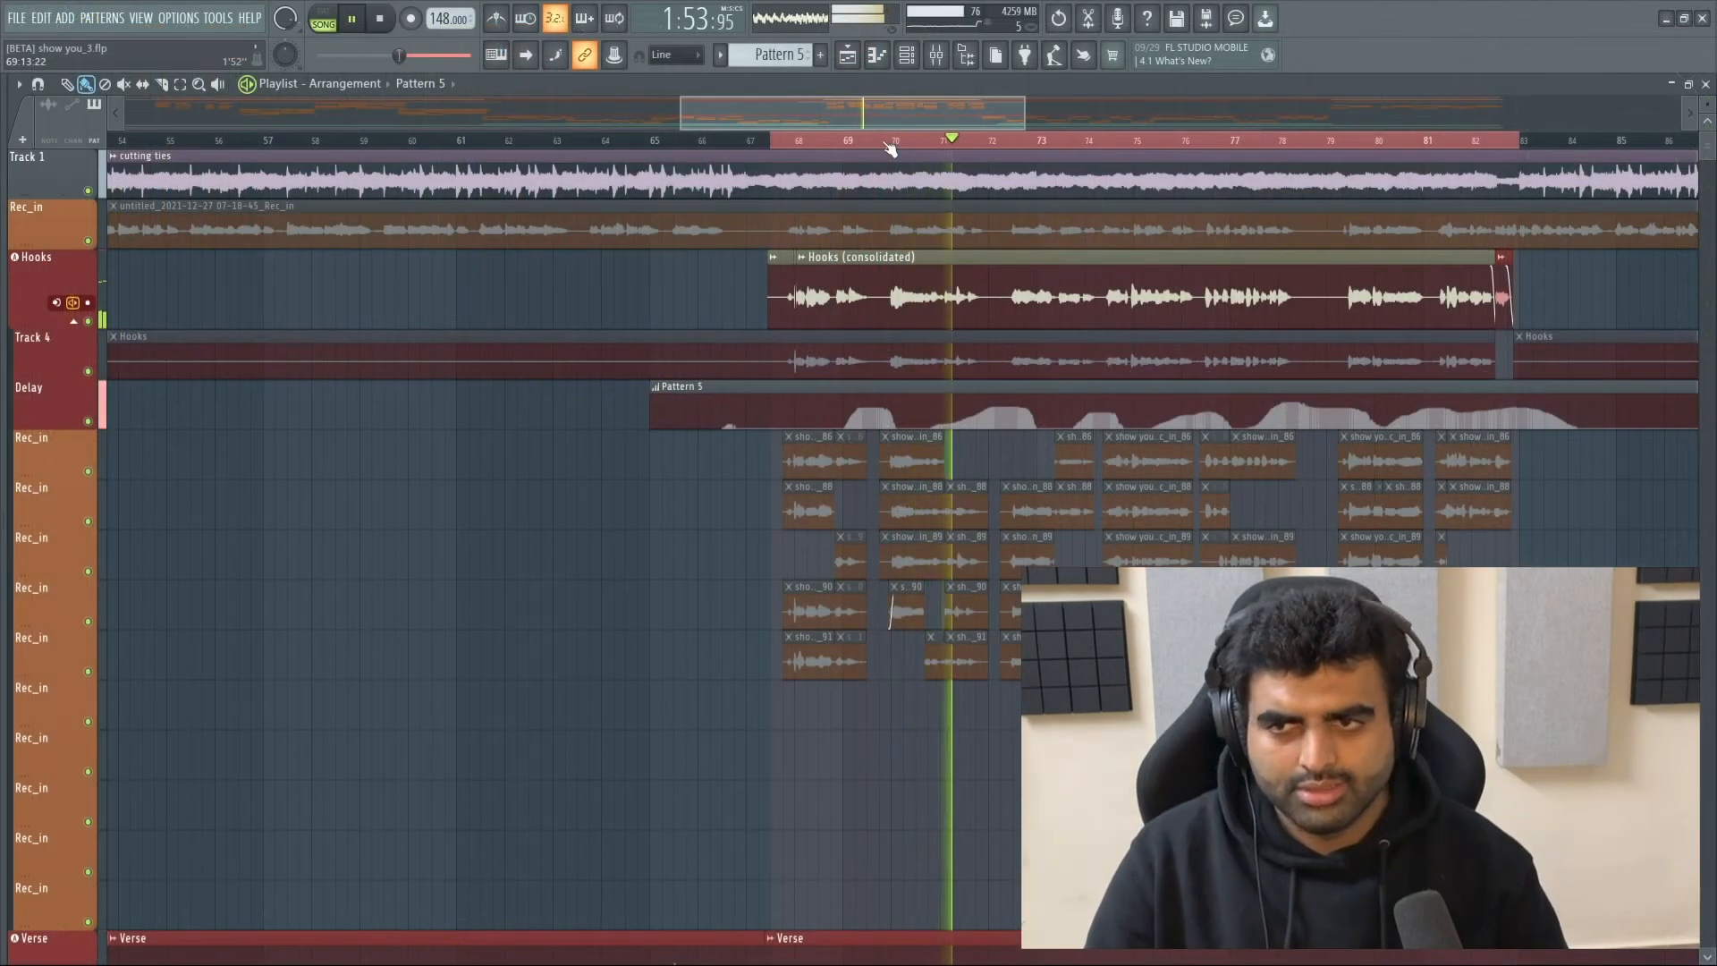
Step: Audition the hook from the playlist and check the levels of the Hook Sends bus in the mixer
scroll(909, 111, down, 5)
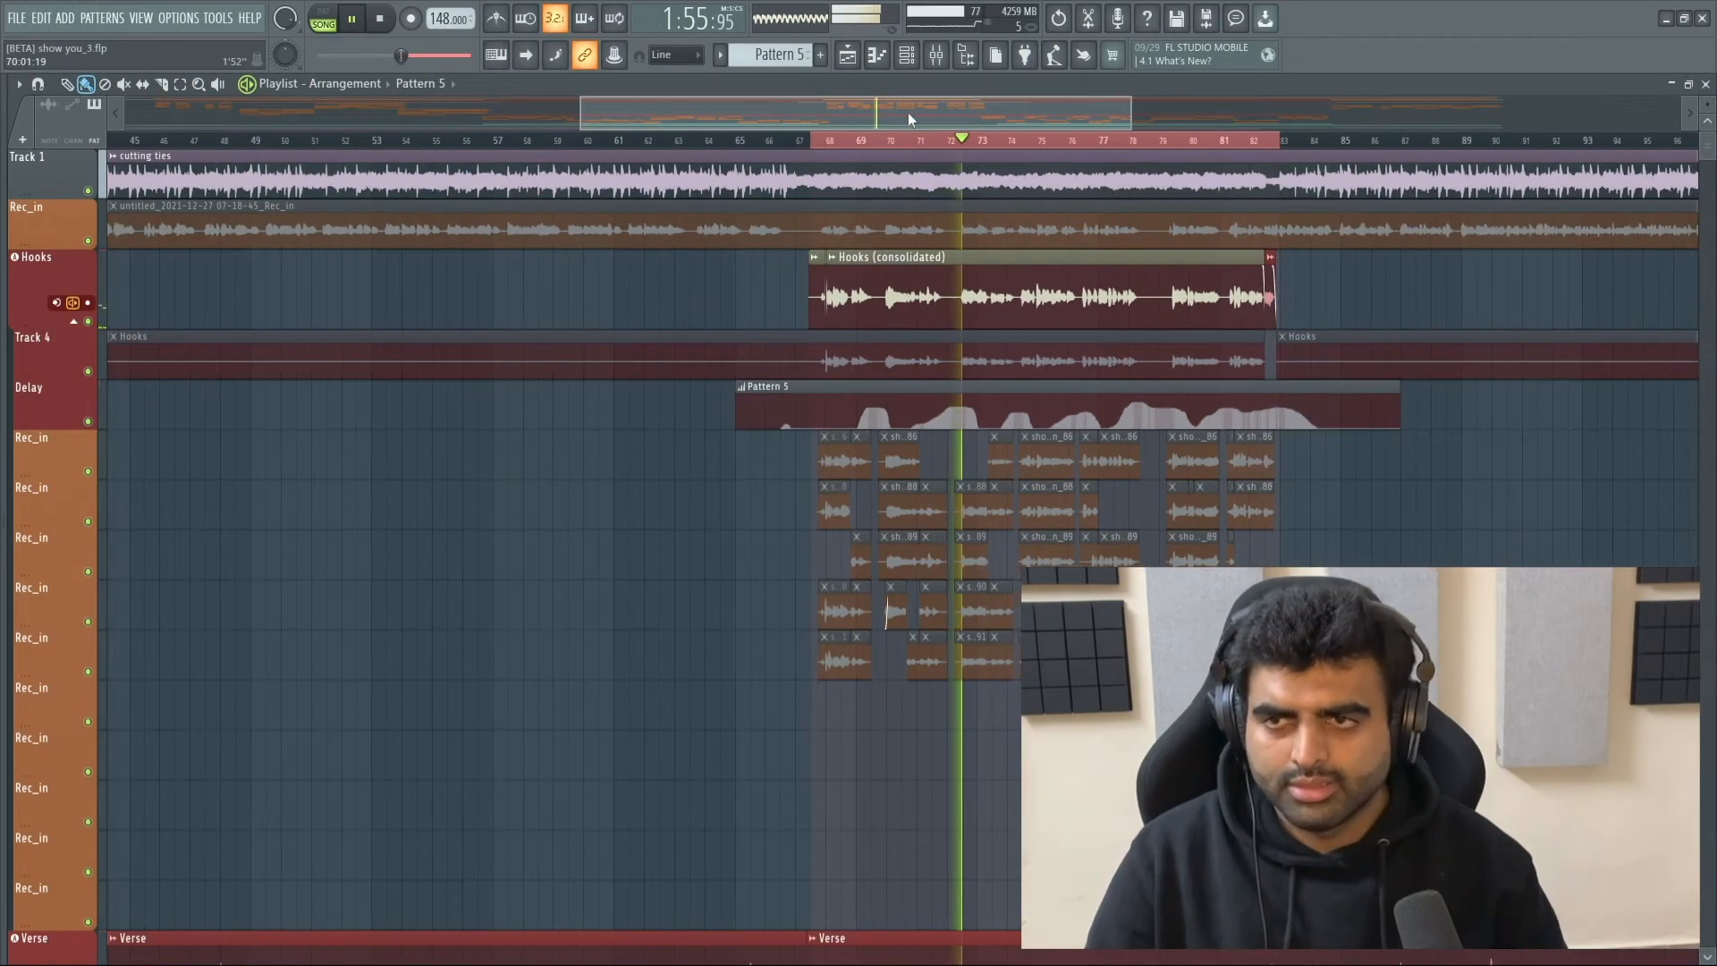
click(937, 55)
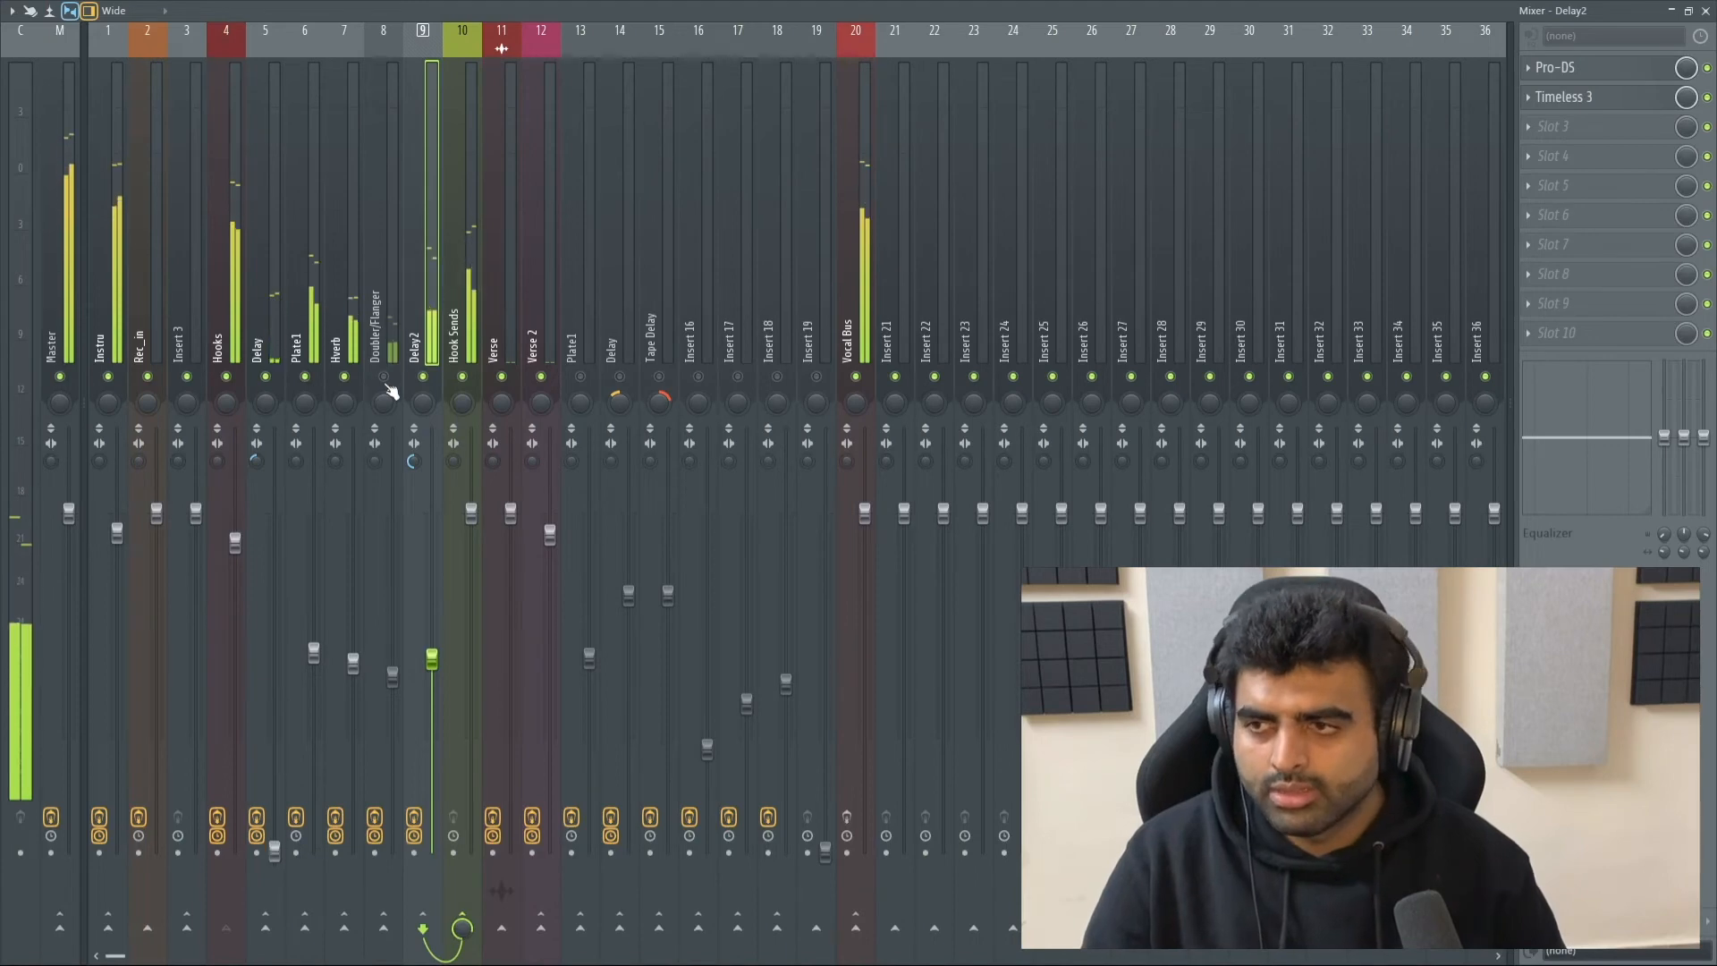
click(457, 411)
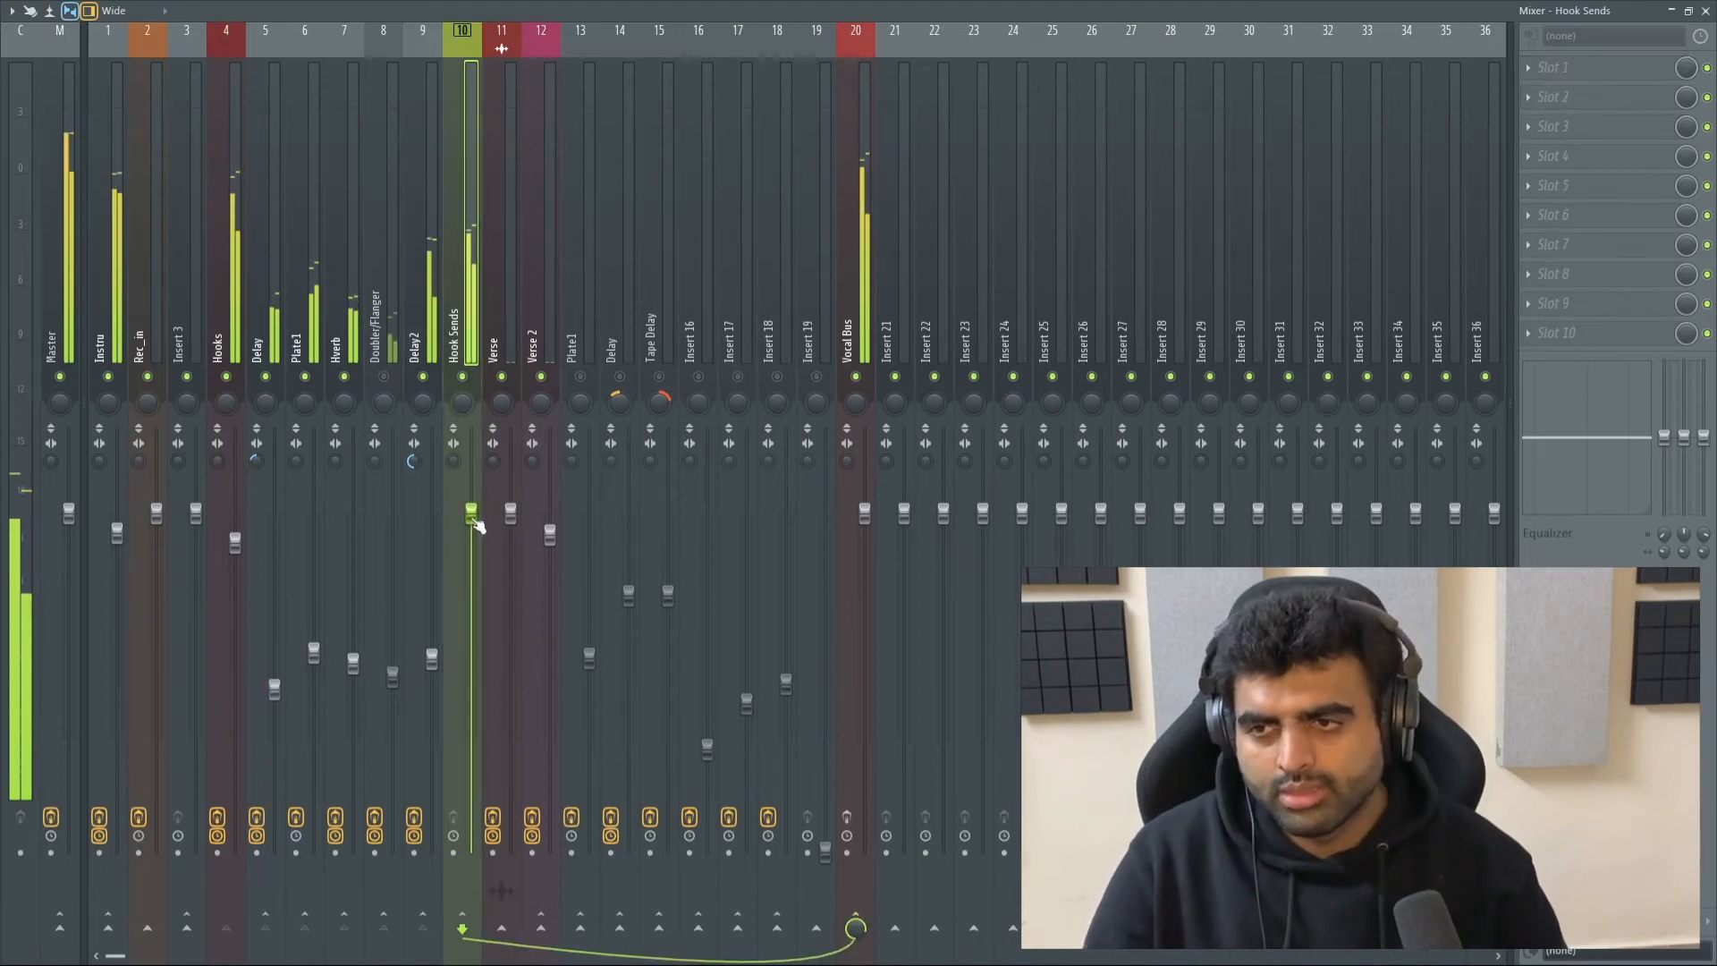
Step: Enable the Doubler/Flanger send track and review RVox and Sibilance inside its StudioRack chain
click(388, 320)
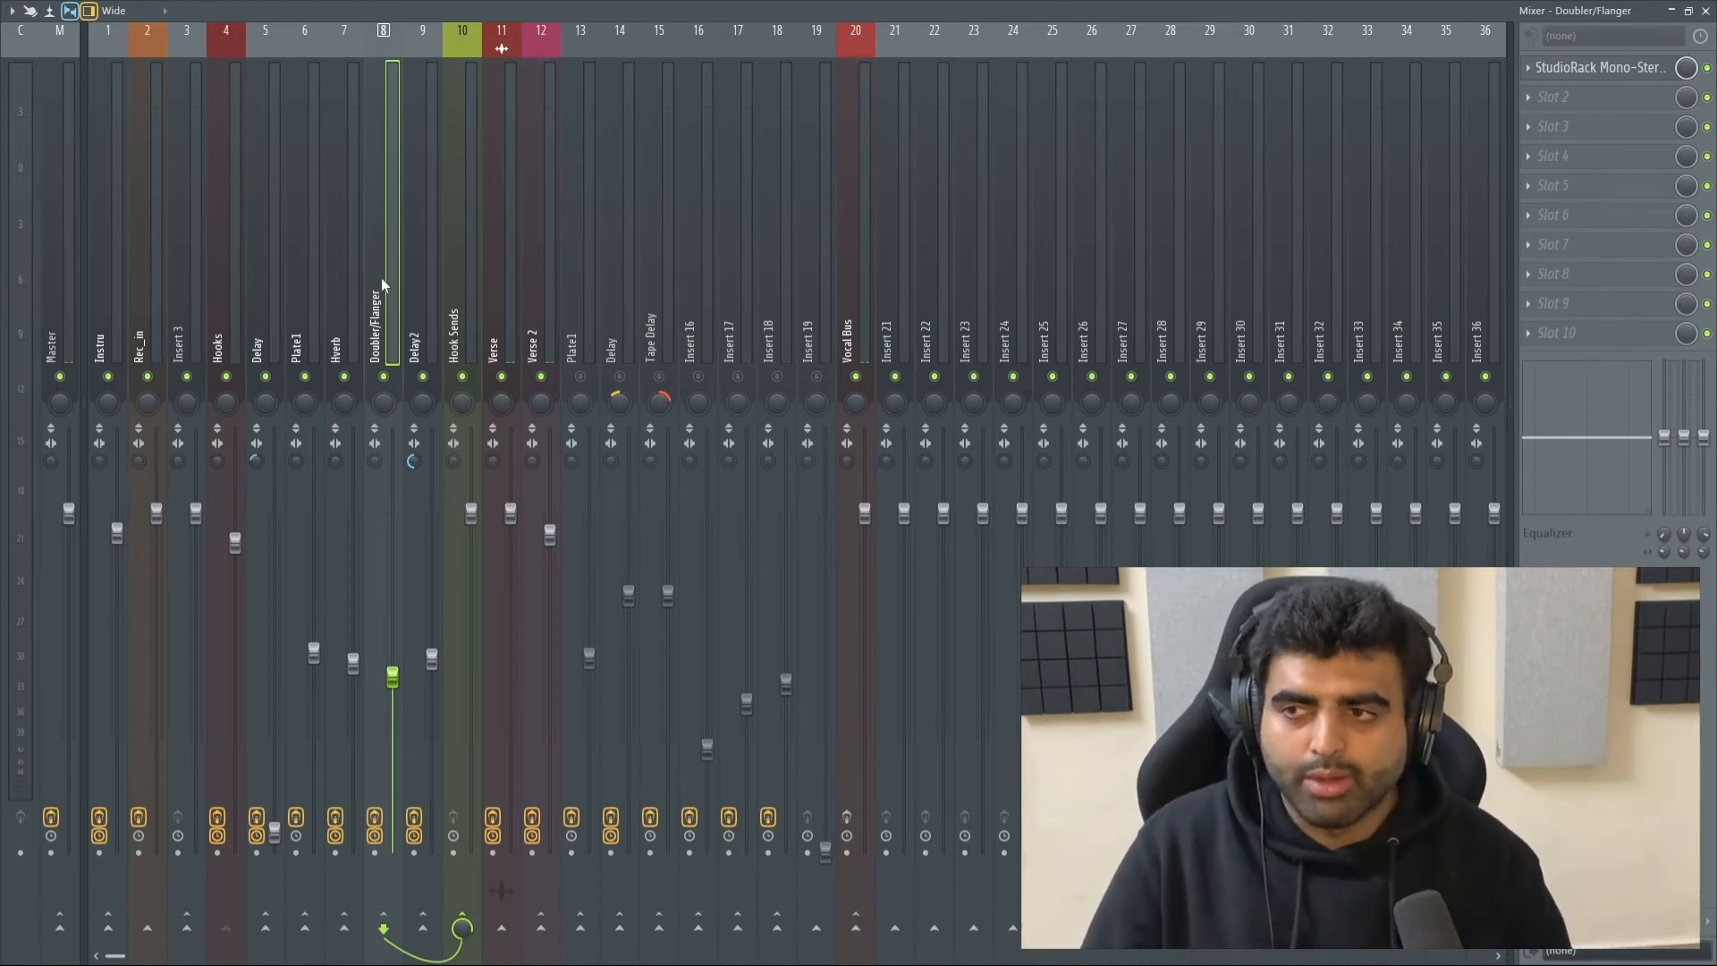
click(1620, 72)
click(519, 379)
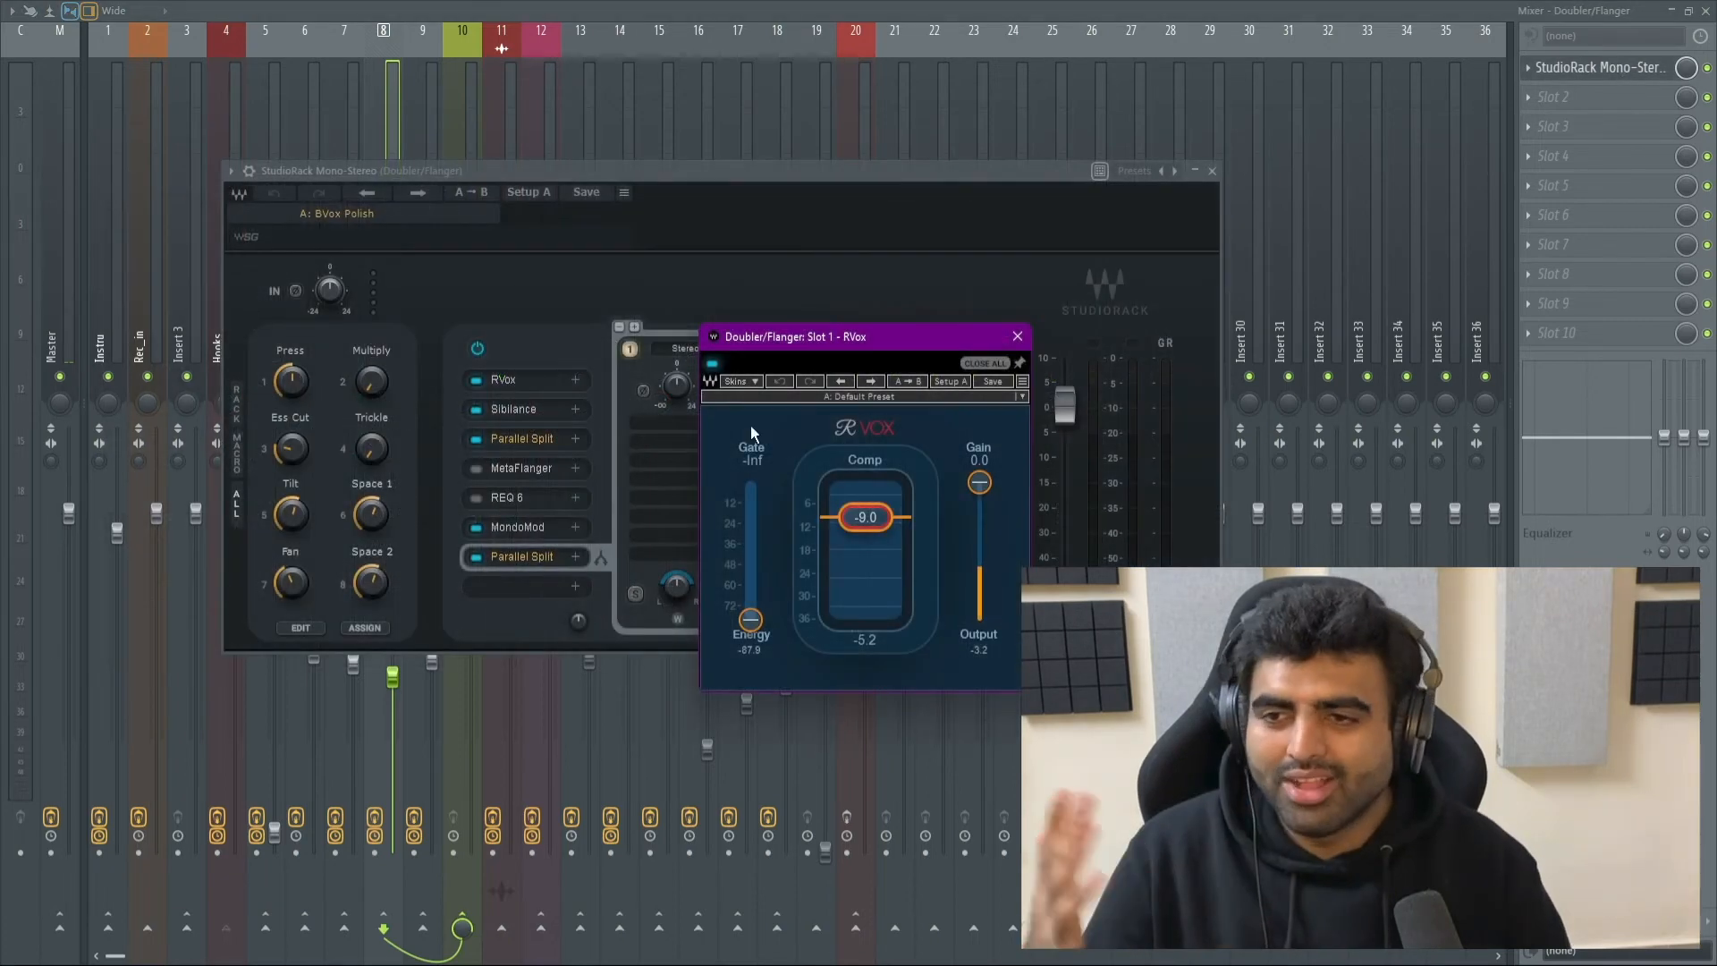
click(1017, 337)
click(523, 410)
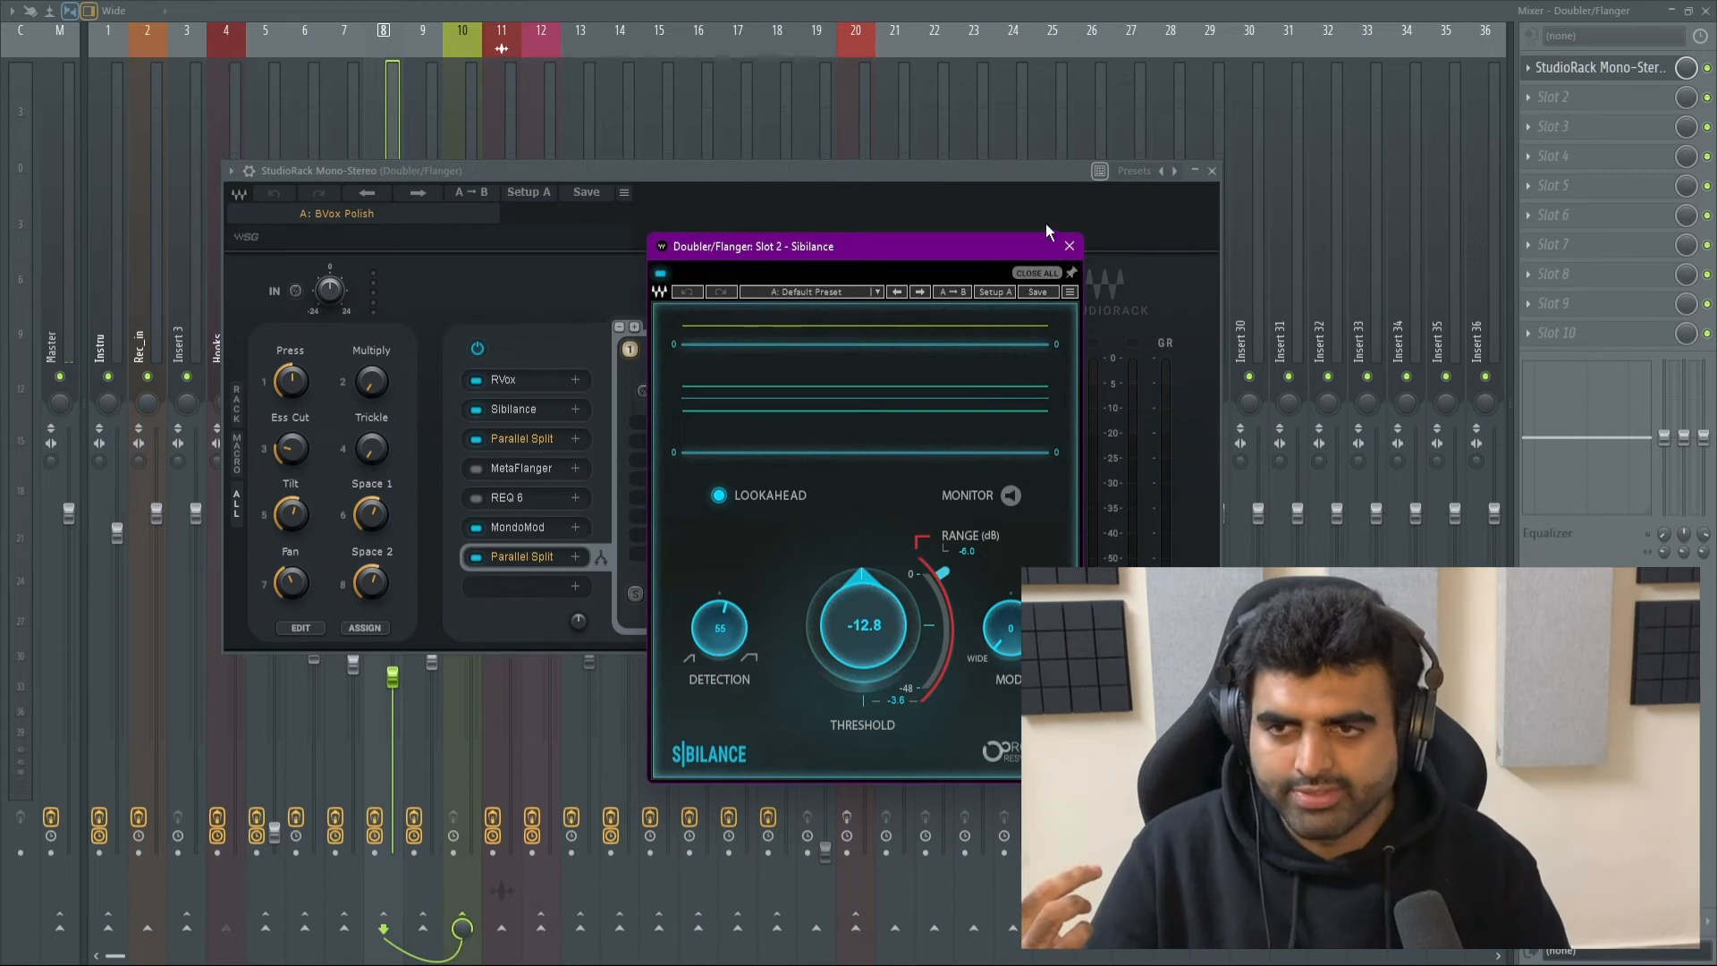
click(1069, 246)
Step: Open the rack's first Parallel Split and review the Doubler4 settings on its second branch
click(534, 436)
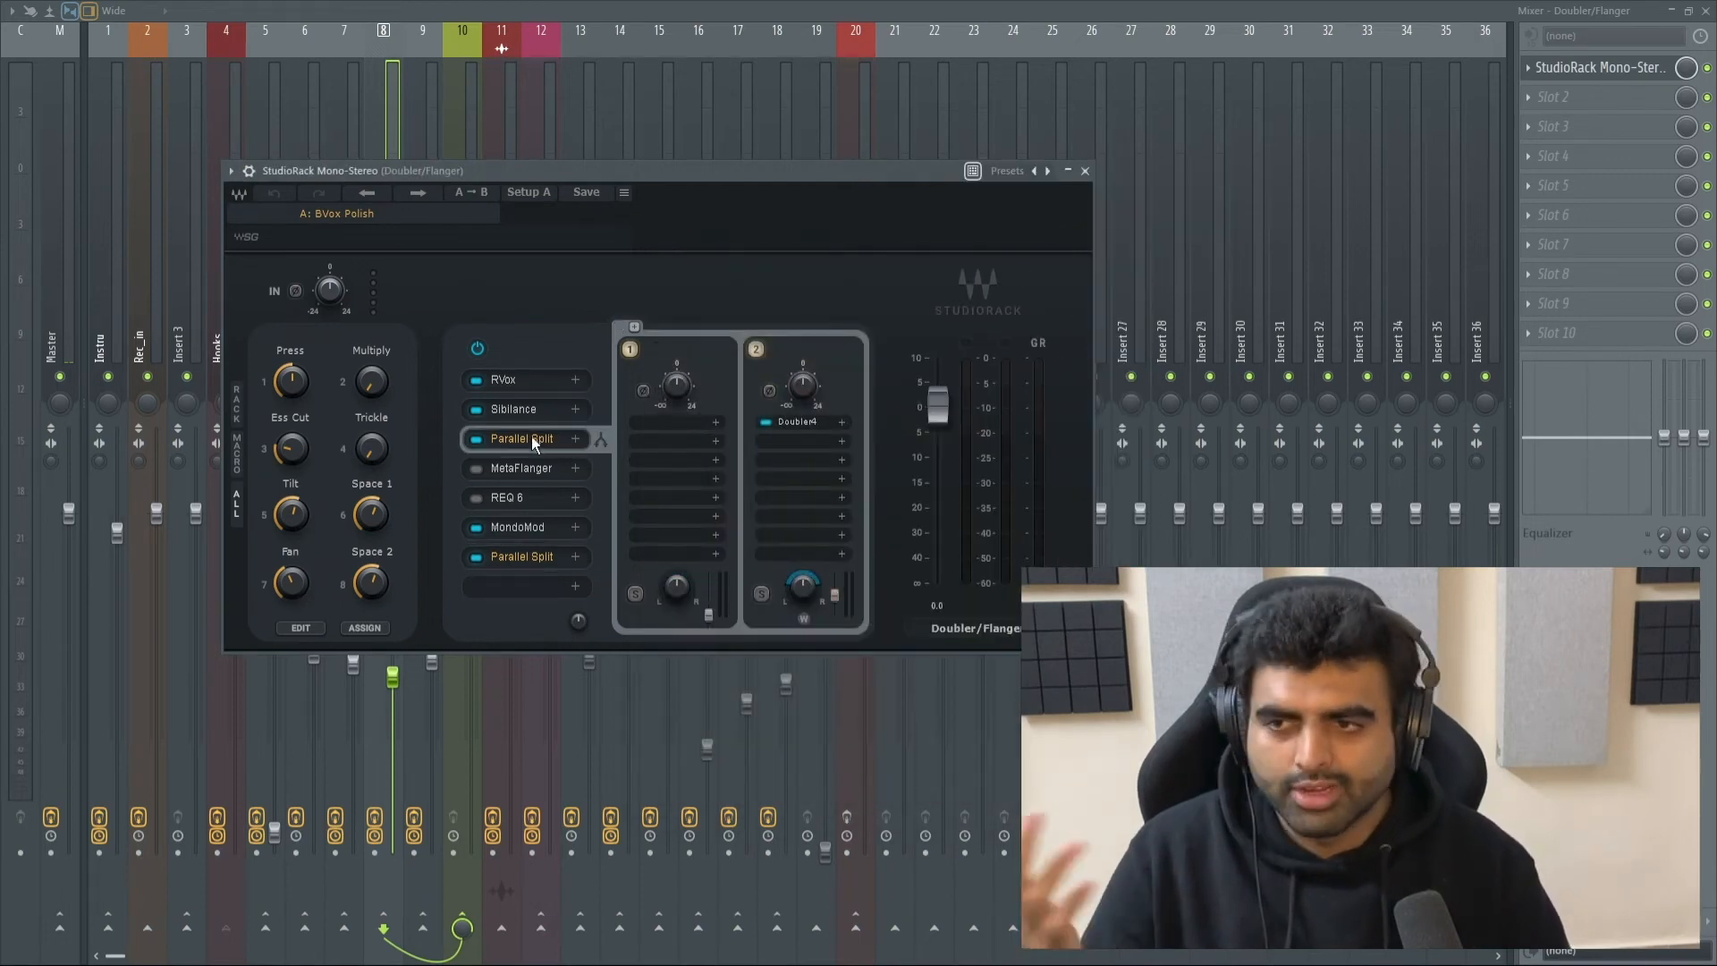
click(794, 421)
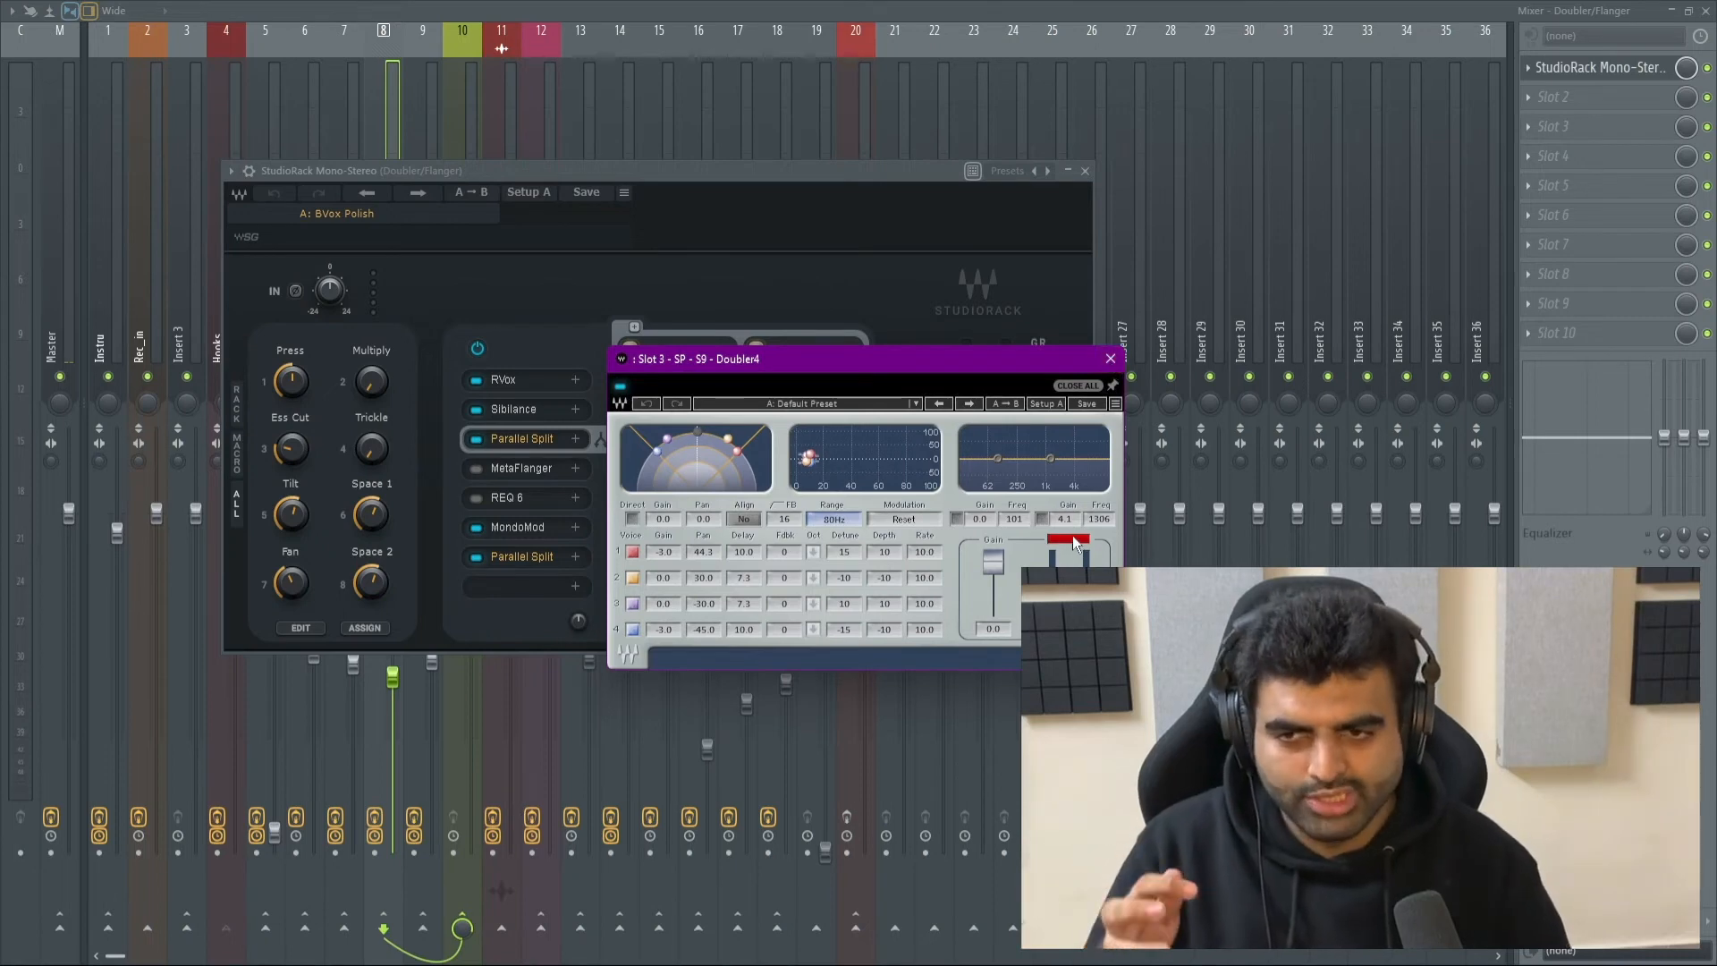
click(1110, 358)
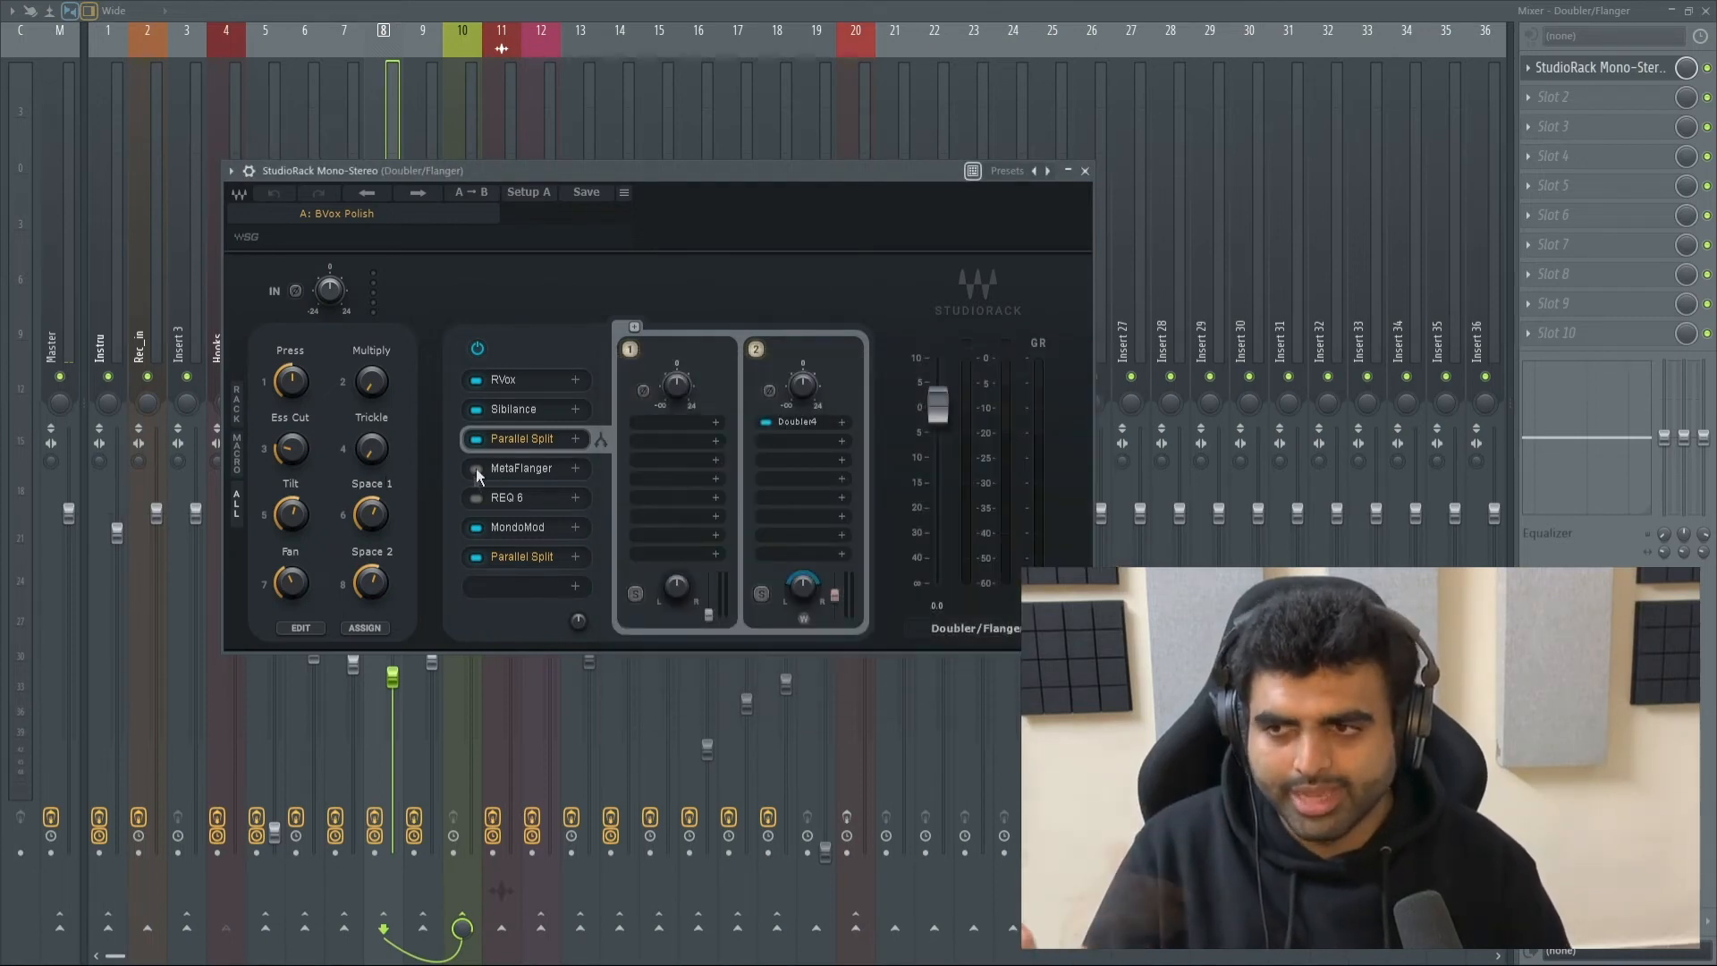
Step: Enable REQ 6 in the Doubler/Flanger rack and review its EQ curve
click(479, 497)
click(513, 496)
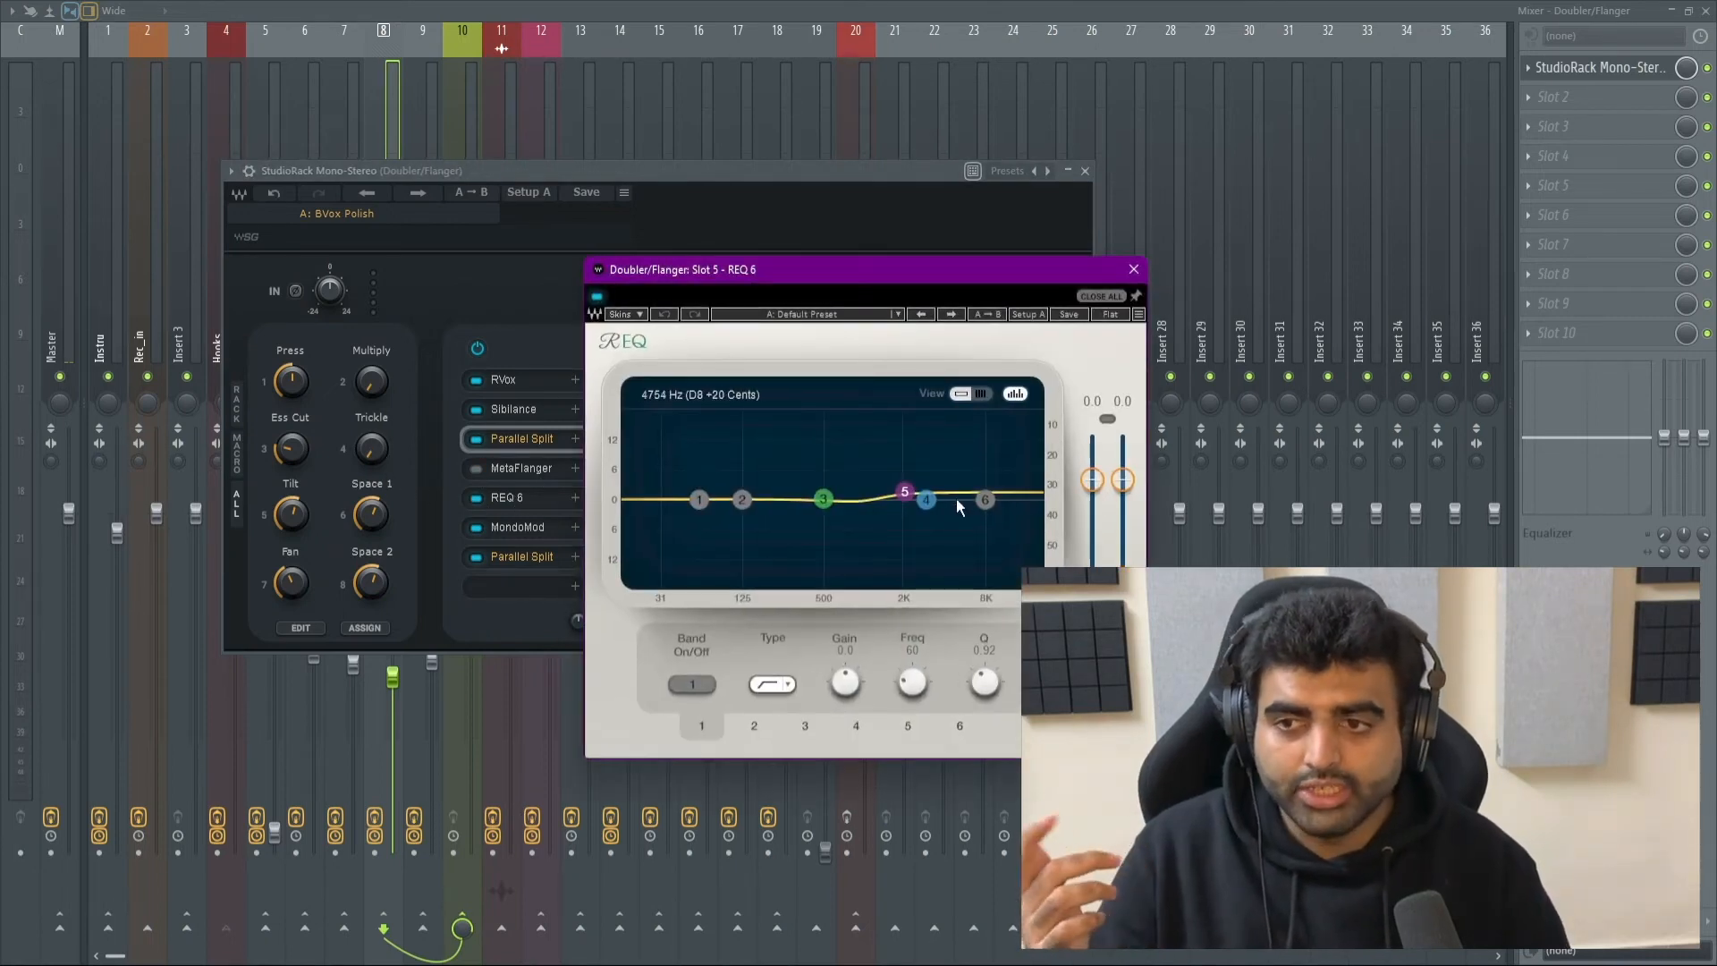
click(1139, 273)
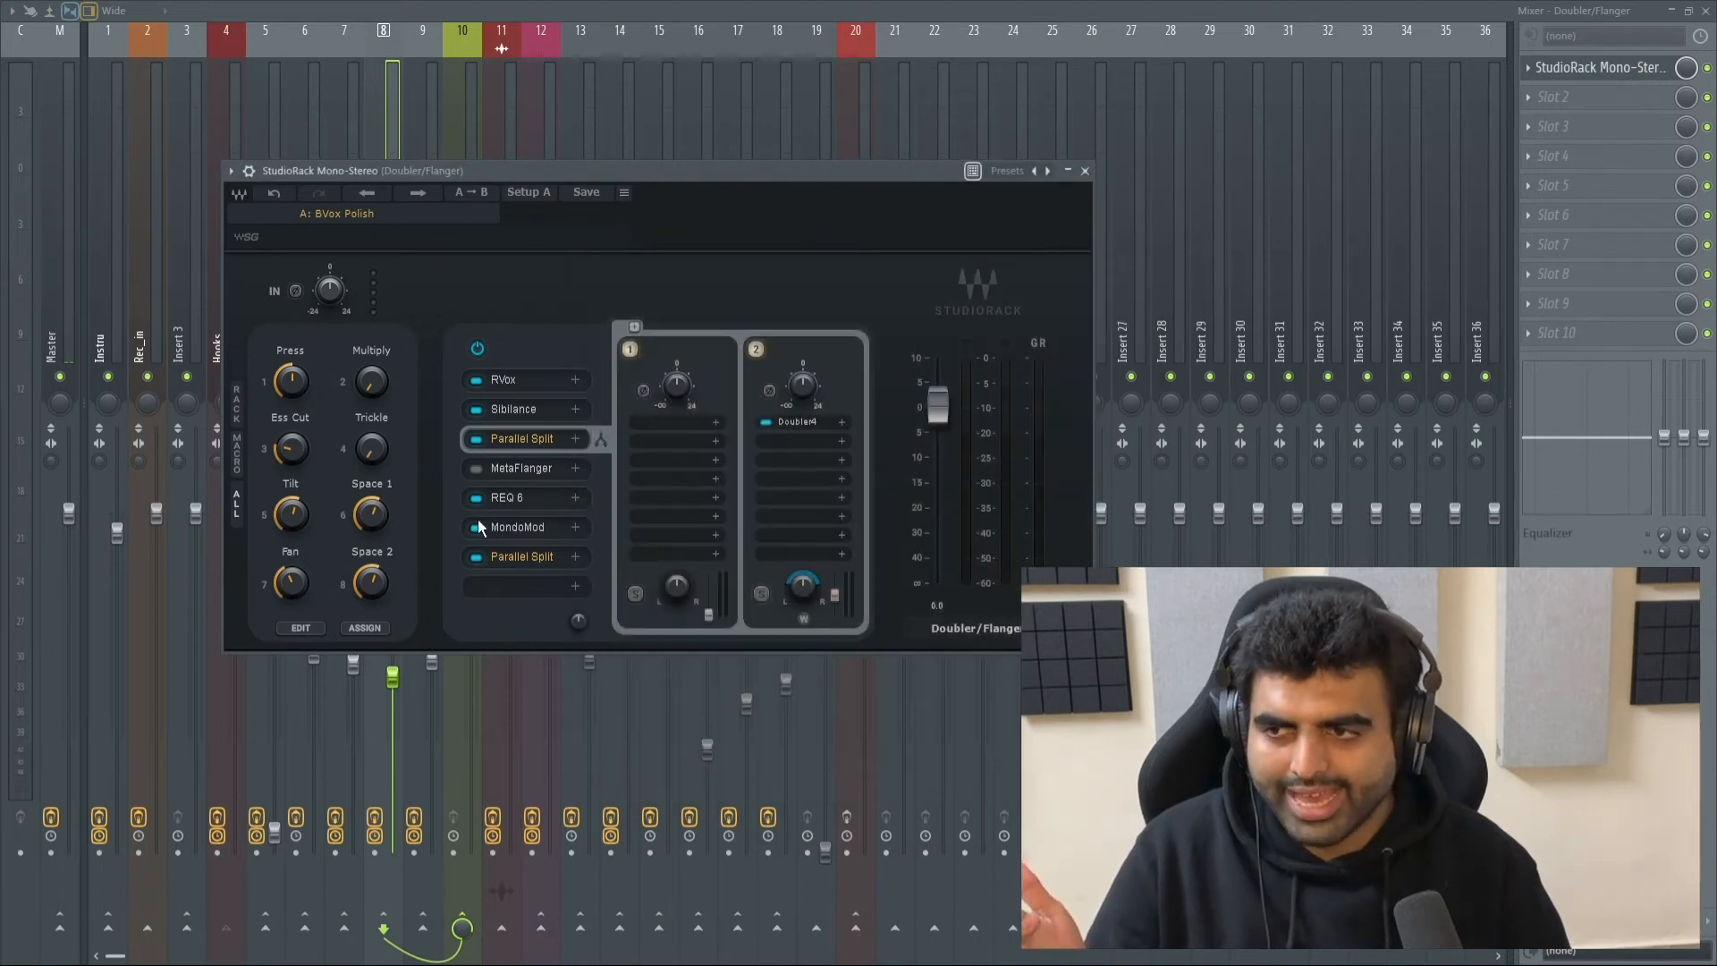
Step: Review the MondoMod settings in the Doubler/Flanger rack and show the branches of the last Parallel Split
click(522, 529)
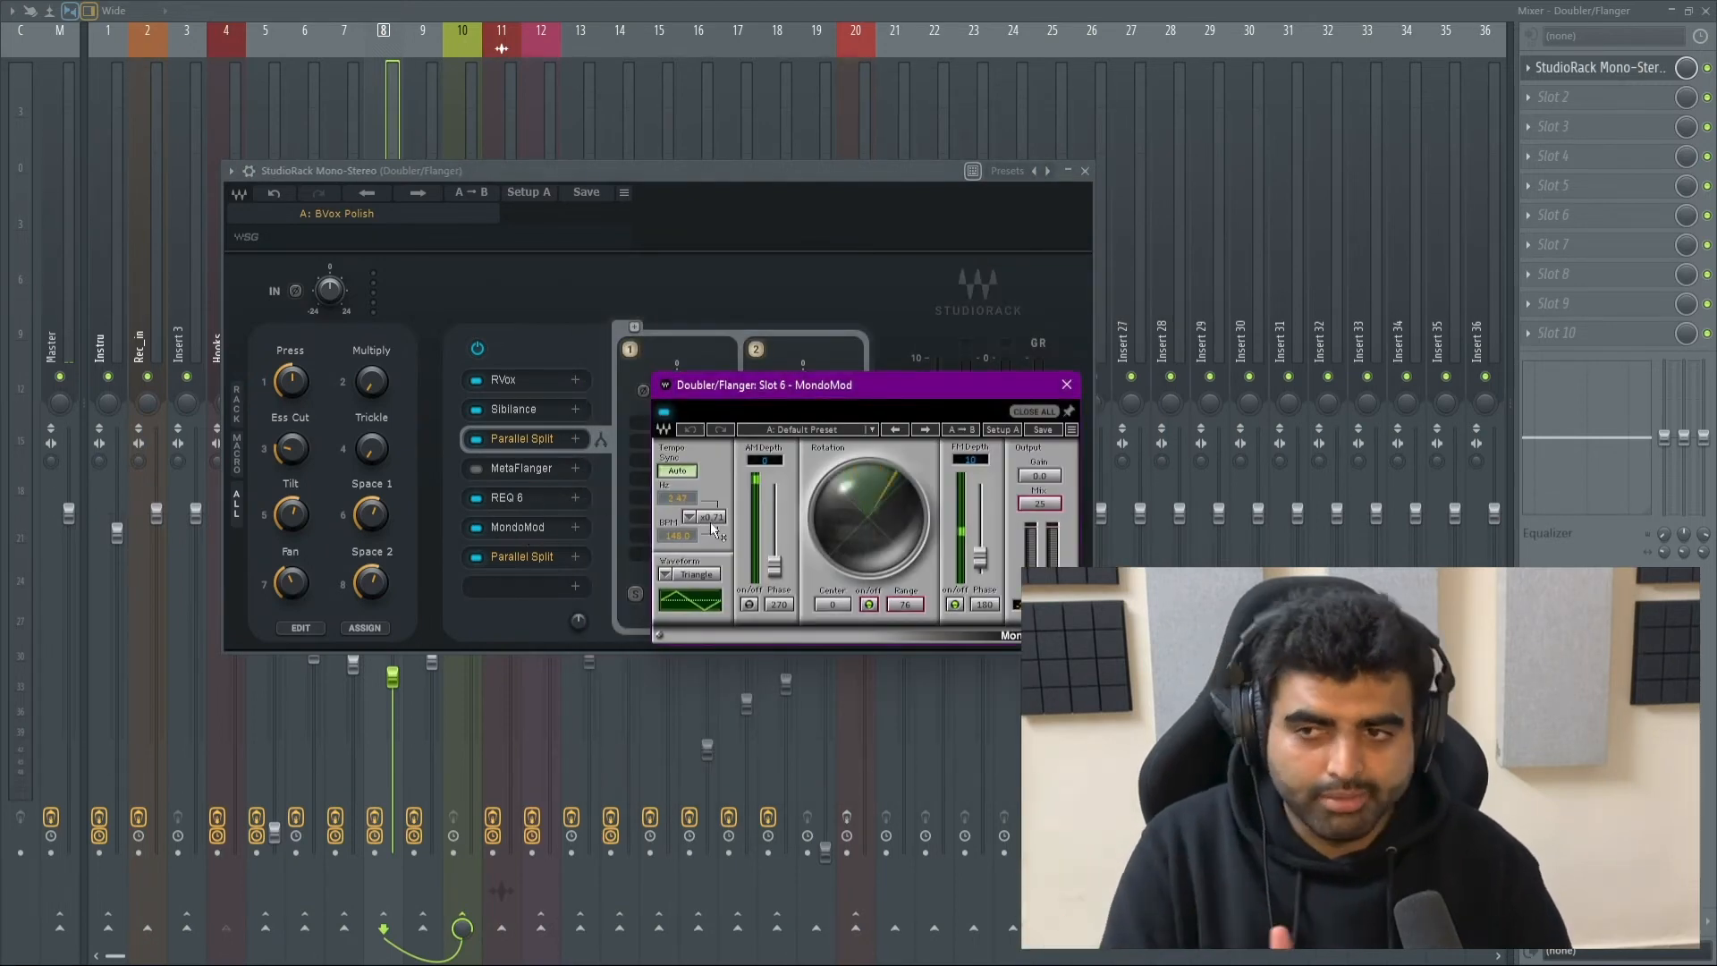
click(1066, 386)
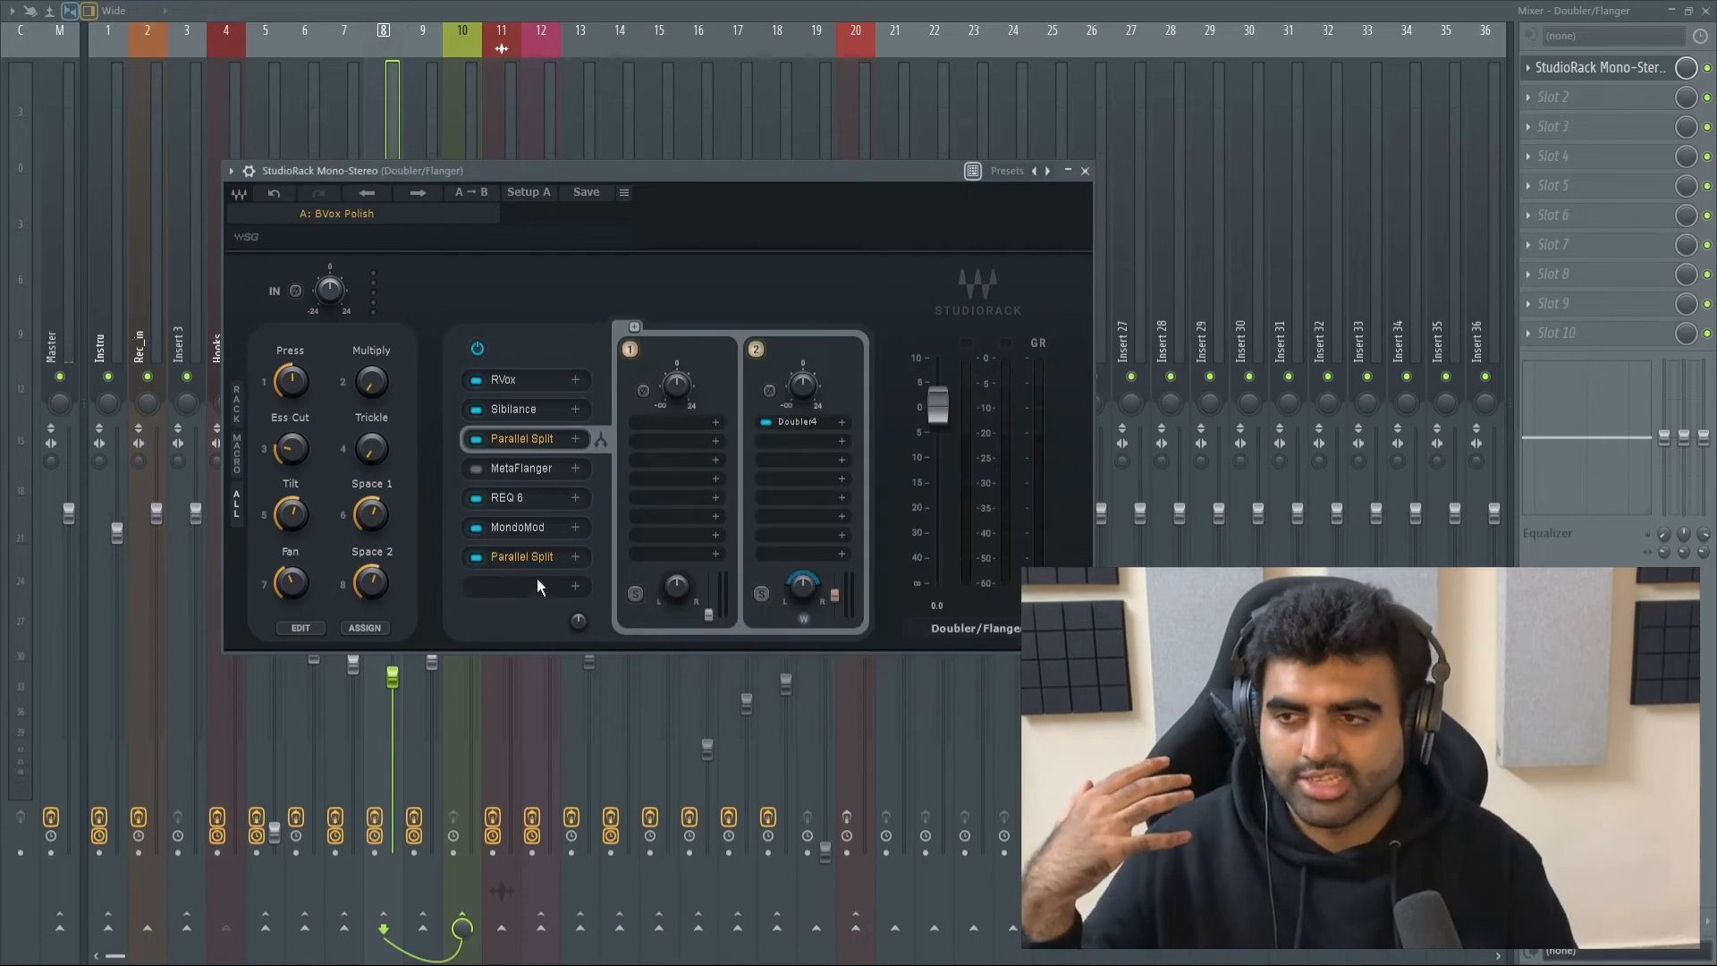
click(508, 555)
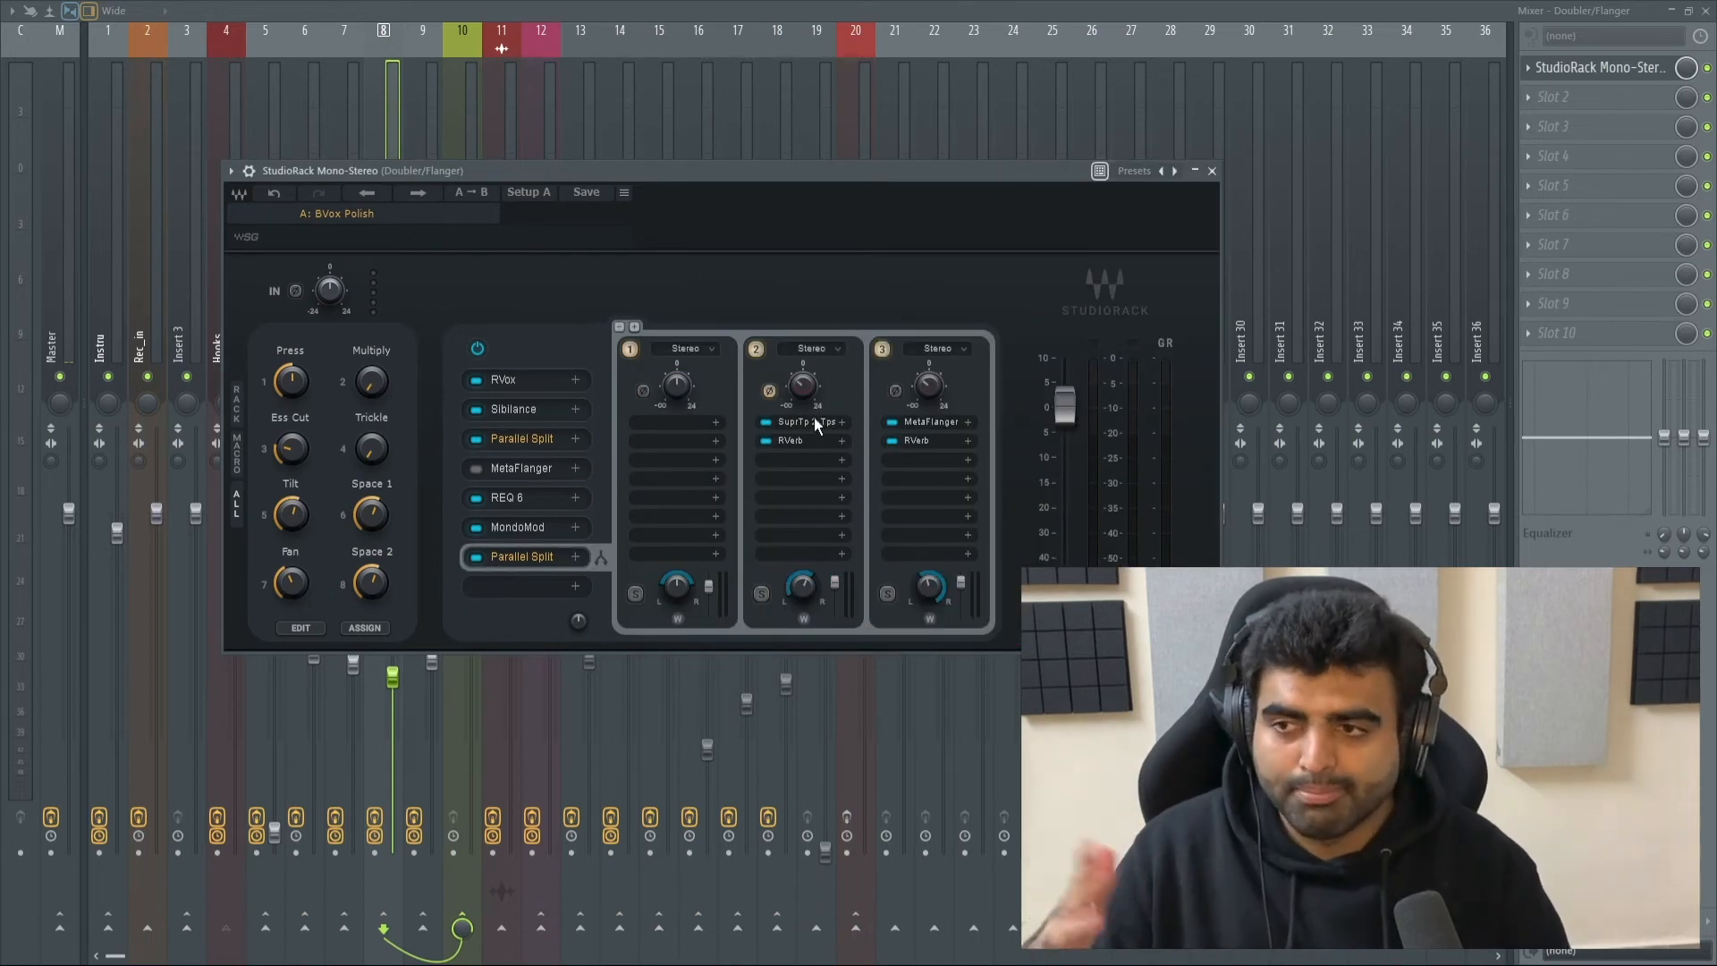
Step: Review the SuprTap 2-Taps and RVerb settings on the second branch of the last Parallel Split
click(815, 421)
click(1109, 343)
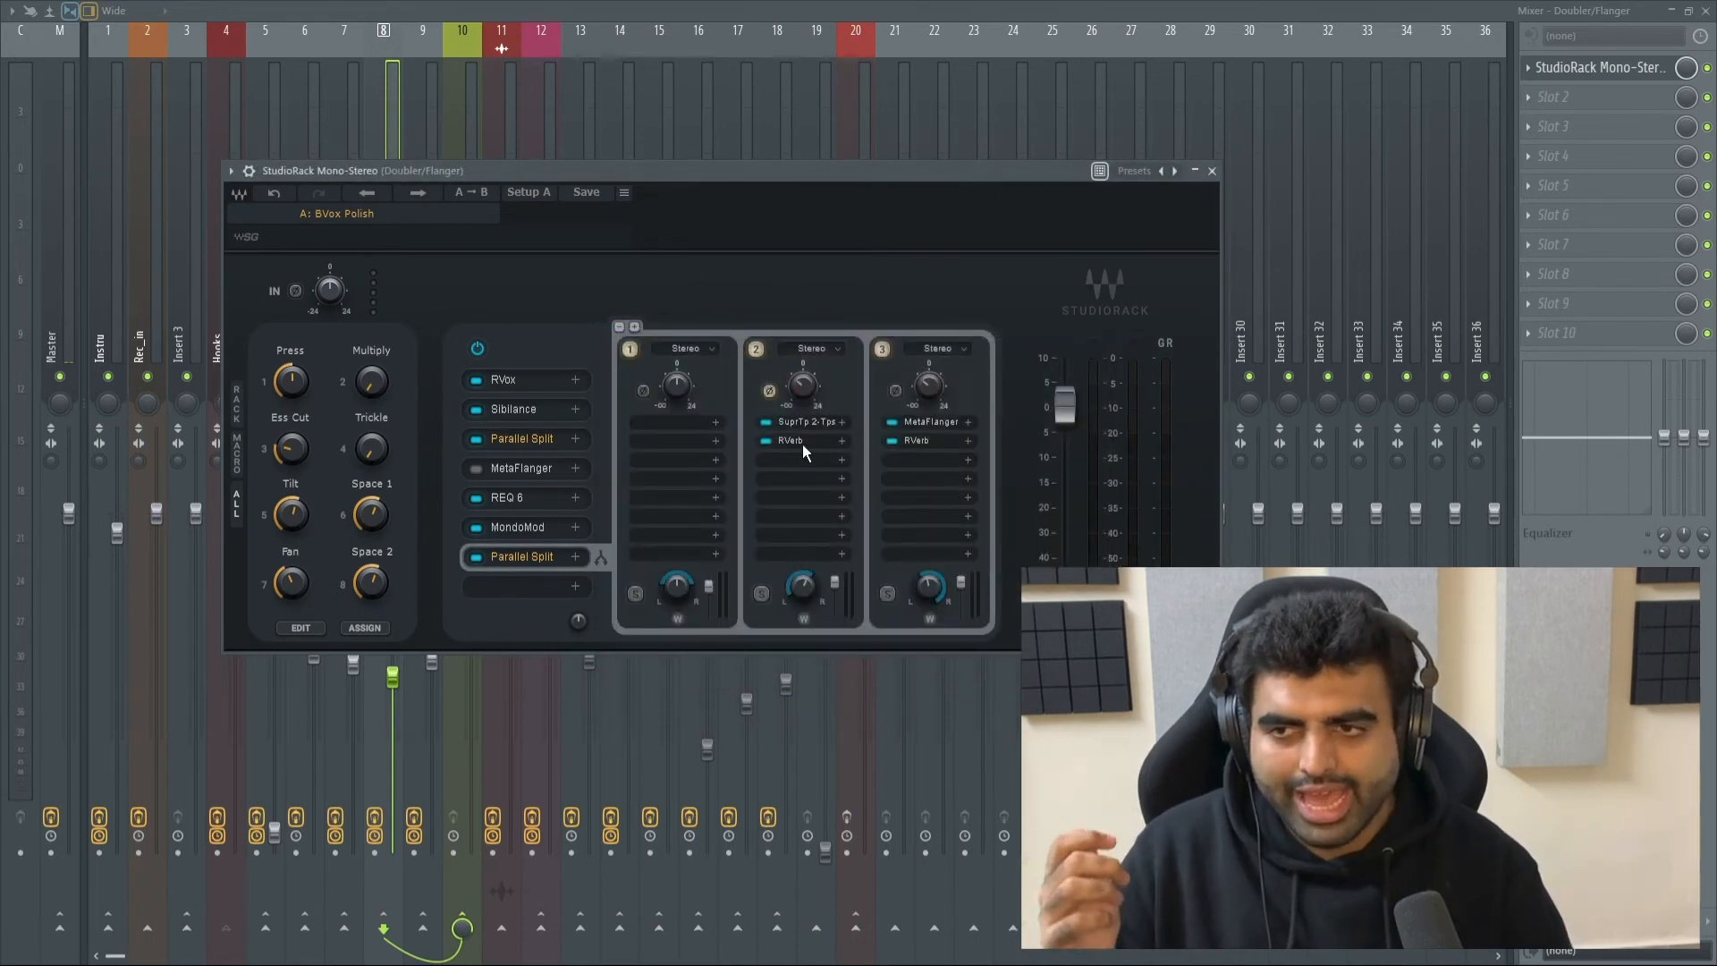
click(802, 444)
click(1132, 289)
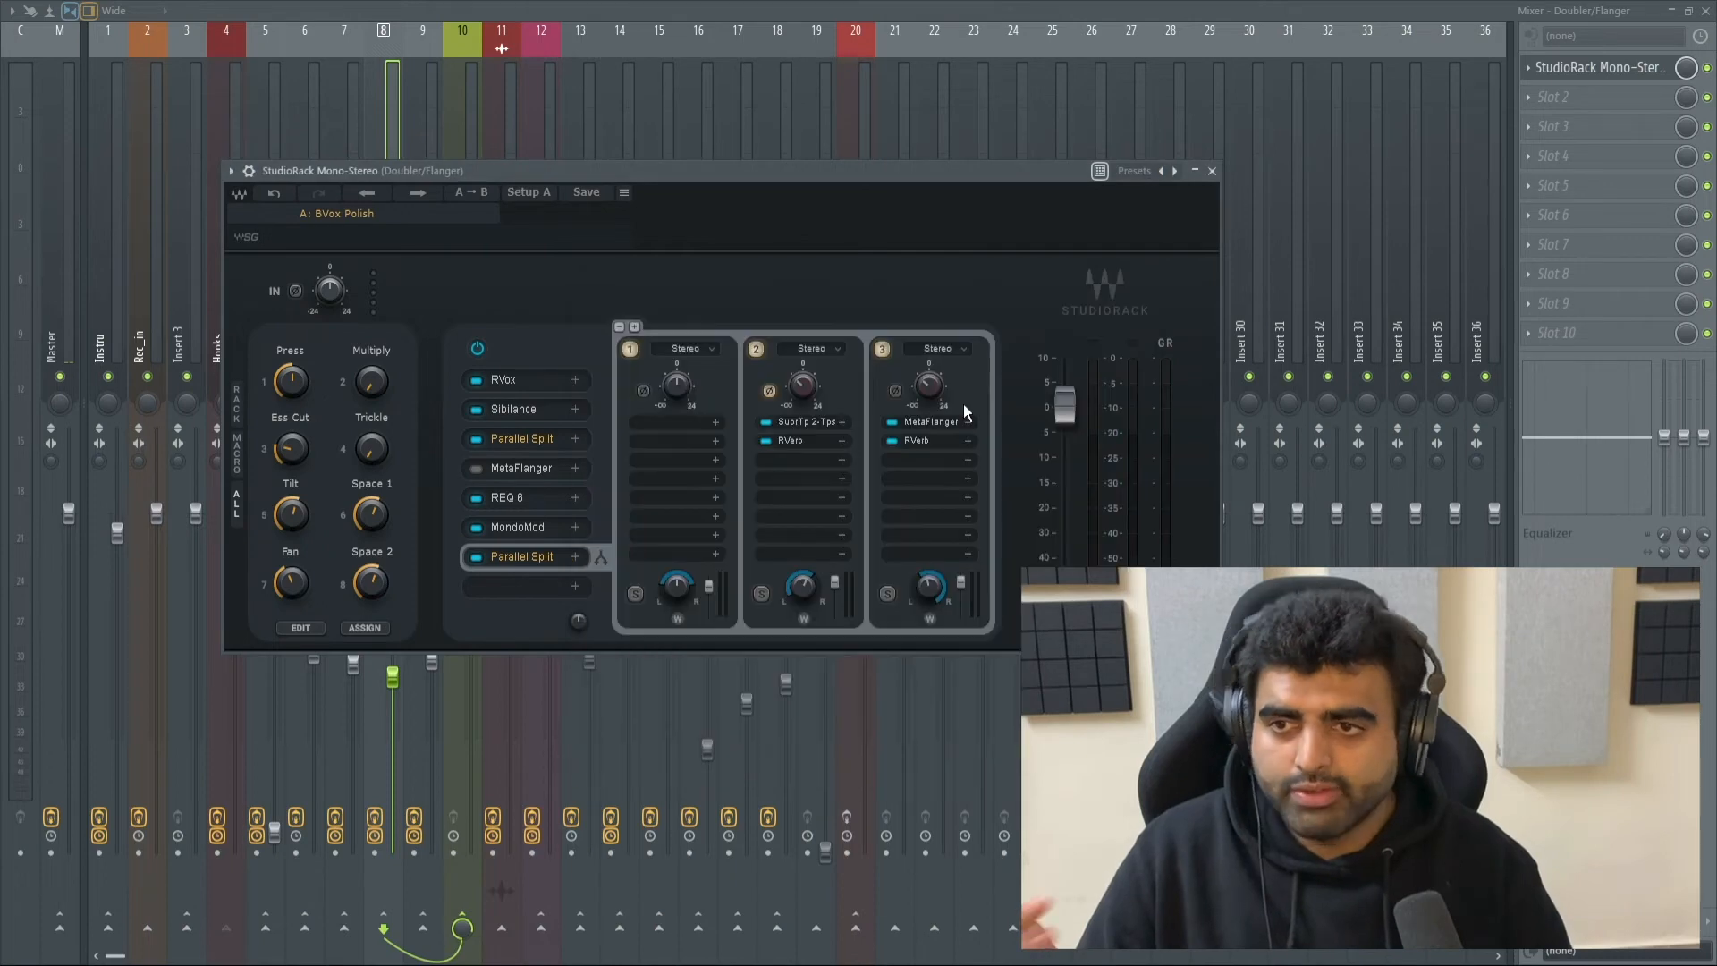
Step: Review the MetaFlanger and RVerb settings on the third branch of the last Parallel Split
click(922, 423)
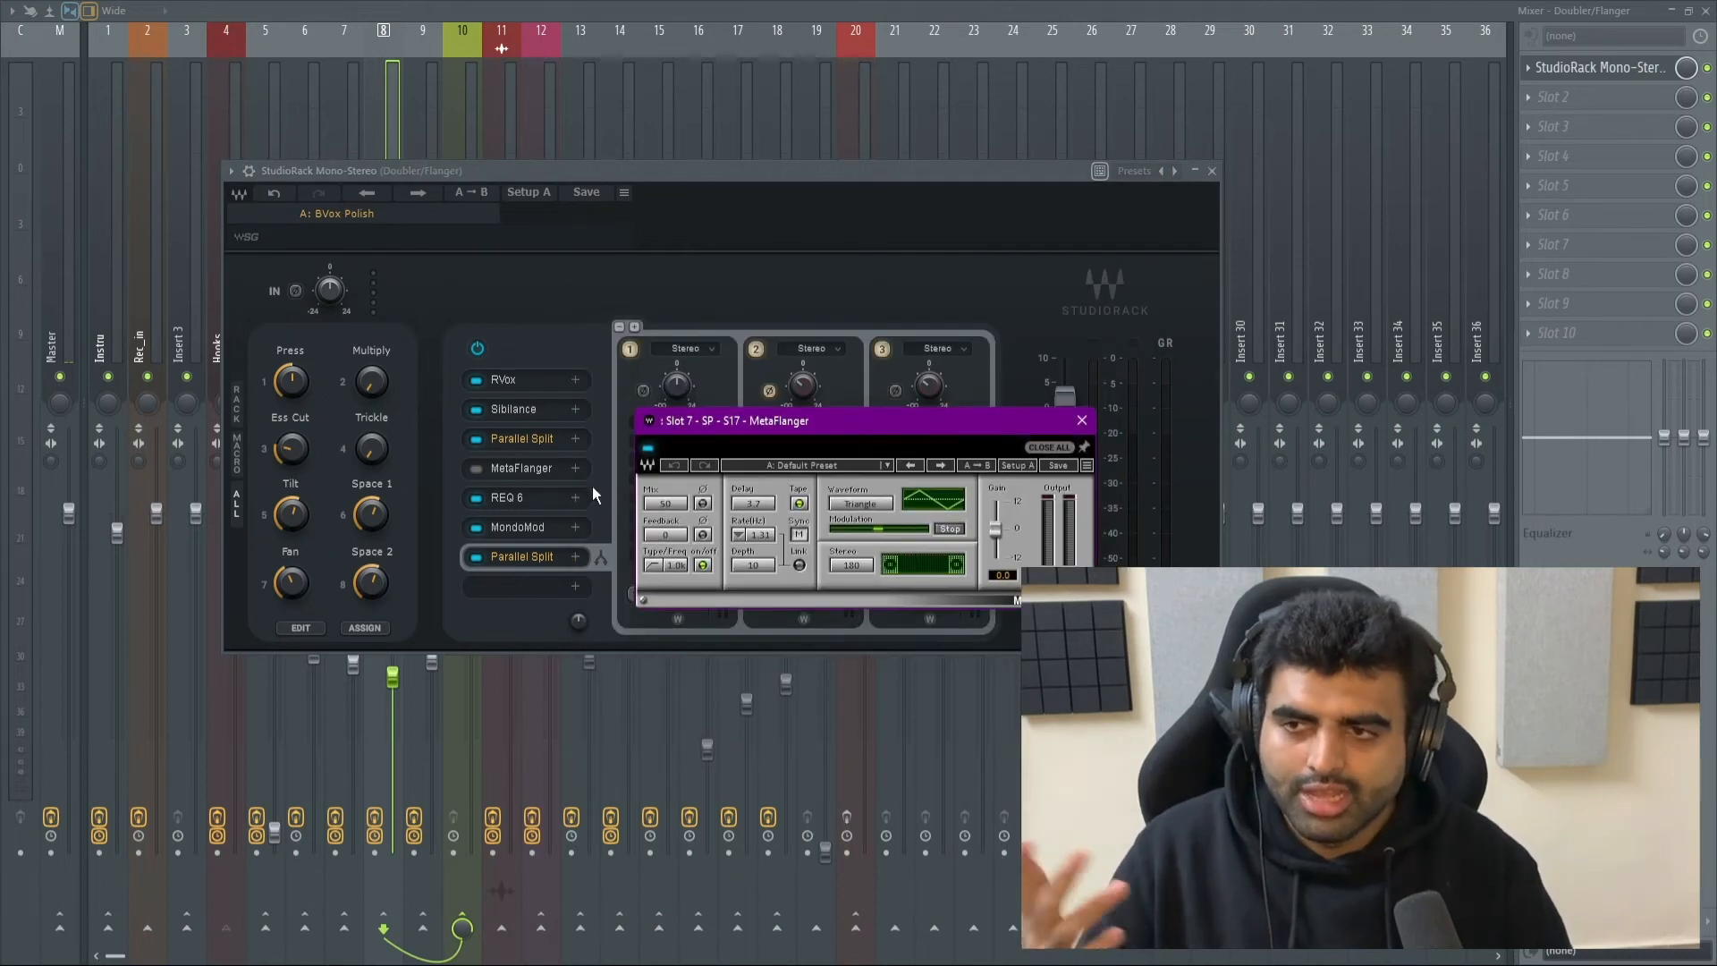
click(1082, 420)
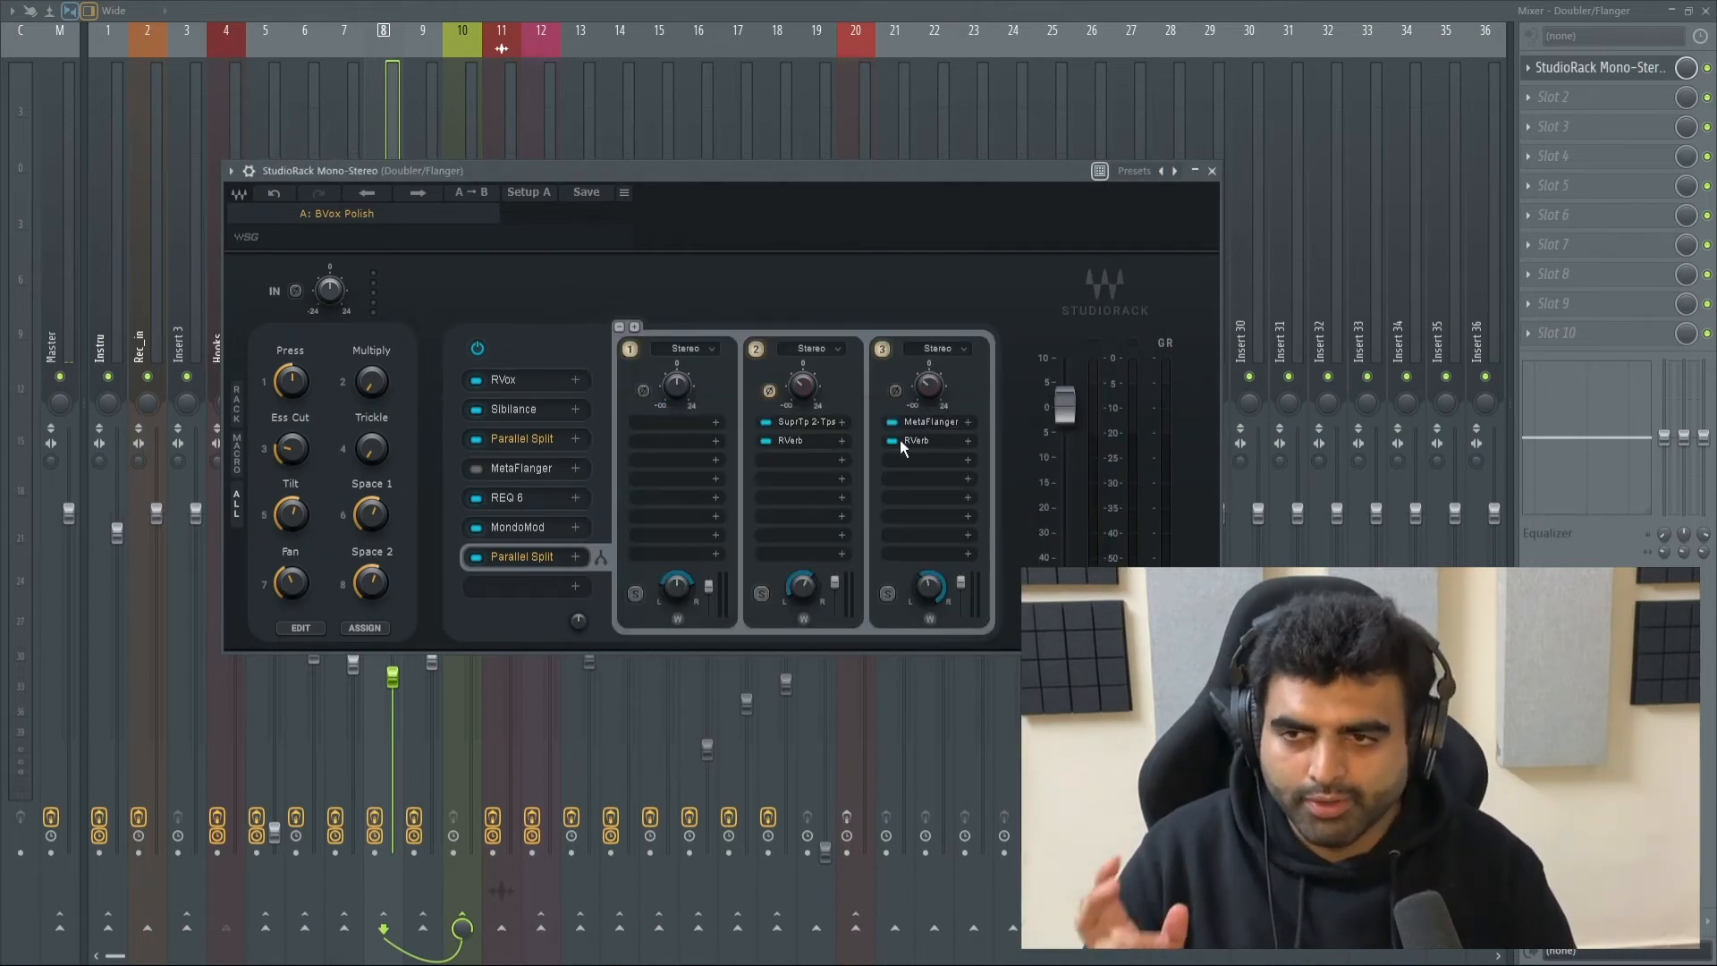
click(925, 442)
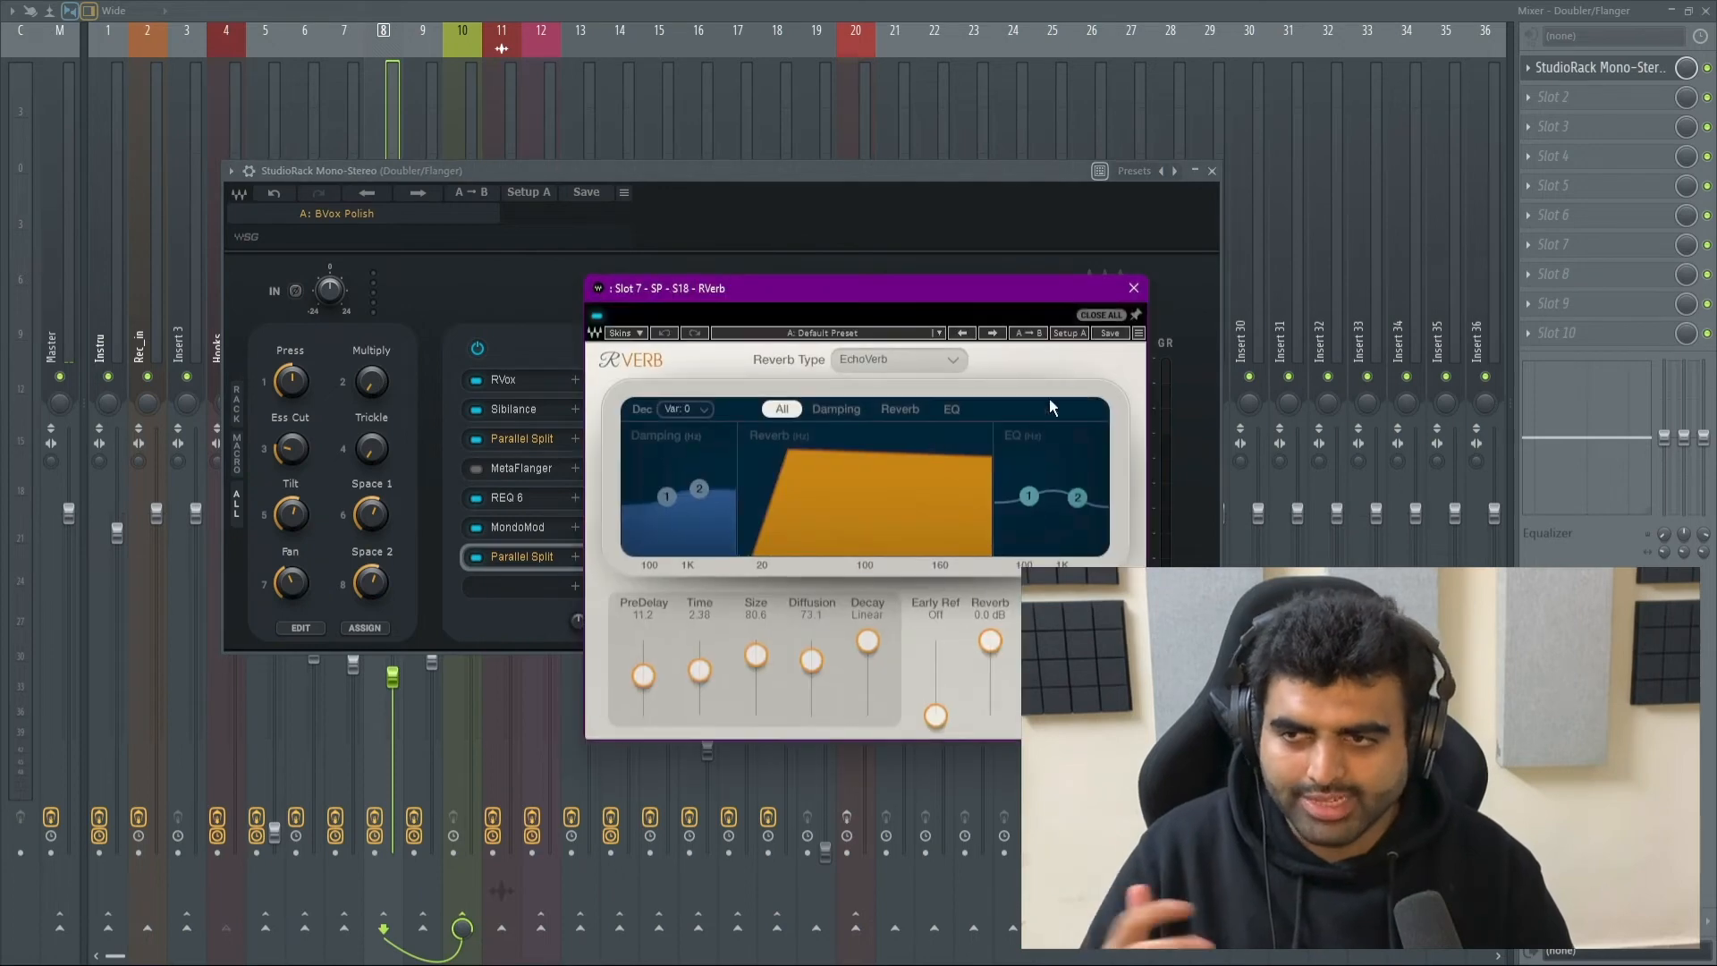
click(1131, 290)
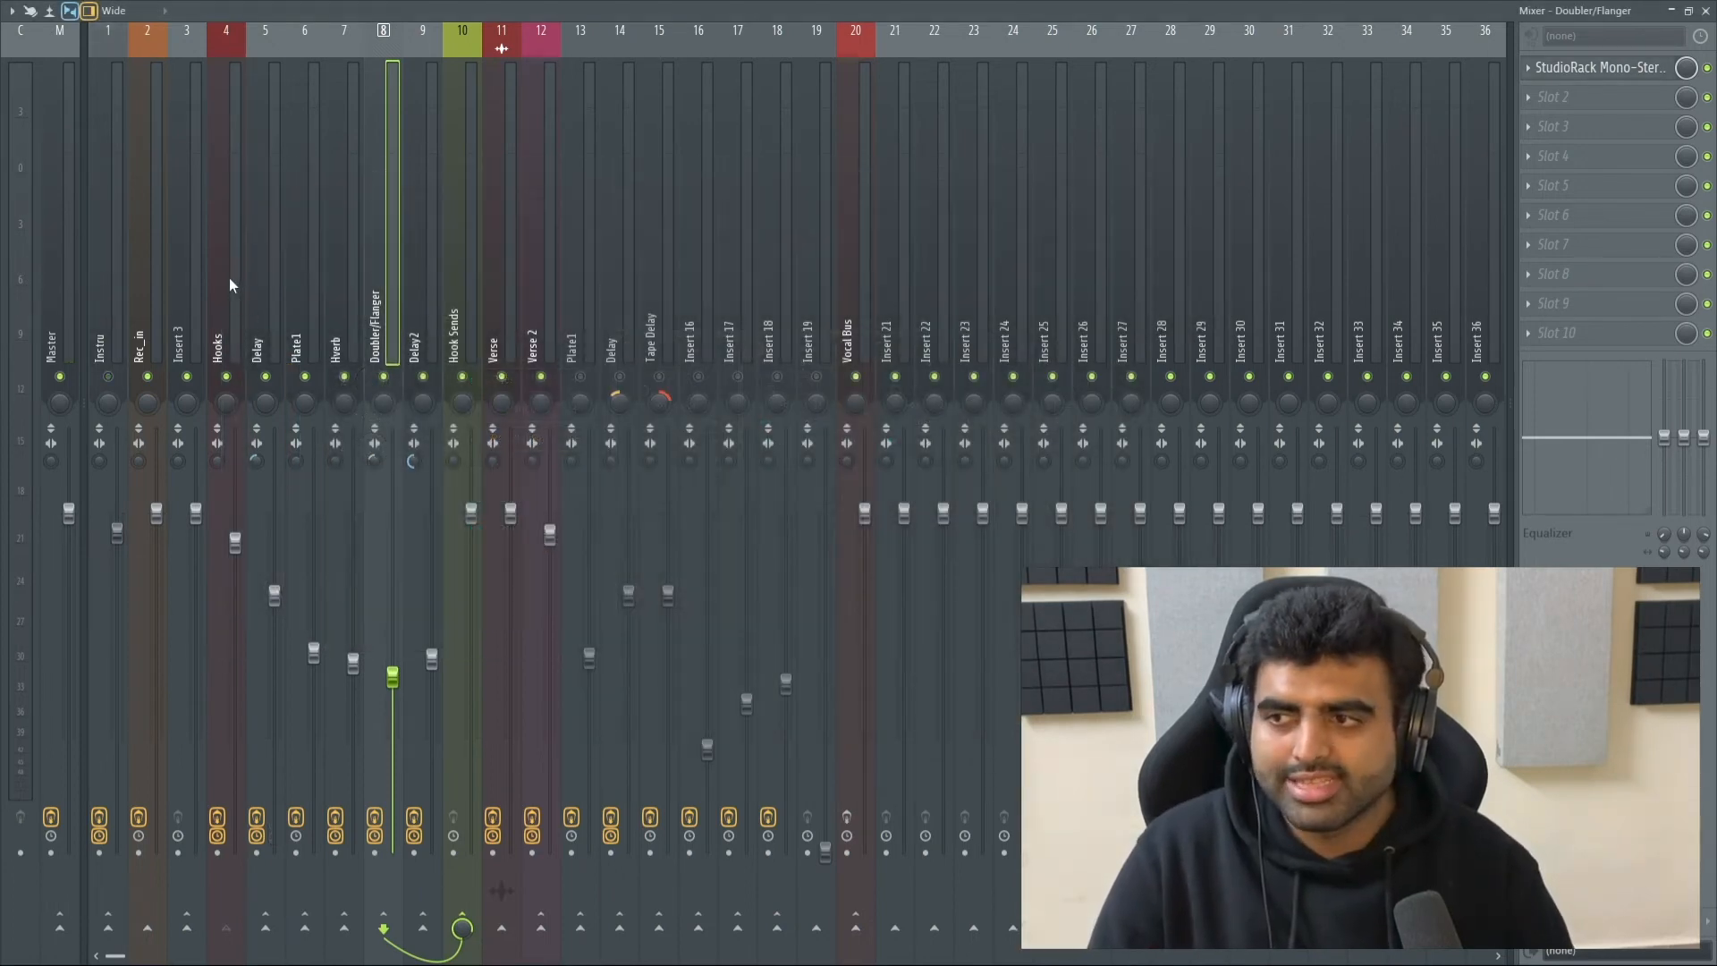
Step: Start playback with the Hooks mixer track selected and set the Playlist time selection over the last Hooks section
click(228, 277)
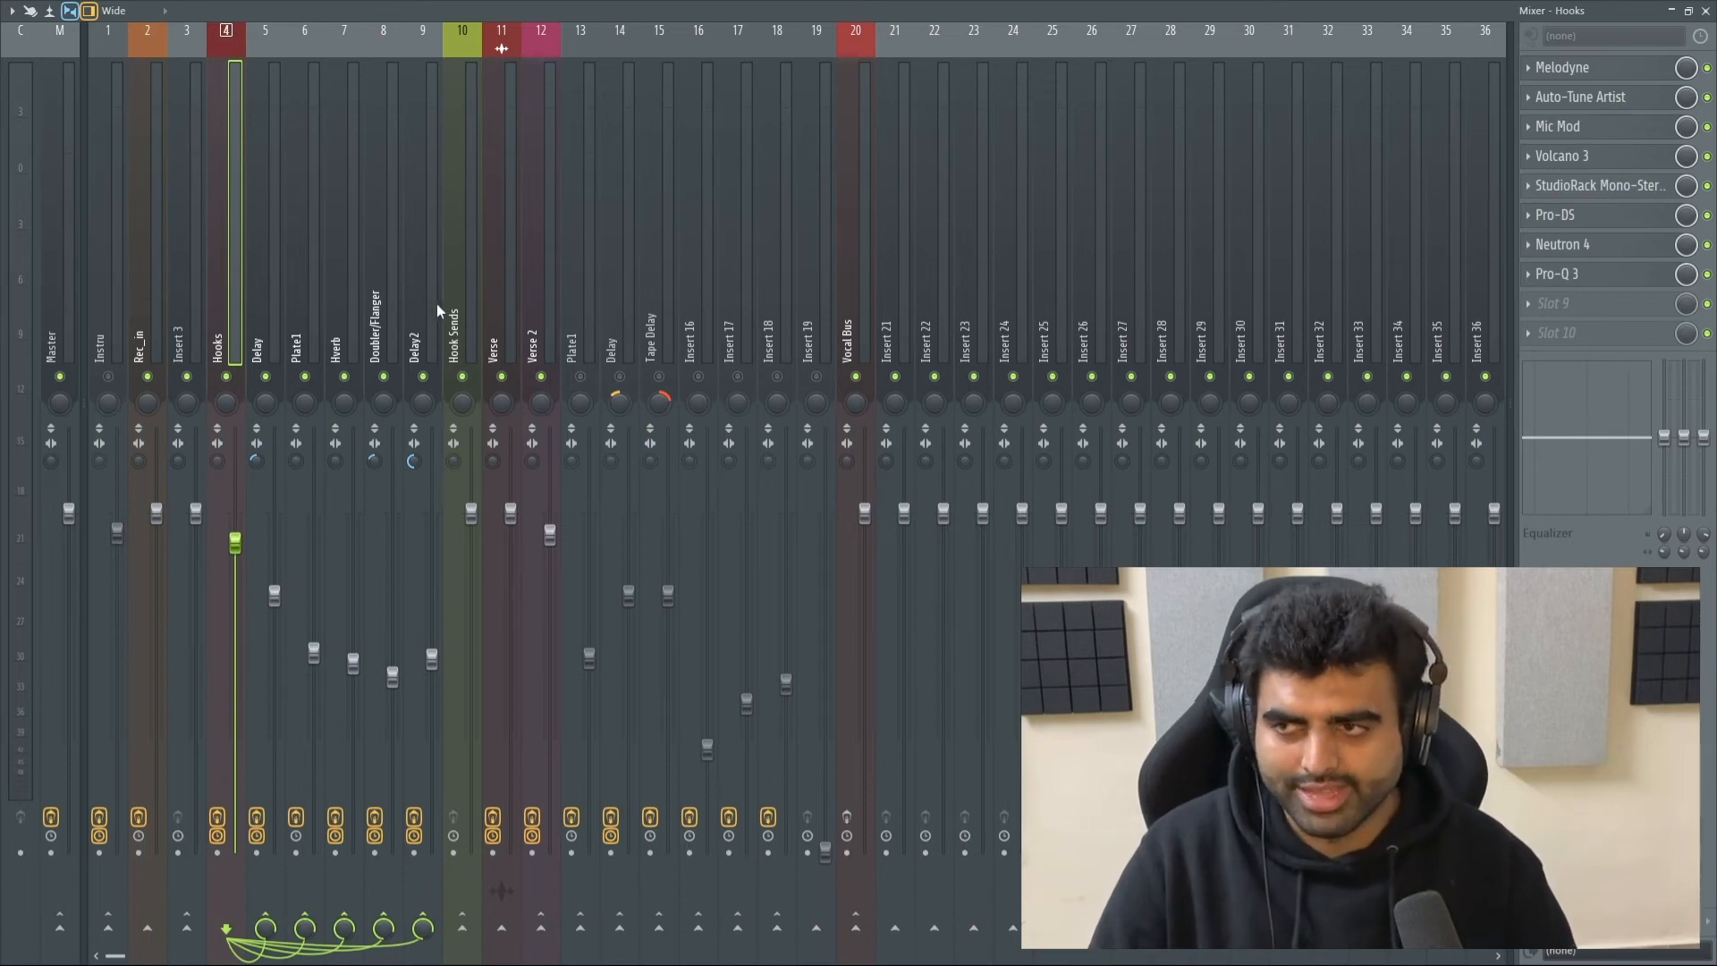
key(space)
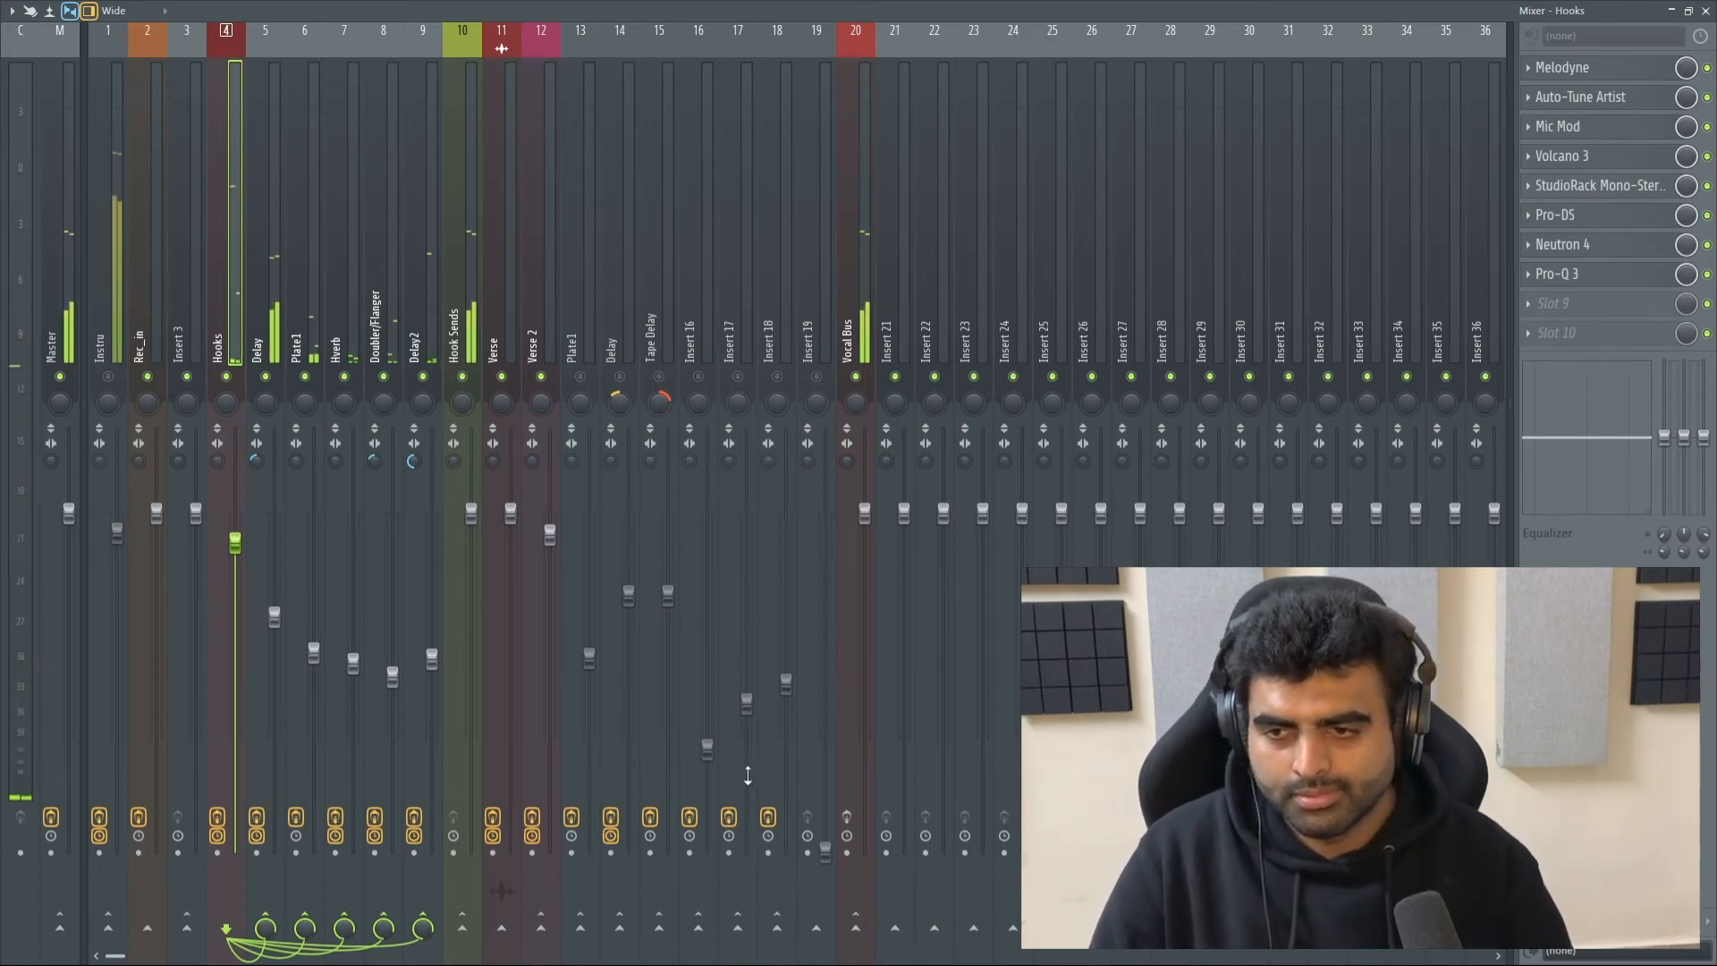
click(1705, 10)
scroll(1406, 146, down, 3)
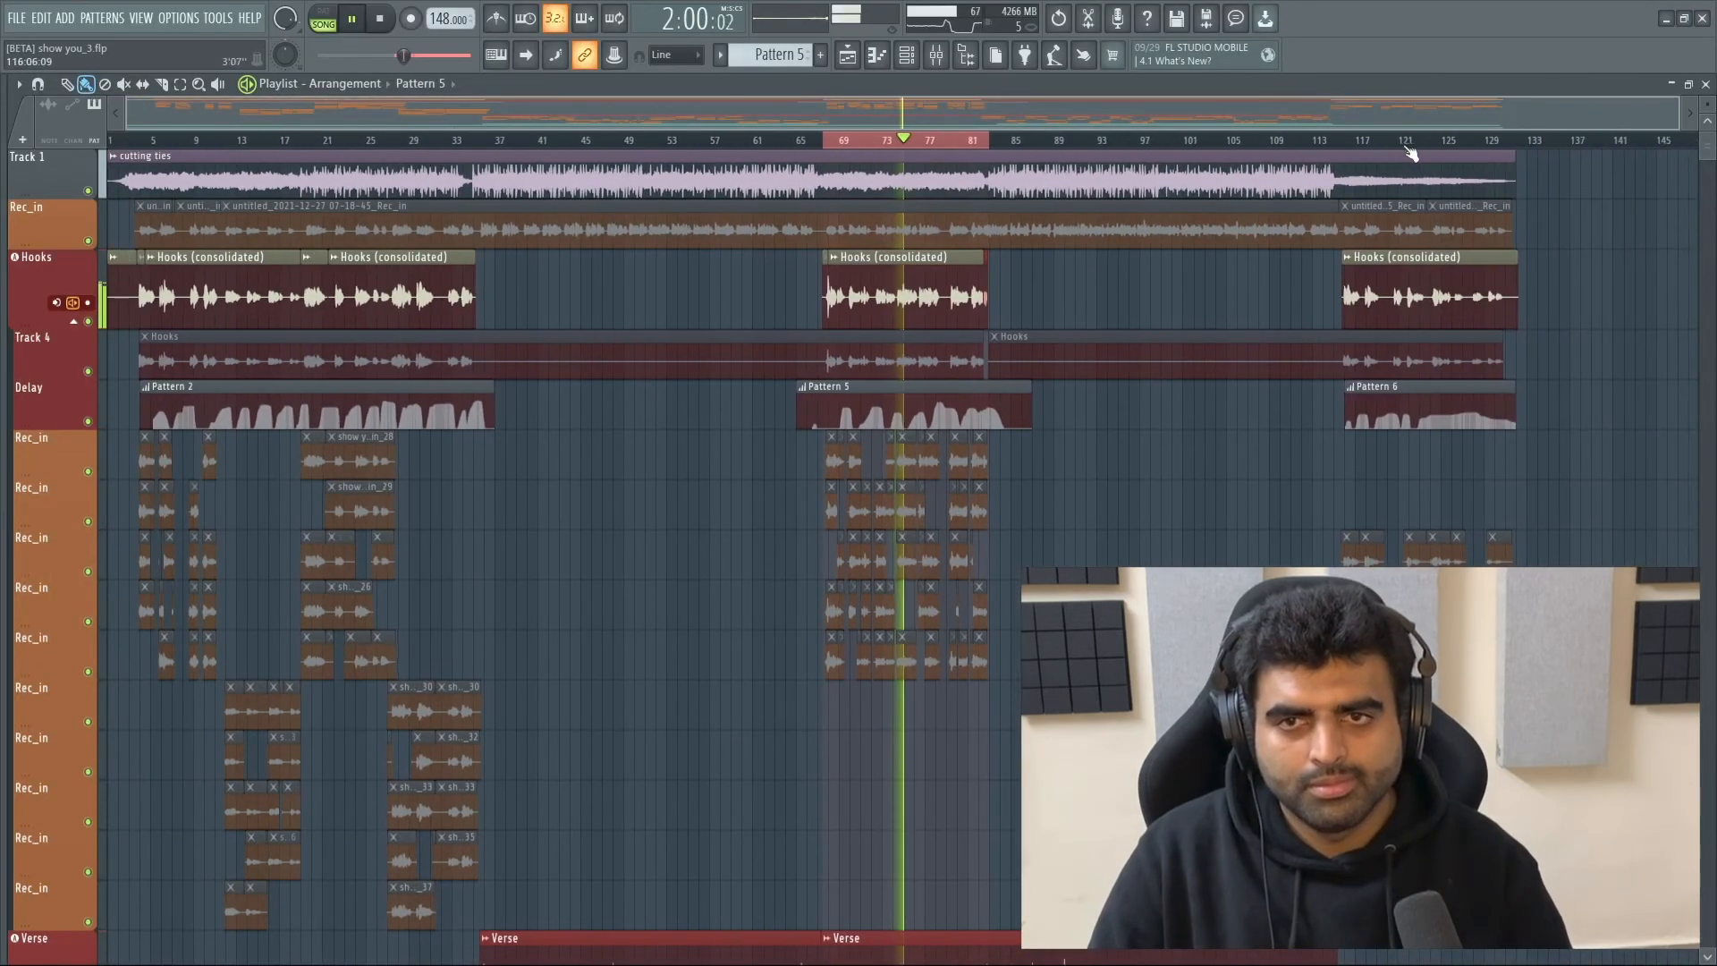
ctrl+click(1348, 143)
drag(1349, 143, 1506, 145)
click(936, 57)
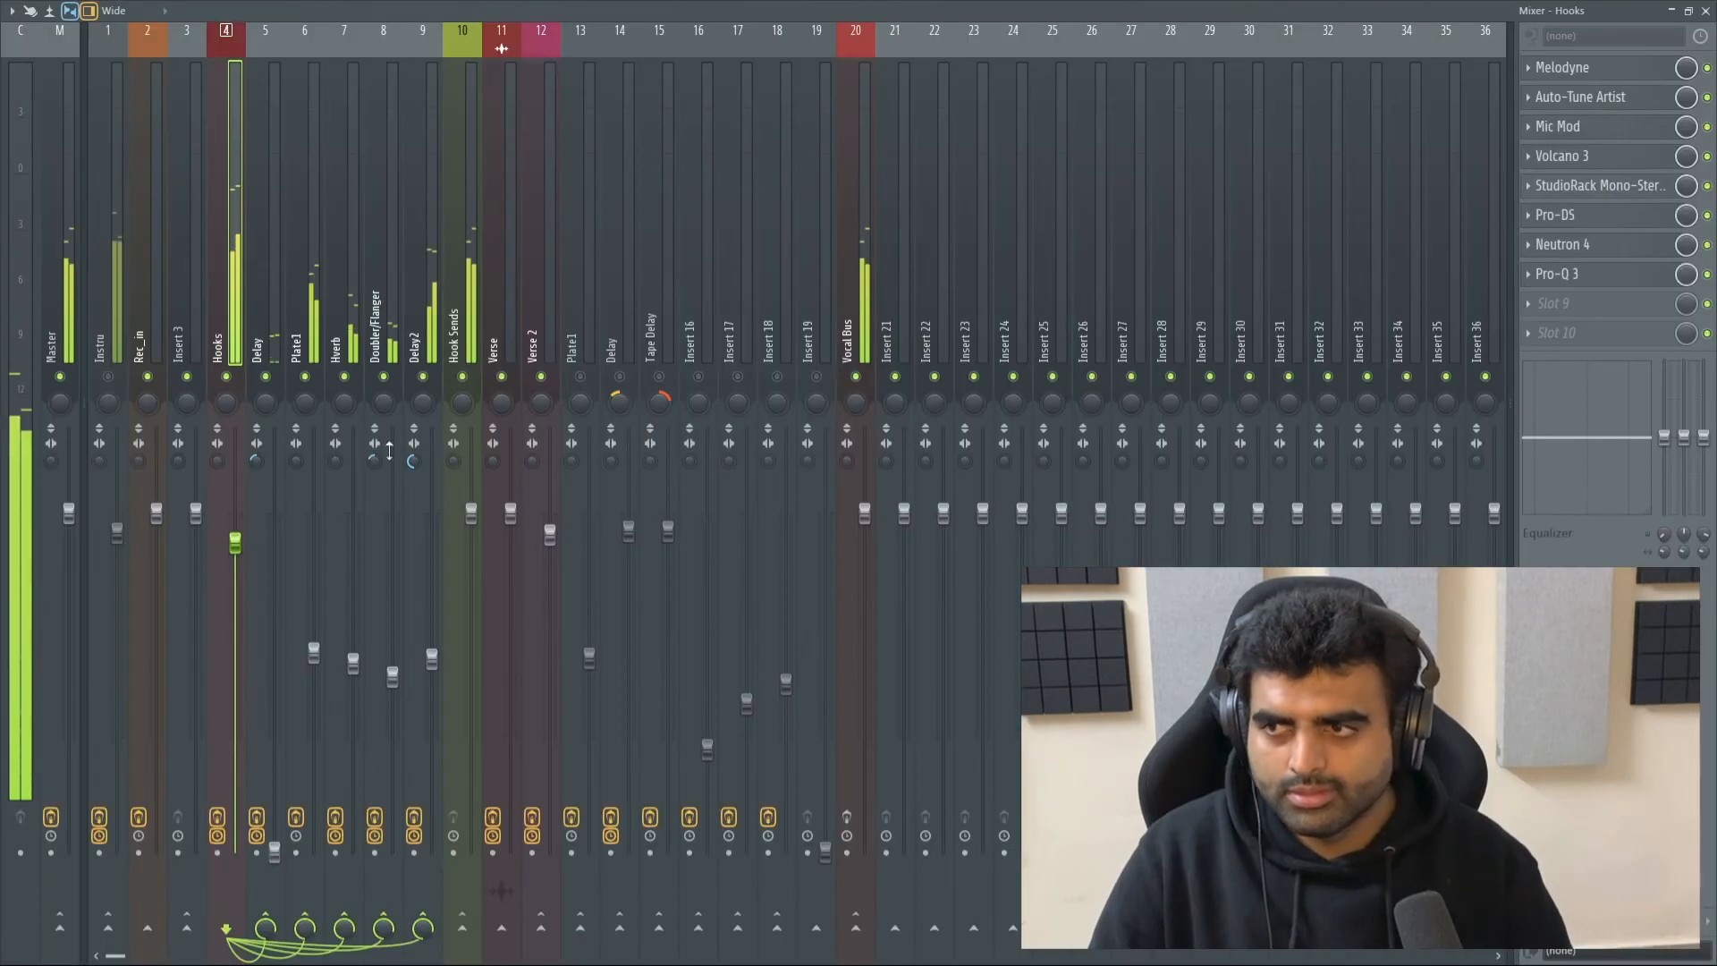
Step: Route the Hooks track to the Vocal Bus and unmute the Instru track to audition the hook with the beat
click(856, 930)
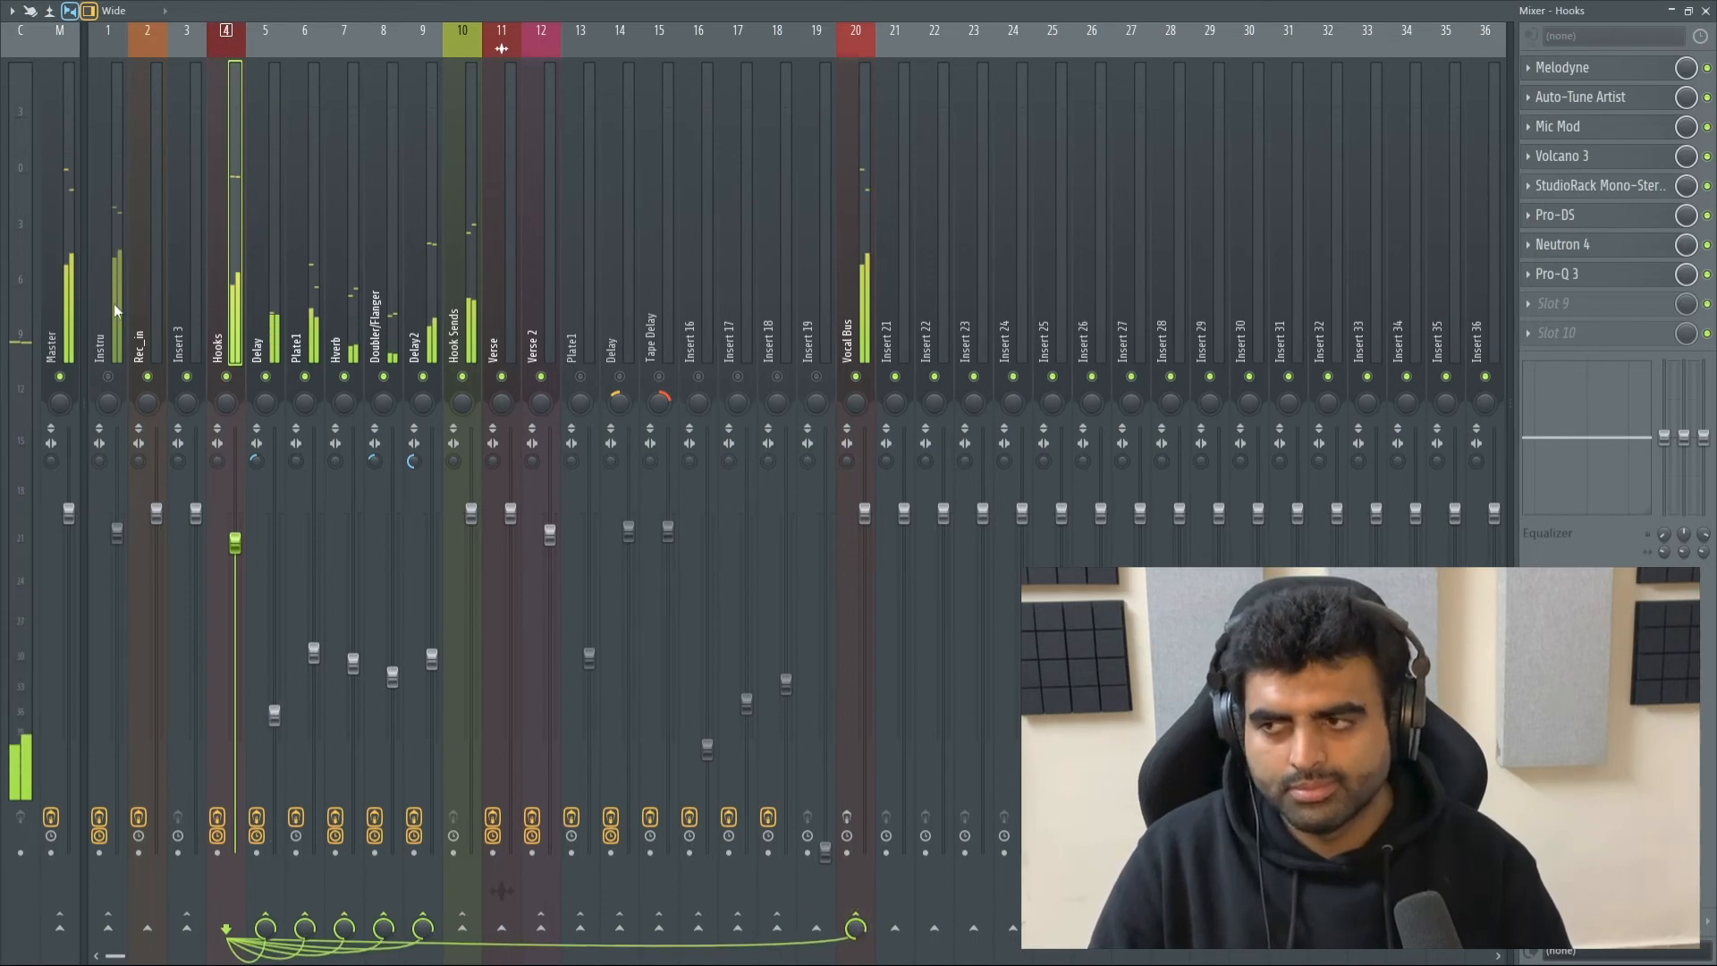
click(109, 377)
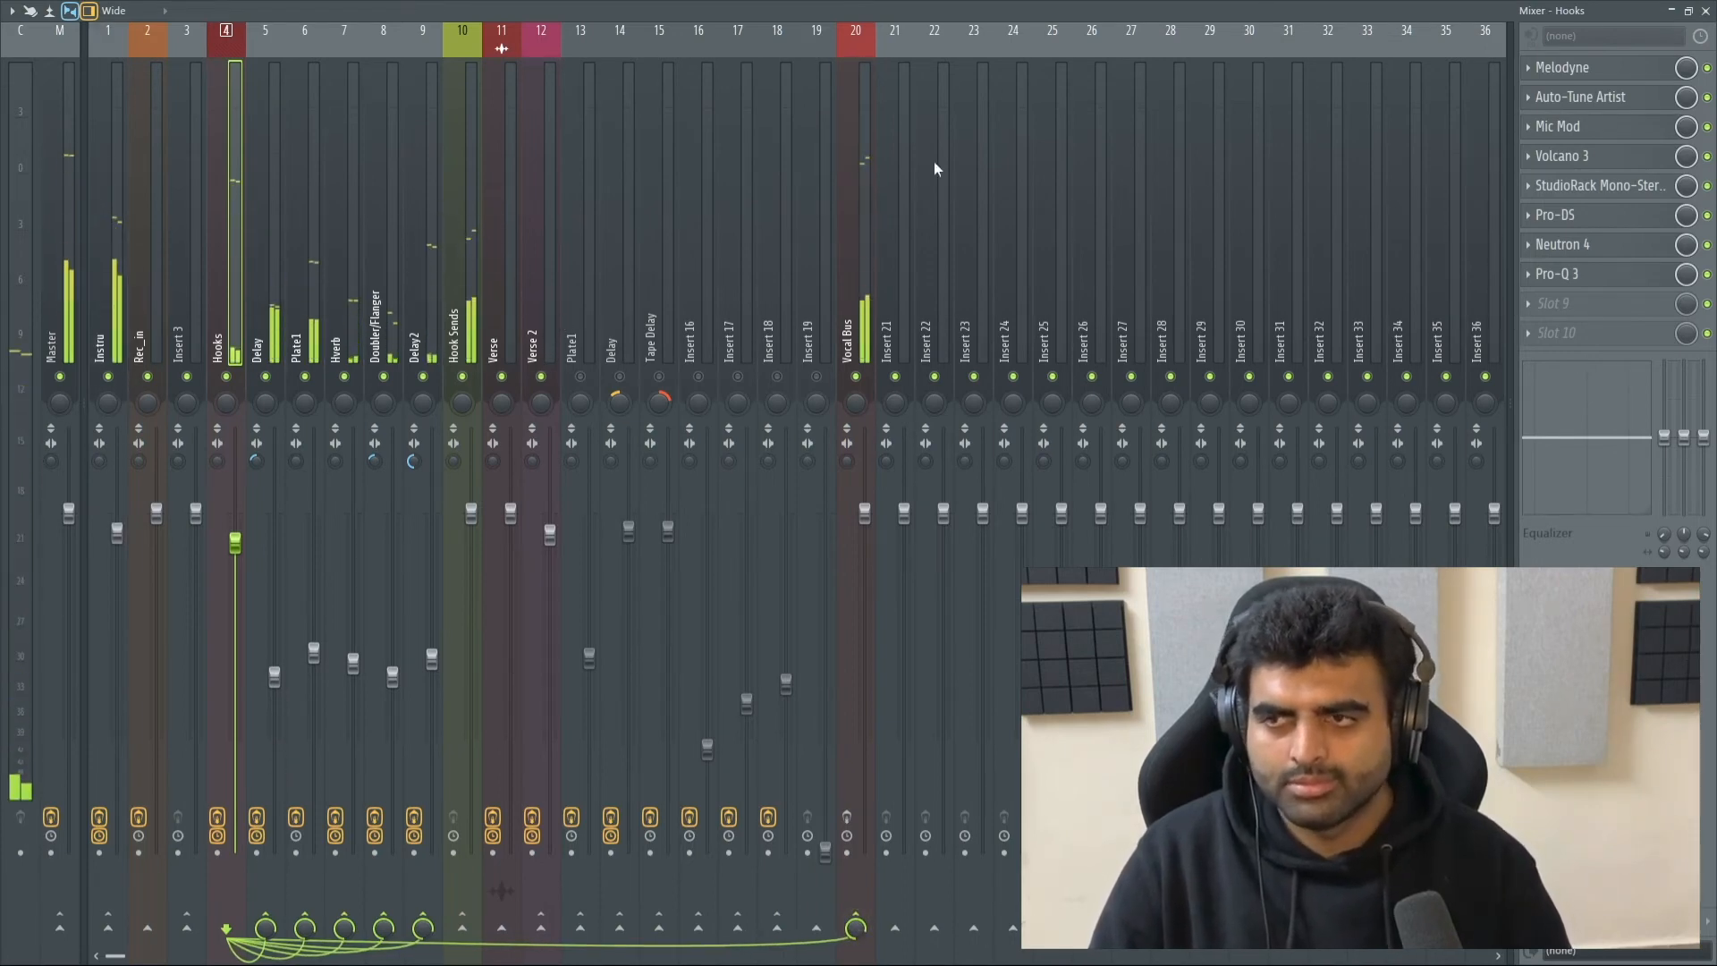
click(1705, 12)
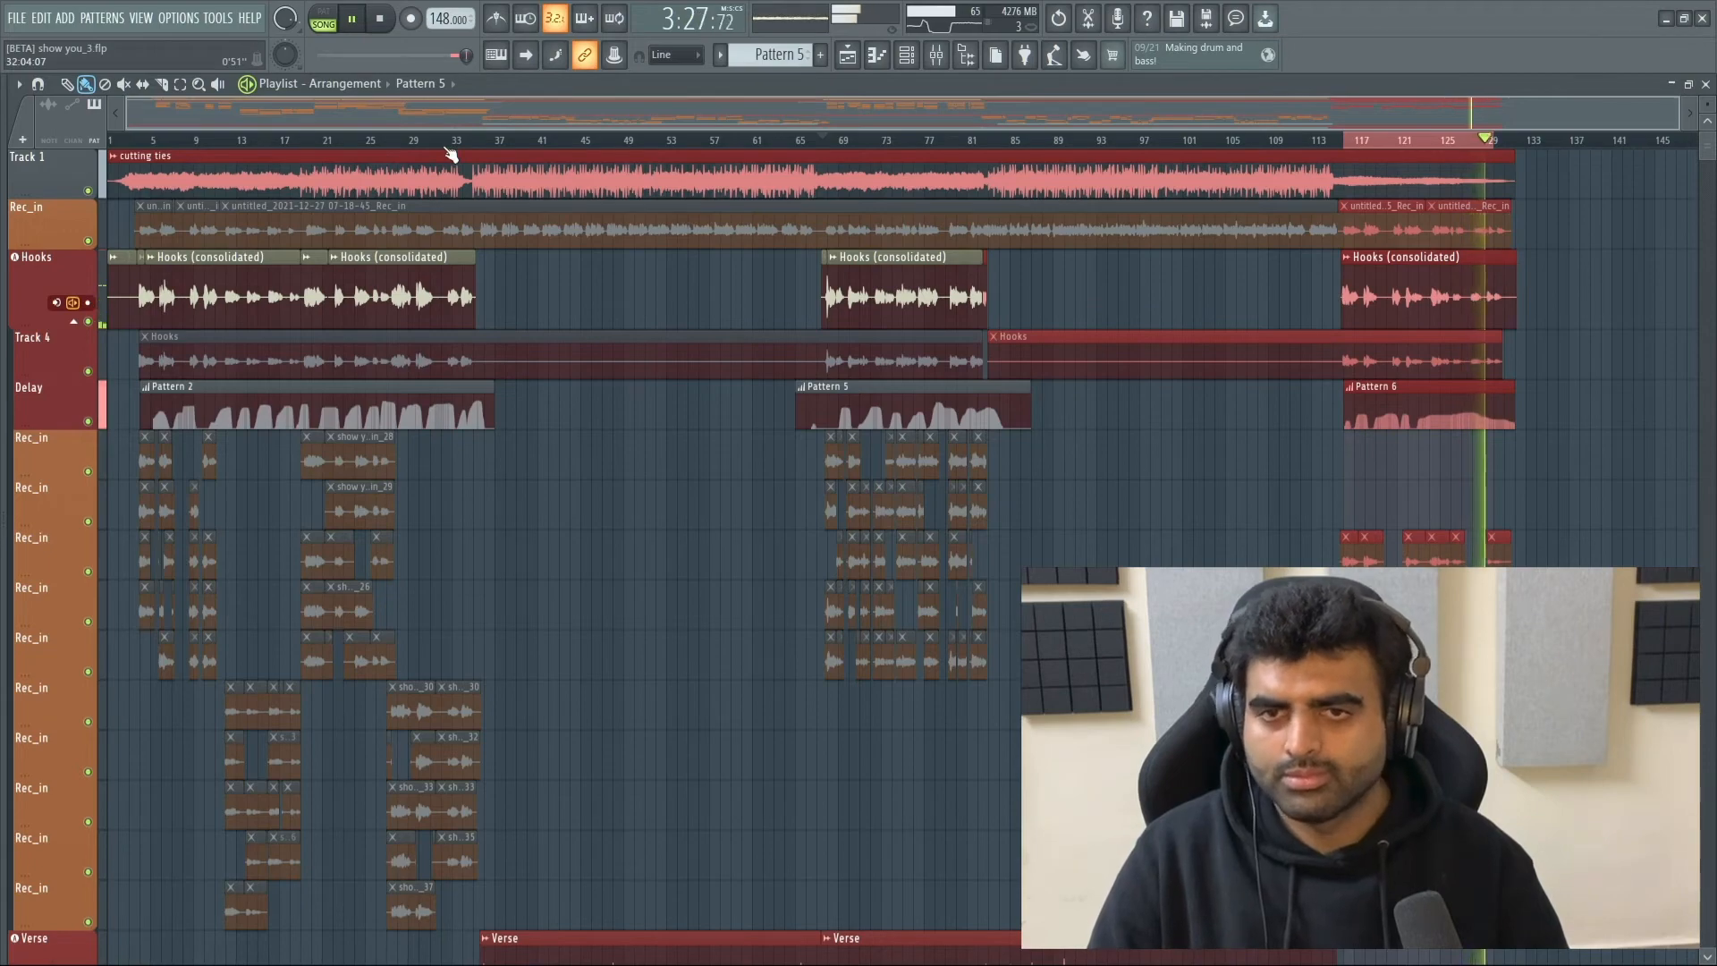
Step: Save the project and review Pro-Q 3 on the Verse mixer track
key(ctrl+s)
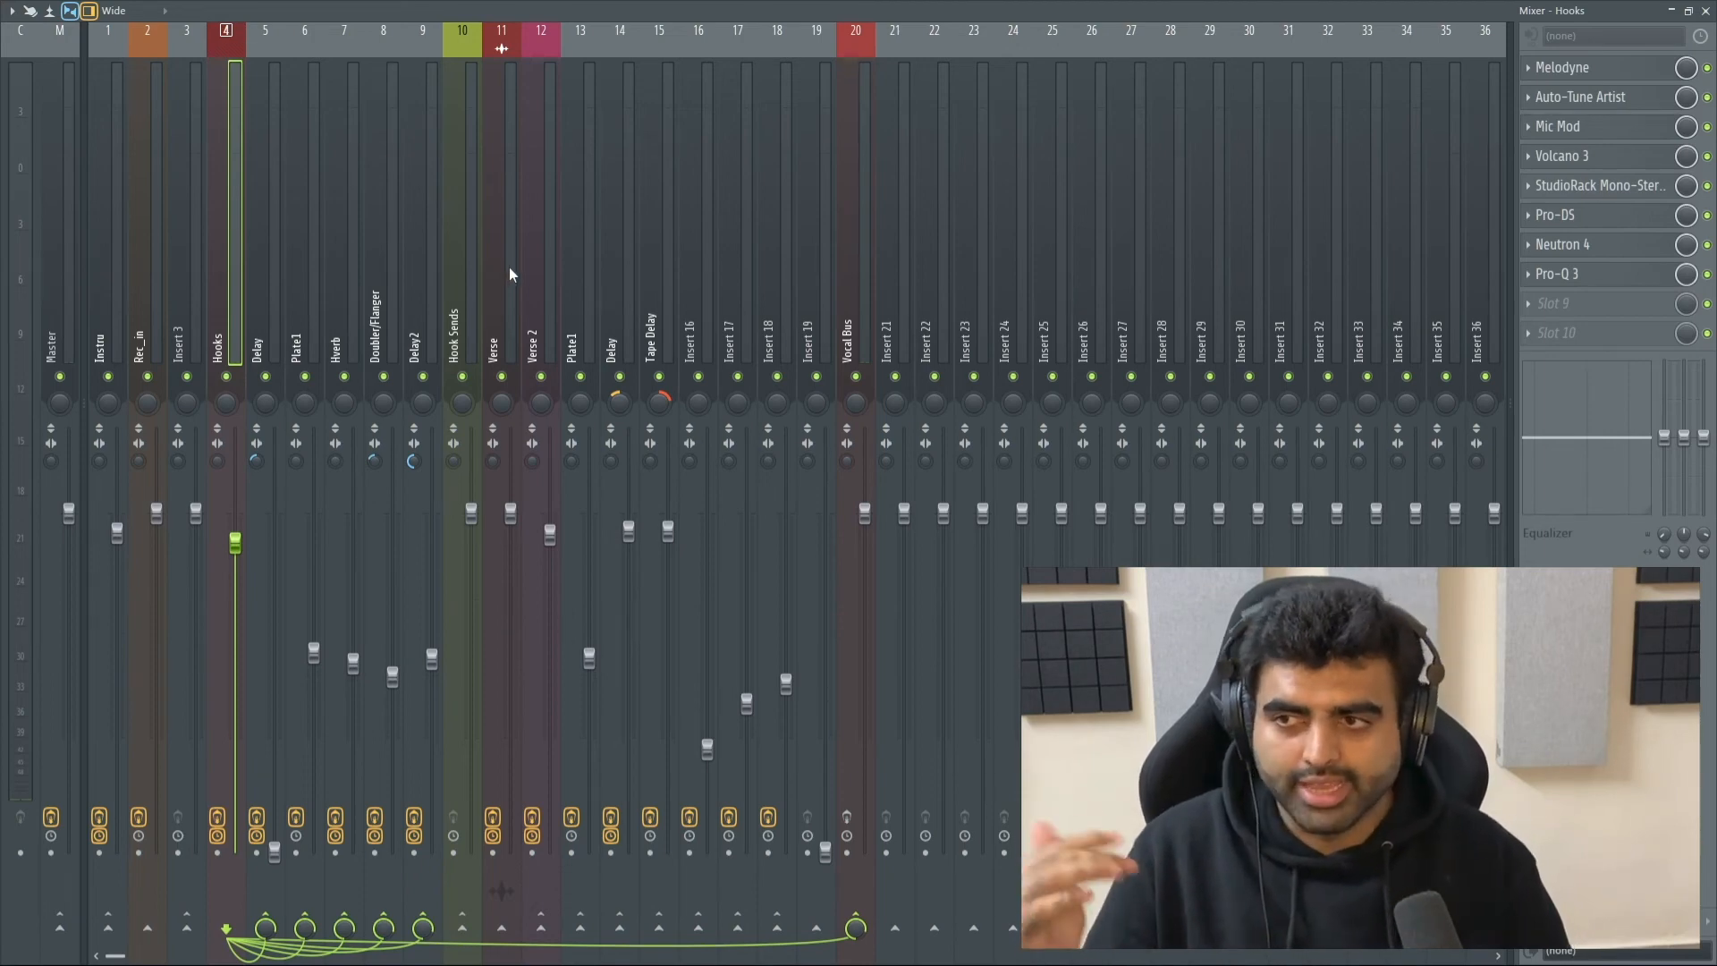
click(503, 265)
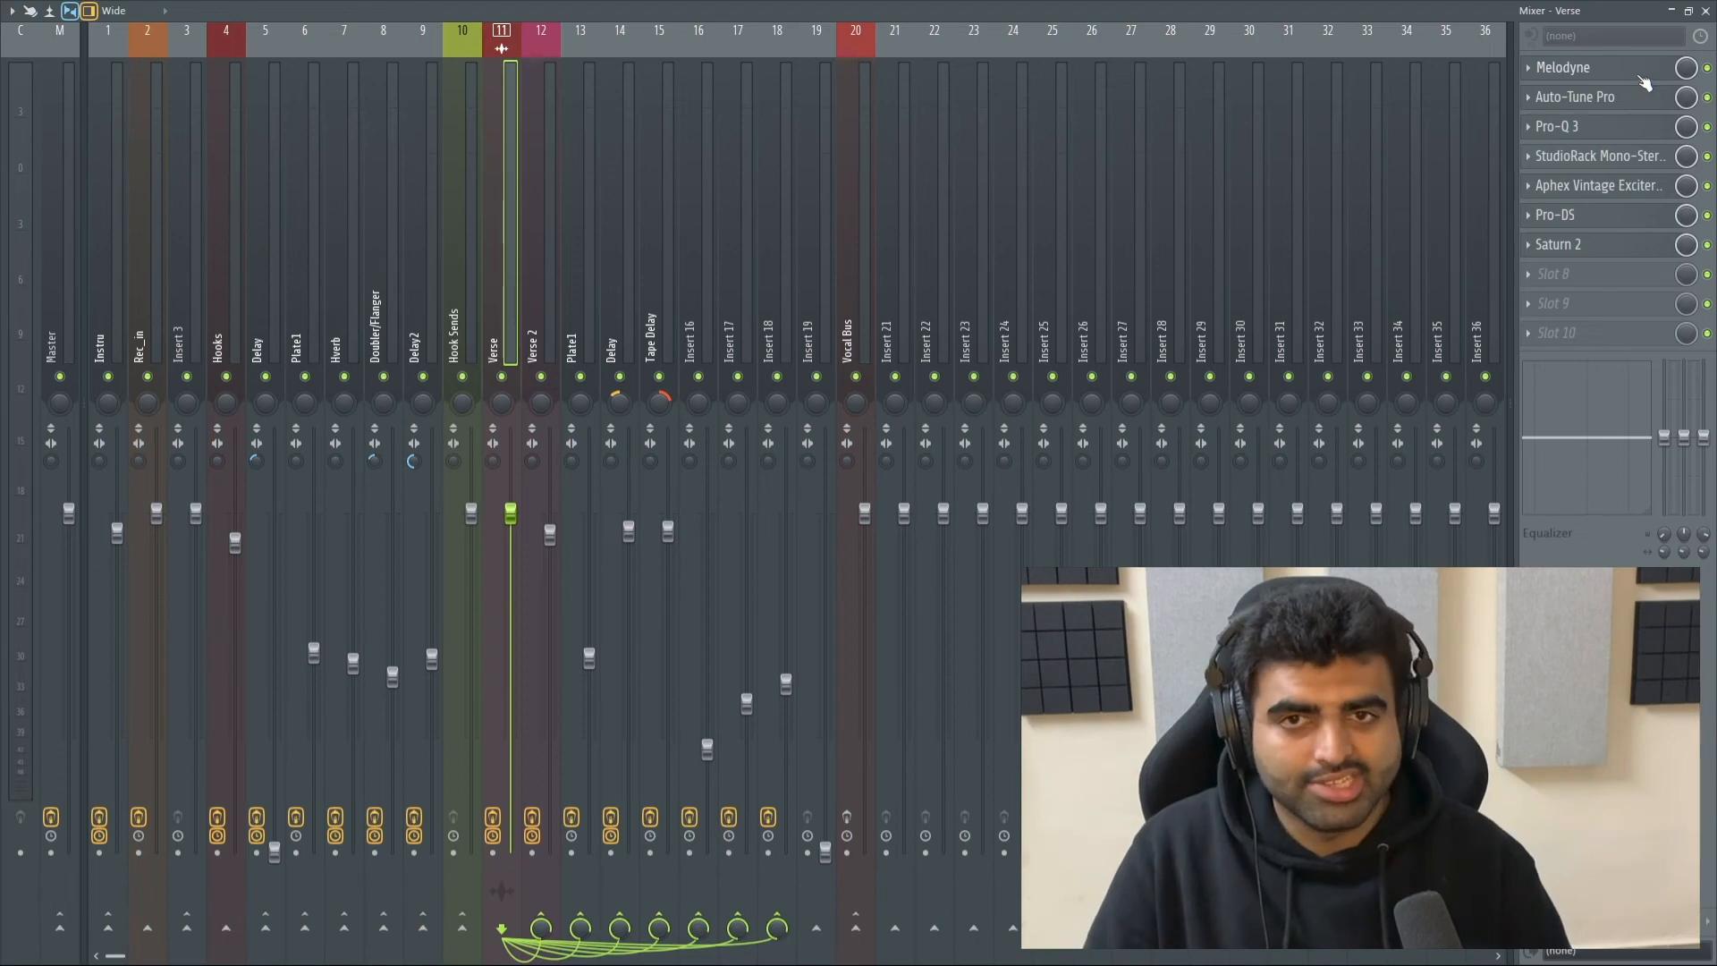
click(1627, 134)
click(1683, 229)
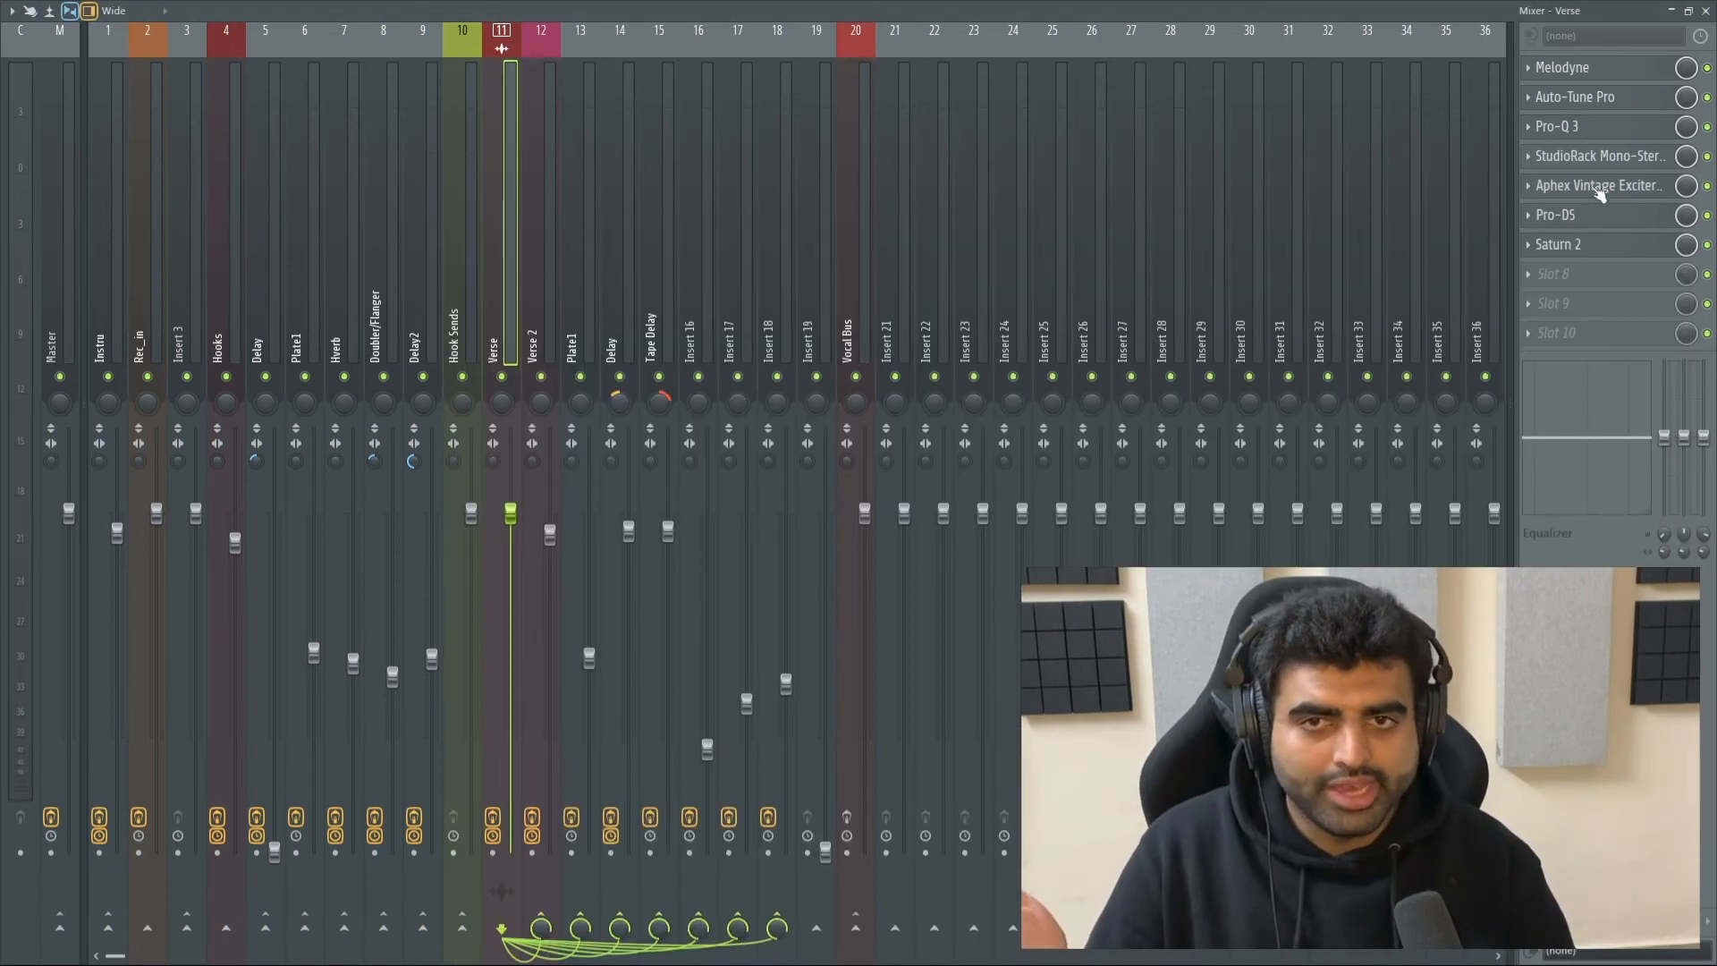
Step: Review REQ 4 and H-Comp inside the Verse track's Gold Rap Vocal StudioRack chain
drag(503, 227, 727, 209)
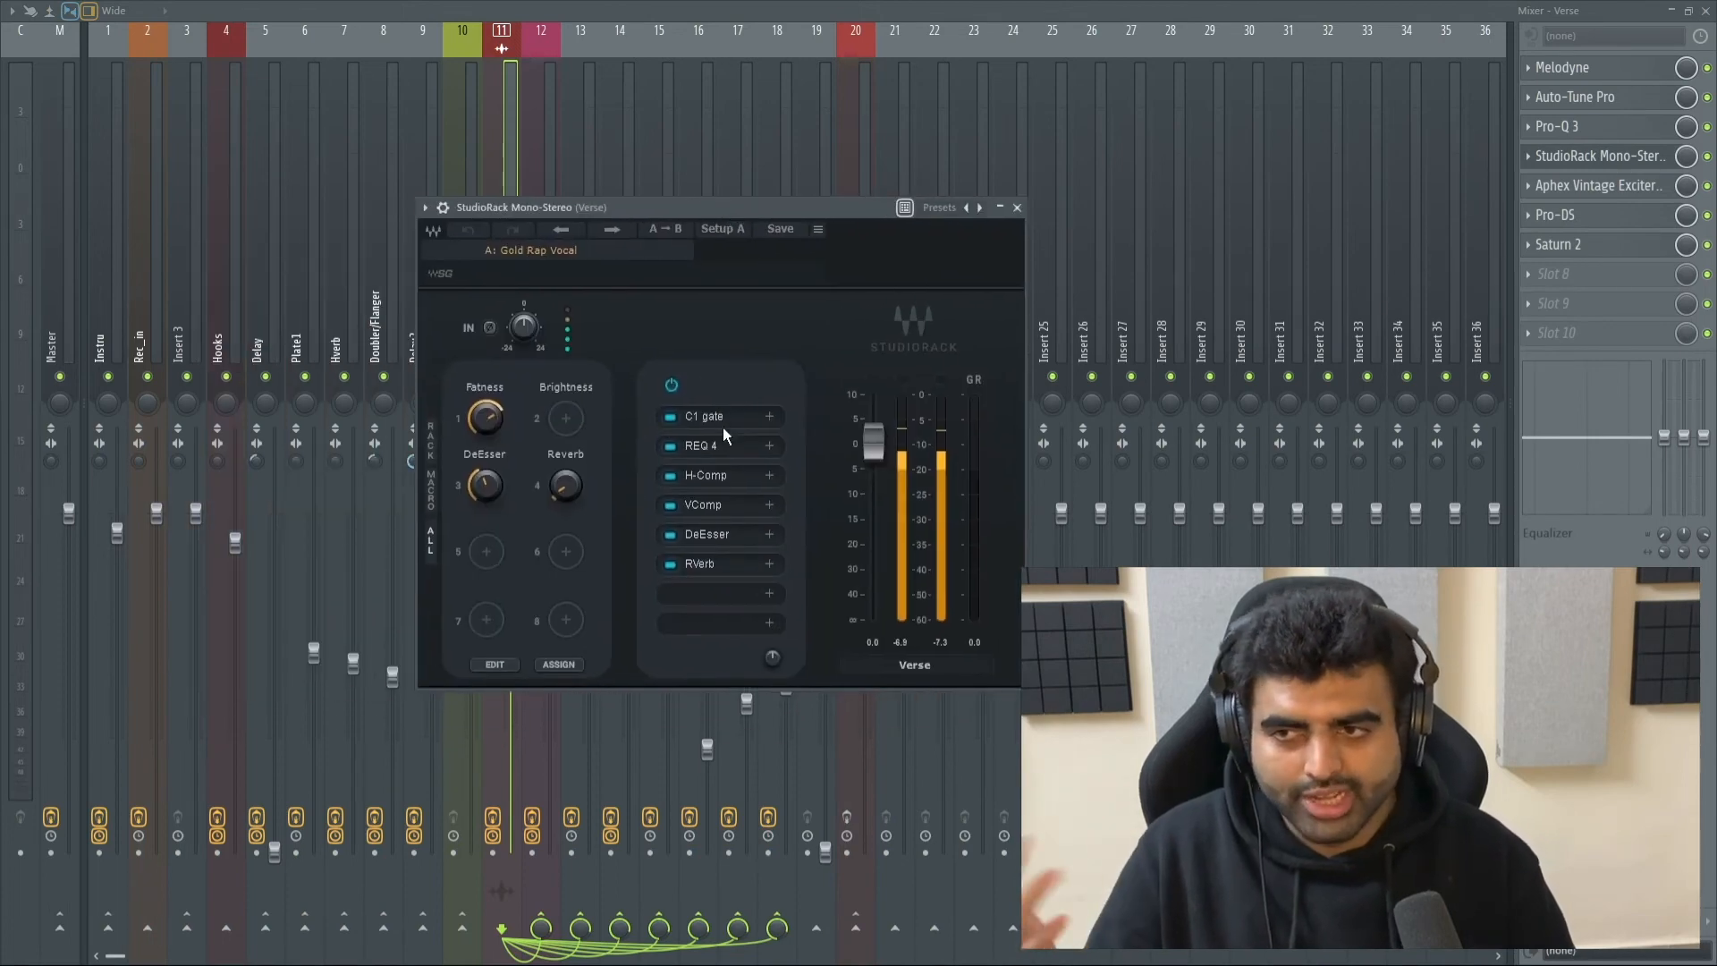
click(722, 446)
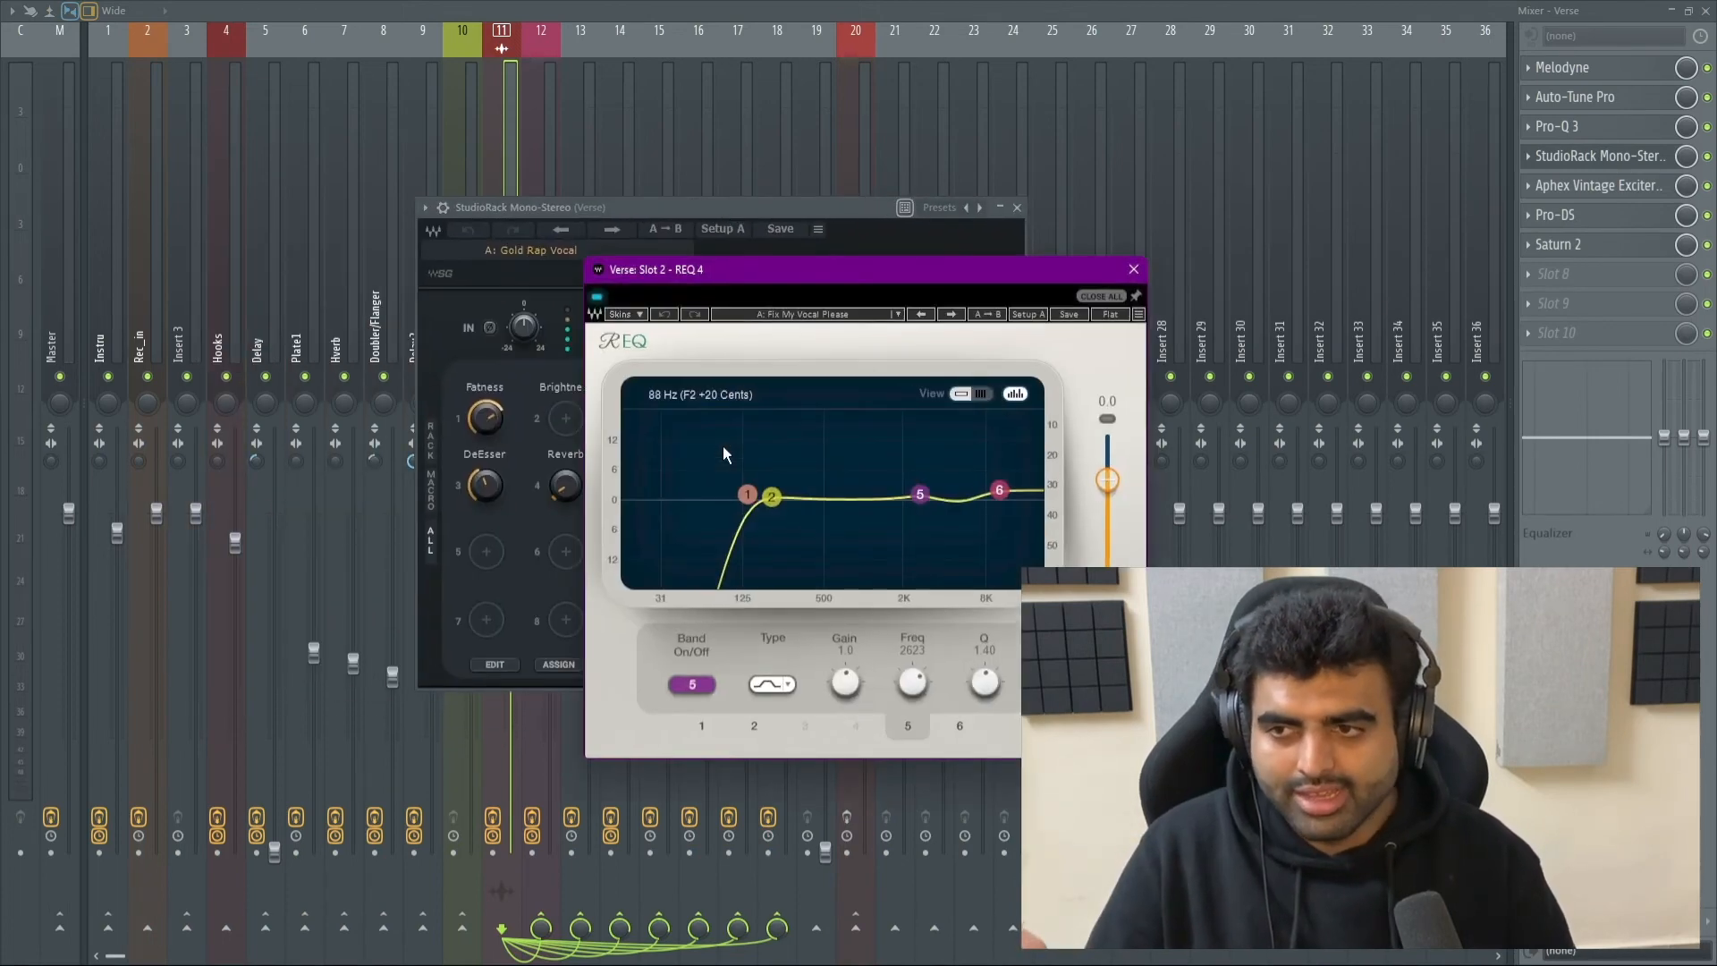
click(1132, 271)
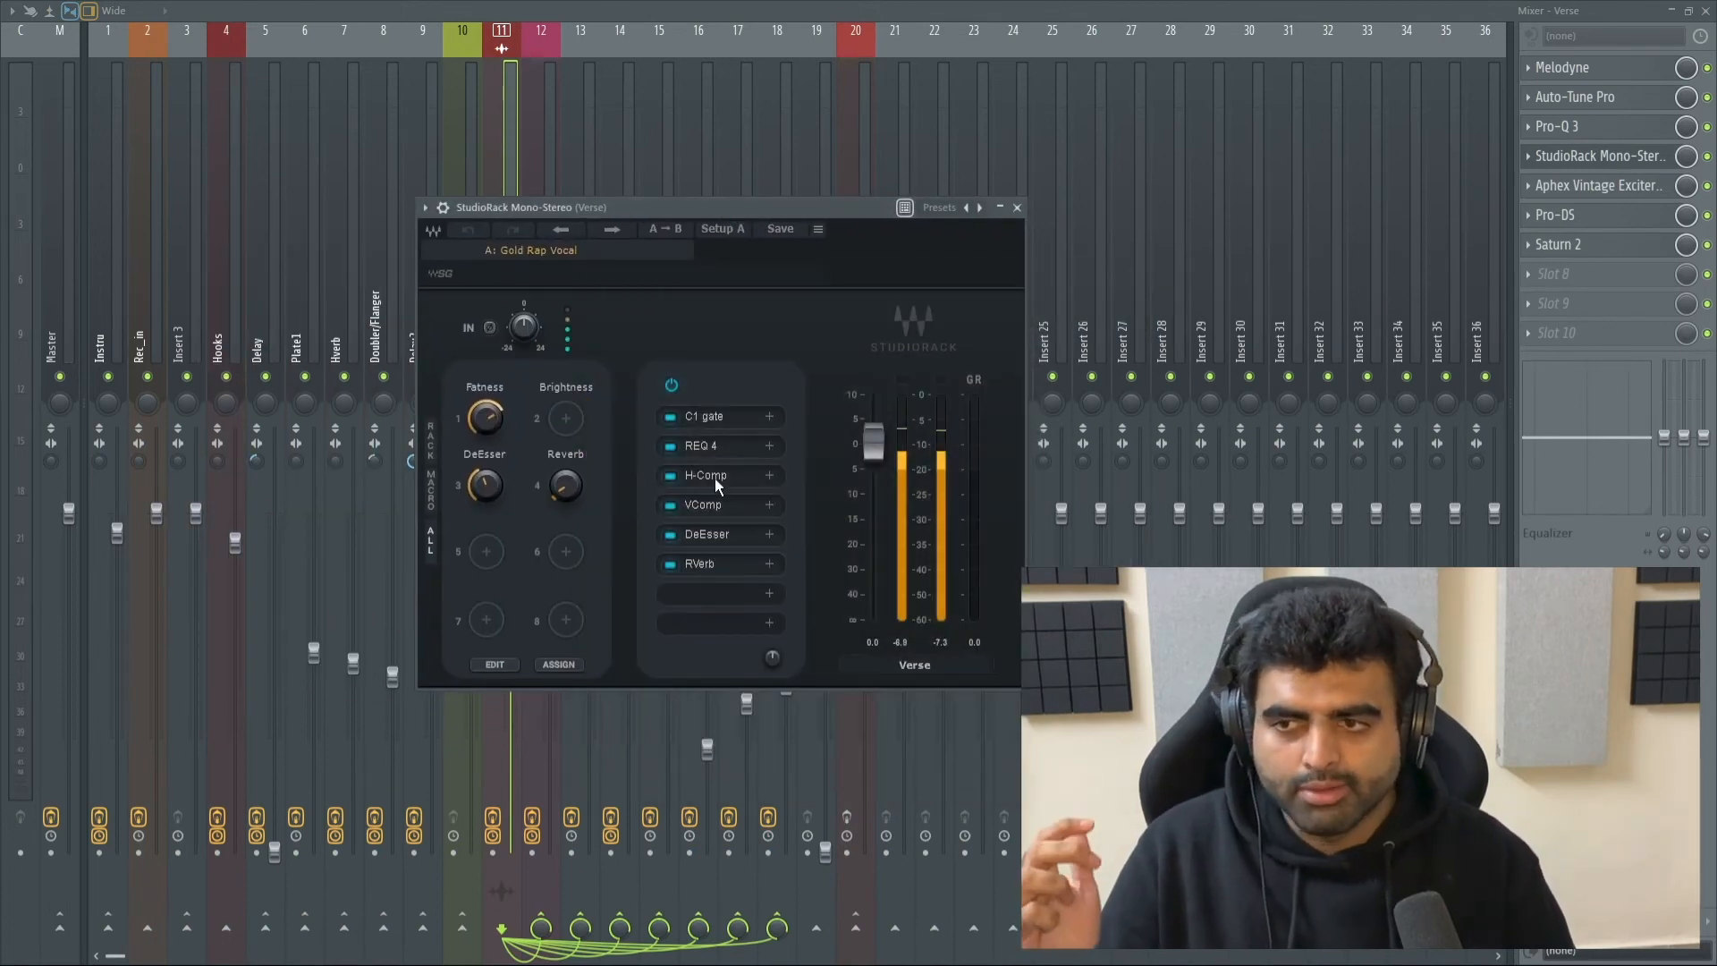
click(715, 479)
click(1139, 293)
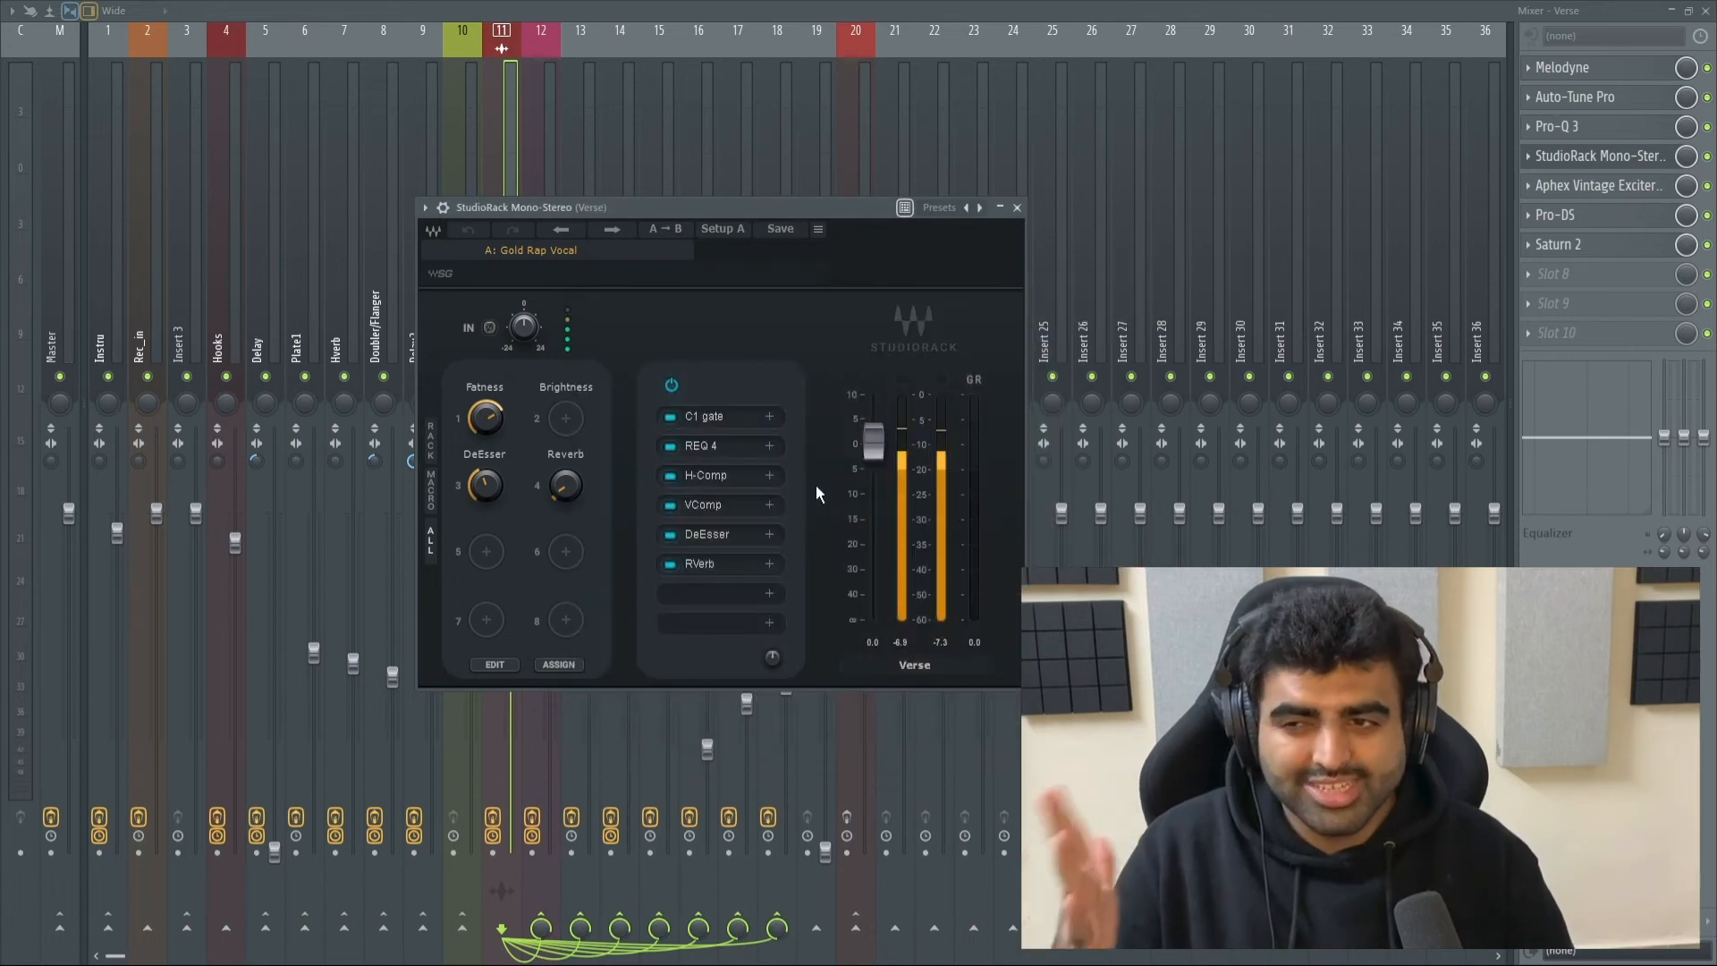
Step: Review VComp, DeEsser and RVerb in the Verse StudioRack chain and close the rack
click(729, 506)
click(1078, 259)
click(720, 535)
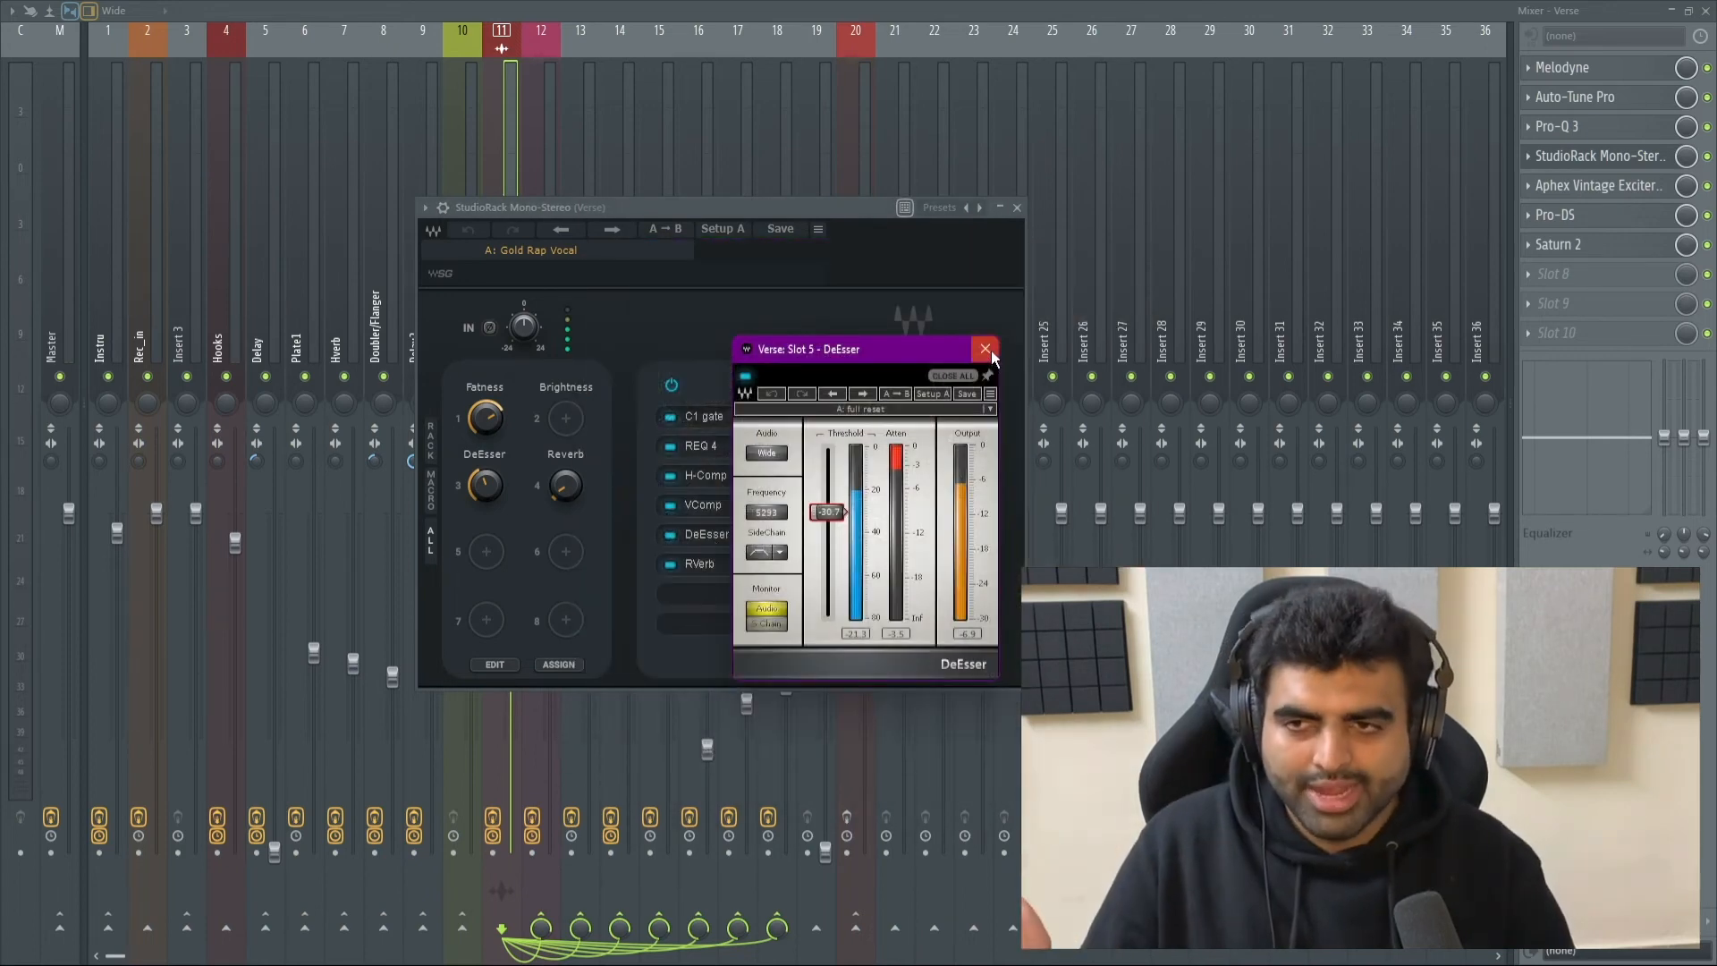
click(991, 354)
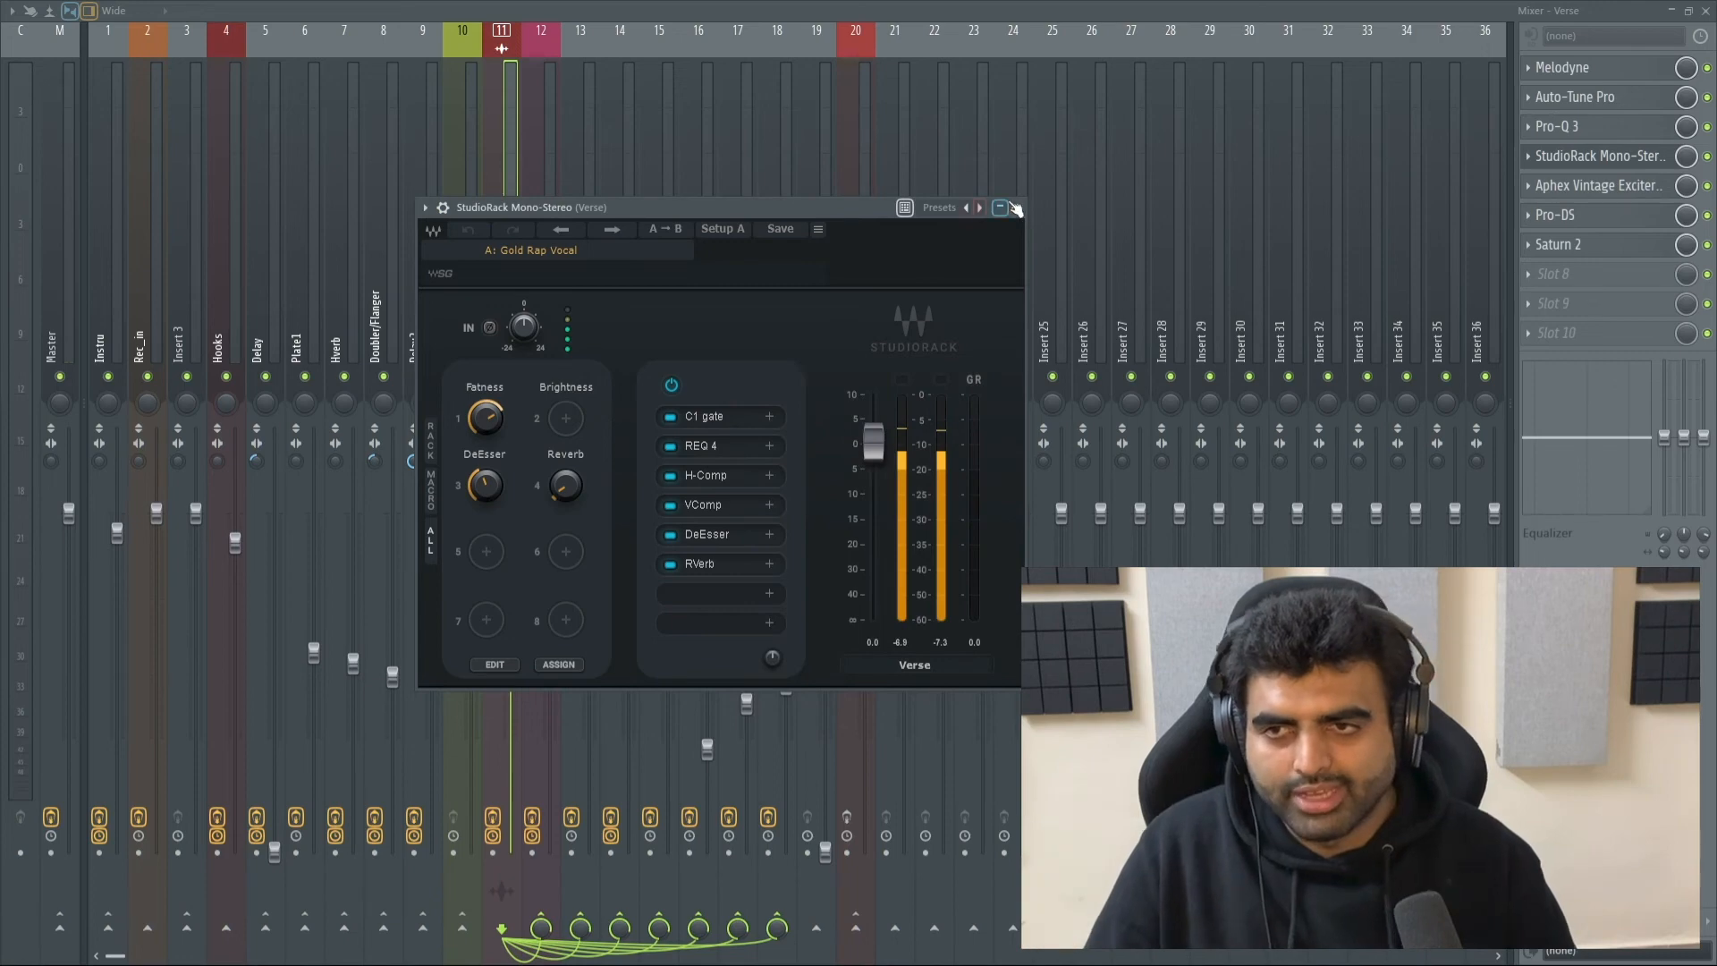
click(716, 561)
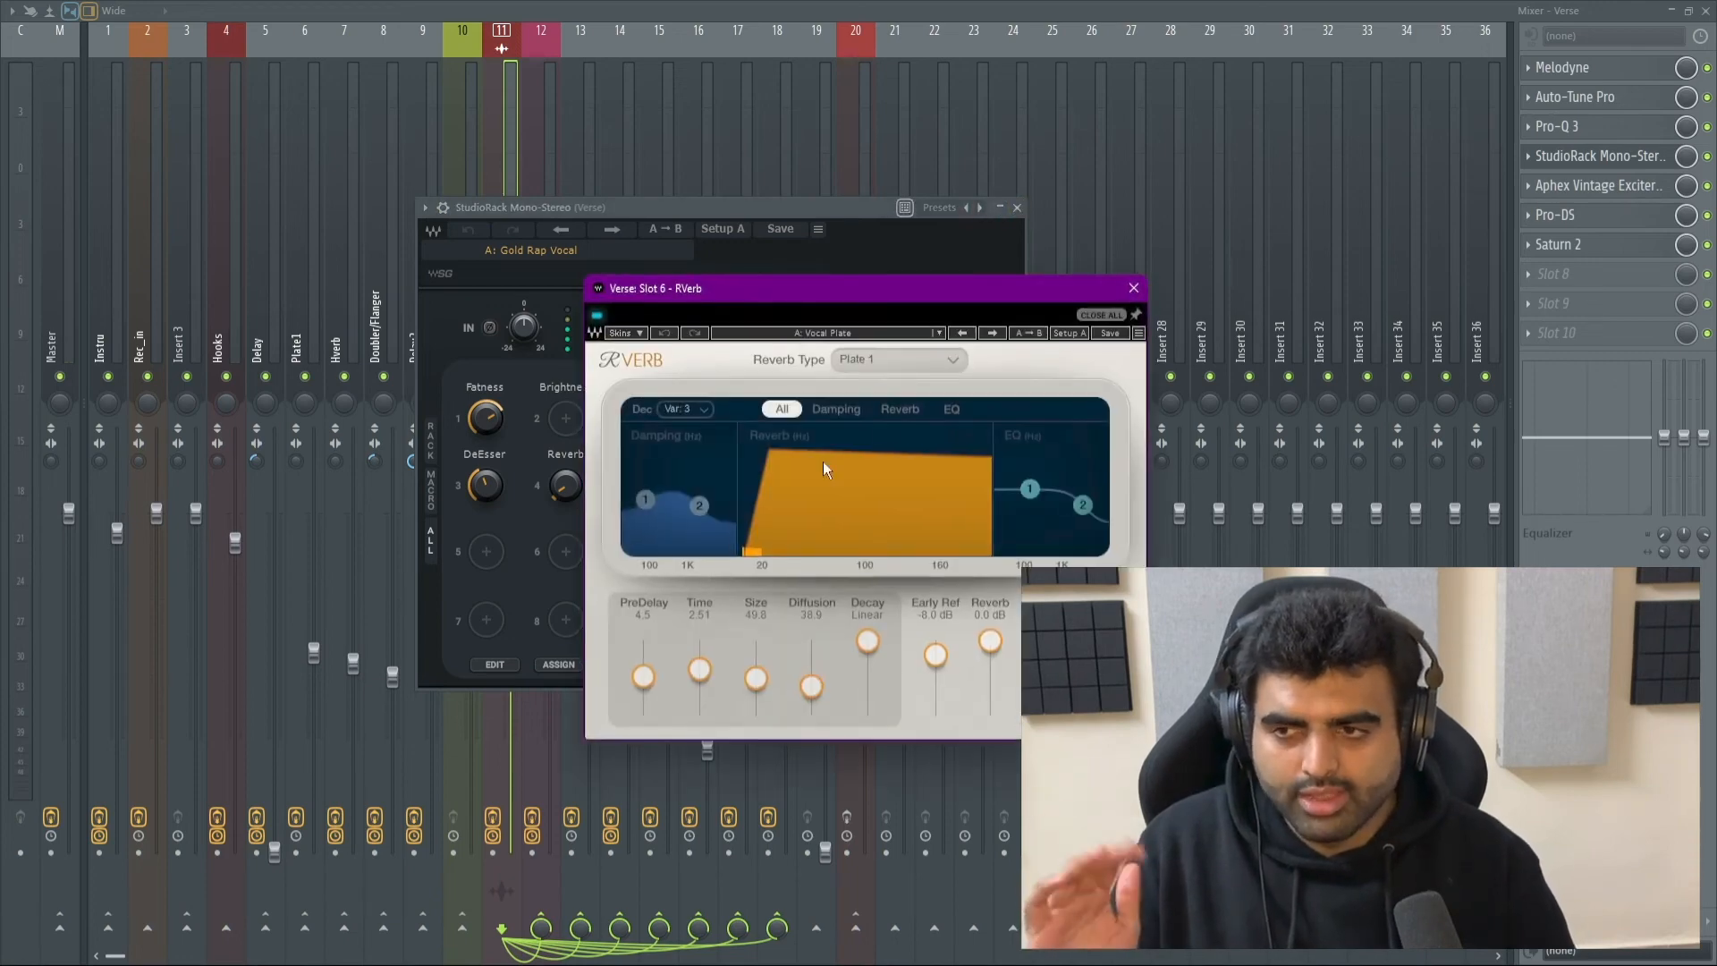
click(1133, 288)
click(1017, 207)
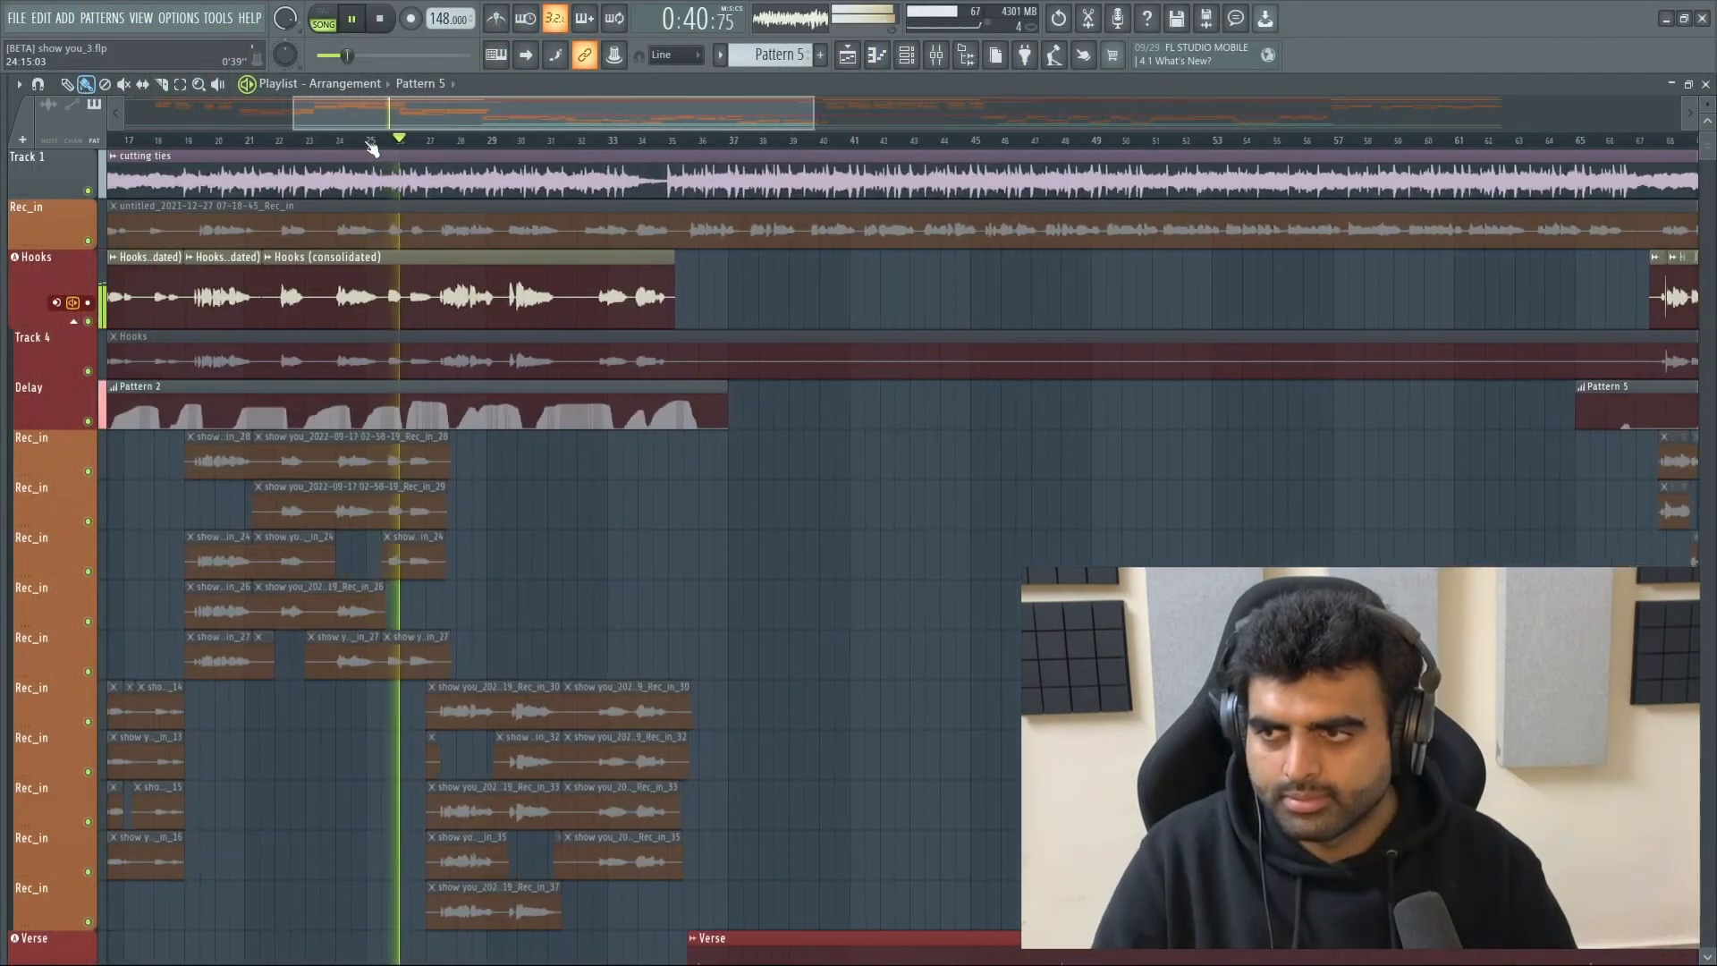
Step: Mute the Verse track and the Hooks clip leading into it, and unmute the second Show You Vocal Mix clip to audition the verse
scroll(371, 148, down, 4)
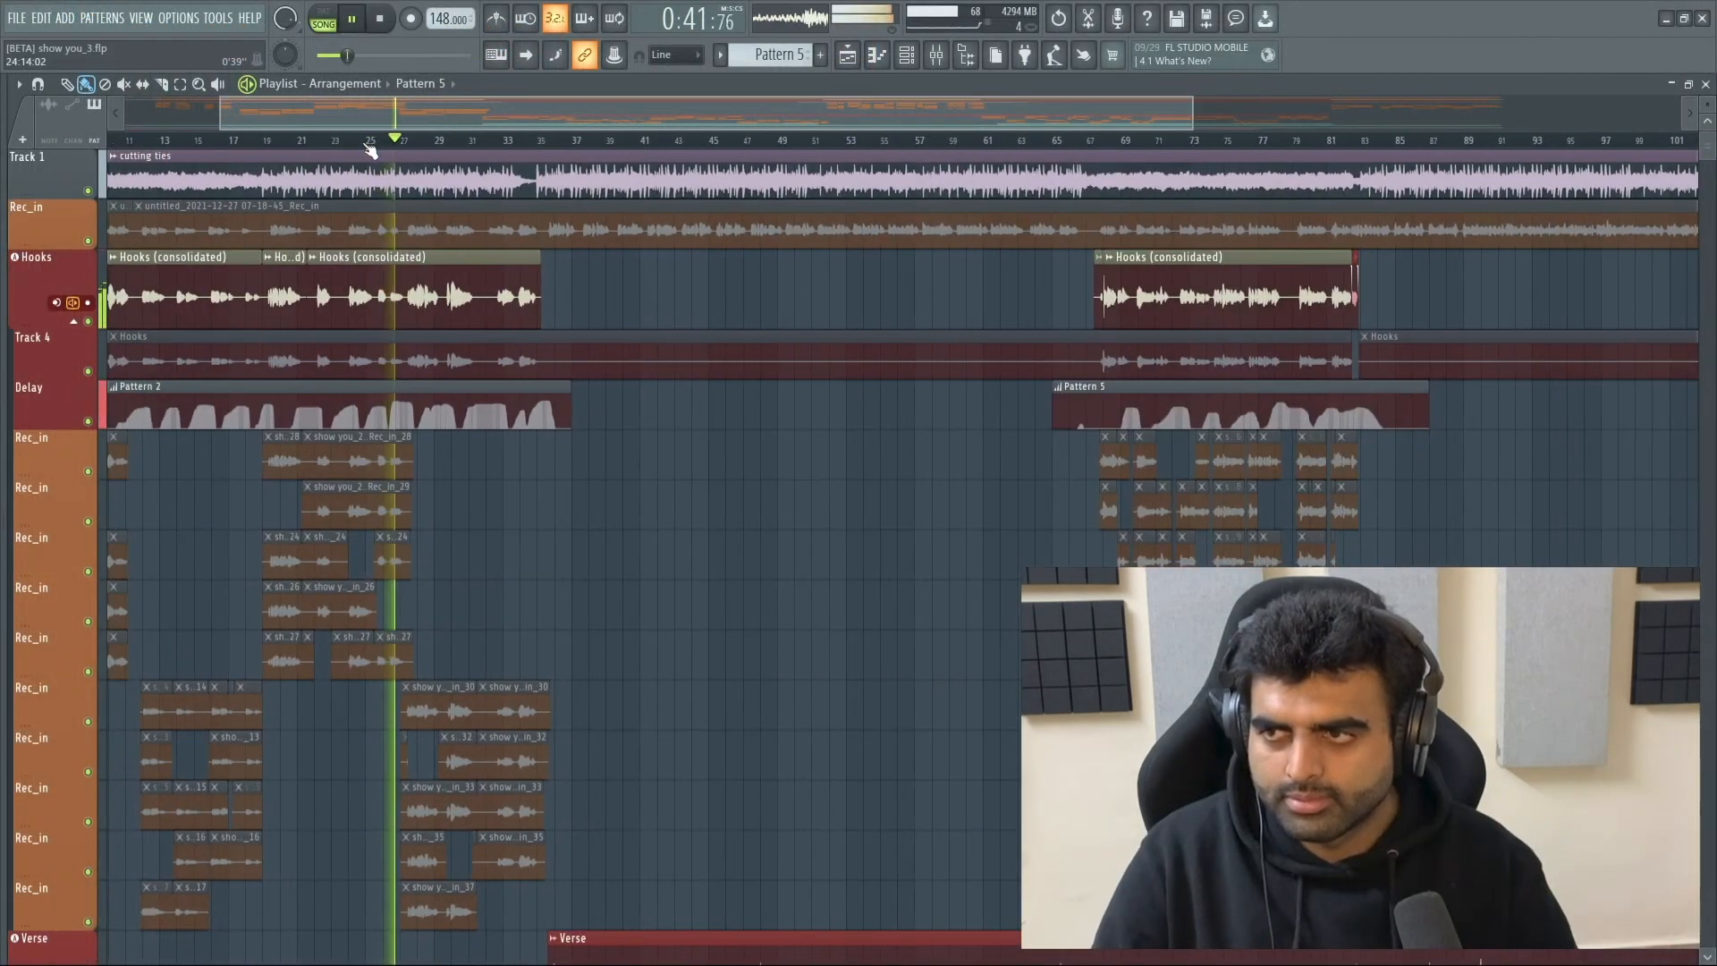
scroll(371, 148, down, 2)
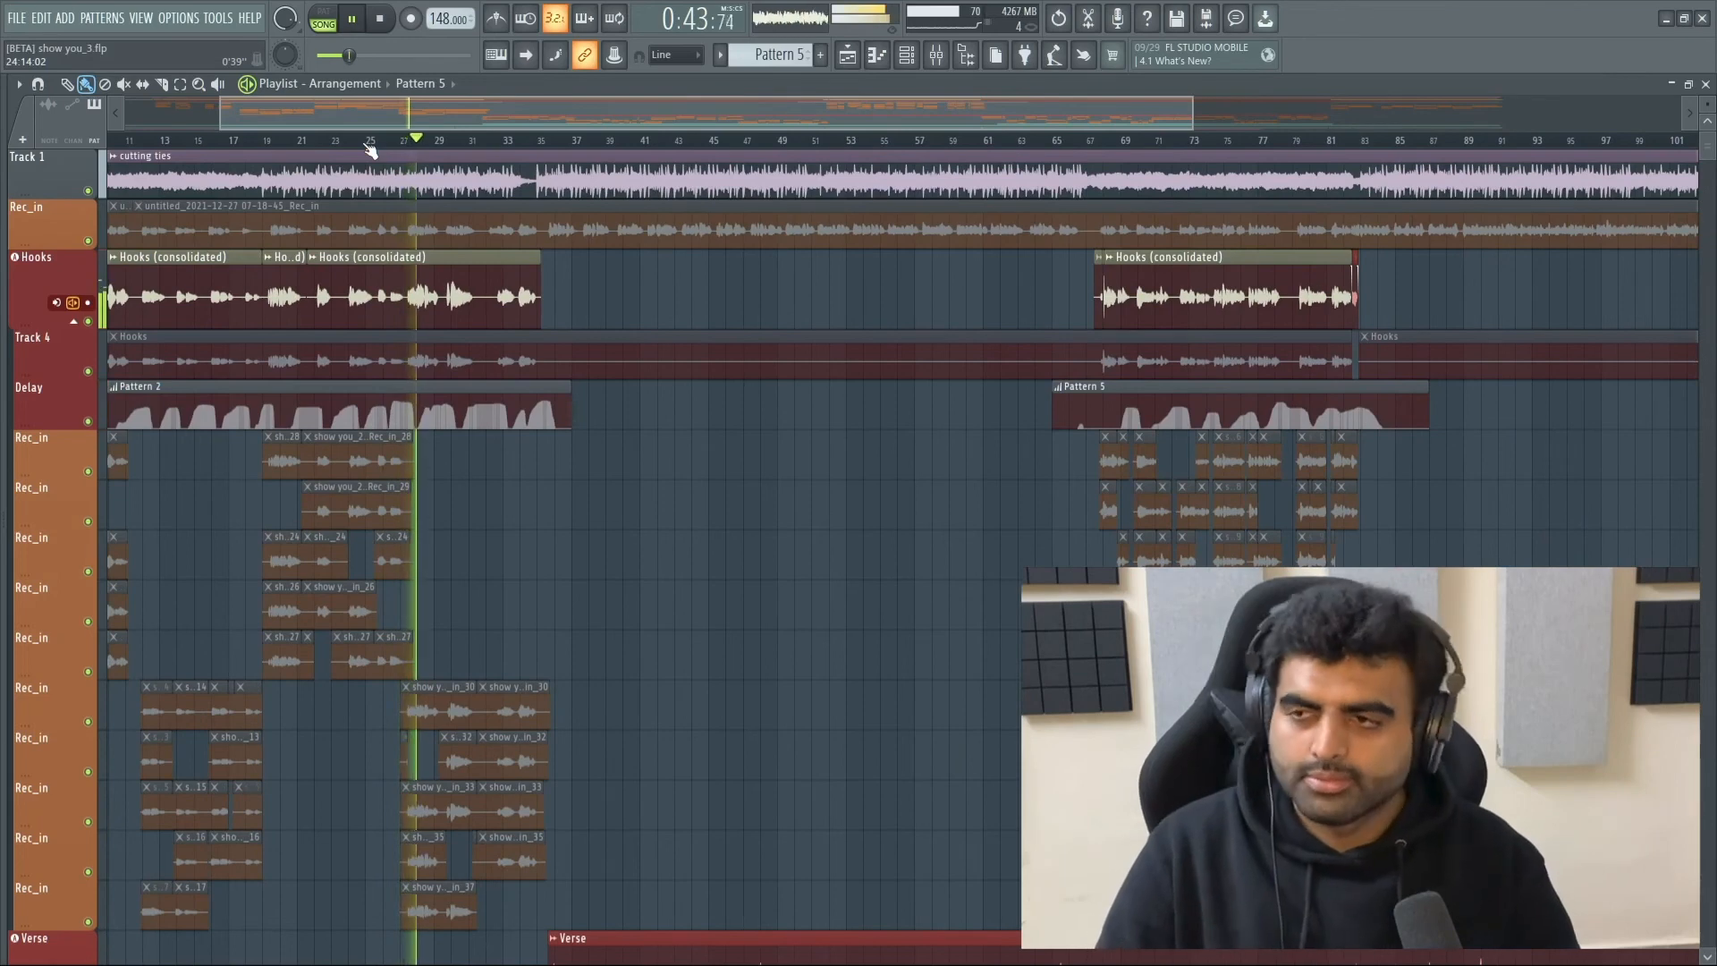
scroll(563, 429, down, 8)
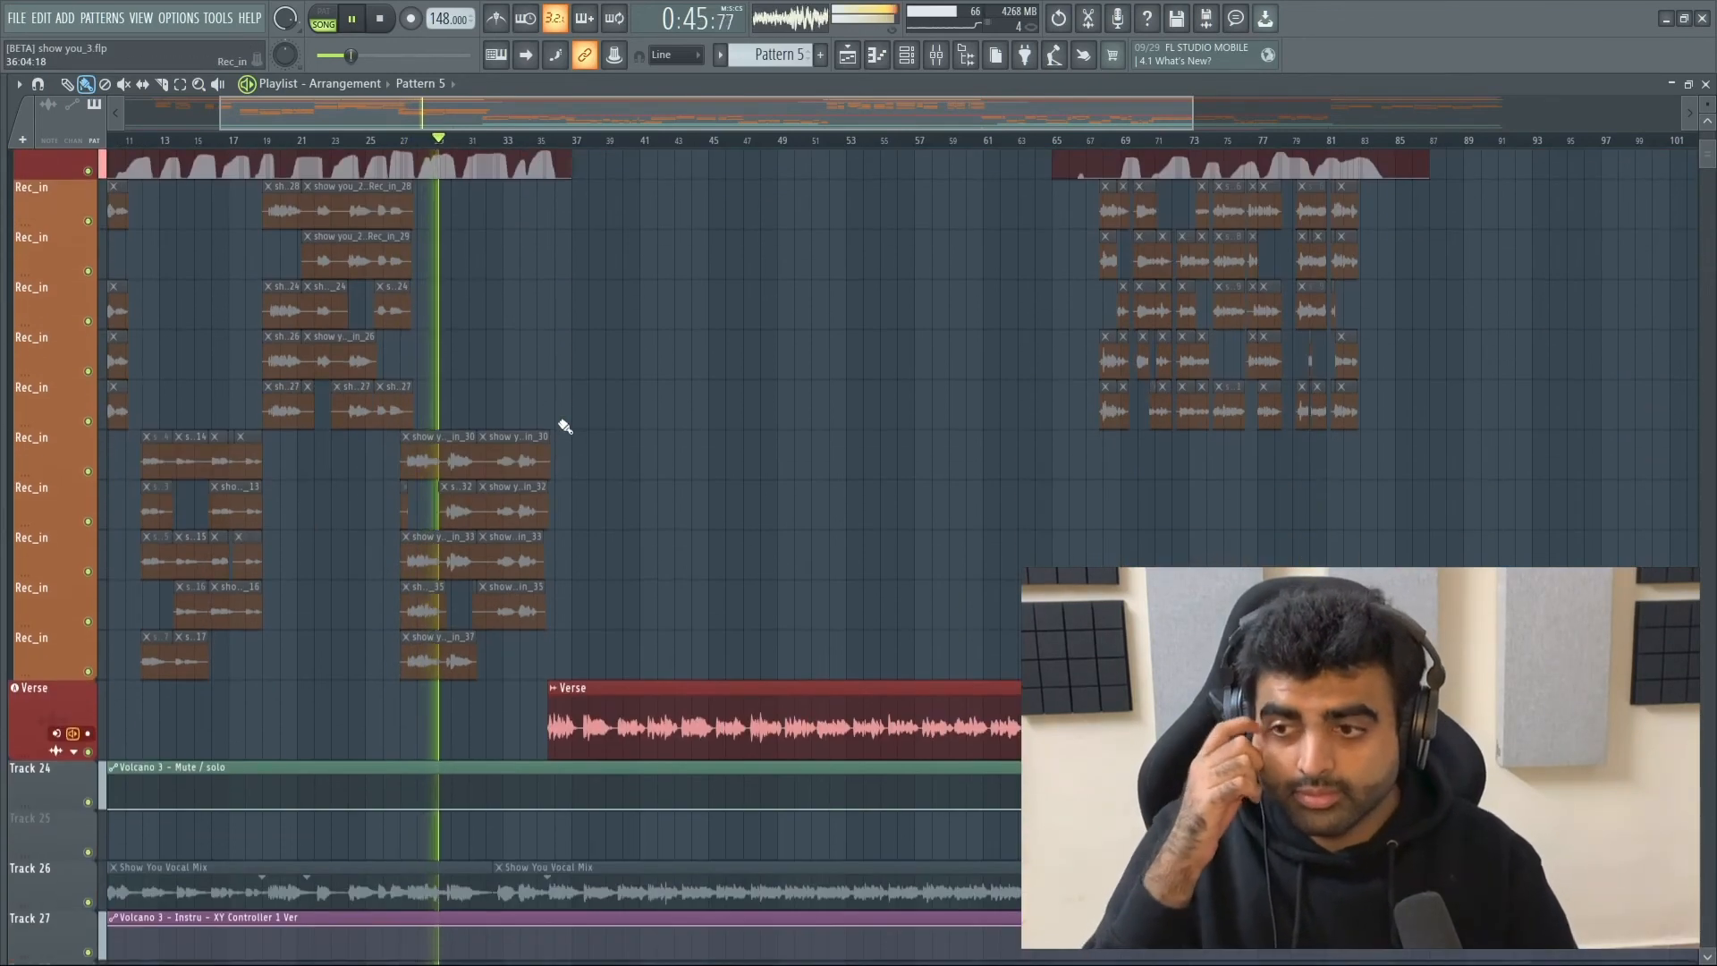
scroll(563, 430, up, 5)
scroll(565, 427, down, 4)
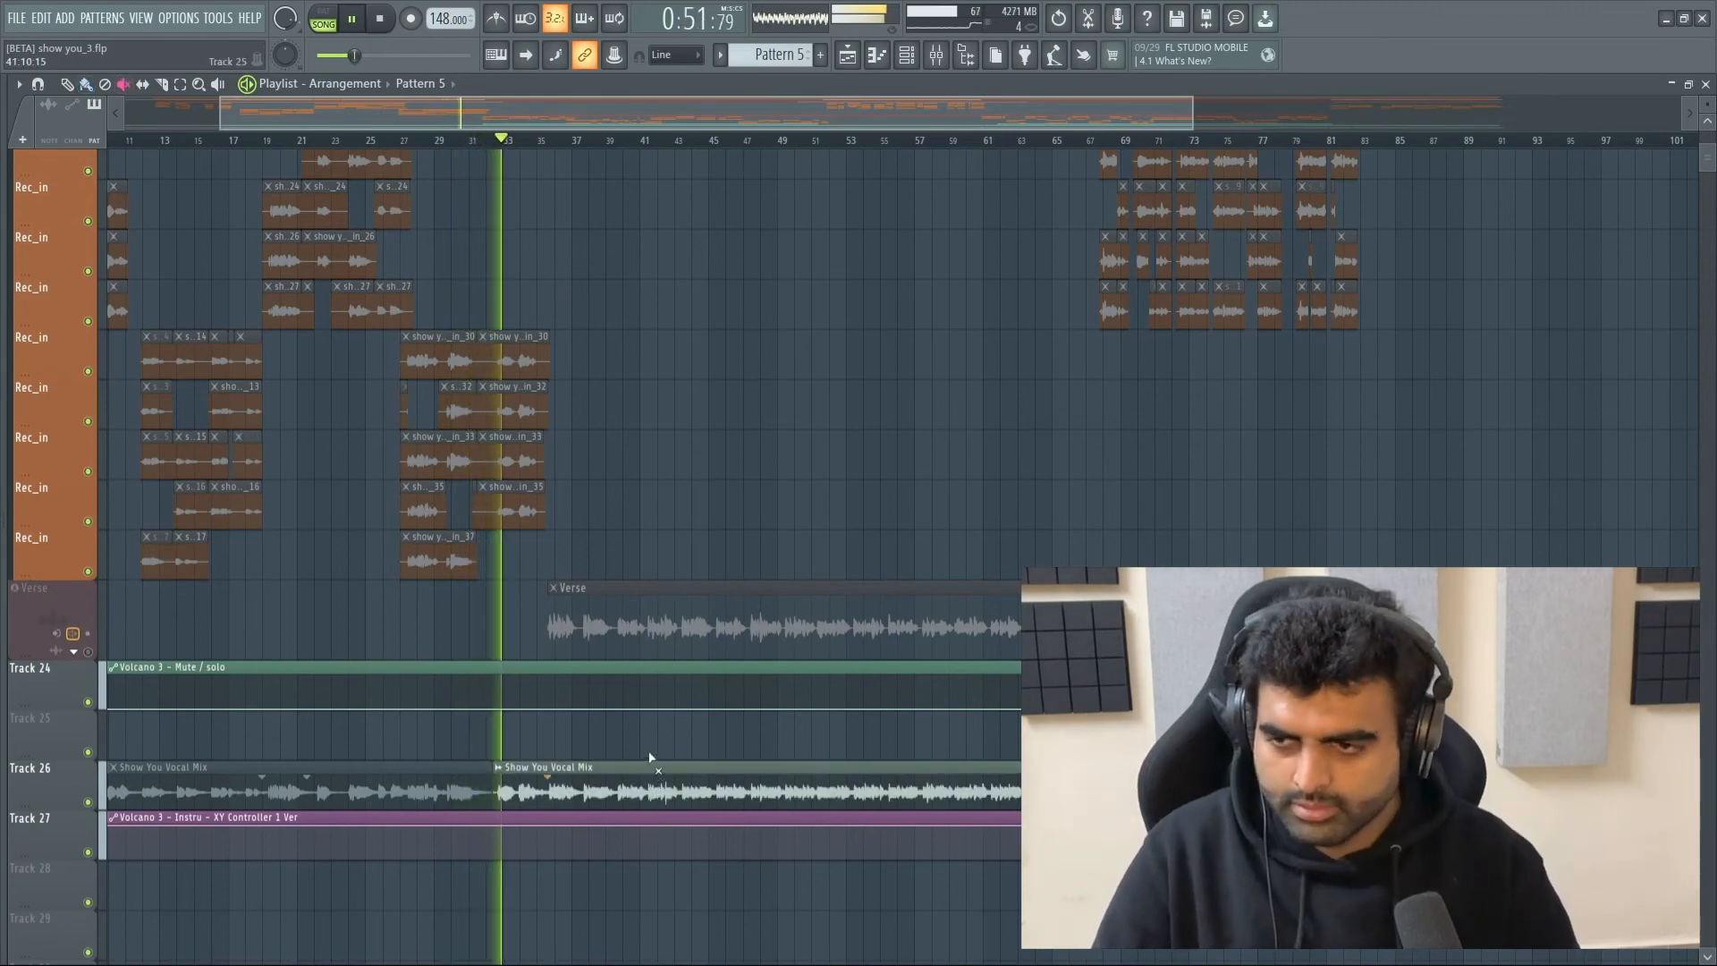
scroll(575, 375, up, 5)
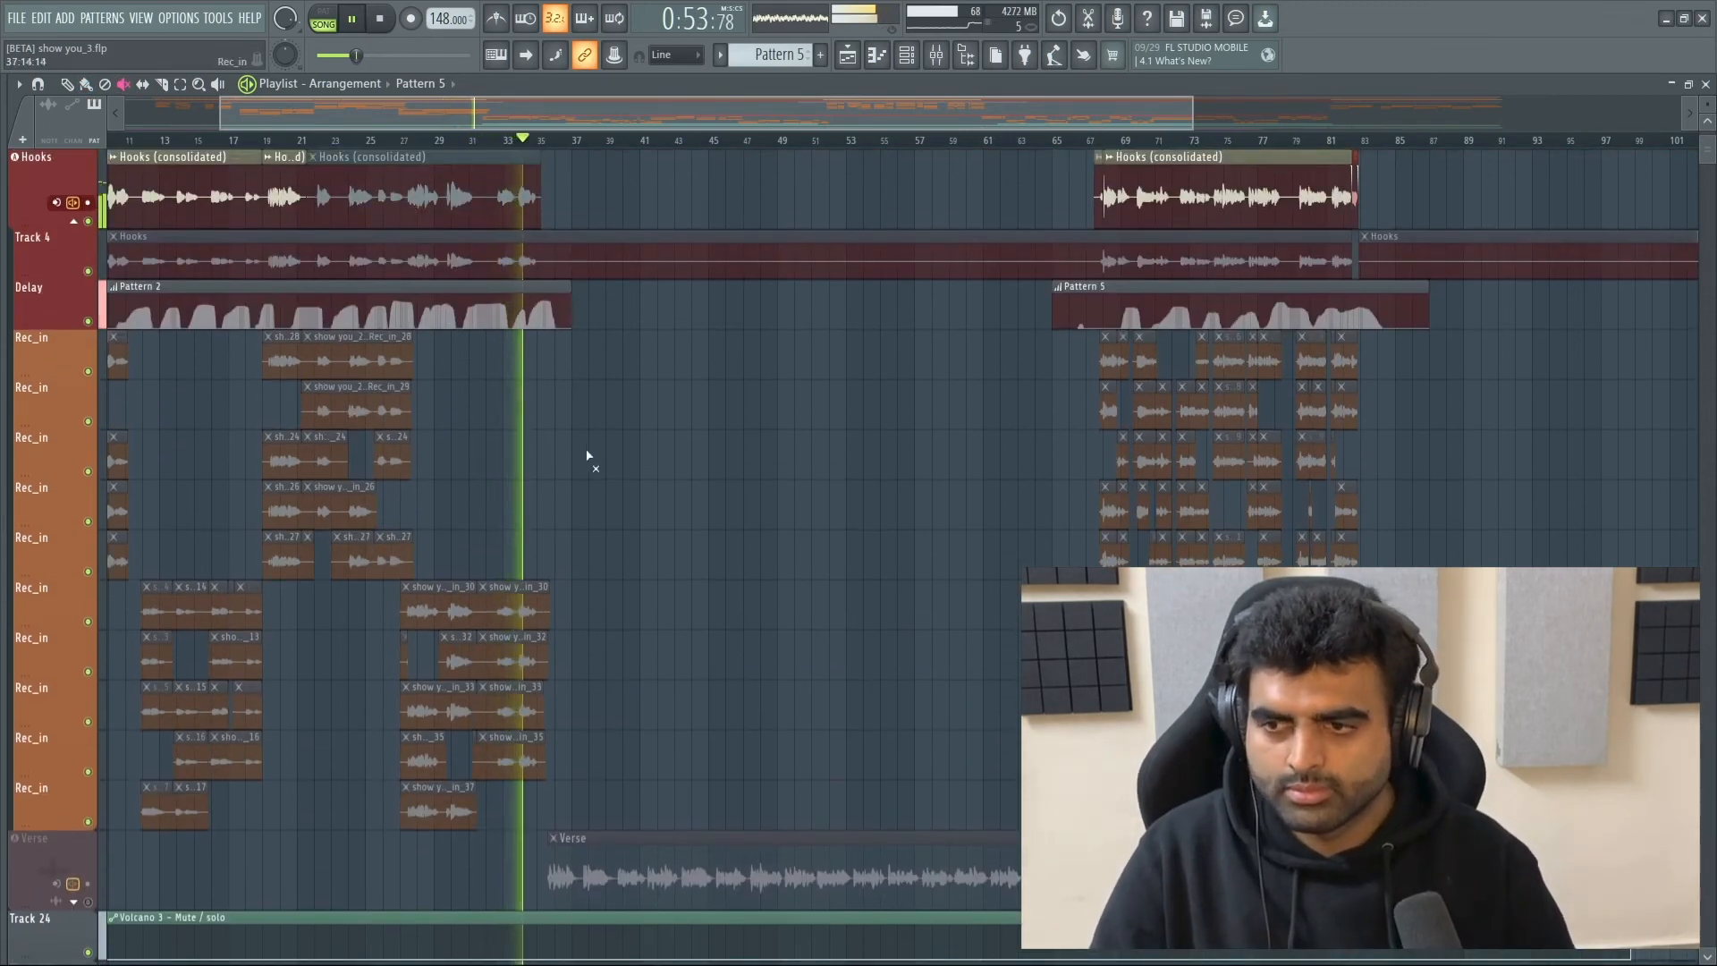
scroll(588, 461, up, 2)
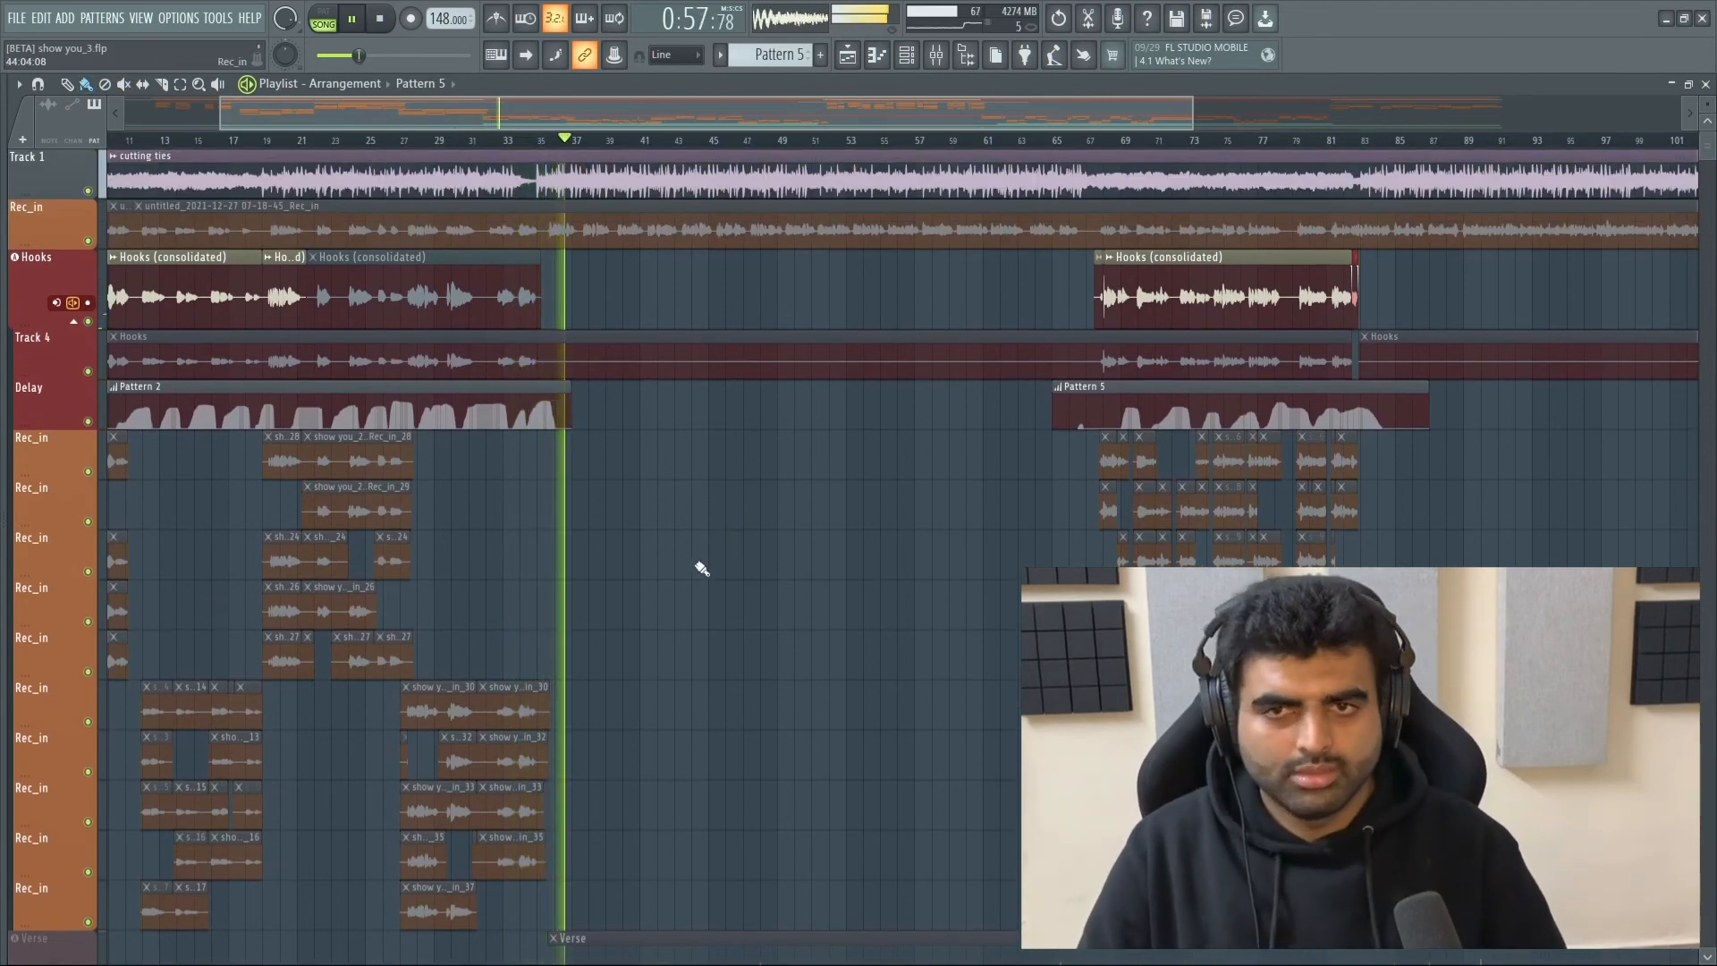
scroll(704, 554, down, 5)
scroll(702, 566, up, 5)
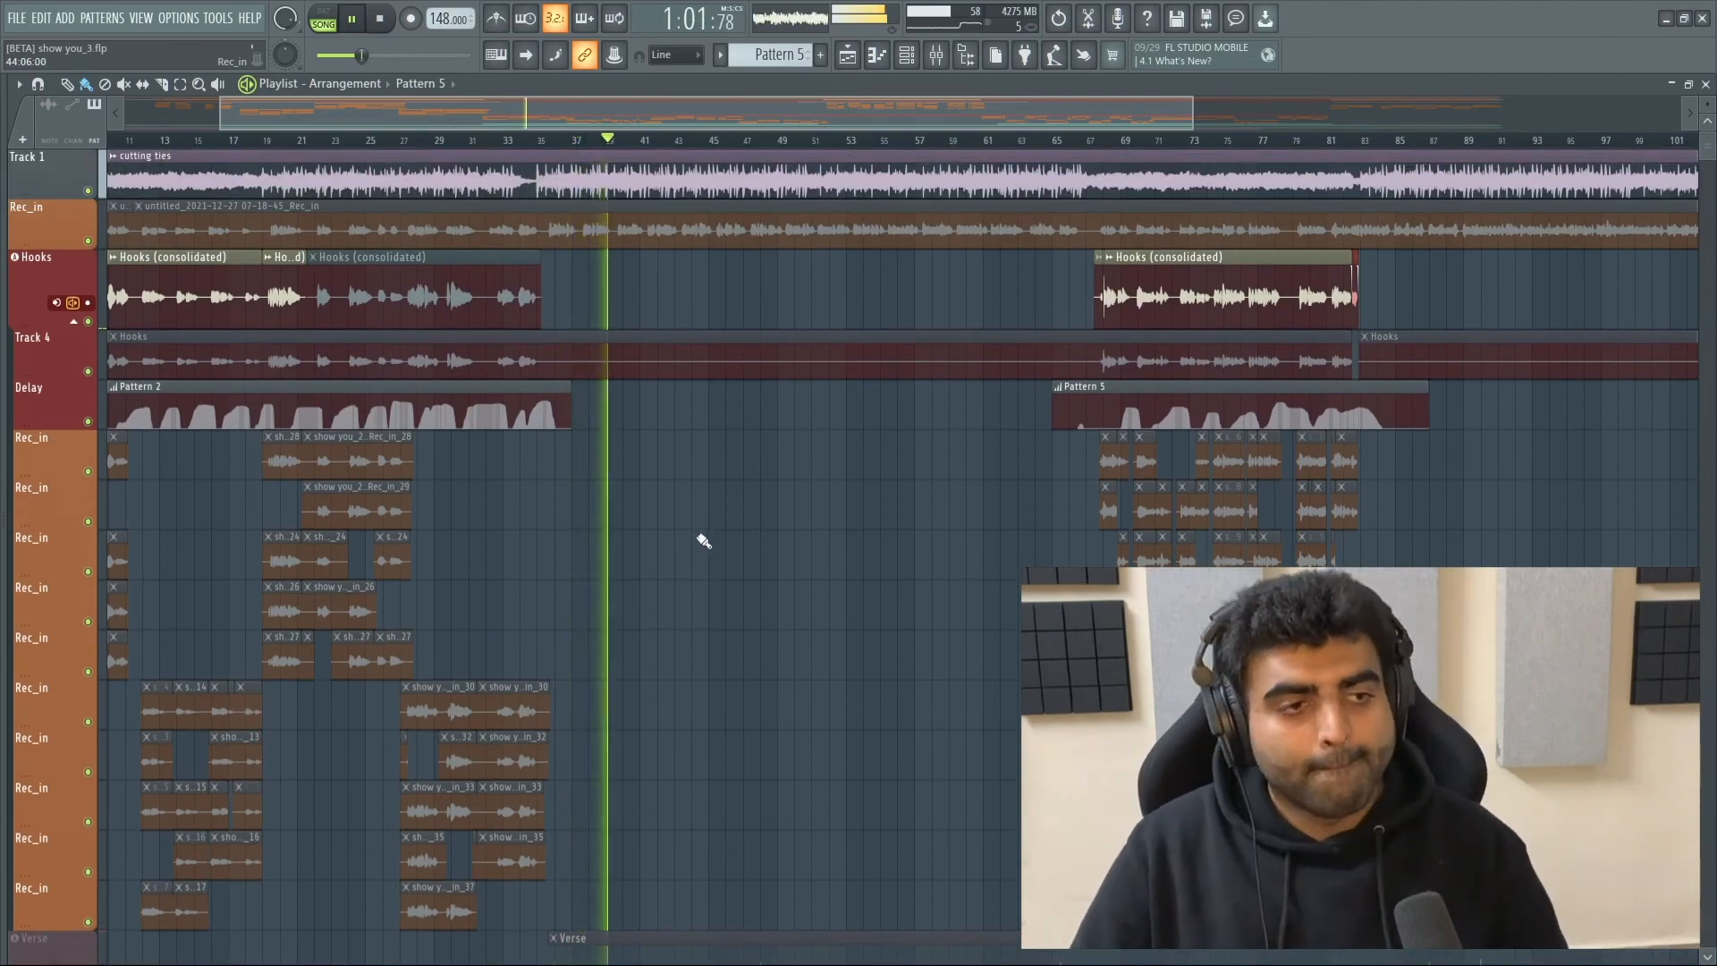
Step: Open Neutron 4 on the Instru track and review its Unmask module and auxiliary input routing
key(F9)
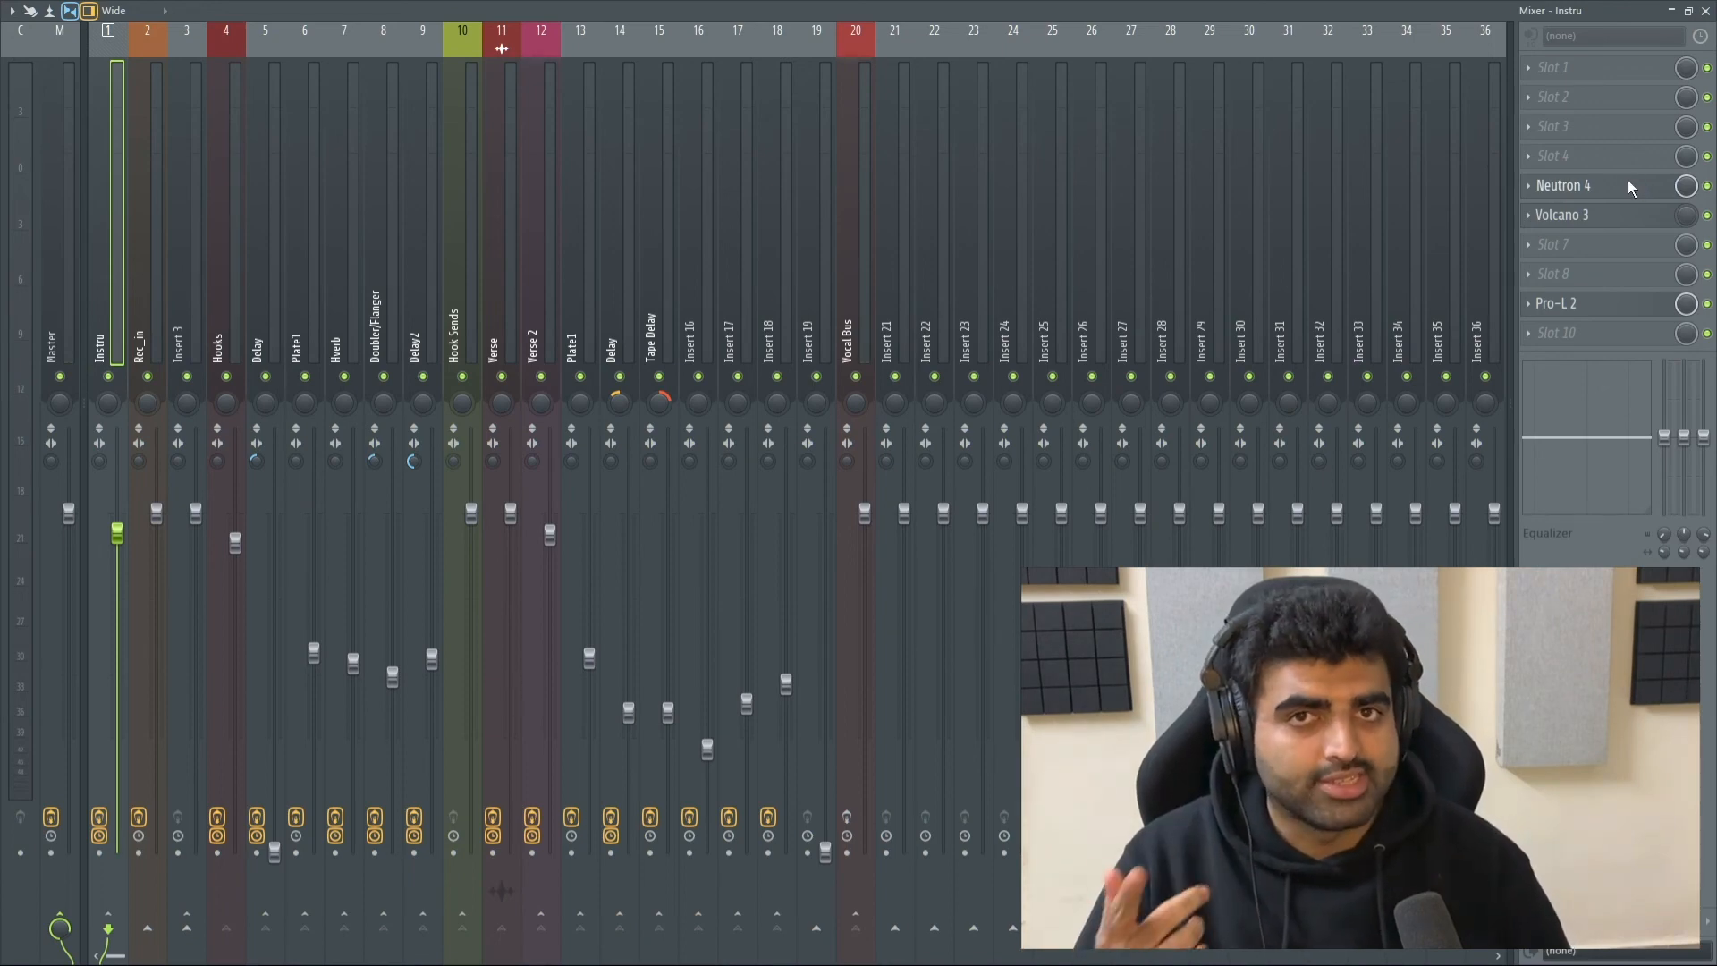
click(1629, 183)
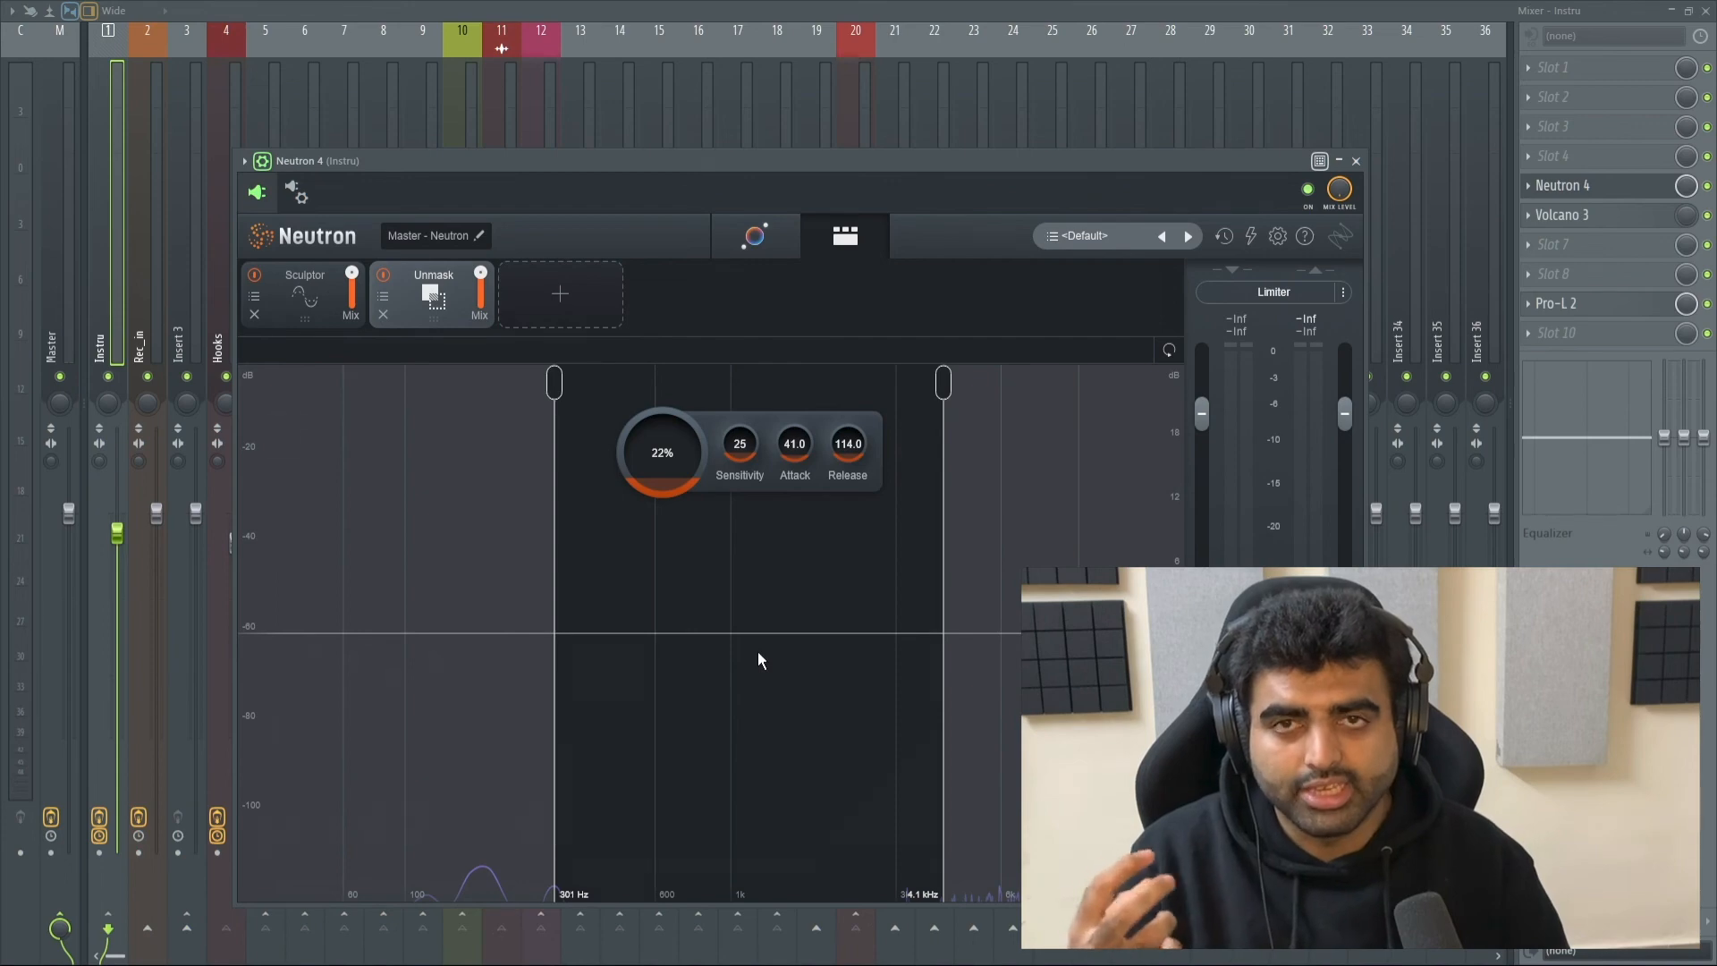
click(296, 191)
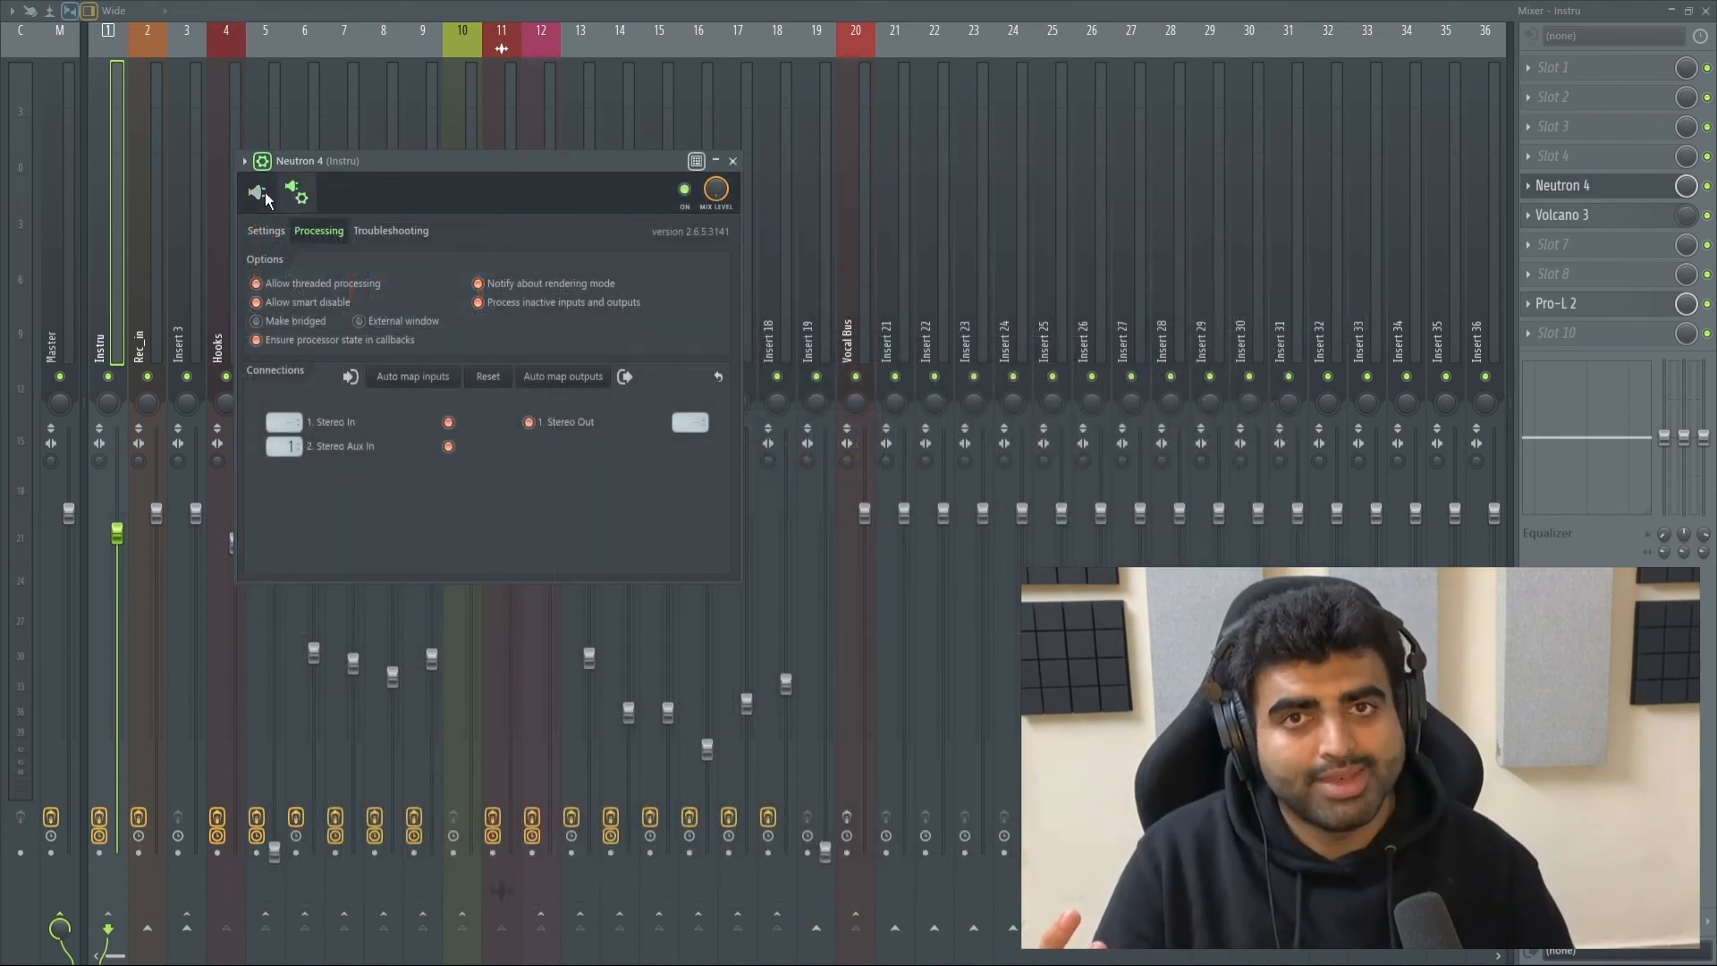
click(262, 193)
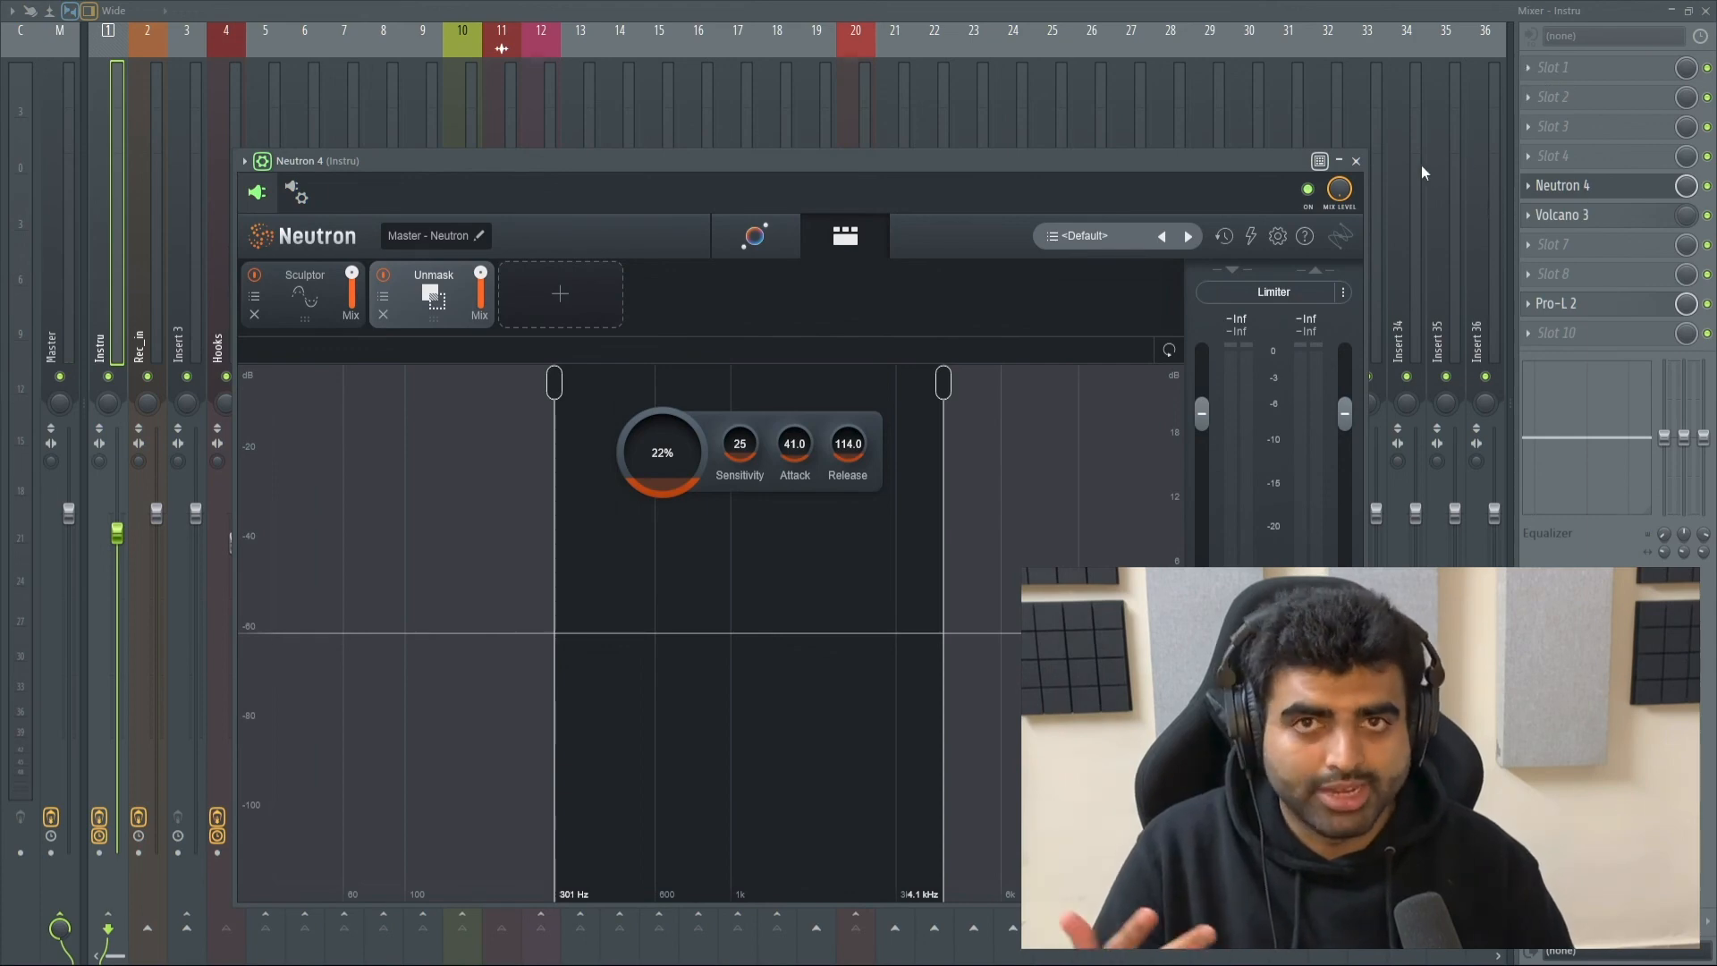
Step: Close the mixer and play the song from about bar 83, examining how Neutron's Unmask module reacts on the instrumental
click(1704, 12)
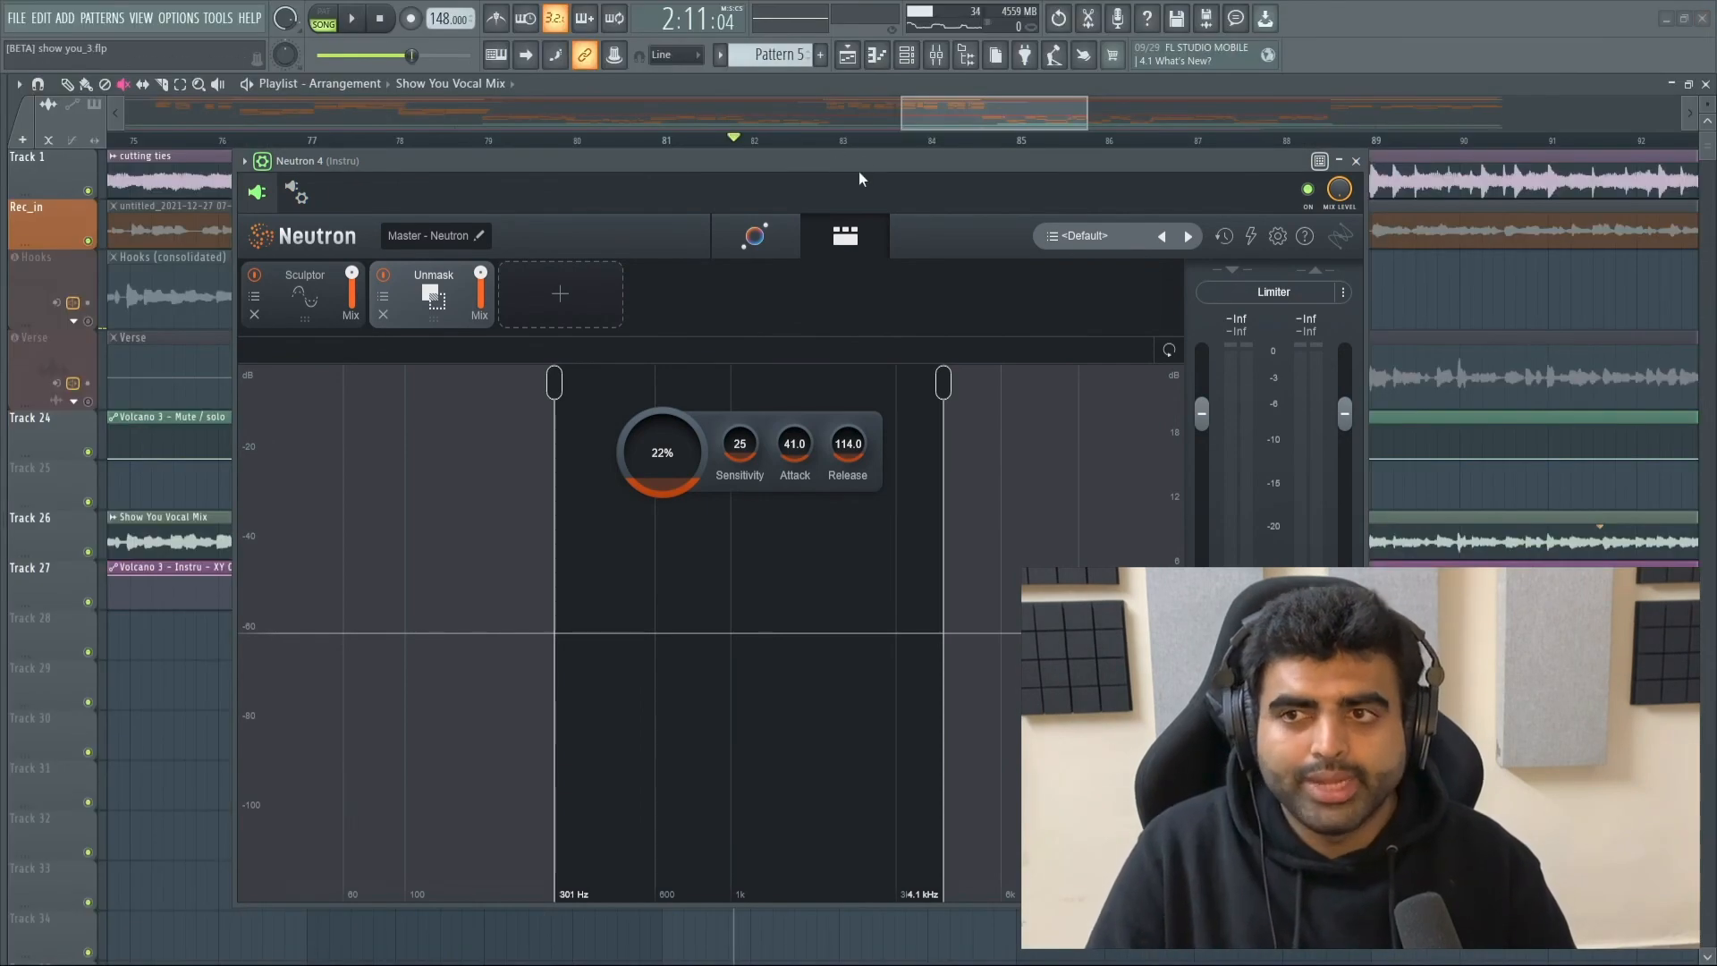
drag(859, 179, 890, 229)
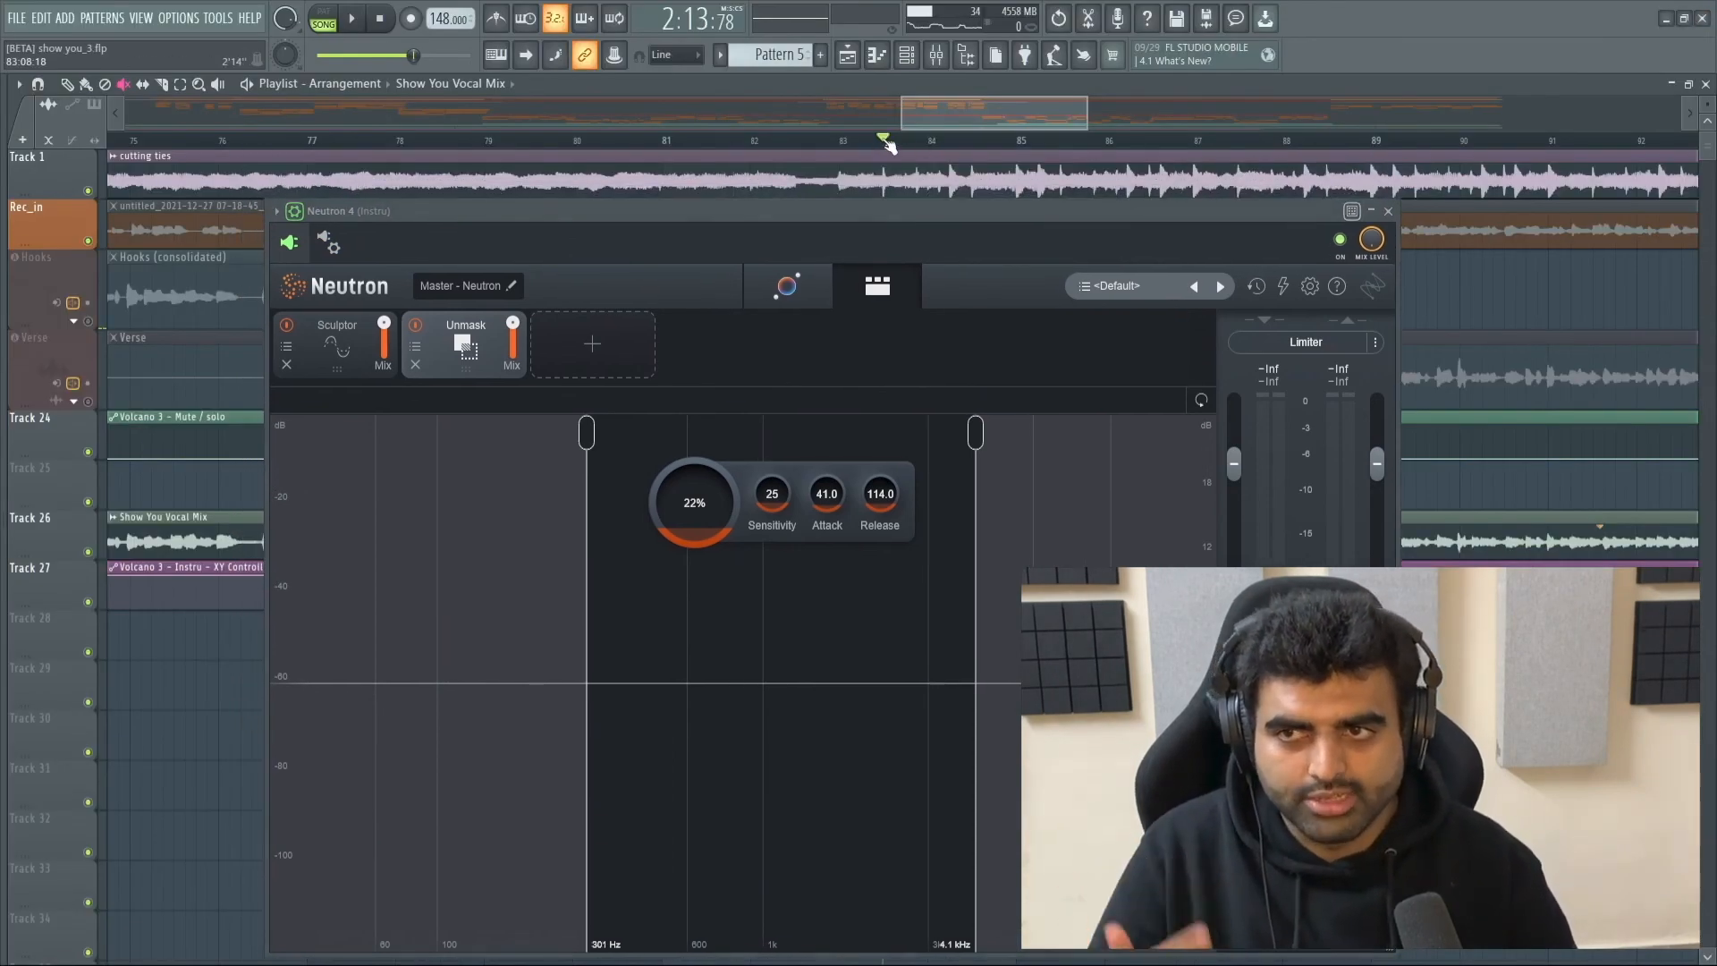
scroll(888, 146, down, 4)
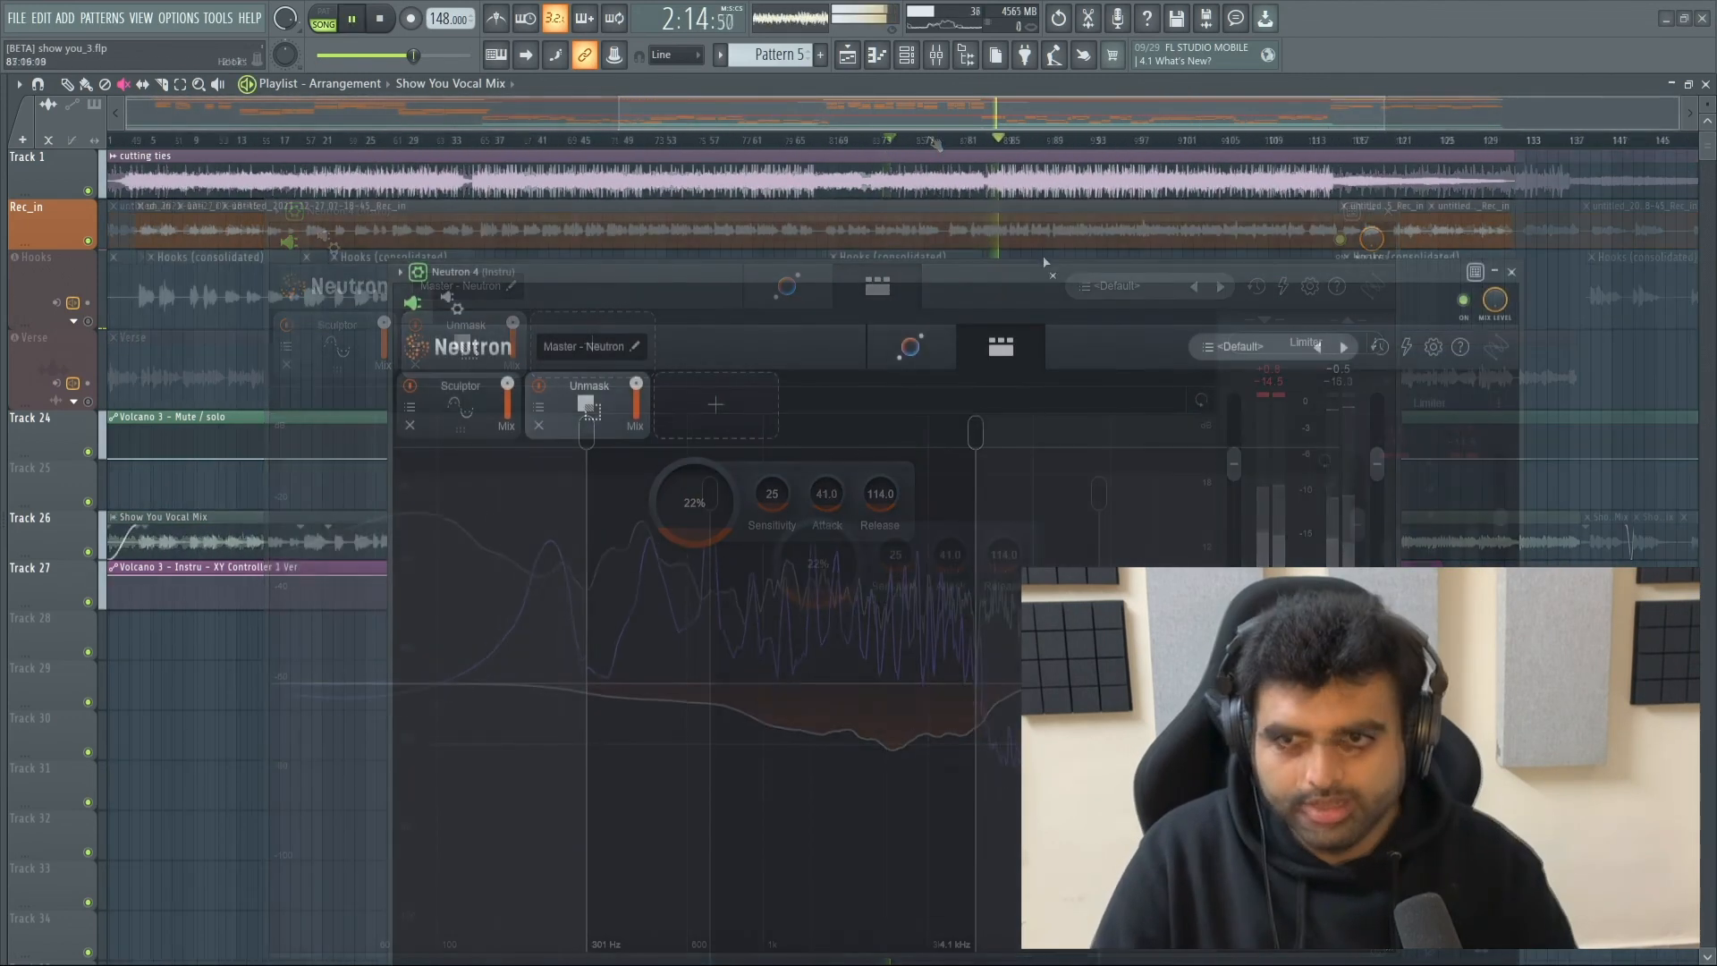
drag(1042, 266, 1038, 143)
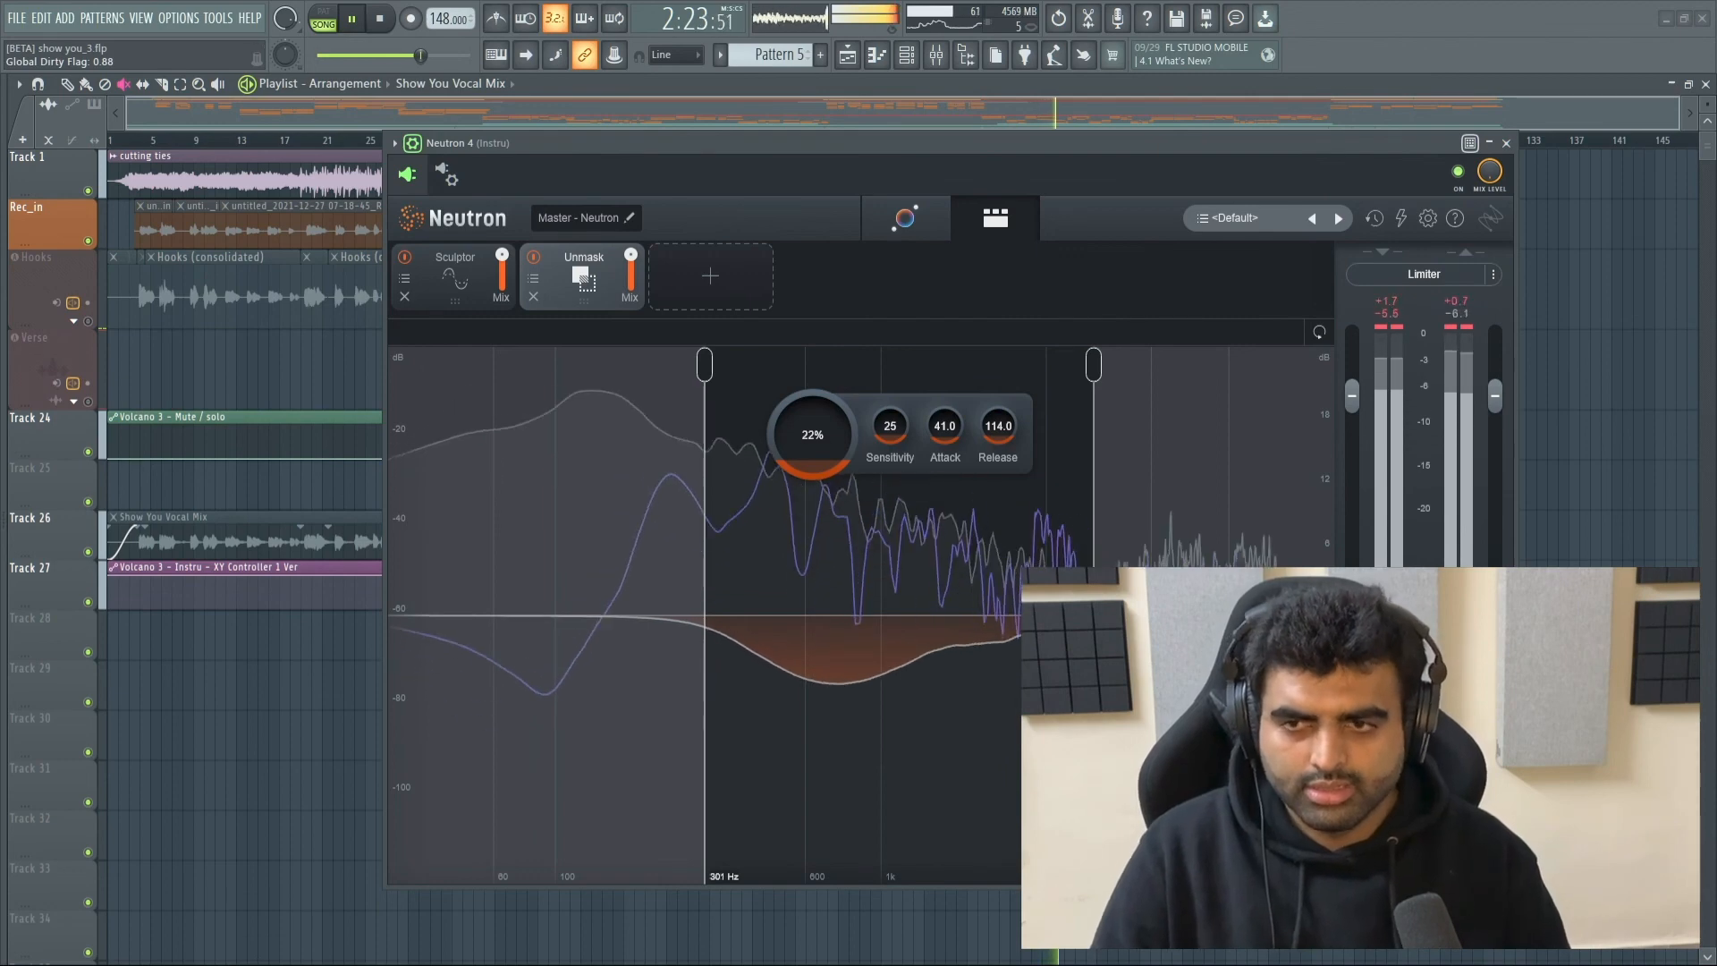
click(710, 276)
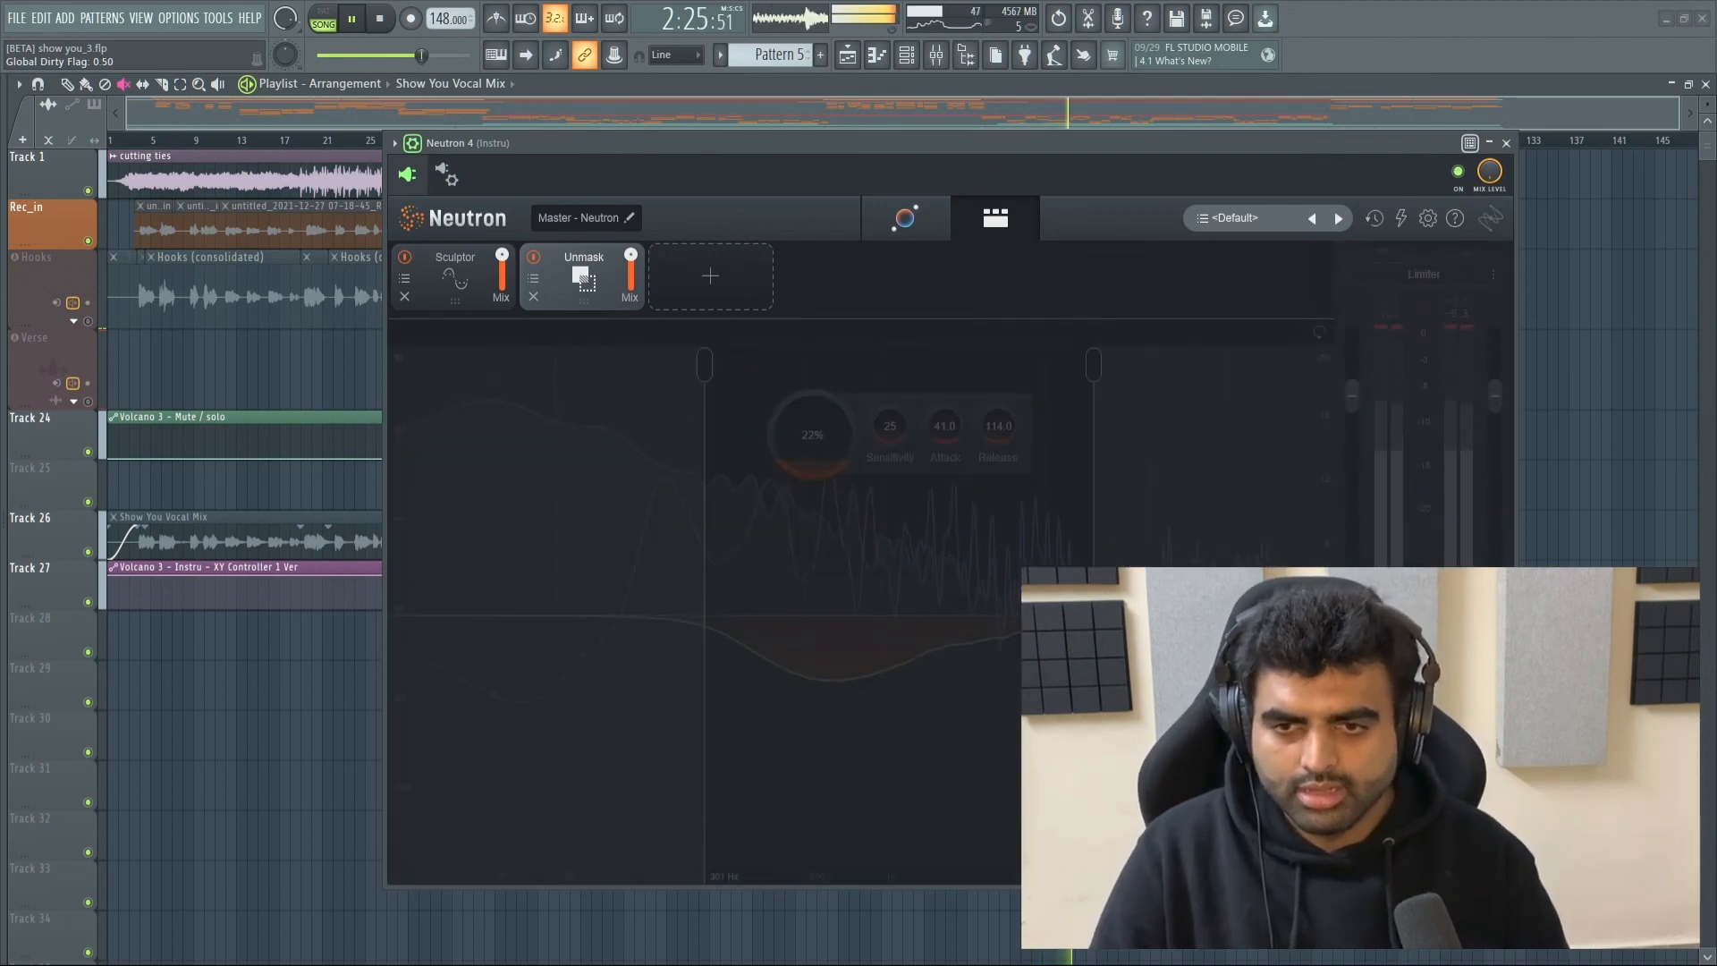
click(1440, 864)
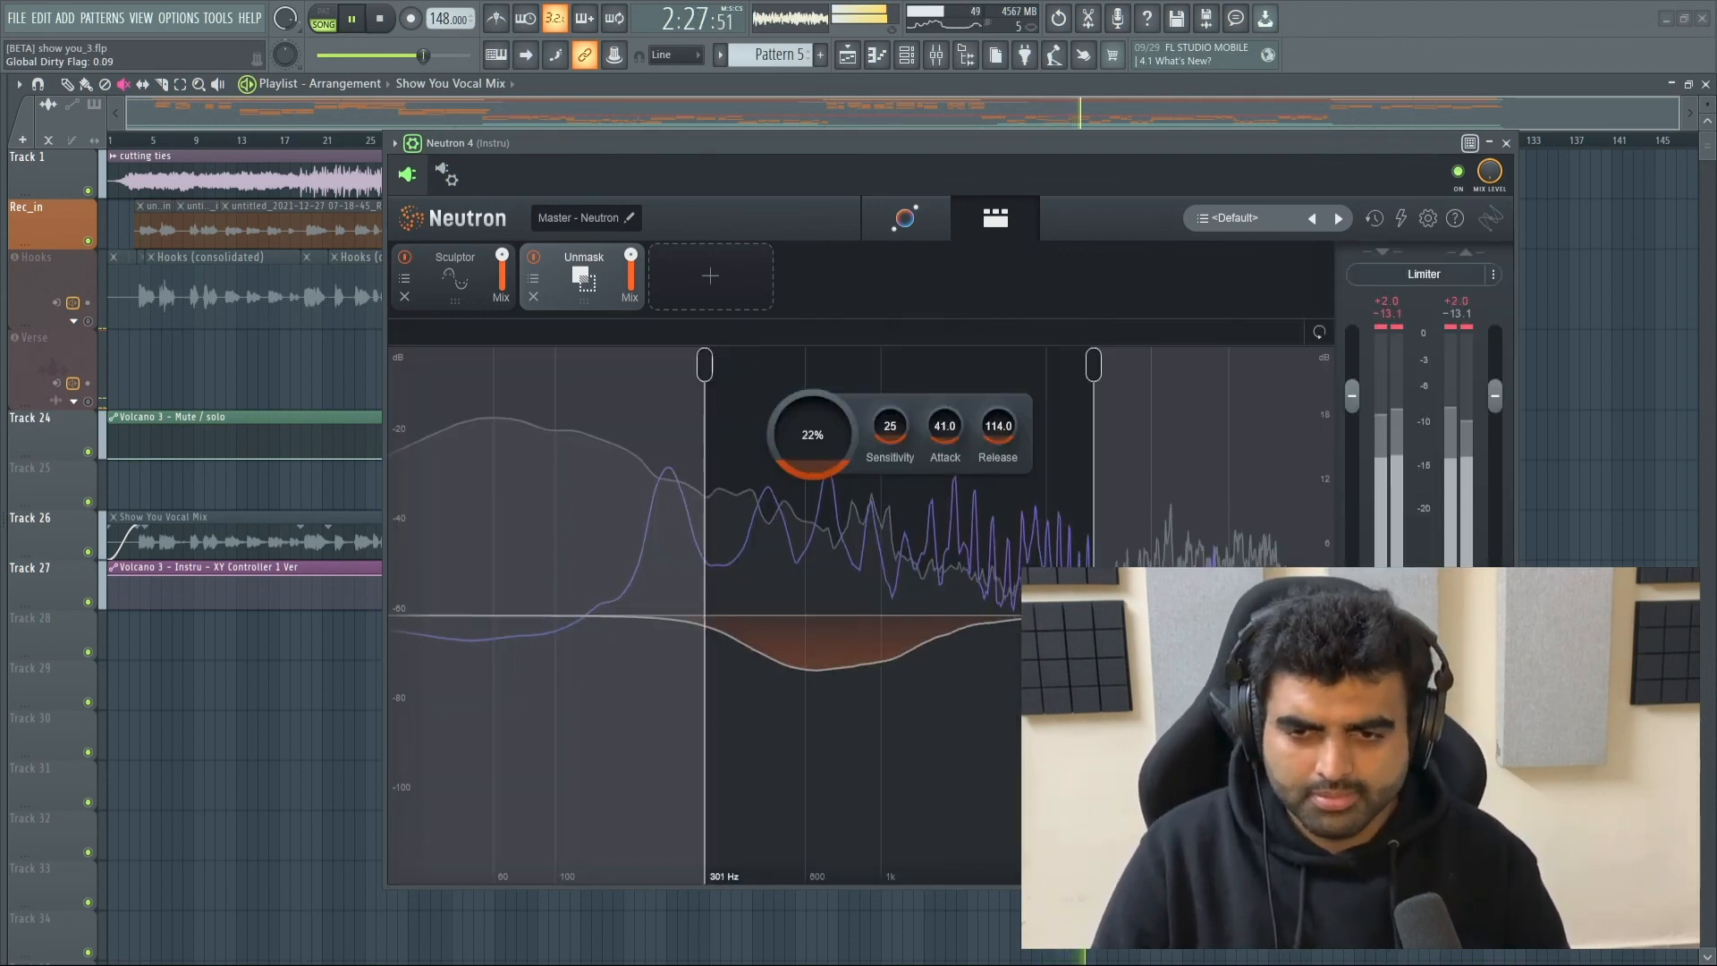